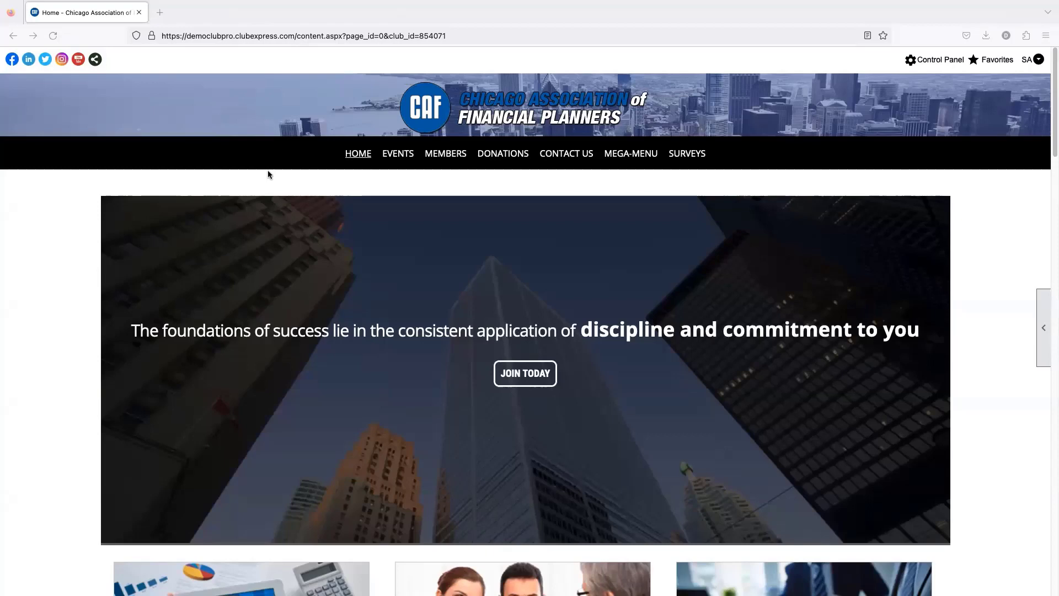
Open the Surveys module from the Control Panel's Communications section and list the surveys of all categories
{"action": "left_click", "coordinate": [933, 61]}
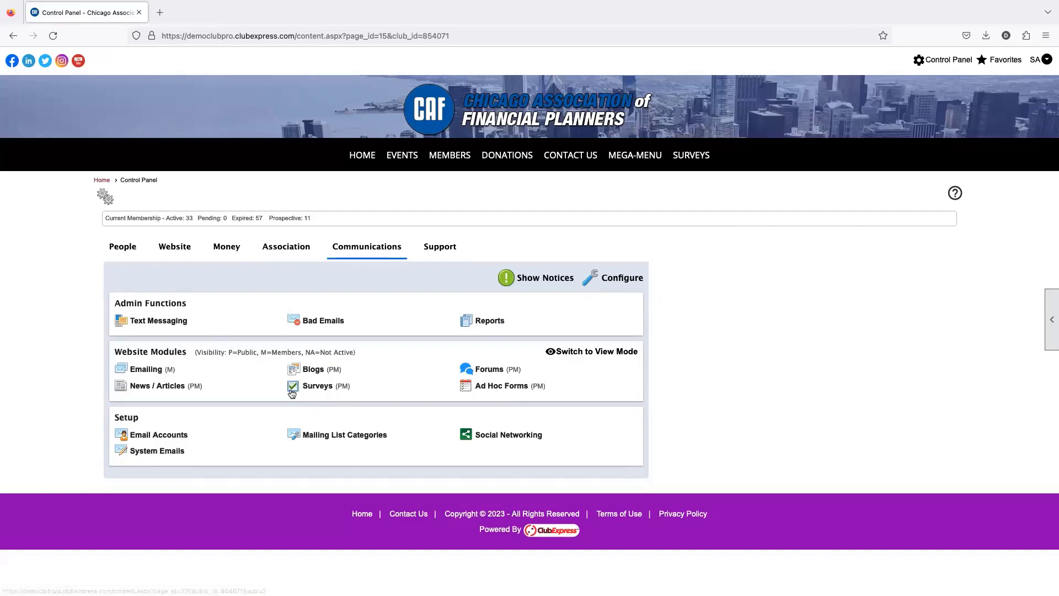
{"action": "left_click", "coordinate": [320, 390]}
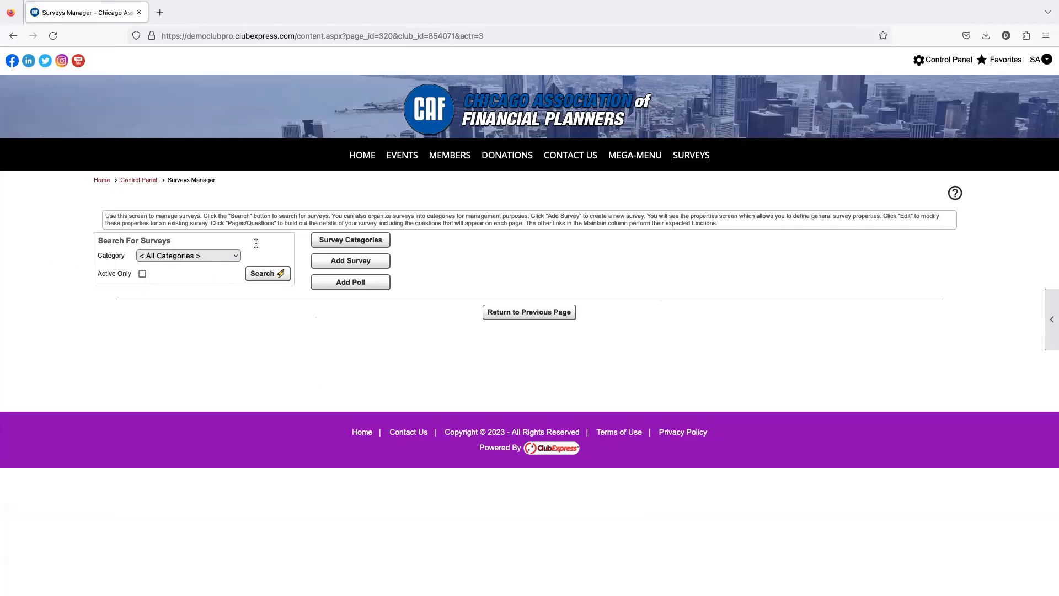
{"action": "left_click", "coordinate": [267, 274]}
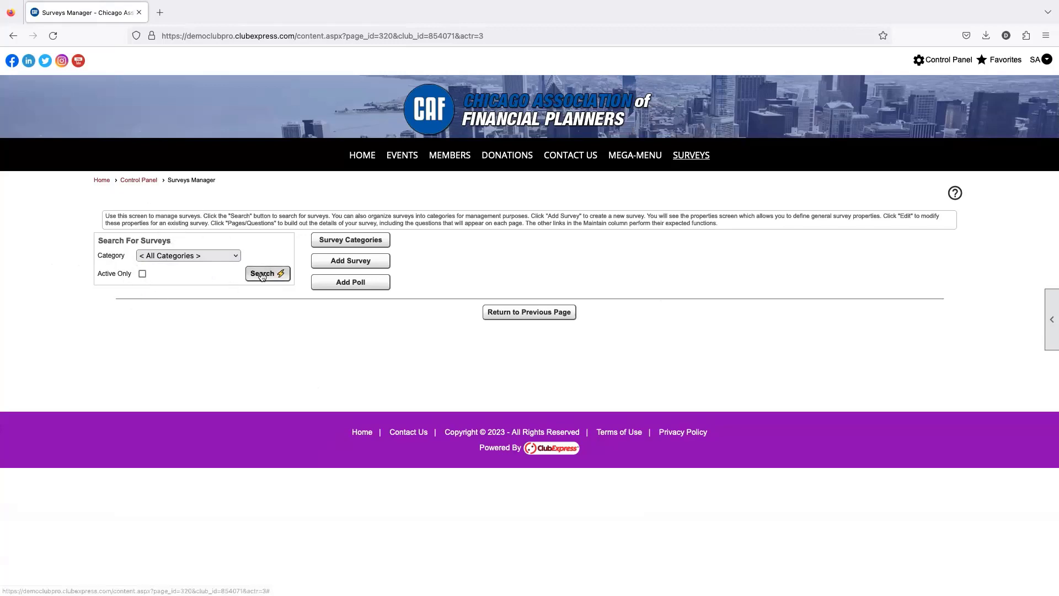
{"action": "scroll", "coordinate": [282, 386], "scroll_direction": "down", "scroll_amount": 5}
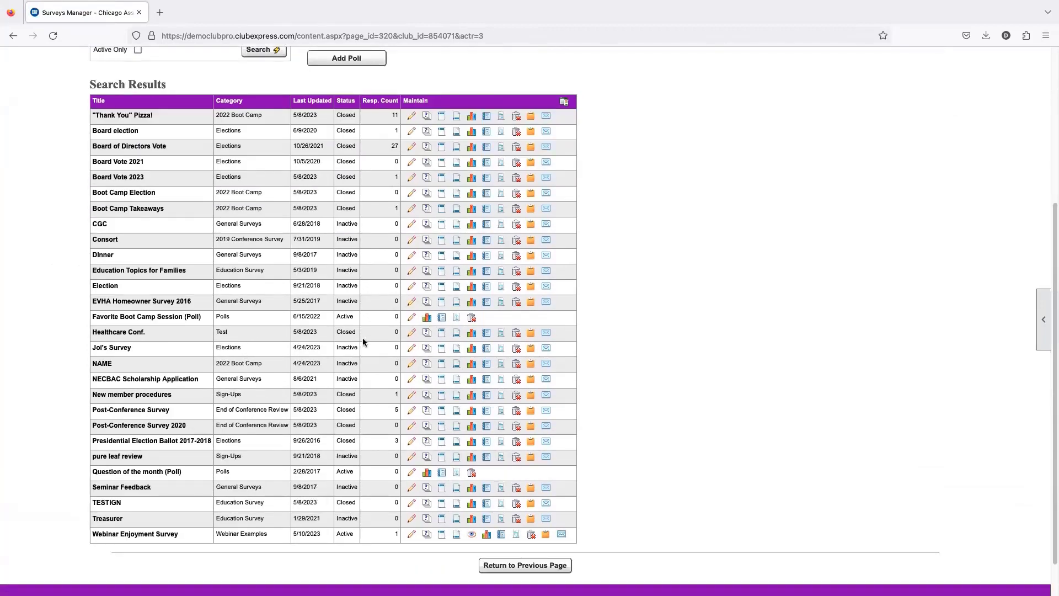
{"action": "scroll", "coordinate": [135, 411], "scroll_direction": "up", "scroll_amount": 1}
{"action": "scroll", "coordinate": [151, 350], "scroll_direction": "up", "scroll_amount": 3}
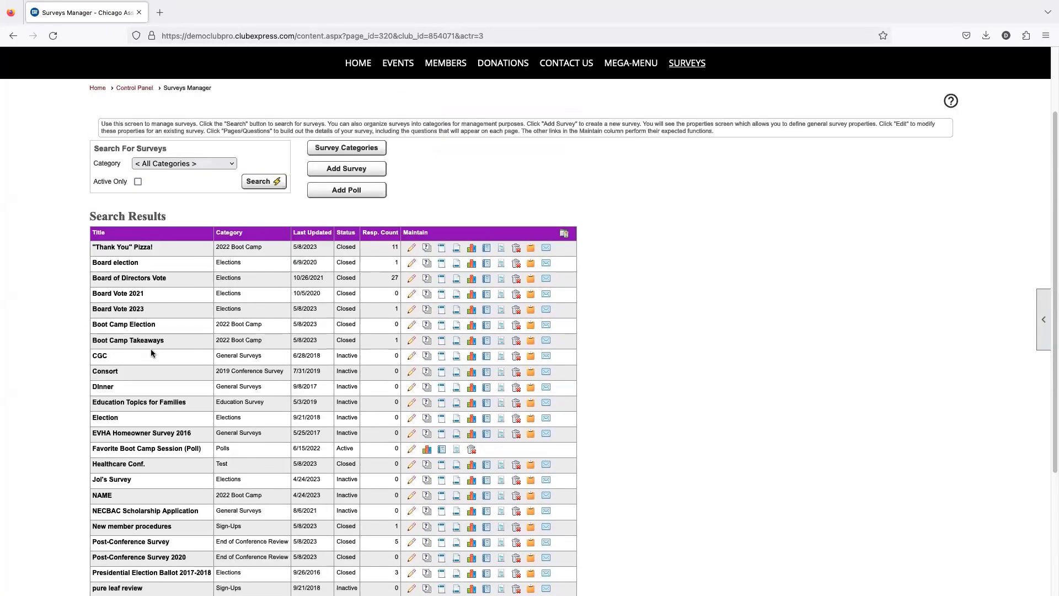
{"action": "scroll", "coordinate": [152, 354], "scroll_direction": "up", "scroll_amount": 1}
Check the available category filters, restrict the search to active surveys in all categories, and examine the Webinar Enjoyment Survey entry
{"action": "left_click", "coordinate": [213, 173]}
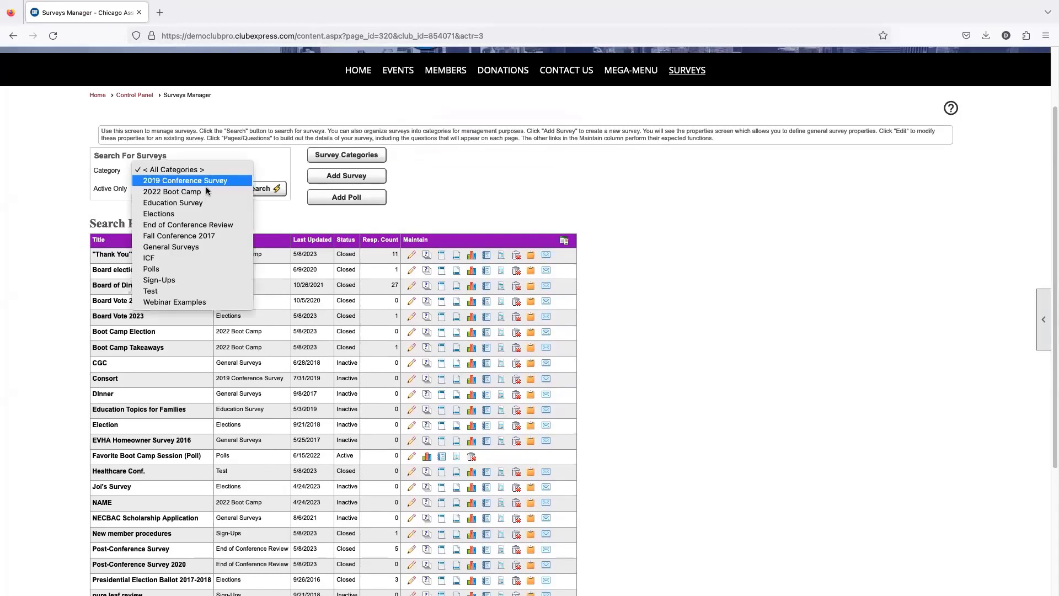
{"action": "left_click", "coordinate": [90, 204]}
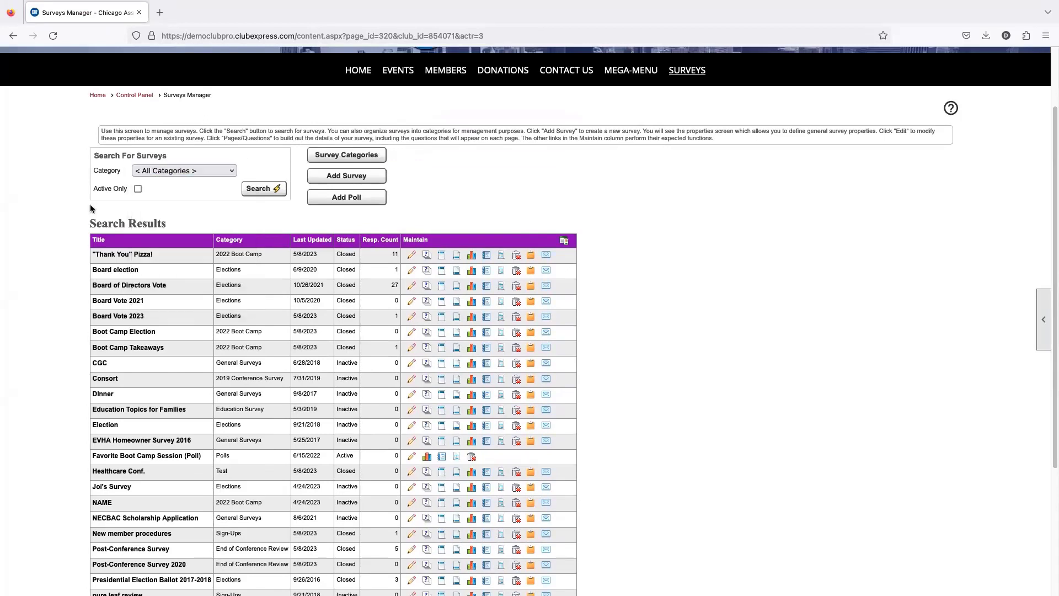
{"action": "left_click", "coordinate": [138, 189]}
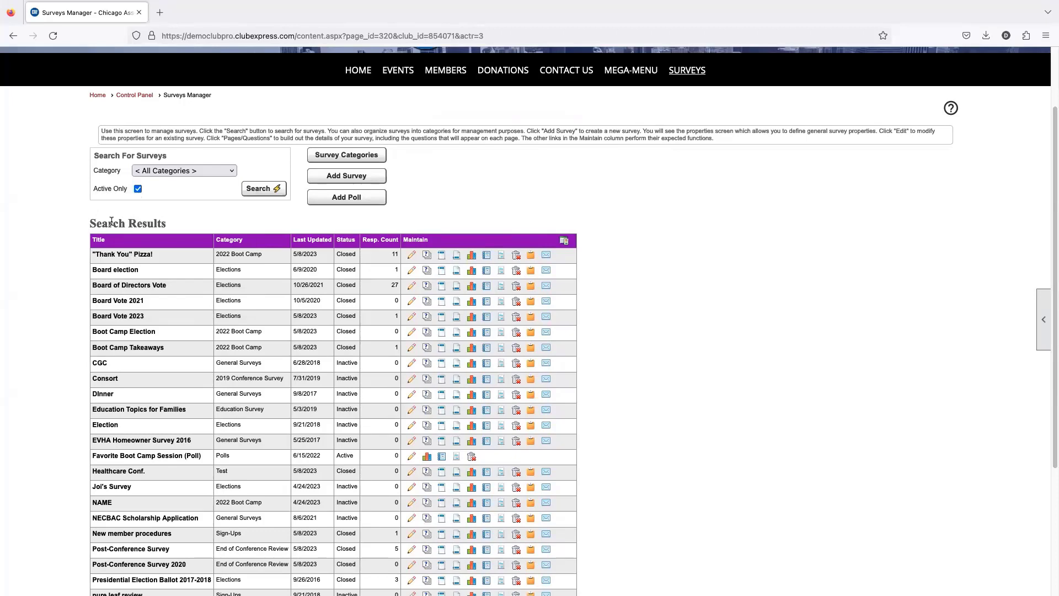
{"action": "left_click", "coordinate": [263, 188]}
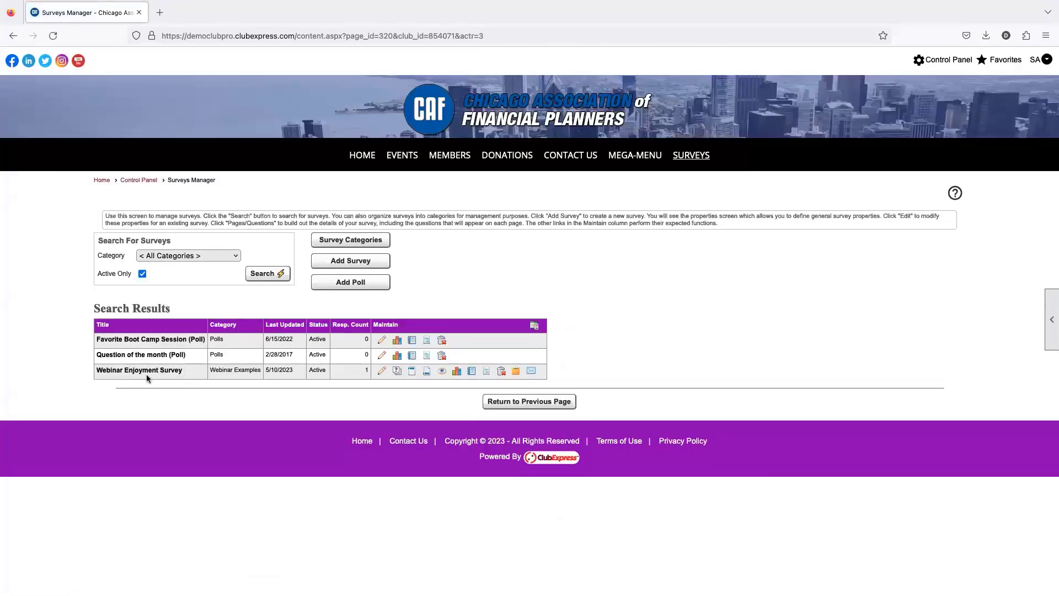
{"action": "left_click_drag", "start_coordinate": [97, 370], "coordinate": [180, 373]}
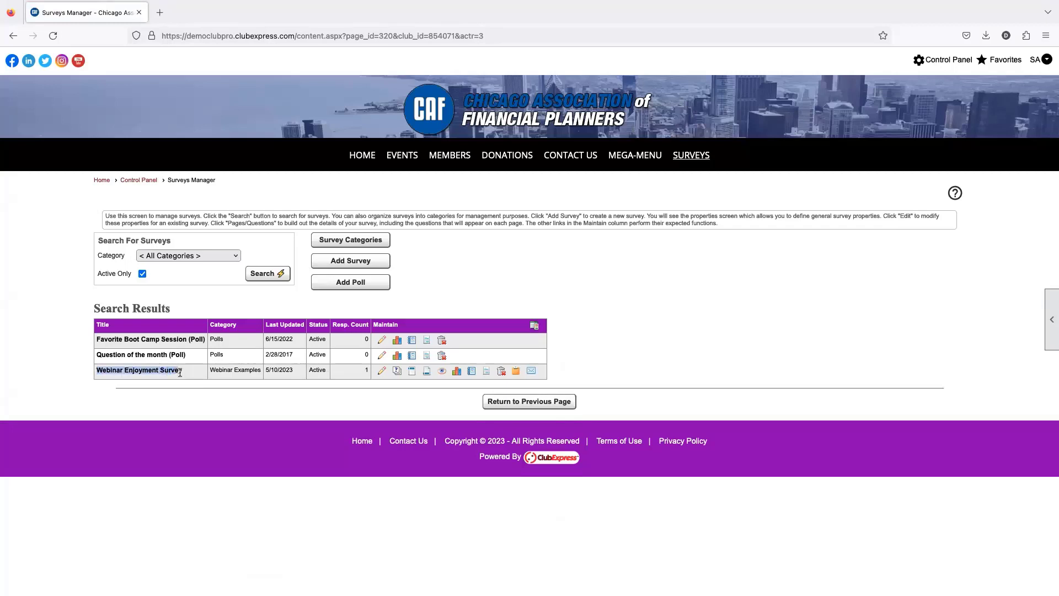
{"action": "left_click", "coordinate": [180, 373]}
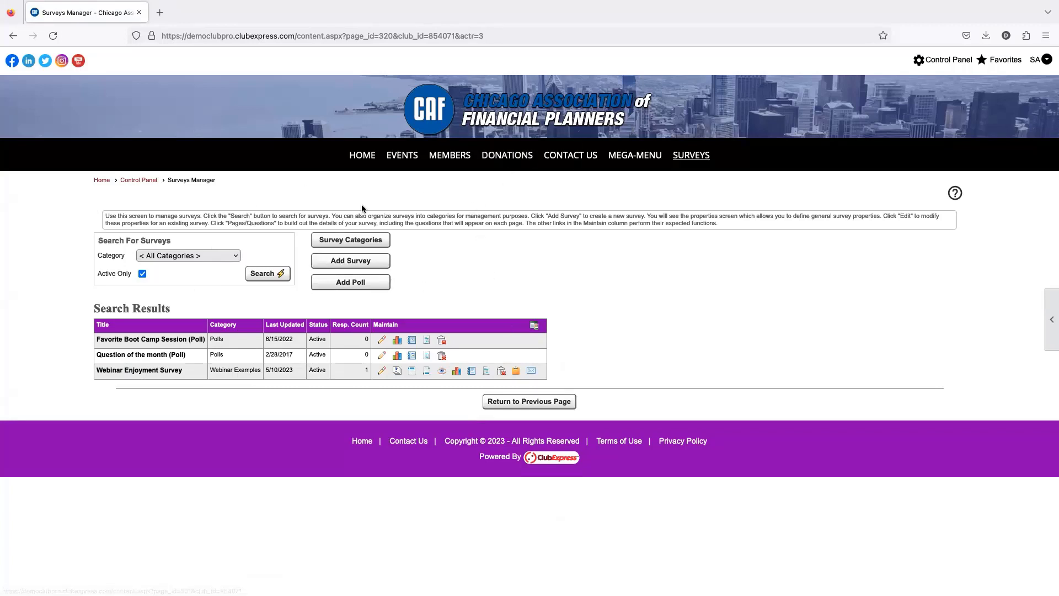
Open the survey category administration and view the form for adding a category, closing it without saving
{"action": "left_click", "coordinate": [354, 245]}
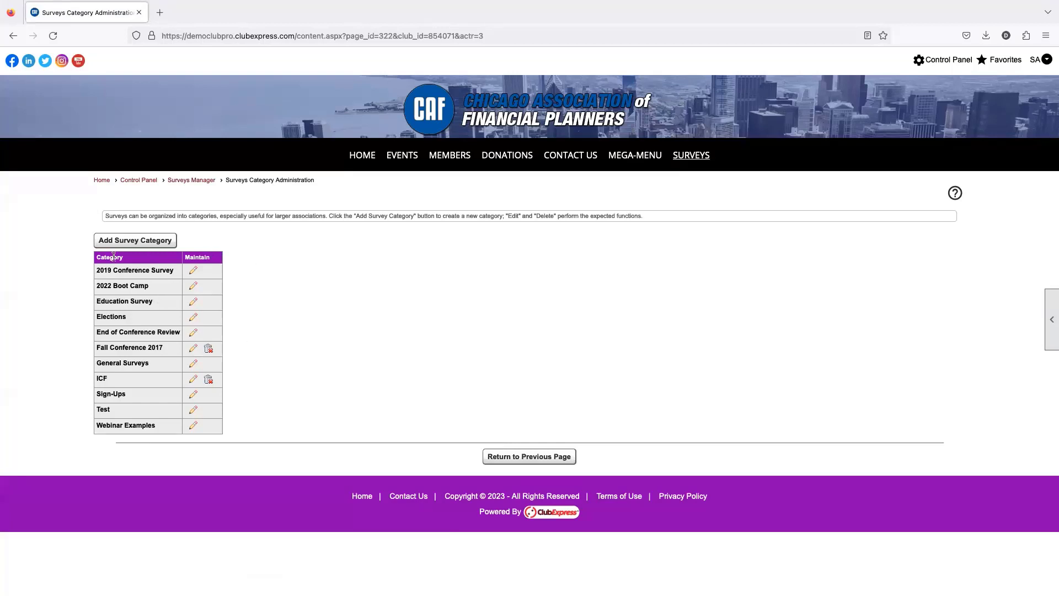
{"action": "left_click_drag", "start_coordinate": [99, 266], "coordinate": [148, 401]}
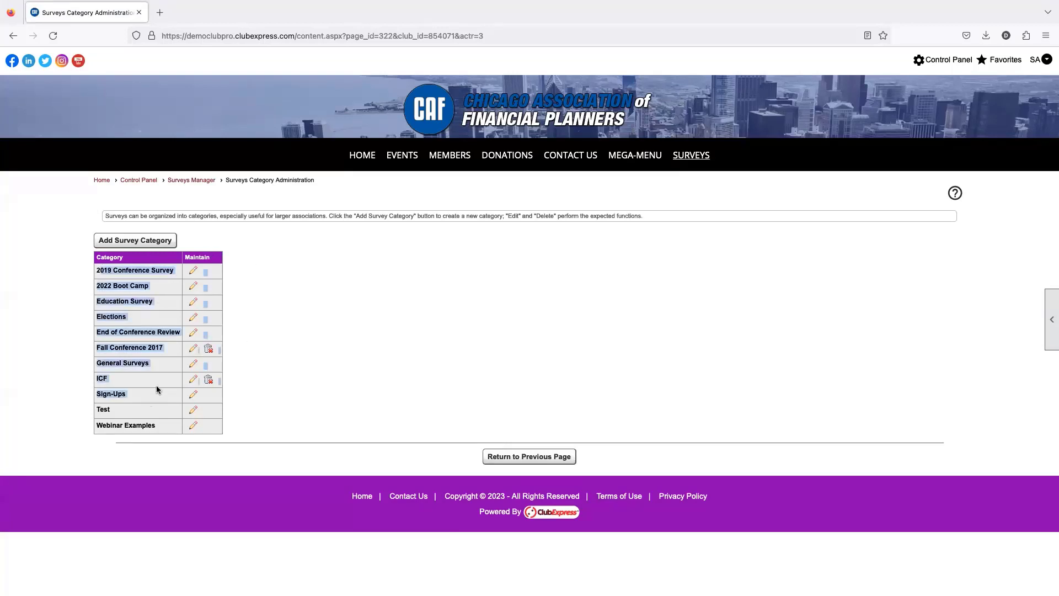
{"action": "left_click", "coordinate": [334, 326]}
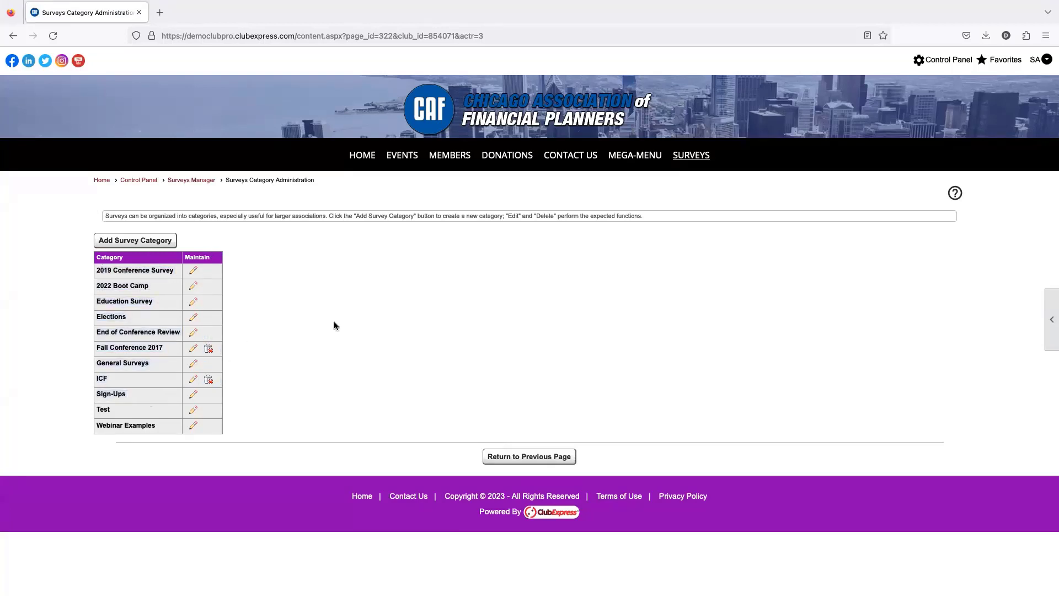
{"action": "left_click", "coordinate": [112, 241]}
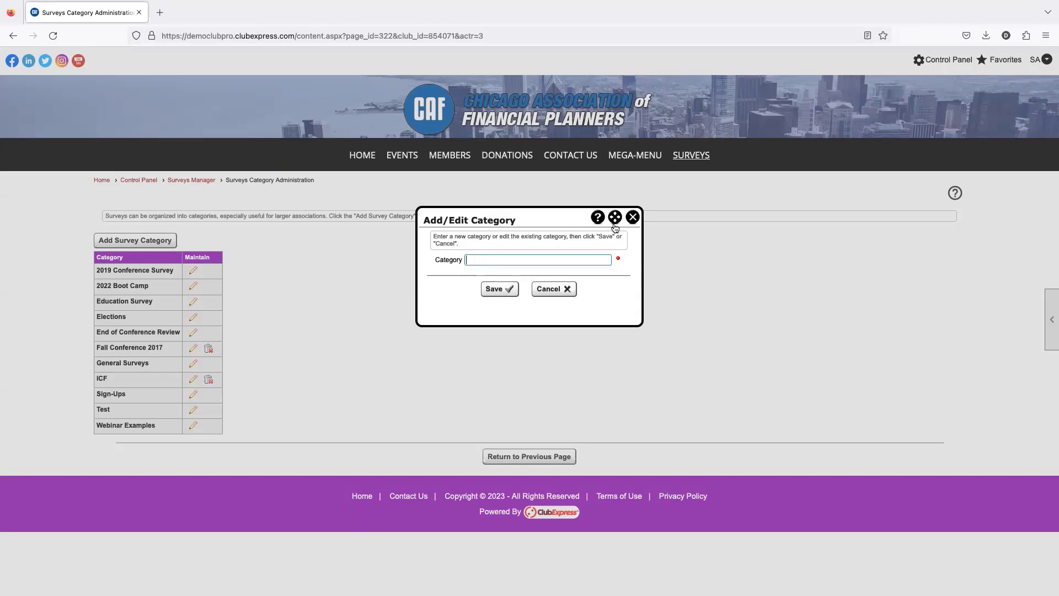
{"action": "left_click", "coordinate": [632, 218]}
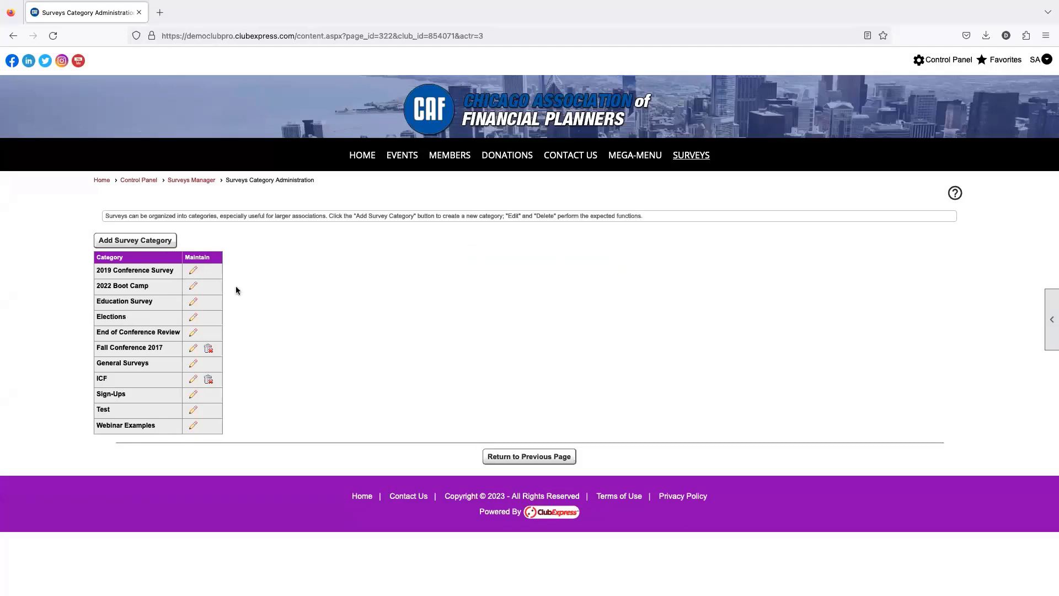
View the edit form of the Education Survey category and close it without saving
{"action": "double_click", "coordinate": [125, 287]}
{"action": "left_click", "coordinate": [147, 306]}
{"action": "left_click", "coordinate": [193, 301]}
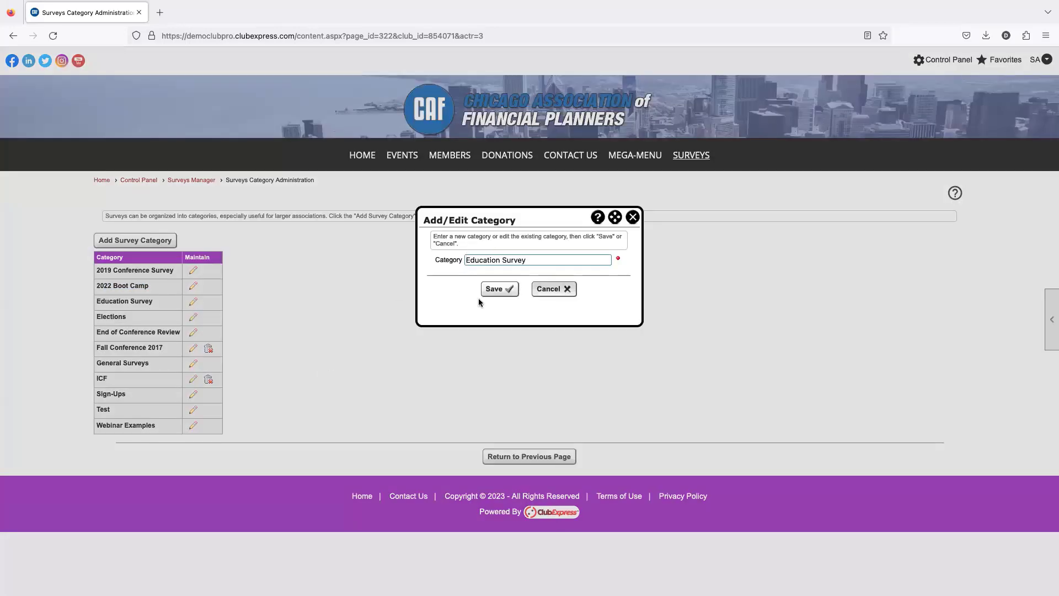
{"action": "left_click", "coordinate": [633, 217]}
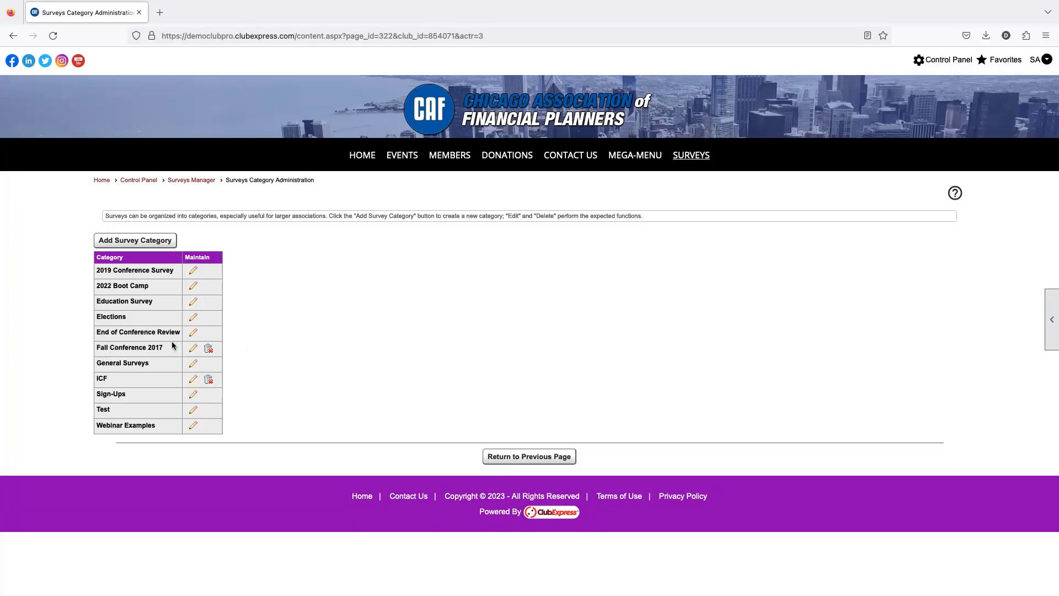
Return to the Surveys Manager and search for all surveys in the Elections category, including those that are not active
{"action": "left_click_drag", "start_coordinate": [95, 318], "coordinate": [138, 320]}
{"action": "left_click", "coordinate": [478, 445]}
{"action": "left_click", "coordinate": [491, 456]}
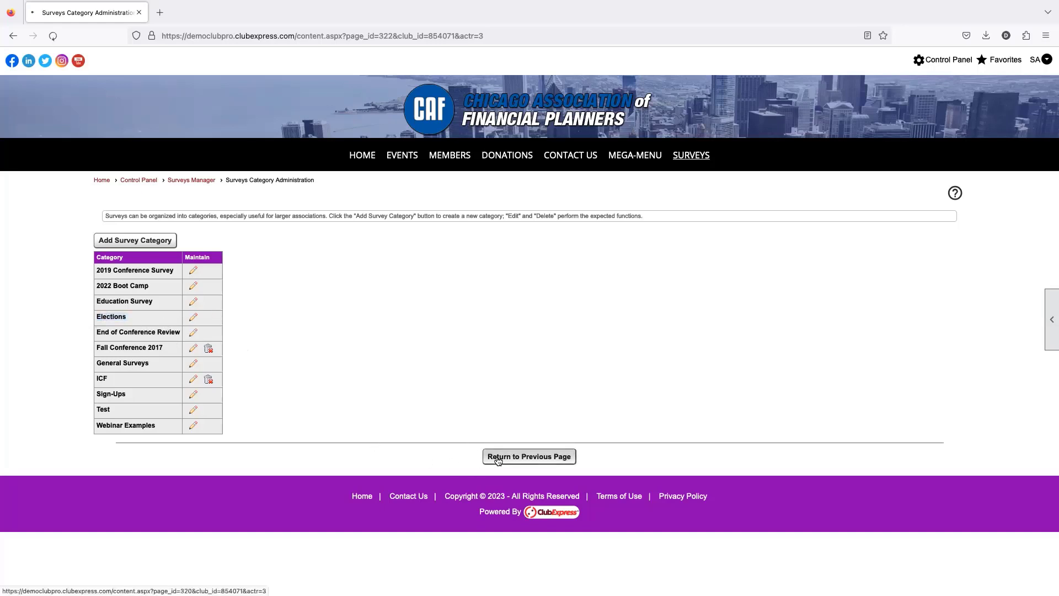
{"action": "left_click", "coordinate": [181, 261]}
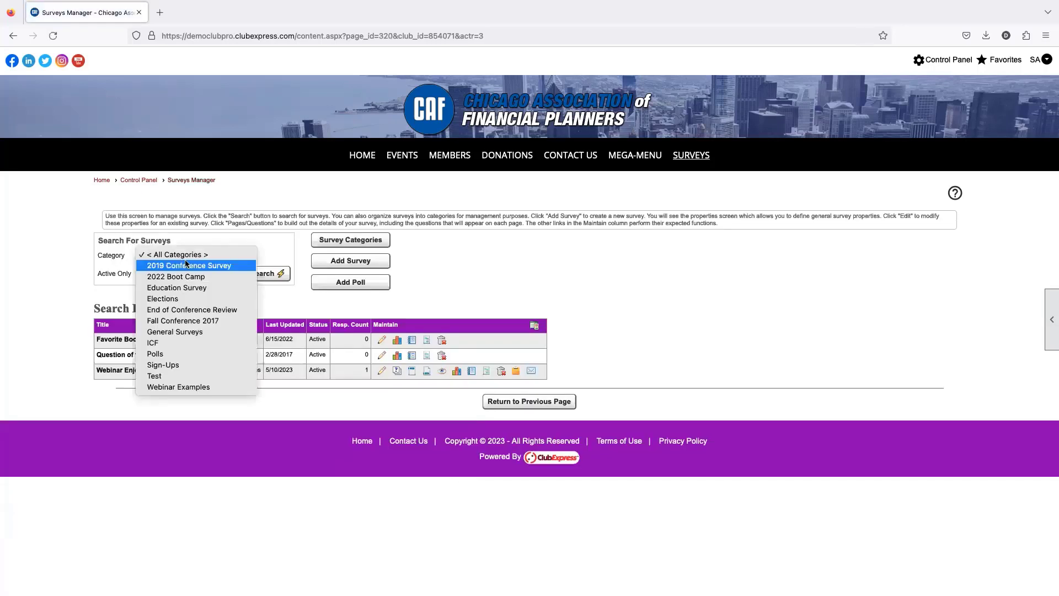
{"action": "left_click", "coordinate": [165, 299]}
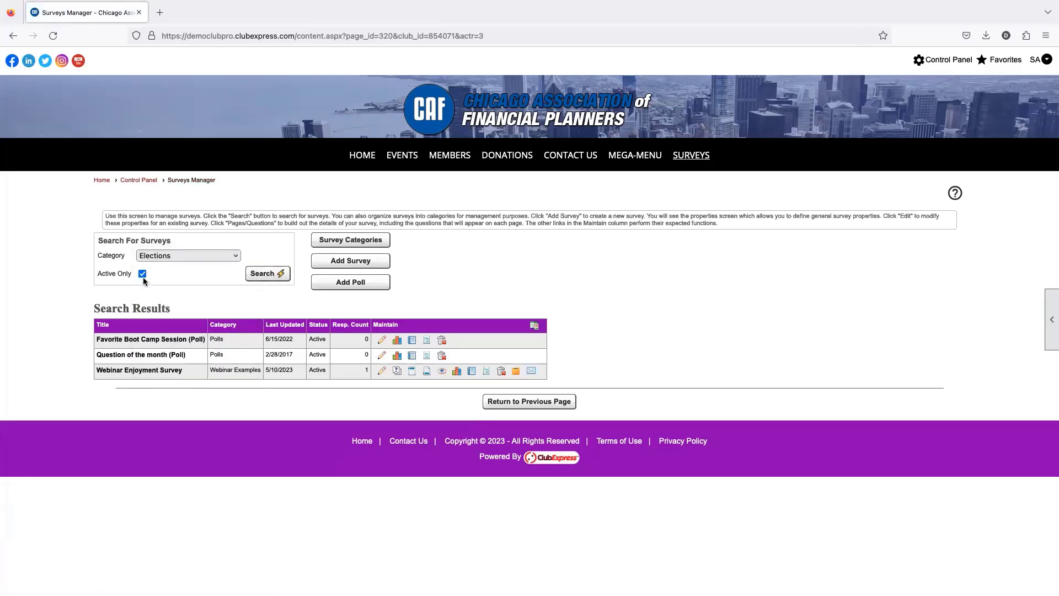
{"action": "left_click", "coordinate": [143, 273]}
{"action": "left_click", "coordinate": [277, 280]}
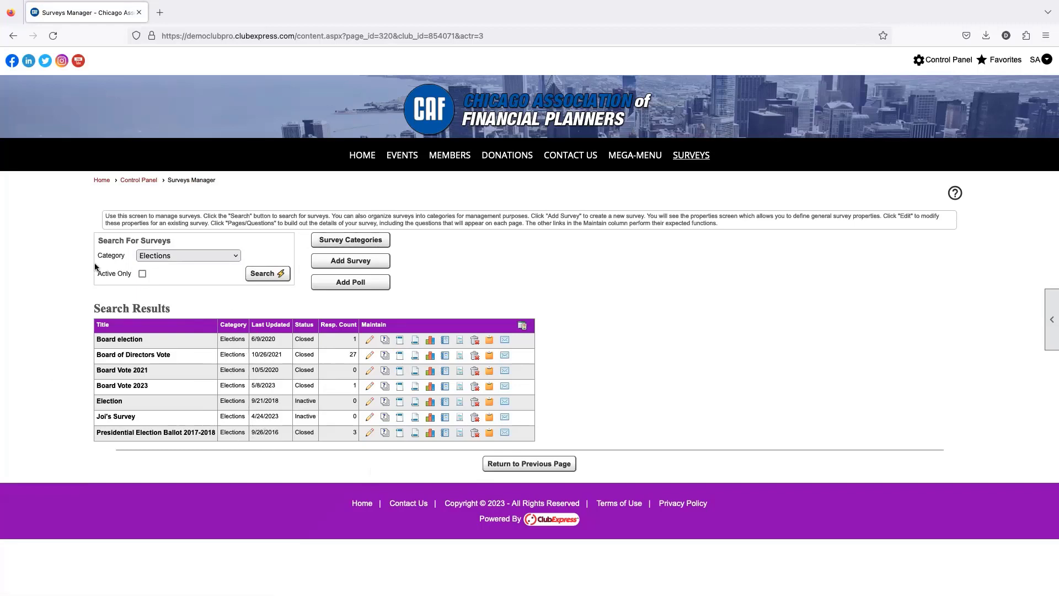
View the edit form of the Elections category in the category administration, close it unsaved, and return to the Surveys Manager
{"action": "left_click", "coordinate": [323, 242]}
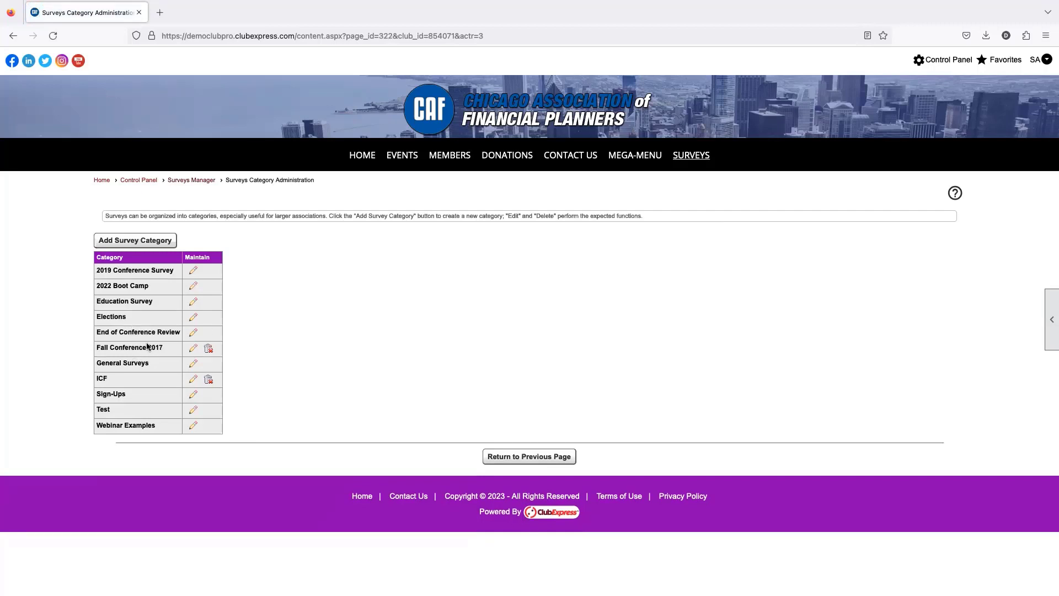
{"action": "left_click", "coordinate": [193, 318]}
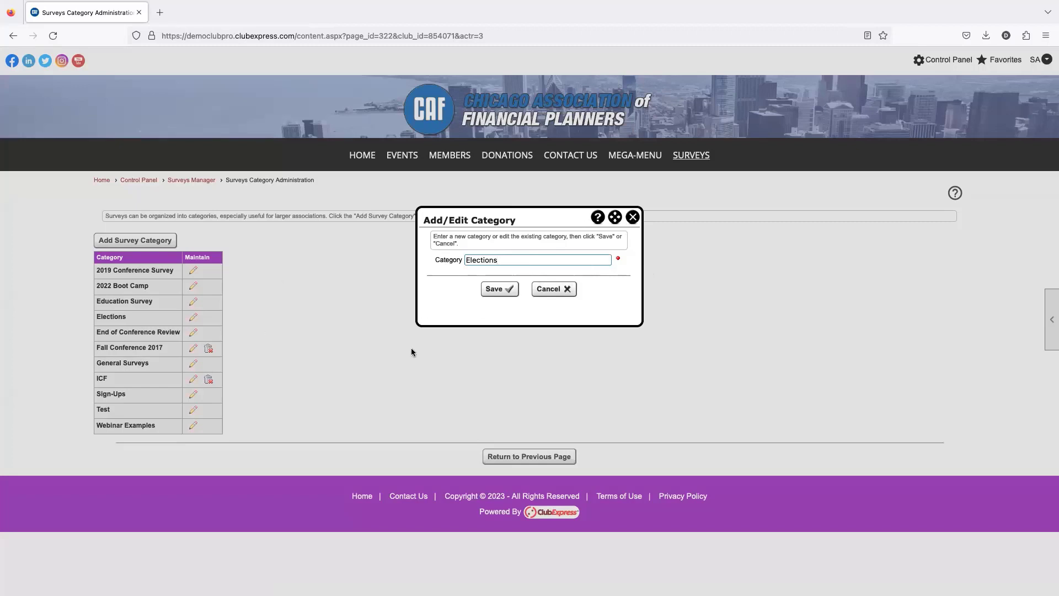
{"action": "left_click", "coordinate": [633, 216]}
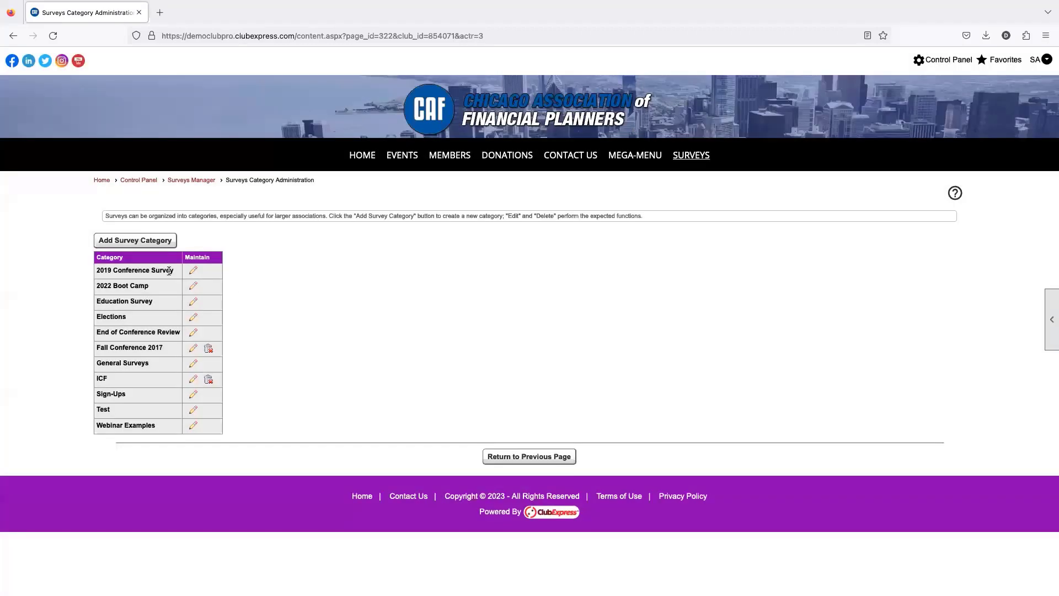
{"action": "left_click", "coordinate": [487, 456]}
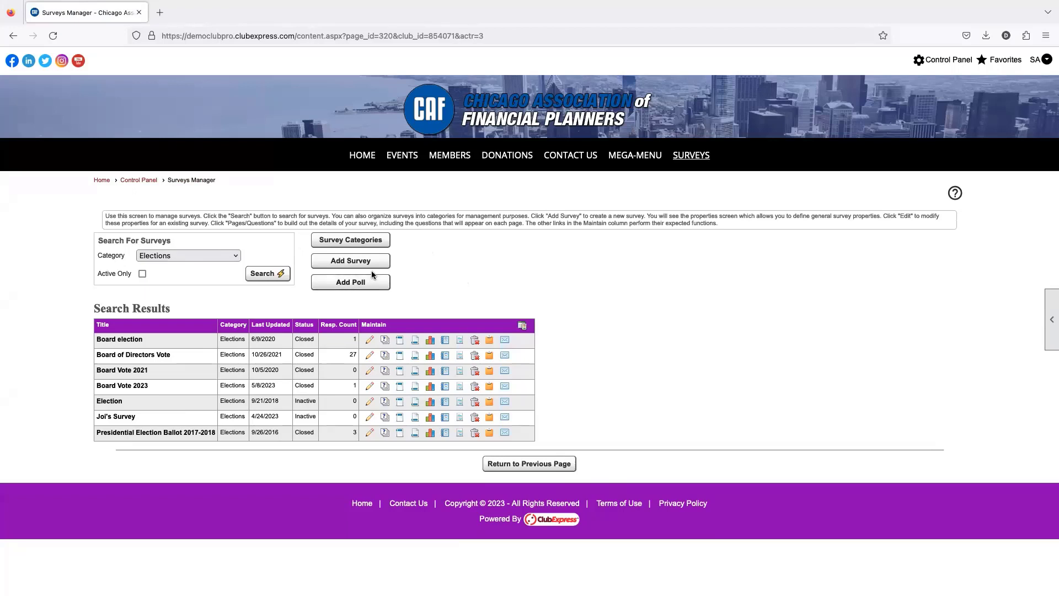
Start a new survey, examine its title and description fields, and make the description box slightly shorter
{"action": "left_click", "coordinate": [340, 266]}
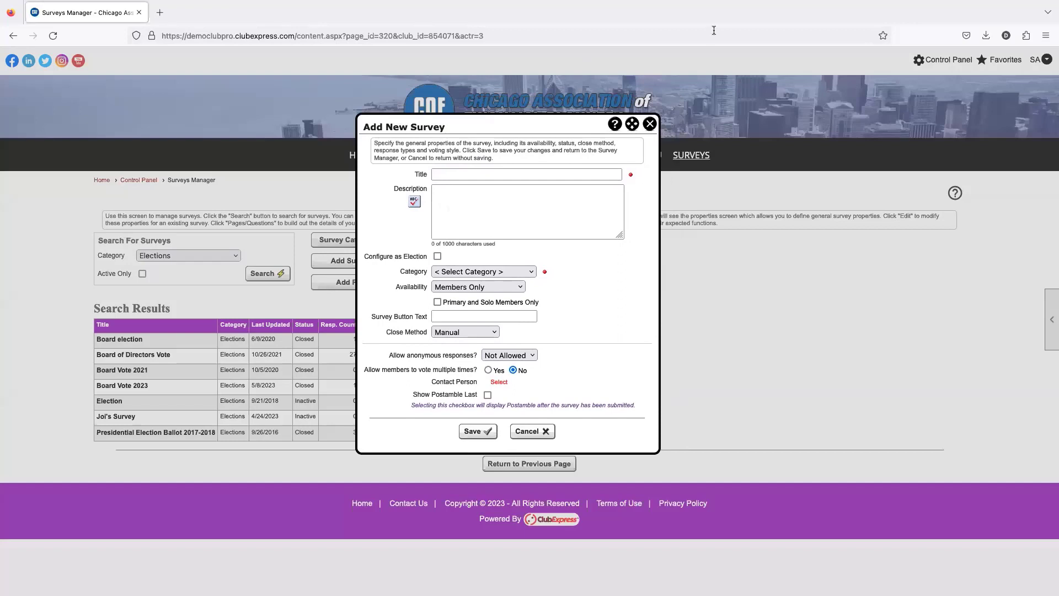
{"action": "left_click", "coordinate": [421, 174]}
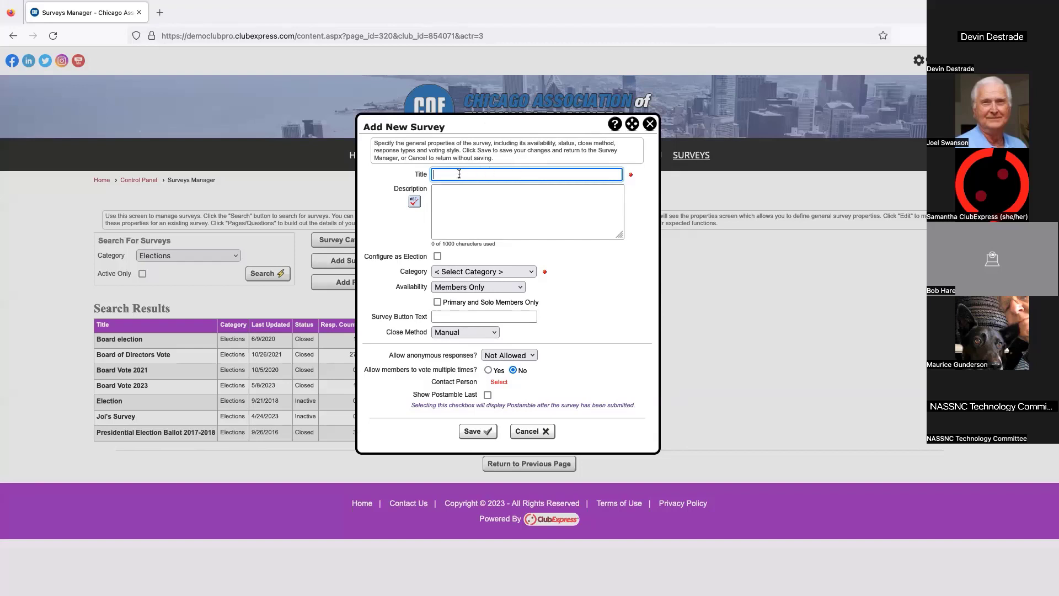
{"action": "double_click", "coordinate": [417, 188]}
{"action": "left_click", "coordinate": [435, 201]}
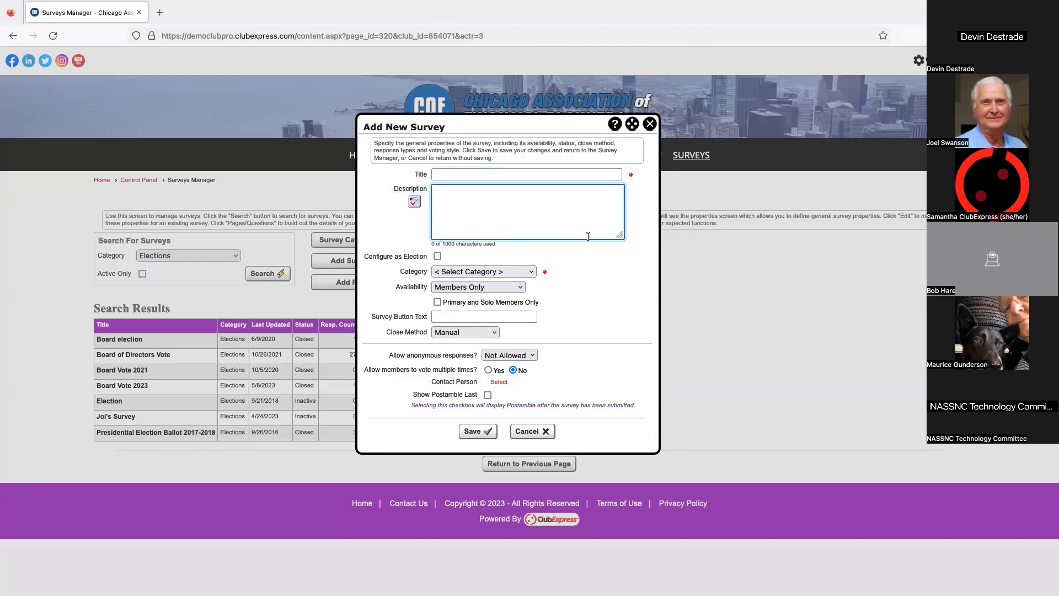
{"action": "left_click_drag", "start_coordinate": [623, 238], "coordinate": [626, 225]}
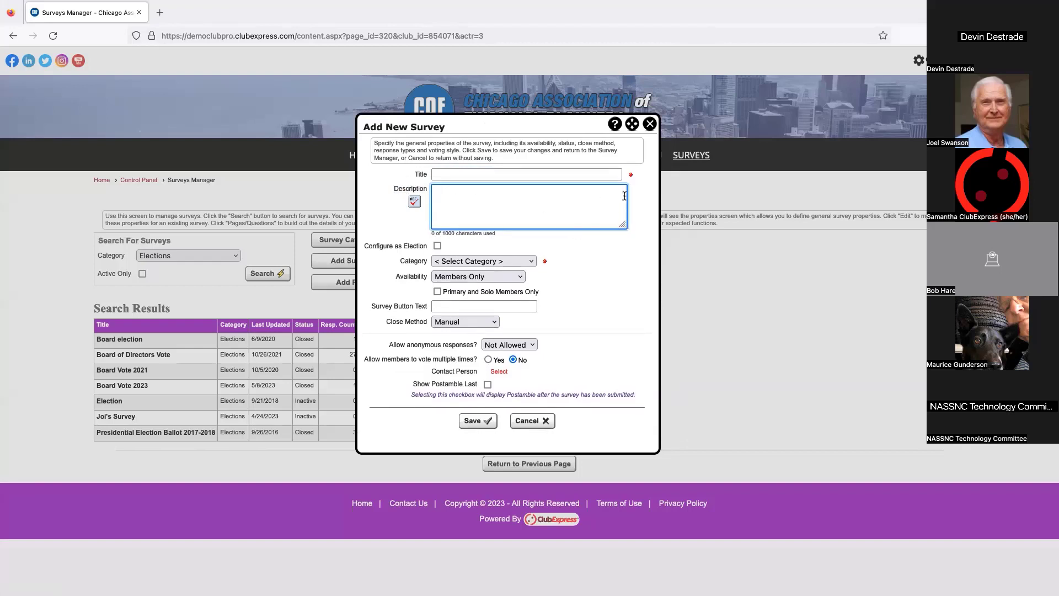
{"action": "left_click", "coordinate": [640, 177]}
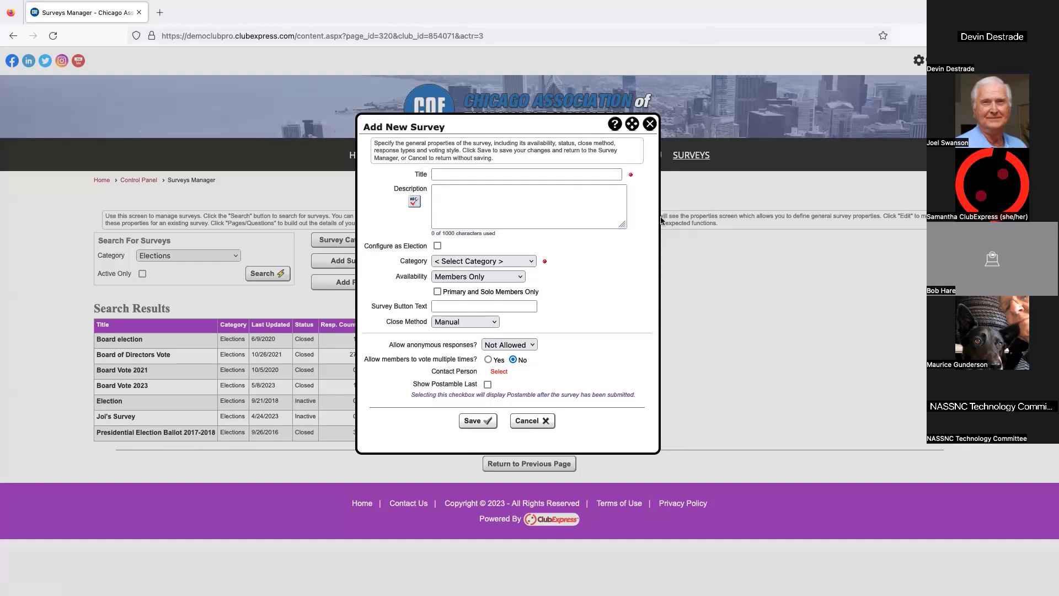
{"action": "left_click", "coordinate": [534, 193]}
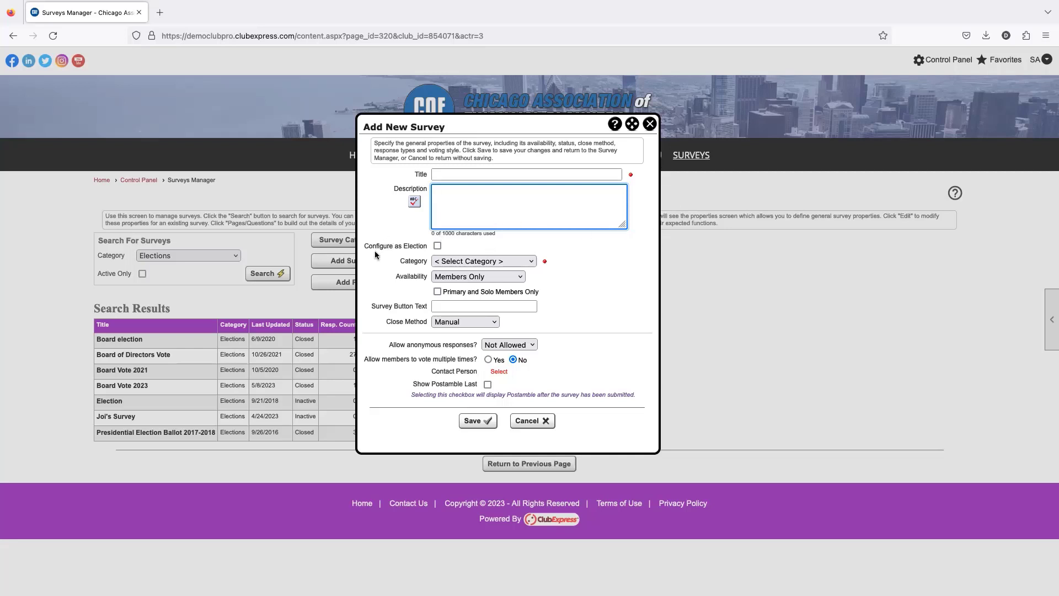
Configure the new survey as an election and acknowledge the caution about this setting
{"action": "left_click_drag", "start_coordinate": [364, 247], "coordinate": [400, 249]}
{"action": "left_click", "coordinate": [411, 248]}
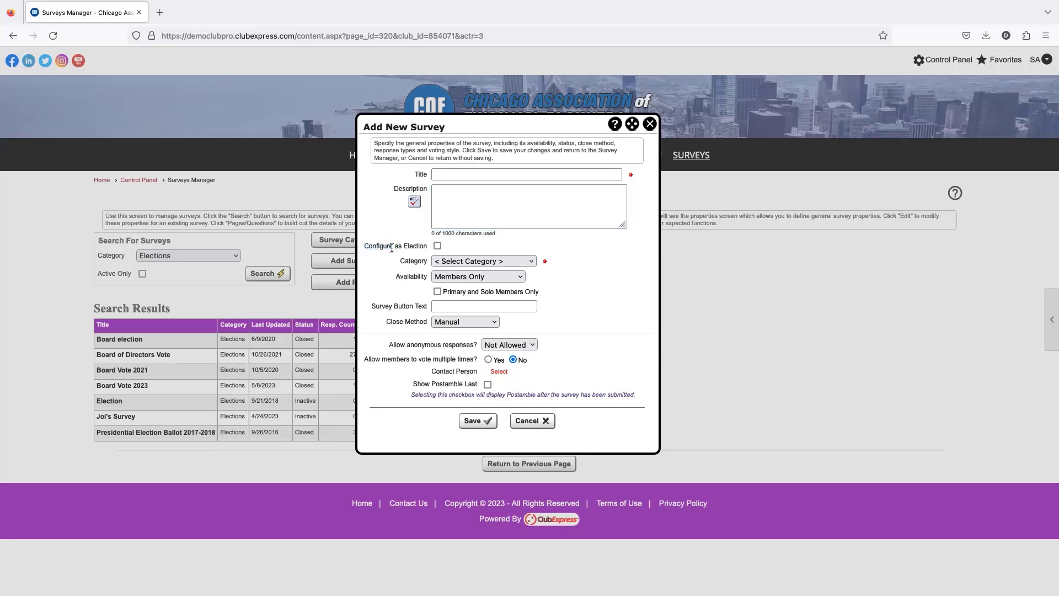
{"action": "left_click", "coordinate": [437, 246]}
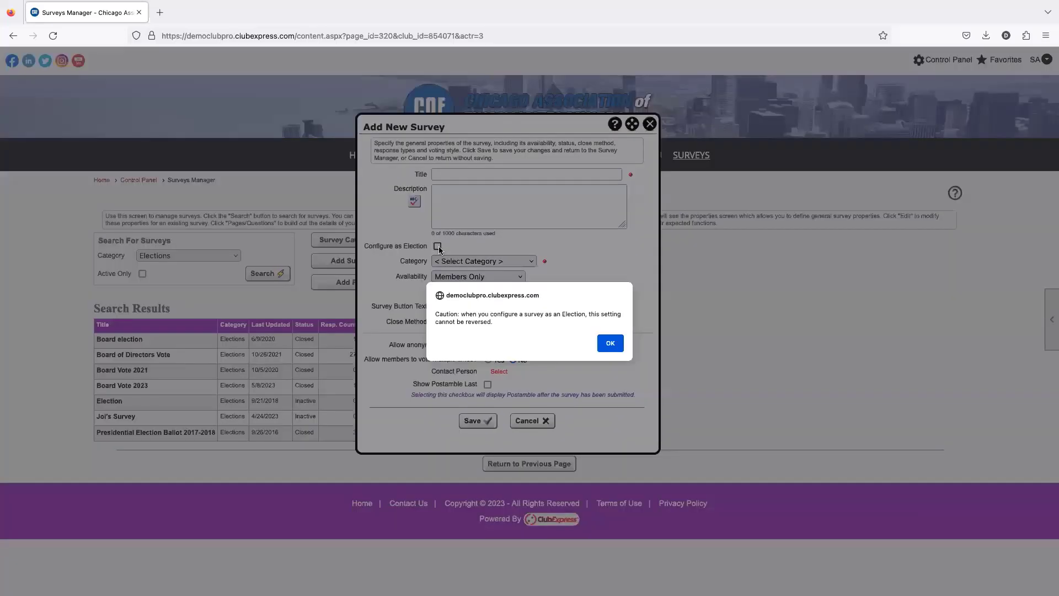
{"action": "left_click_drag", "start_coordinate": [437, 315], "coordinate": [494, 314]}
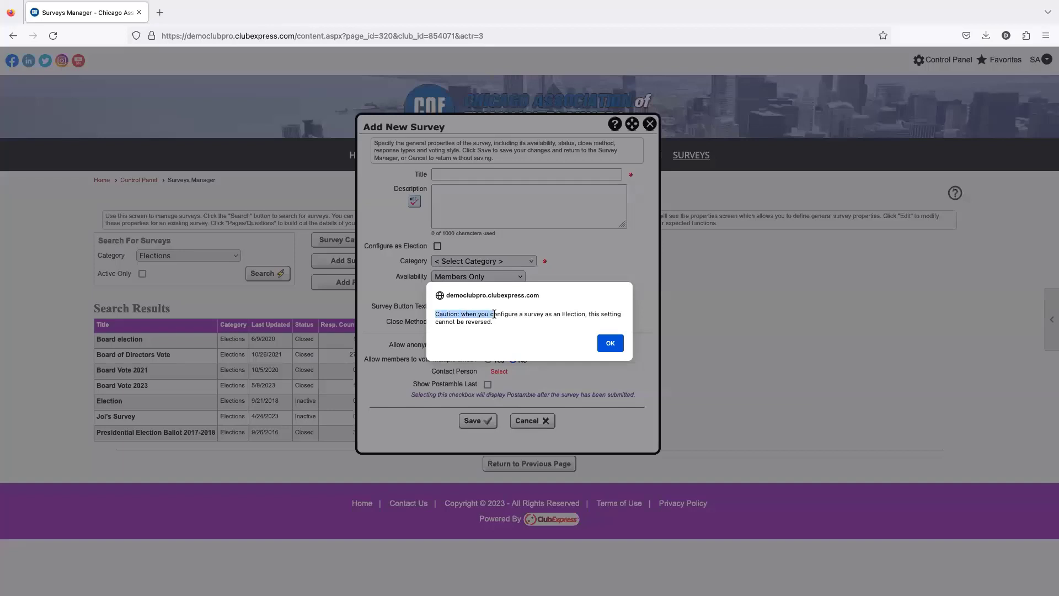
{"action": "left_click", "coordinate": [530, 326]}
{"action": "left_click", "coordinate": [610, 345]}
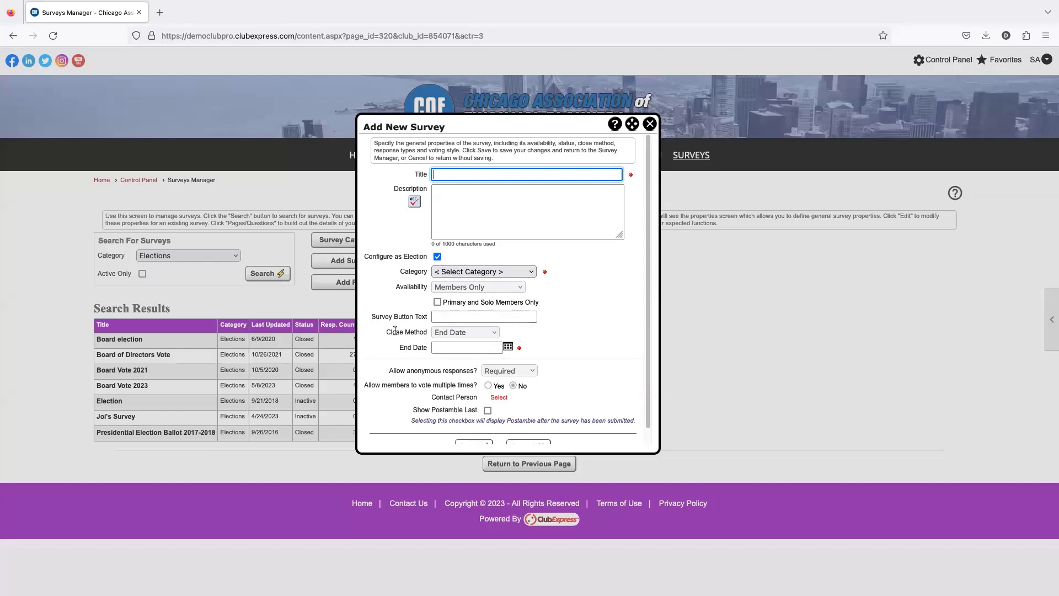
Assign the new survey to the Webinar Examples category
{"action": "scroll", "coordinate": [487, 354], "scroll_direction": "down", "scroll_amount": 1}
{"action": "scroll", "coordinate": [488, 354], "scroll_direction": "down", "scroll_amount": 1}
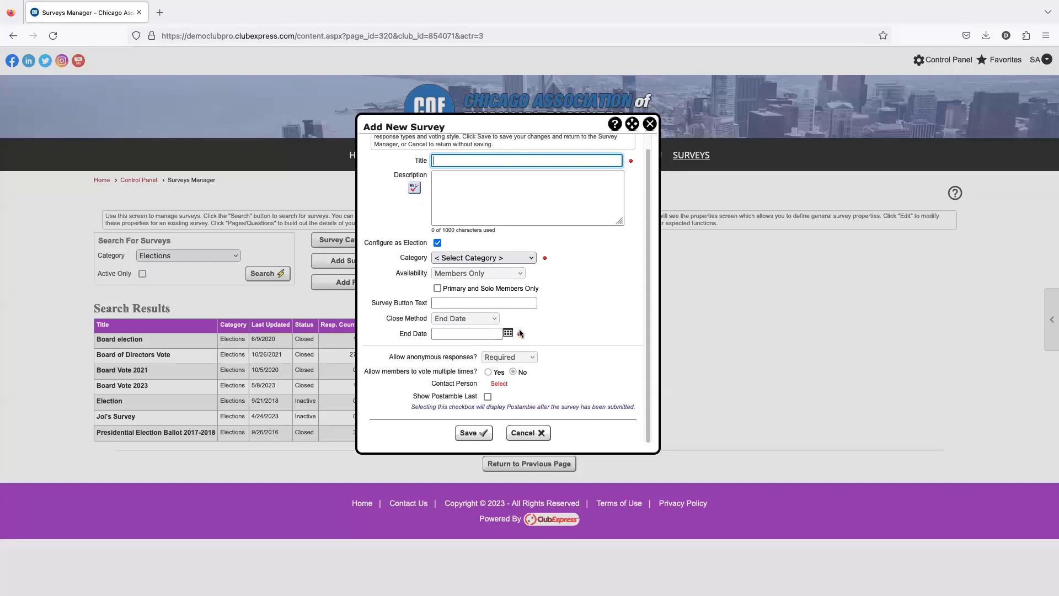
{"action": "left_click", "coordinate": [469, 260]}
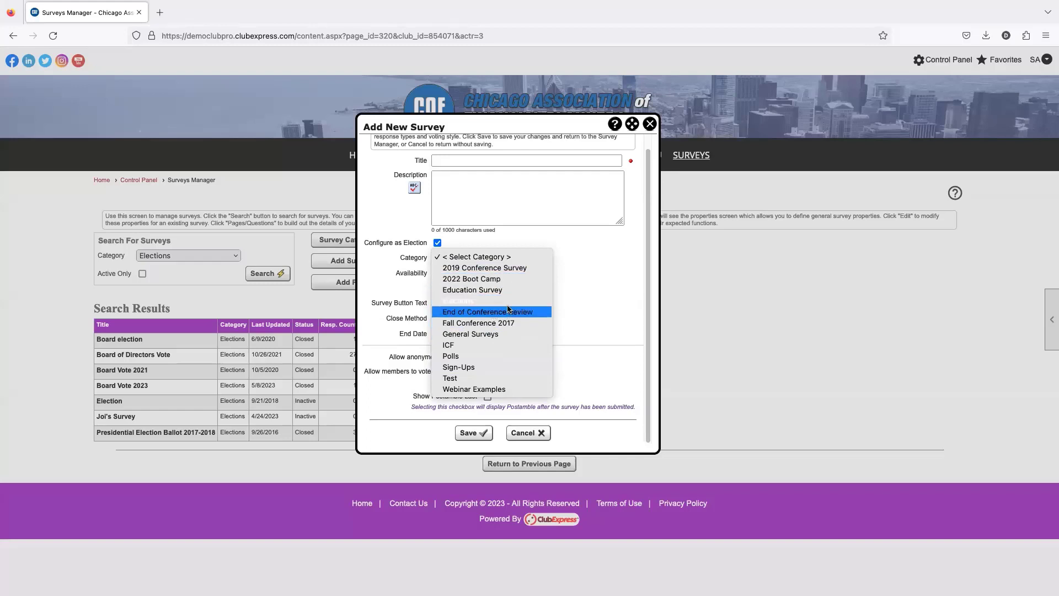
{"action": "left_click", "coordinate": [469, 389]}
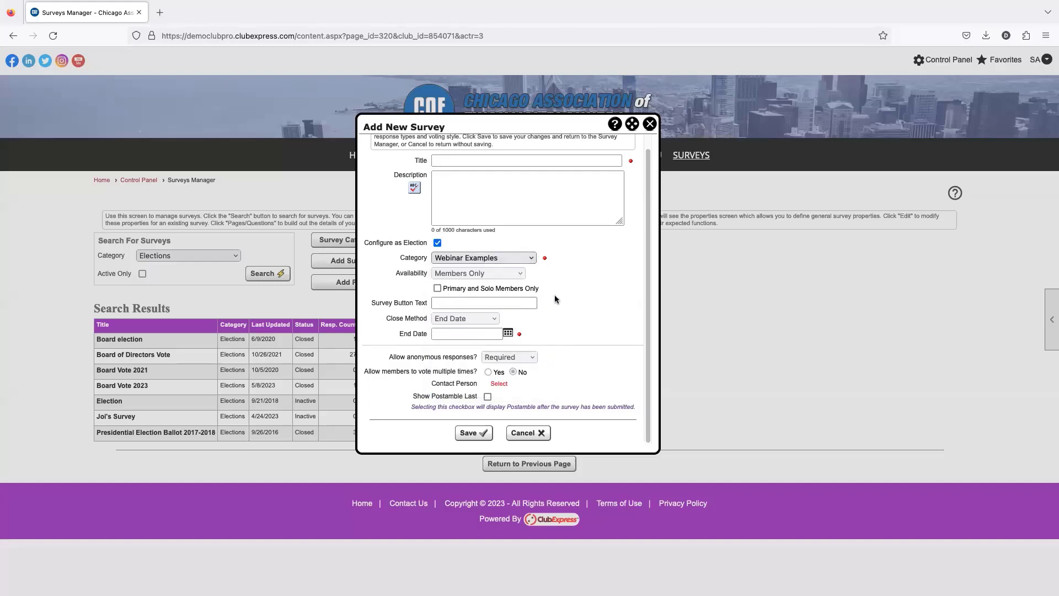
Restrict the survey's availability to primary and solo members only
{"action": "left_click_drag", "start_coordinate": [395, 273], "coordinate": [426, 273]}
{"action": "left_click", "coordinate": [475, 273]}
{"action": "left_click_drag", "start_coordinate": [440, 289], "coordinate": [537, 289]}
{"action": "left_click", "coordinate": [541, 287]}
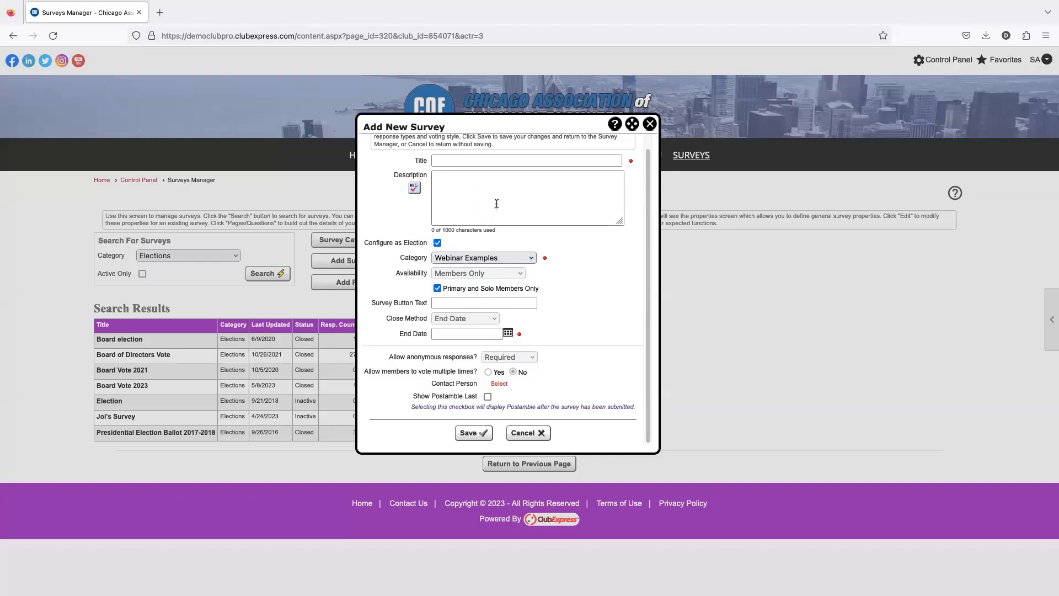
Set the survey button text to "Vote Here"
{"action": "left_click_drag", "start_coordinate": [371, 303], "coordinate": [415, 303]}
{"action": "left_click", "coordinate": [448, 302]}
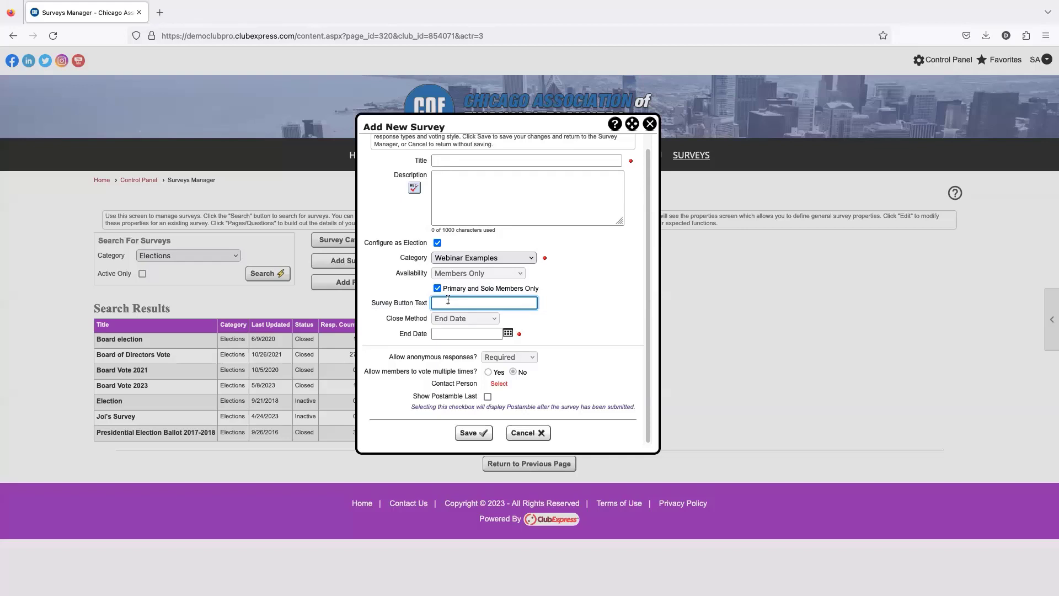
{"action": "type", "text": "Take"}
{"action": "key", "text": "BackSpace"}
{"action": "key", "text": "BackSpace"}
{"action": "key", "text": "BackSpace"}
{"action": "key", "text": "BackSpace"}
{"action": "key", "text": "BackSpace"}
{"action": "type", "text": "Vote Here"}
{"action": "left_click_drag", "start_coordinate": [406, 302], "coordinate": [416, 304]}
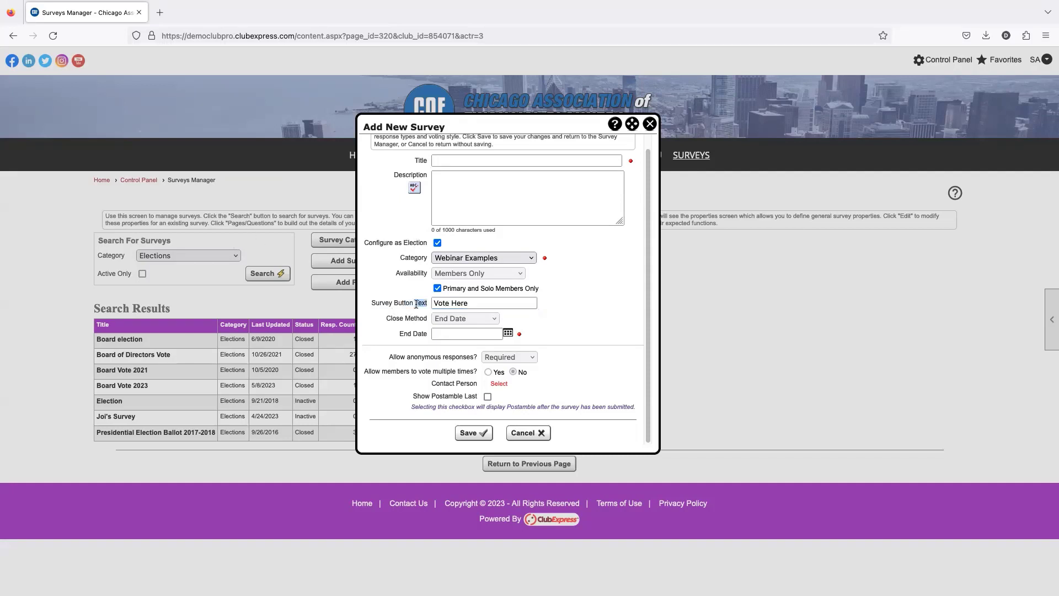
{"action": "left_click", "coordinate": [423, 302]}
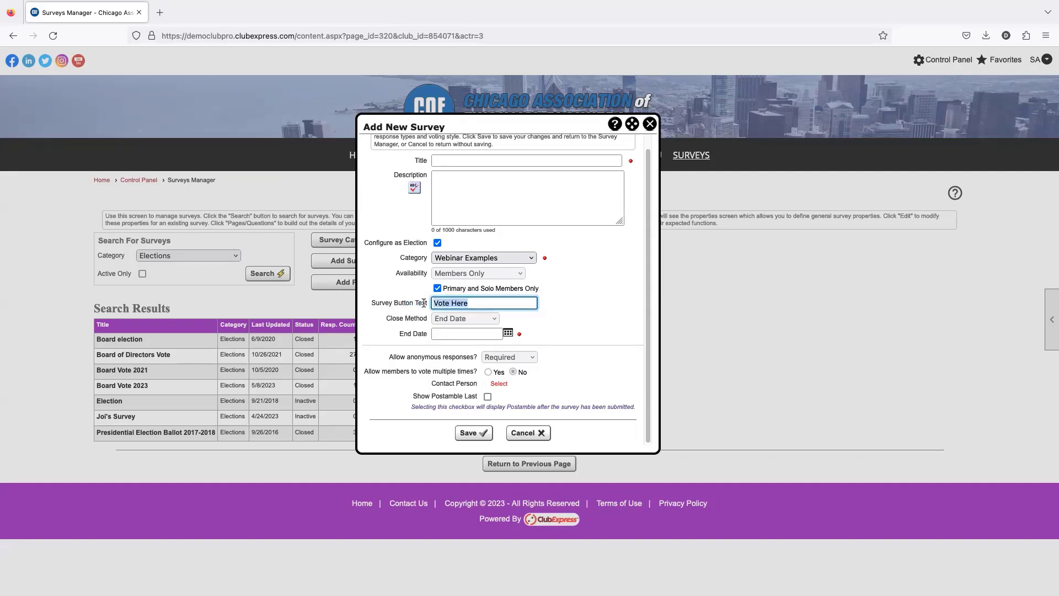
Set the survey's end date to 05/12/2023, then reopen the date picker and dismiss it without choosing another date
{"action": "left_click", "coordinate": [450, 323]}
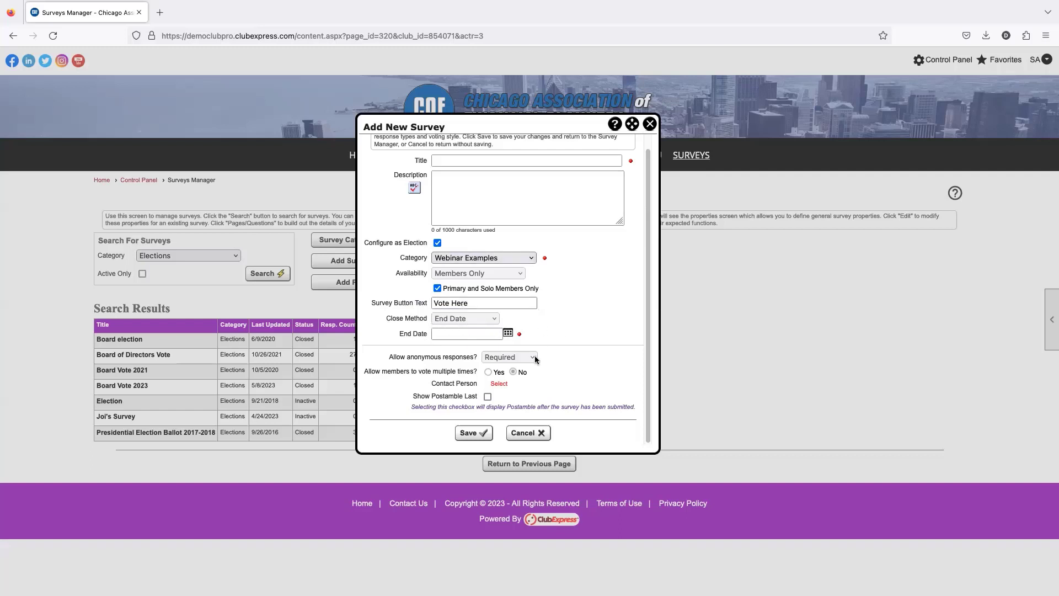
{"action": "left_click", "coordinate": [467, 334]}
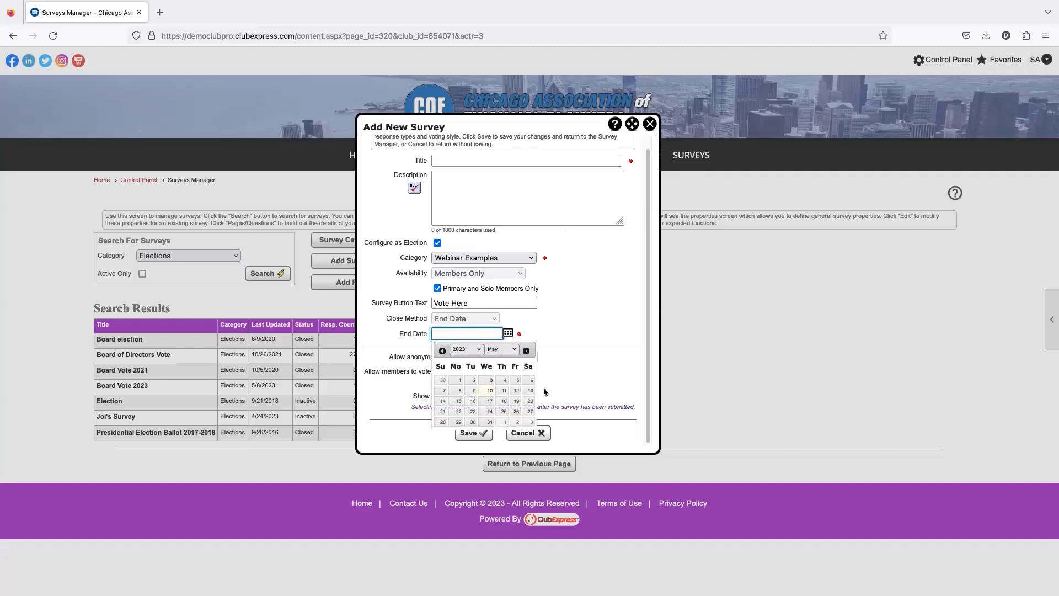
{"action": "left_click", "coordinate": [517, 390]}
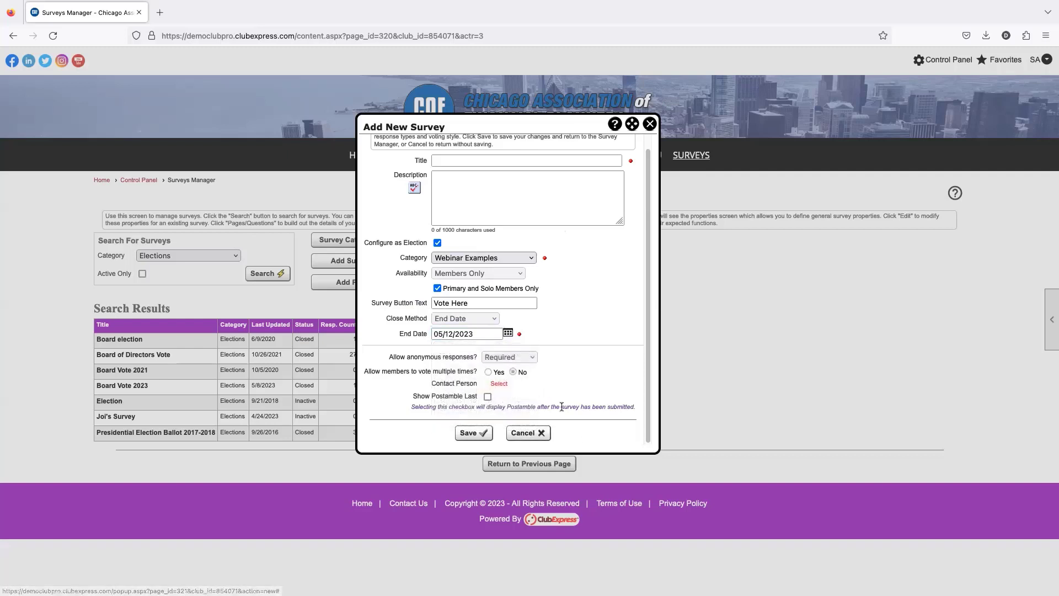
{"action": "left_click_drag", "start_coordinate": [433, 337], "coordinate": [478, 337]}
{"action": "left_click", "coordinate": [478, 336]}
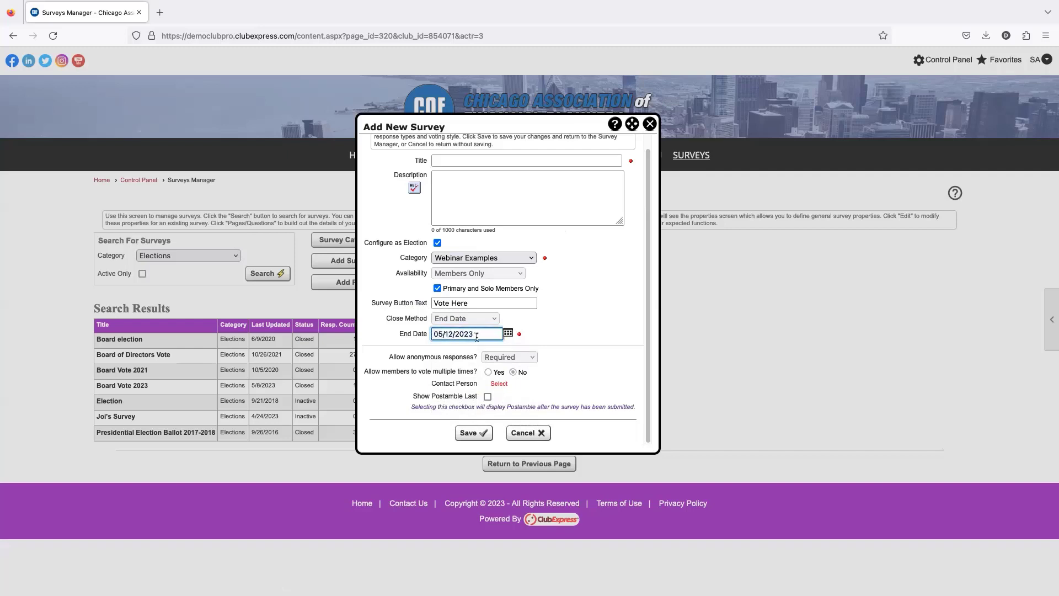
{"action": "left_click", "coordinate": [508, 334]}
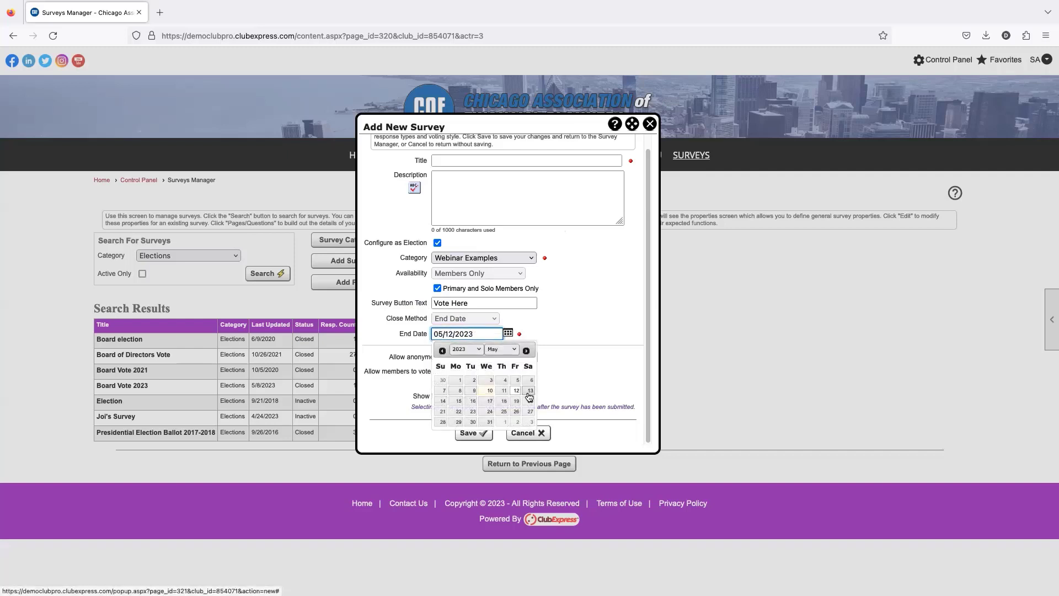
{"action": "left_click", "coordinate": [619, 316]}
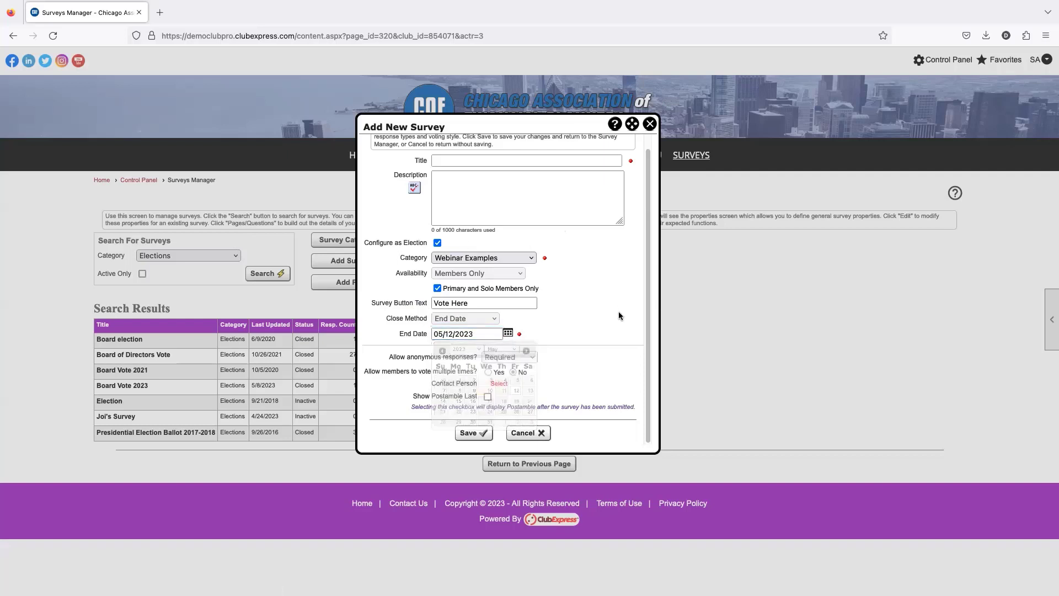
Change the survey's end date to 05/13/2023
{"action": "left_click_drag", "start_coordinate": [435, 334], "coordinate": [507, 335]}
{"action": "left_click", "coordinate": [510, 334]}
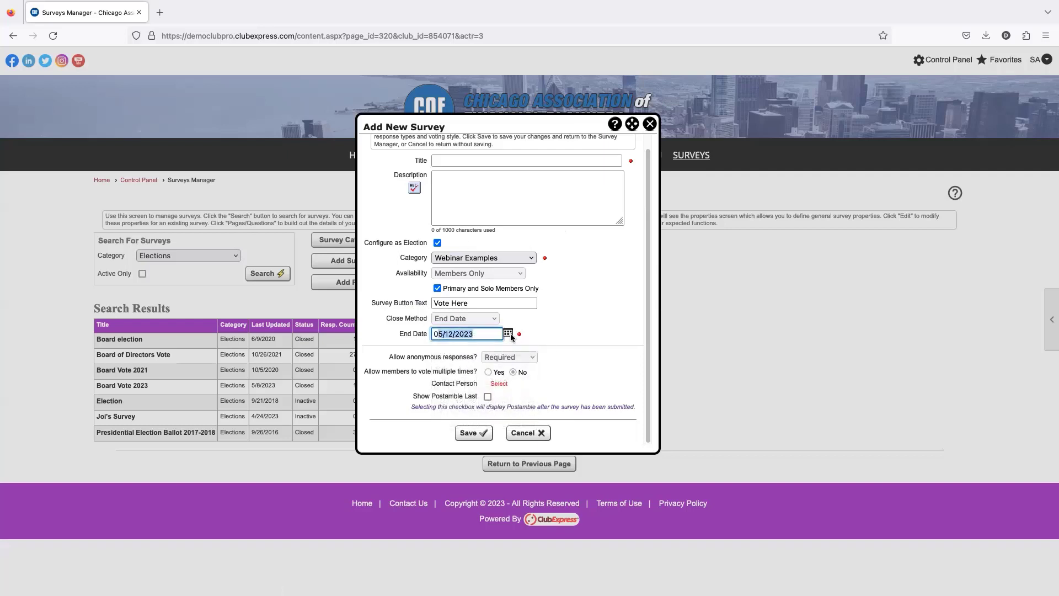
{"action": "left_click", "coordinate": [508, 334]}
{"action": "left_click", "coordinate": [531, 393]}
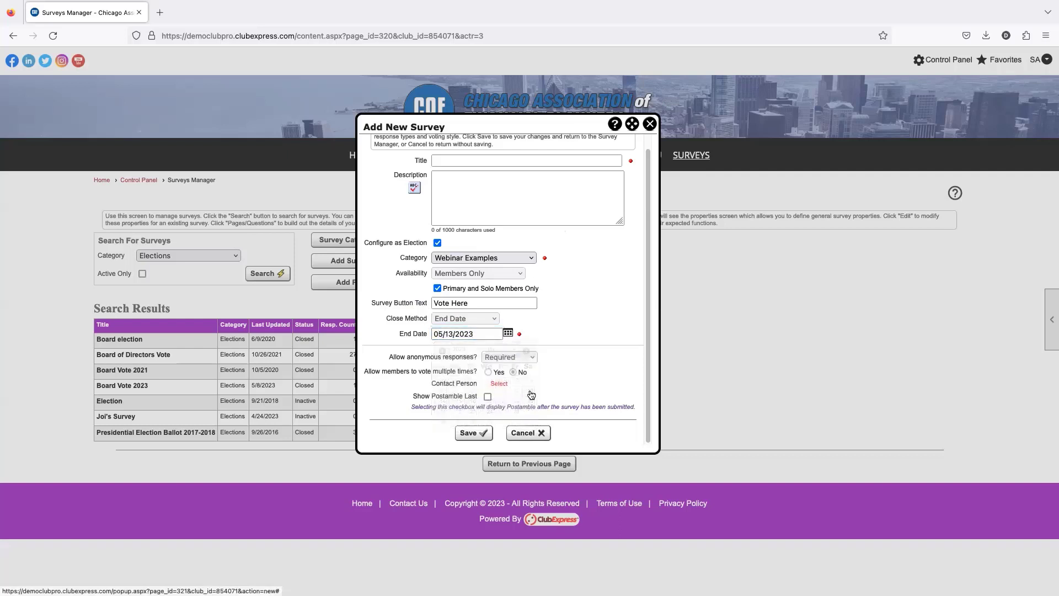
{"action": "left_click_drag", "start_coordinate": [435, 335], "coordinate": [493, 339]}
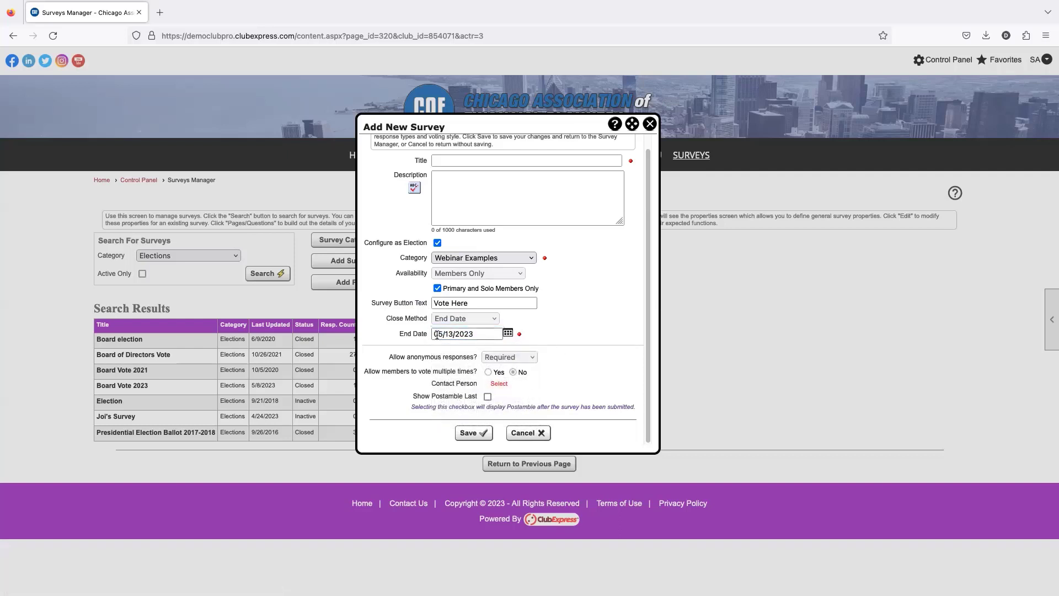
{"action": "left_click_drag", "start_coordinate": [436, 334], "coordinate": [485, 334]}
{"action": "left_click", "coordinate": [463, 177]}
Review the anonymous response and multiple voting settings, and choose the first member from an unfiltered member search as the contact person
{"action": "scroll", "coordinate": [528, 298], "scroll_direction": "down", "scroll_amount": 1}
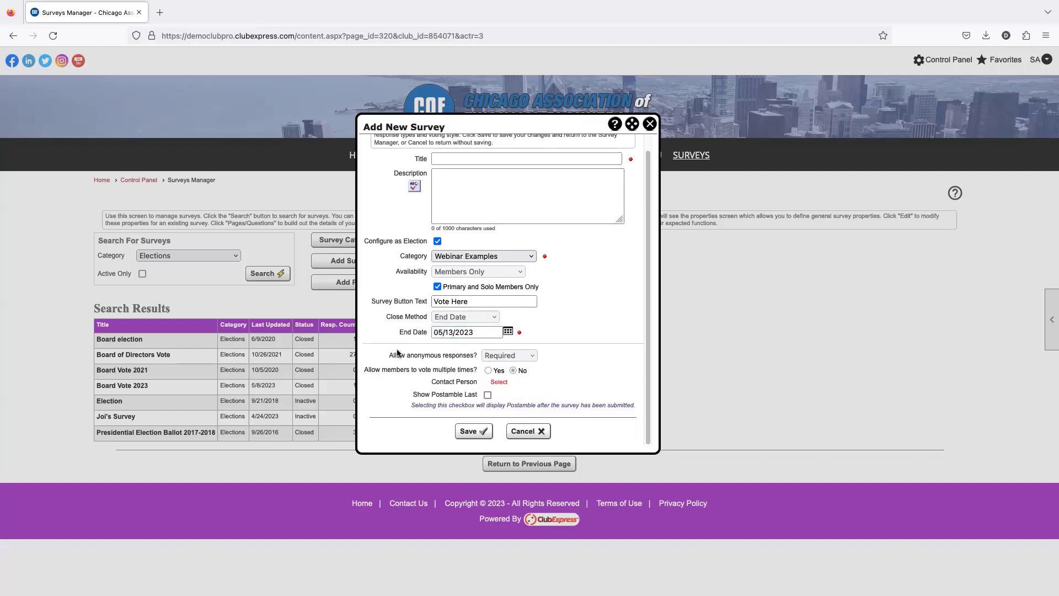
{"action": "left_click_drag", "start_coordinate": [391, 356], "coordinate": [477, 355]}
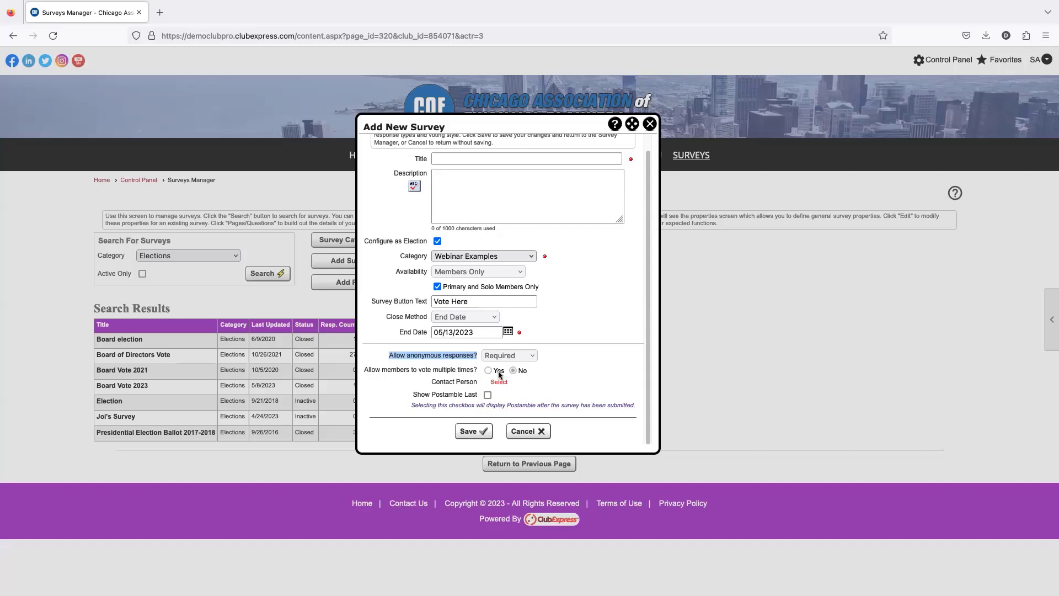
{"action": "left_click_drag", "start_coordinate": [371, 373], "coordinate": [425, 373]}
{"action": "left_click", "coordinate": [408, 373]}
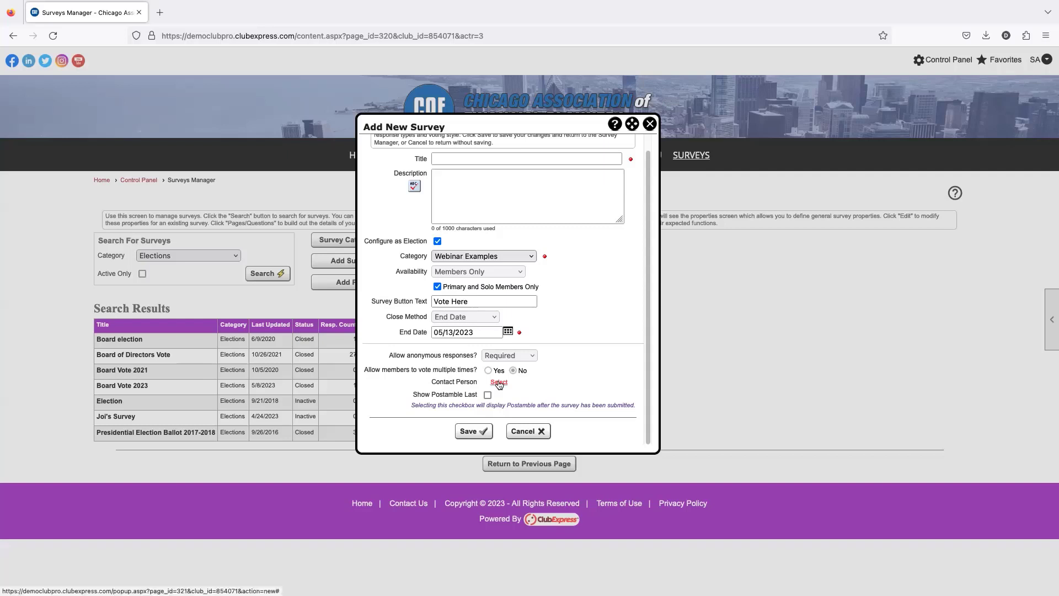
{"action": "left_click", "coordinate": [499, 383]}
{"action": "left_click_drag", "start_coordinate": [546, 164], "coordinate": [742, 212]}
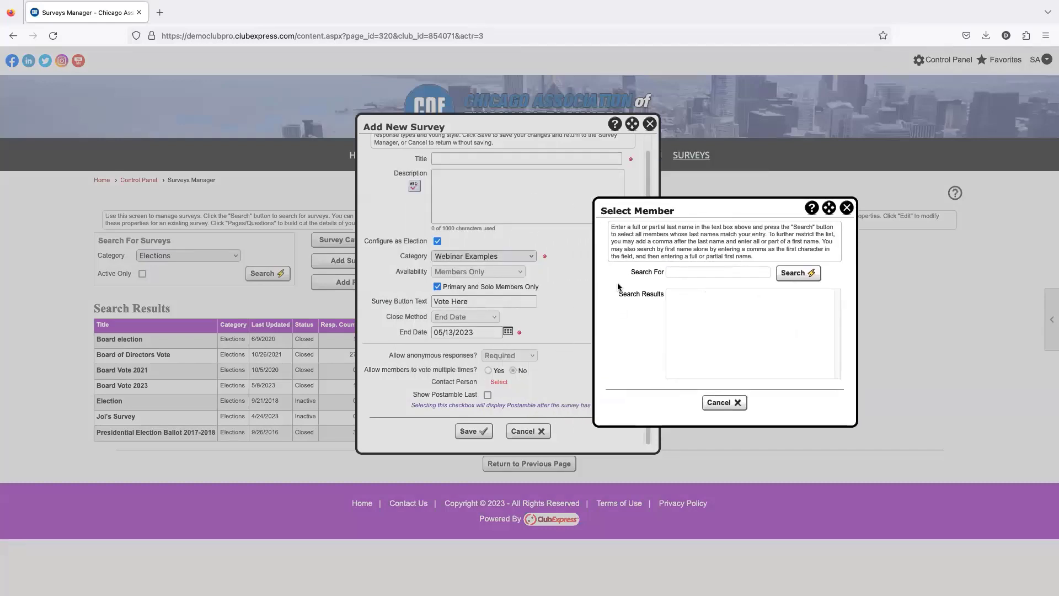
{"action": "left_click", "coordinate": [666, 274]}
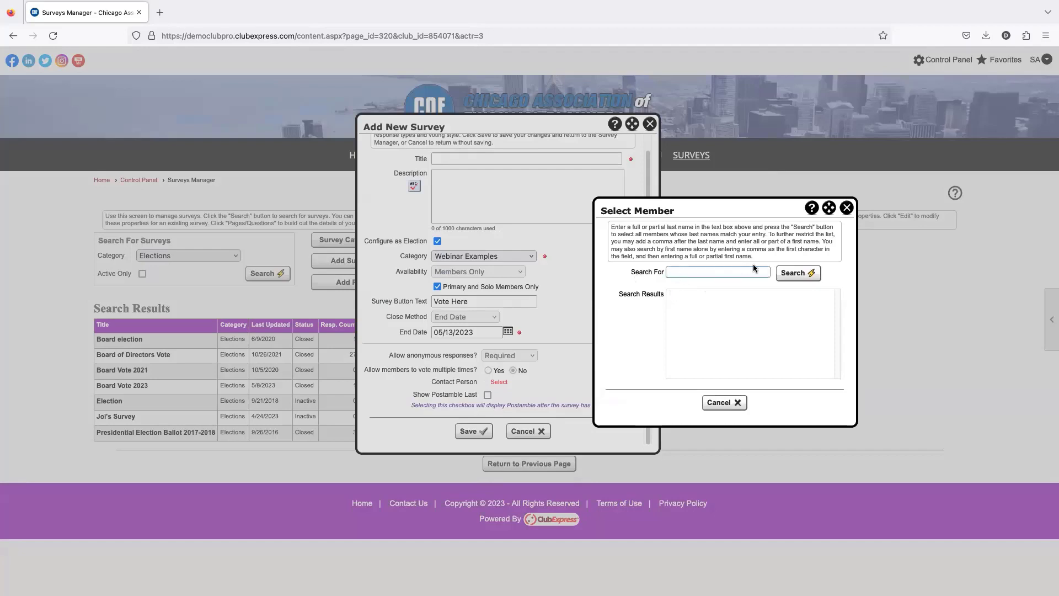
{"action": "left_click", "coordinate": [795, 273]}
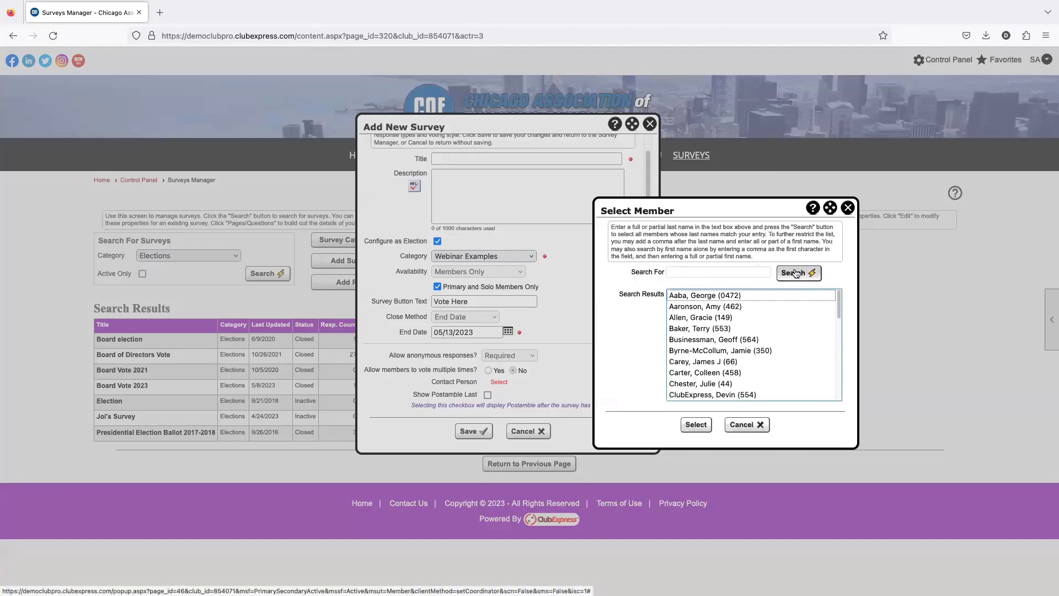
{"action": "double_click", "coordinate": [693, 296]}
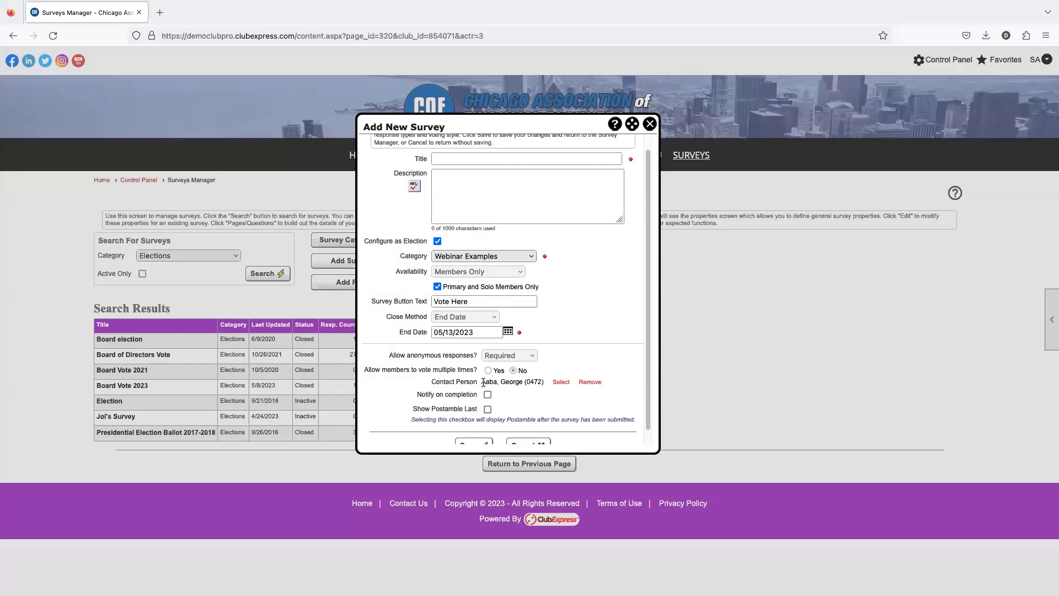
{"action": "left_click_drag", "start_coordinate": [499, 382], "coordinate": [512, 383]}
{"action": "left_click_drag", "start_coordinate": [432, 382], "coordinate": [545, 381]}
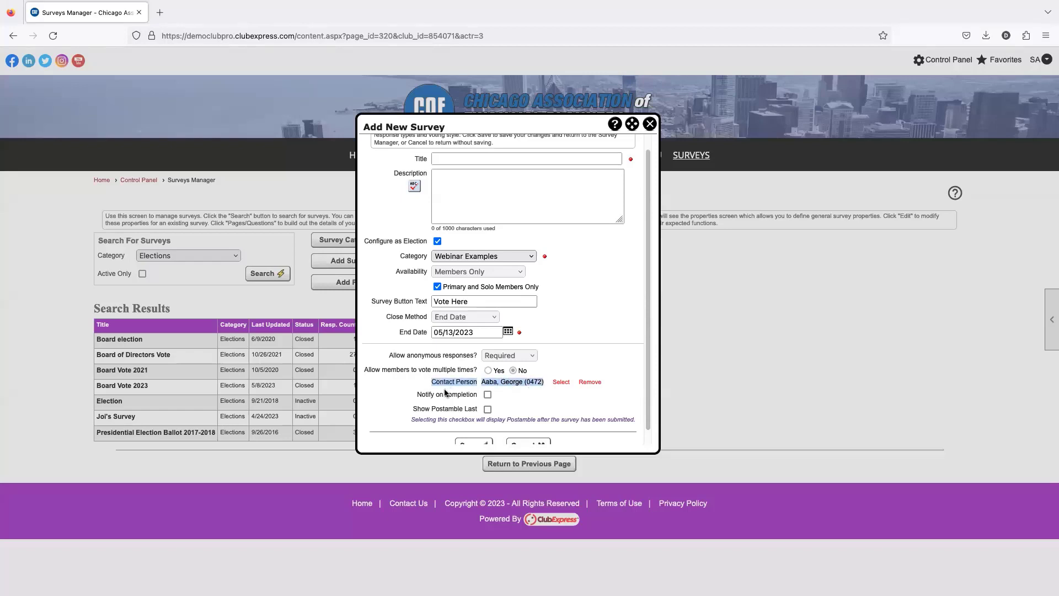
Enable notification of the contact person on completion of the survey
{"action": "left_click", "coordinate": [488, 395]}
{"action": "left_click_drag", "start_coordinate": [396, 356], "coordinate": [452, 359]}
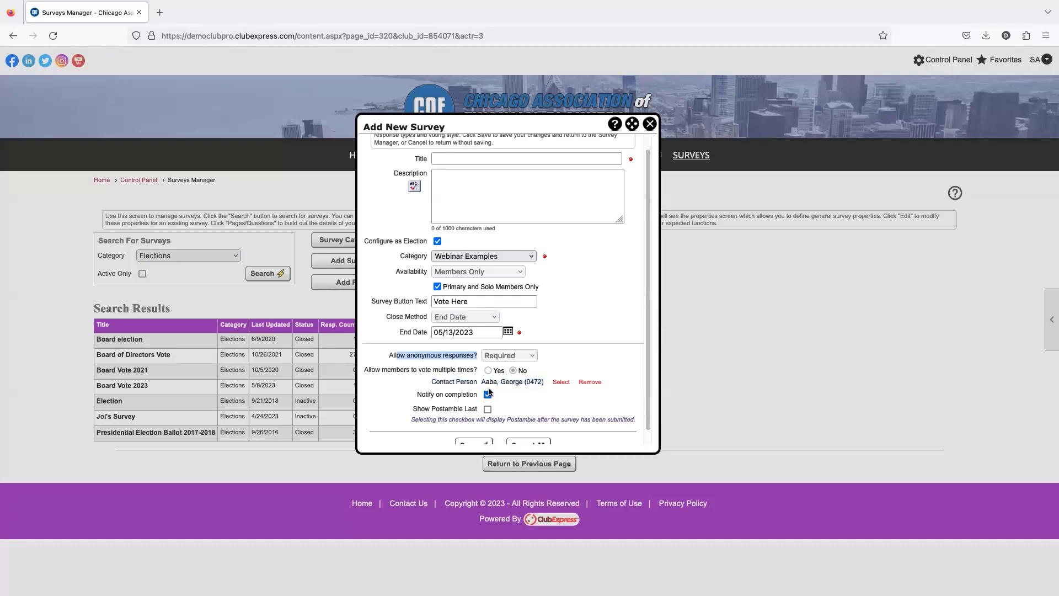
{"action": "left_click_drag", "start_coordinate": [417, 394], "coordinate": [472, 393]}
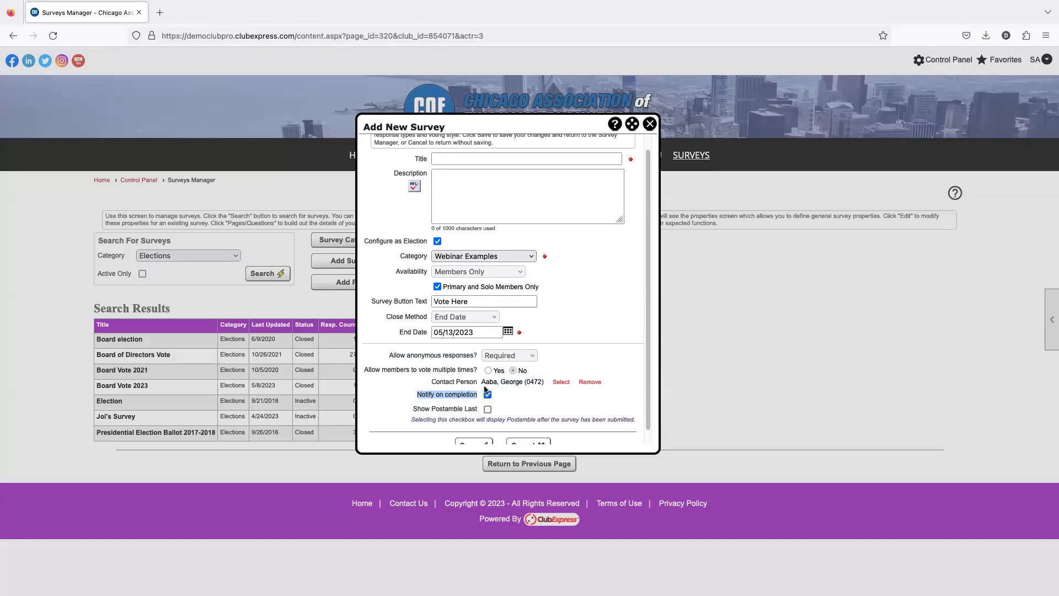
{"action": "scroll", "coordinate": [488, 389], "scroll_direction": "down", "scroll_amount": 1}
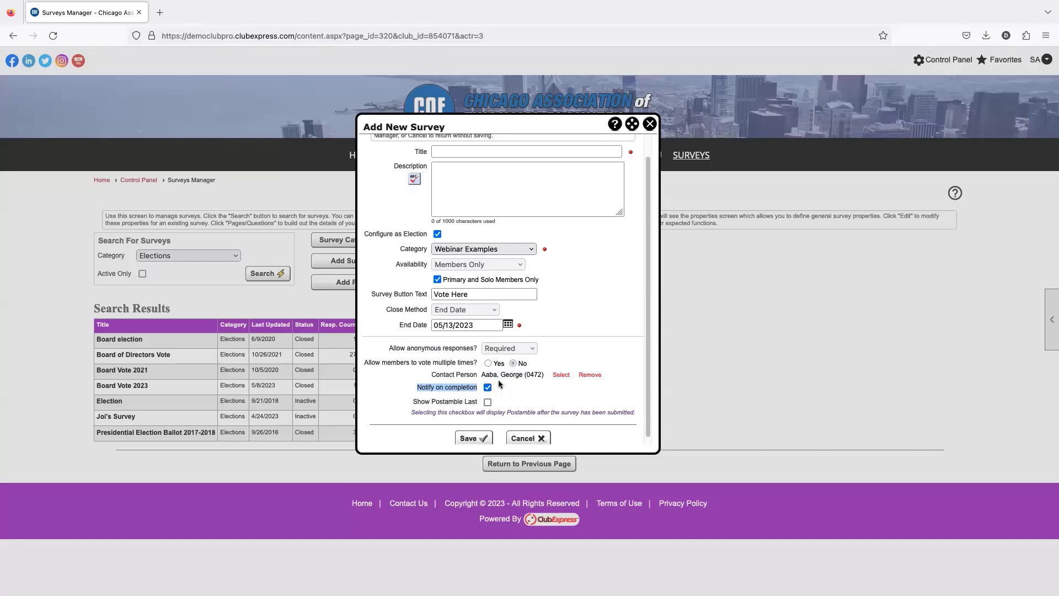
{"action": "scroll", "coordinate": [442, 287], "scroll_direction": "up", "scroll_amount": 2}
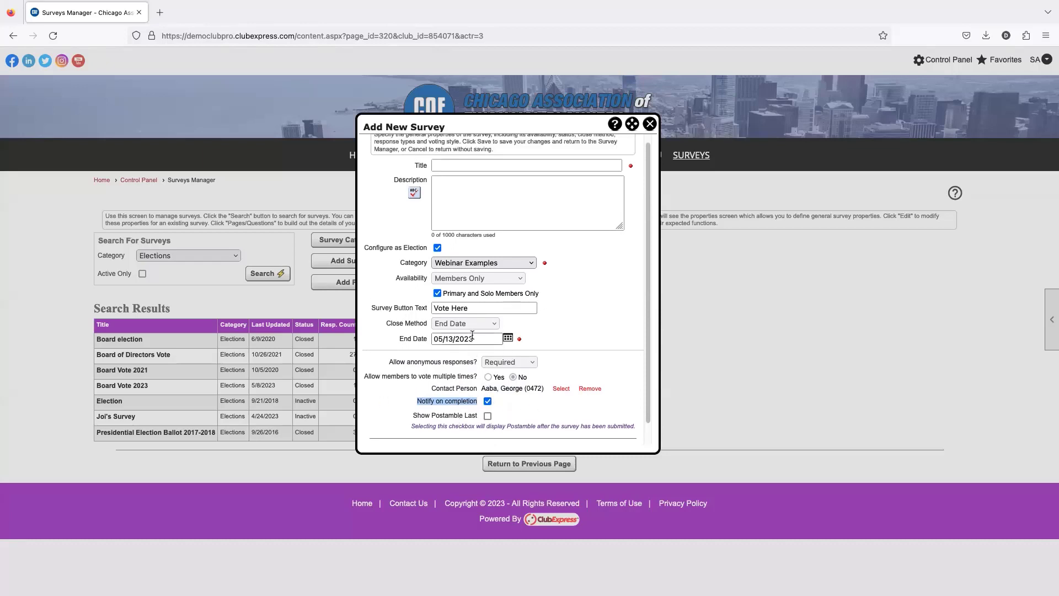
{"action": "scroll", "coordinate": [485, 311], "scroll_direction": "down", "scroll_amount": 3}
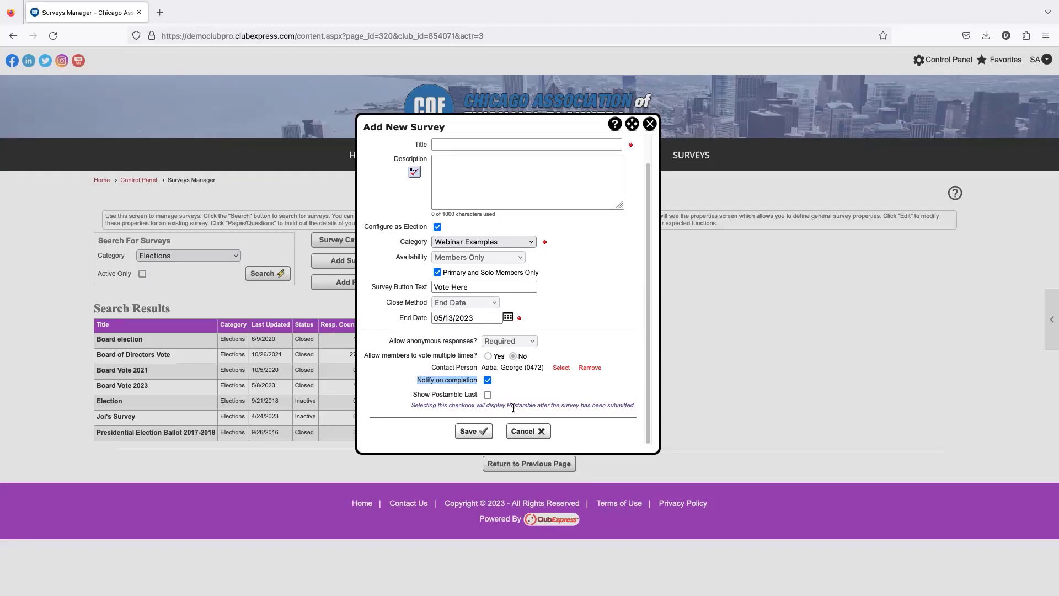
Try the option that shows the postamble after submission, turning it on and back off
{"action": "left_click_drag", "start_coordinate": [425, 393], "coordinate": [476, 401]}
{"action": "left_click", "coordinate": [488, 395]}
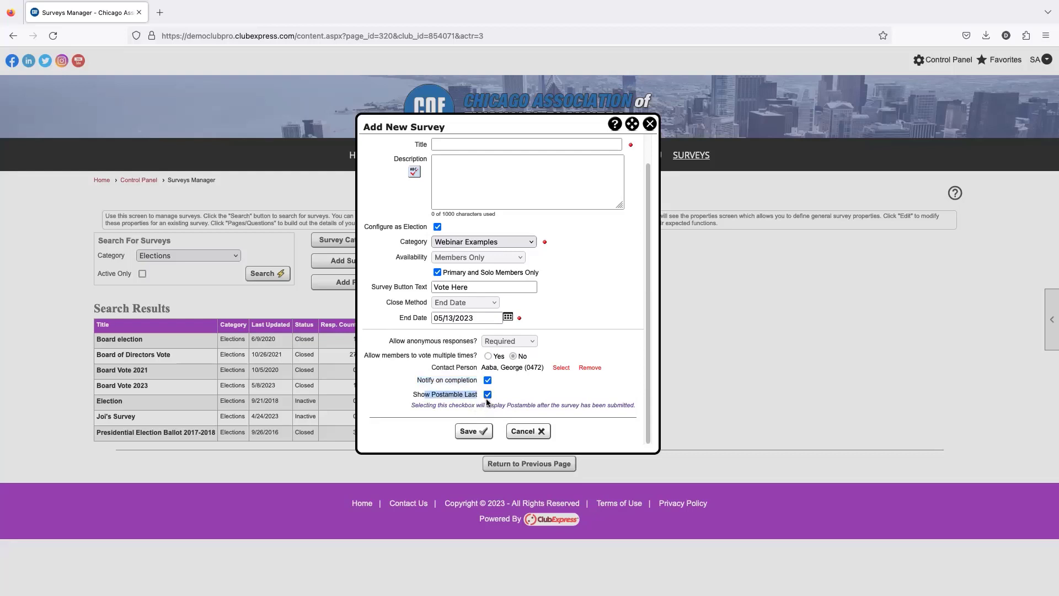
{"action": "left_click", "coordinate": [505, 396]}
{"action": "left_click_drag", "start_coordinate": [477, 395], "coordinate": [462, 395]}
{"action": "left_click", "coordinate": [488, 394]}
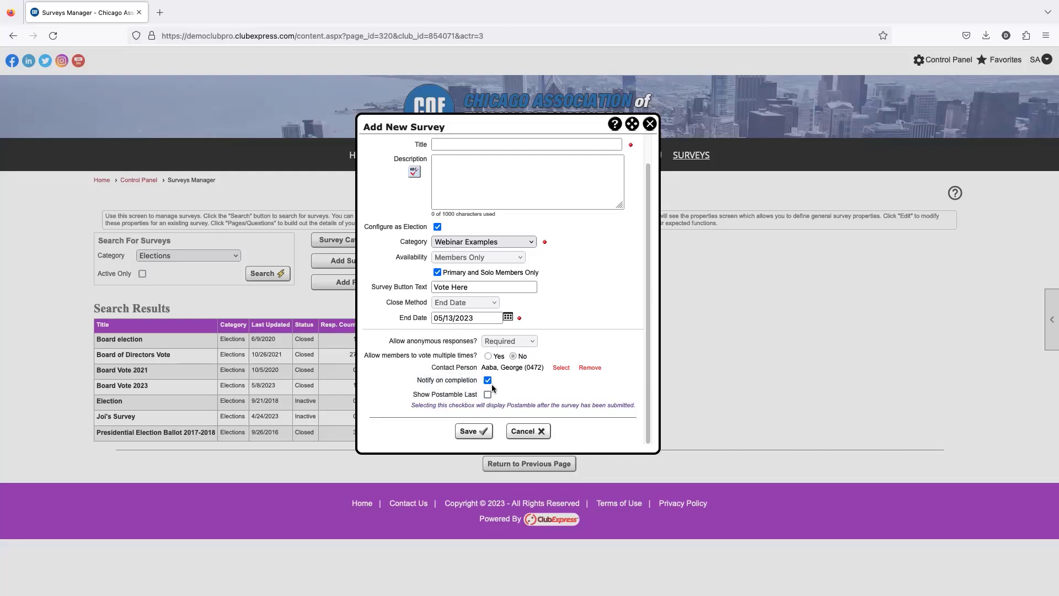
Discard the new election survey without saving it
{"action": "left_click", "coordinate": [487, 394]}
{"action": "scroll", "coordinate": [571, 298], "scroll_direction": "up", "scroll_amount": 2}
{"action": "scroll", "coordinate": [409, 392], "scroll_direction": "down", "scroll_amount": 2}
{"action": "left_click", "coordinate": [527, 435]}
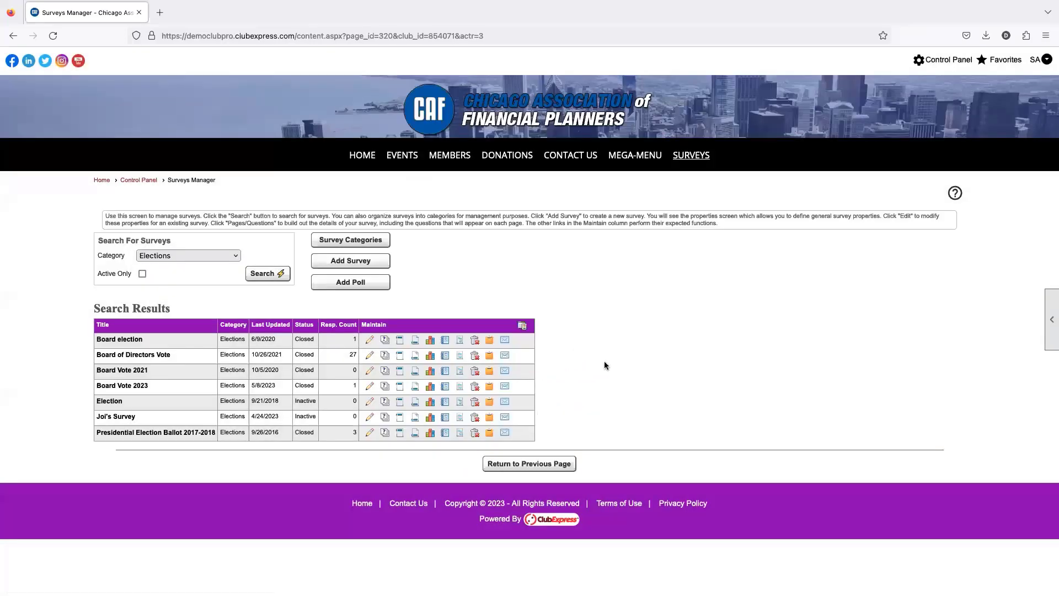
Start a new survey and assign it to the Webinar Examples category
{"action": "left_click", "coordinate": [377, 265]}
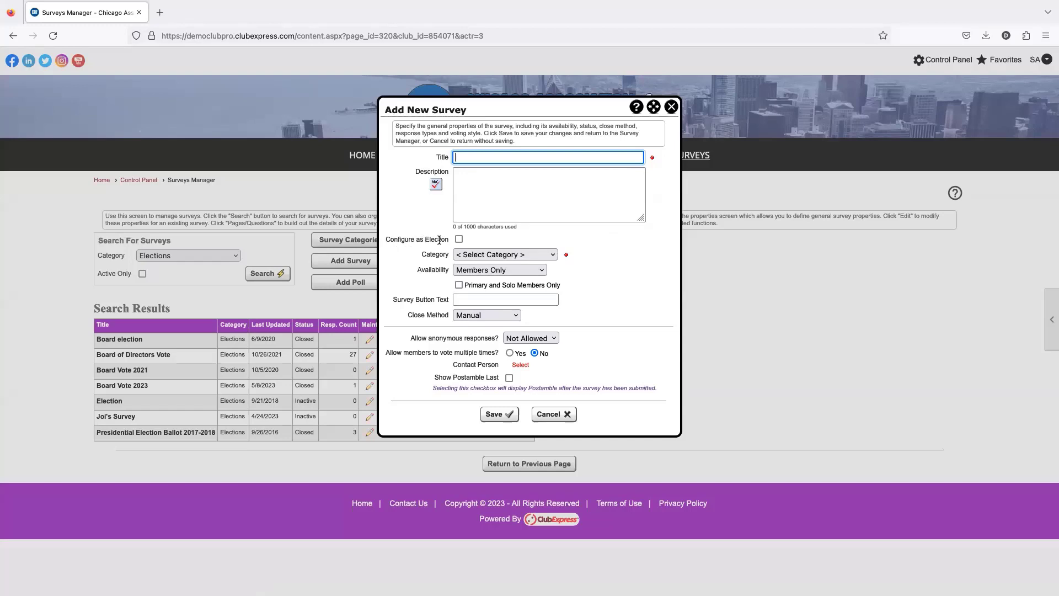
{"action": "left_click_drag", "start_coordinate": [422, 256], "coordinate": [449, 257]}
{"action": "left_click", "coordinate": [505, 254]}
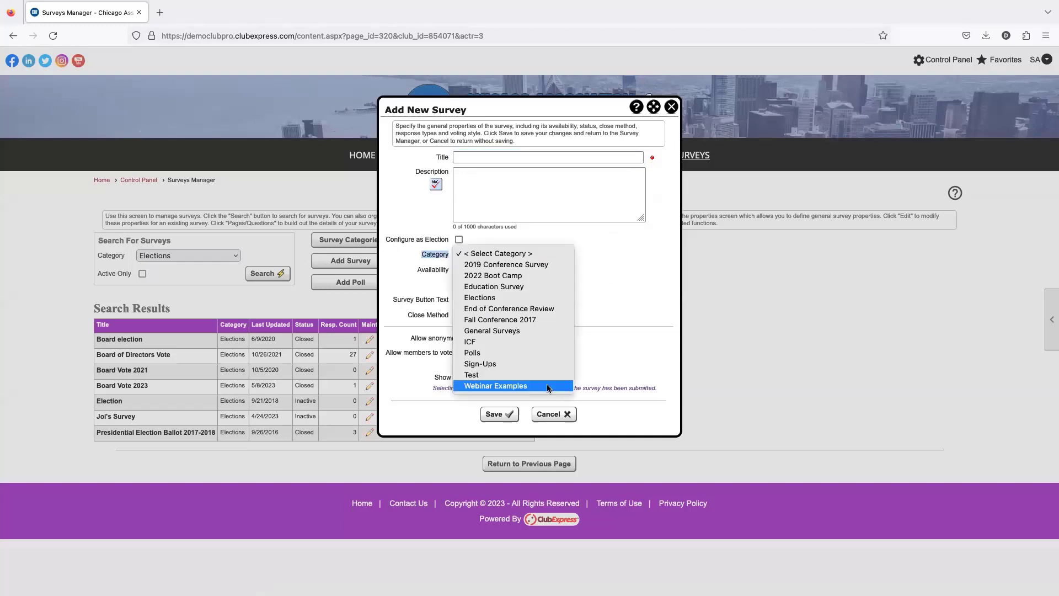
{"action": "left_click", "coordinate": [497, 389]}
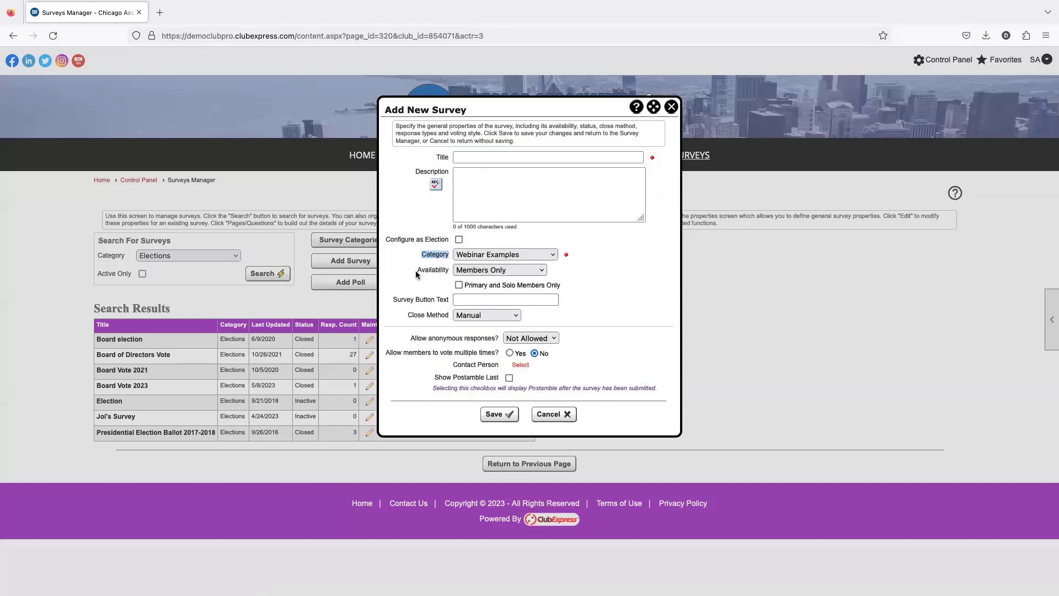
Try the survey's availability as All Site Users and back as Members Only, and examine the Primary and Solo Members Only option
{"action": "left_click_drag", "start_coordinate": [428, 270], "coordinate": [433, 270]}
{"action": "left_click", "coordinate": [482, 270]}
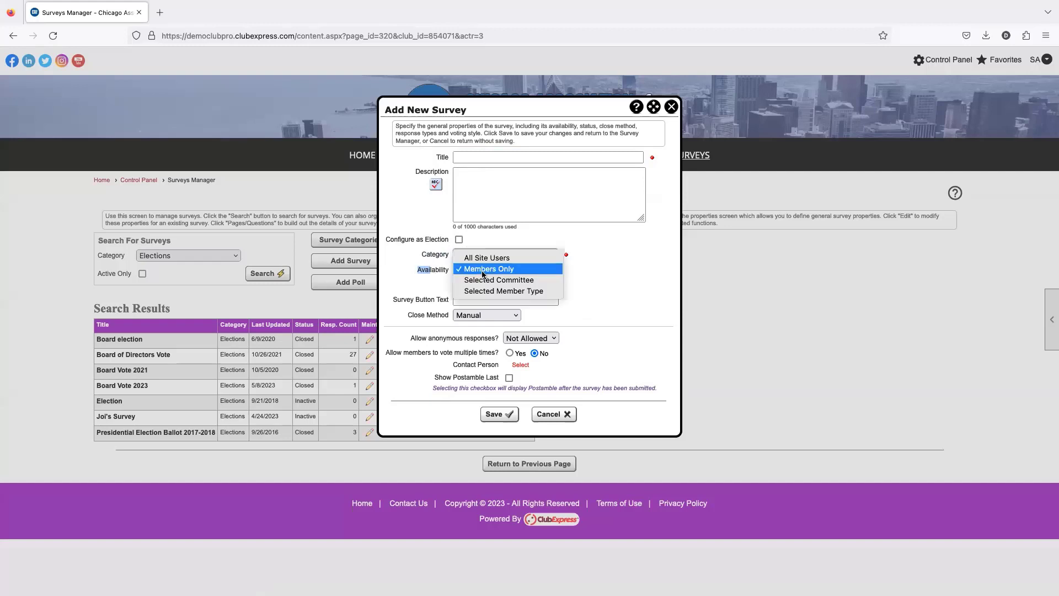
{"action": "left_click", "coordinate": [518, 258]}
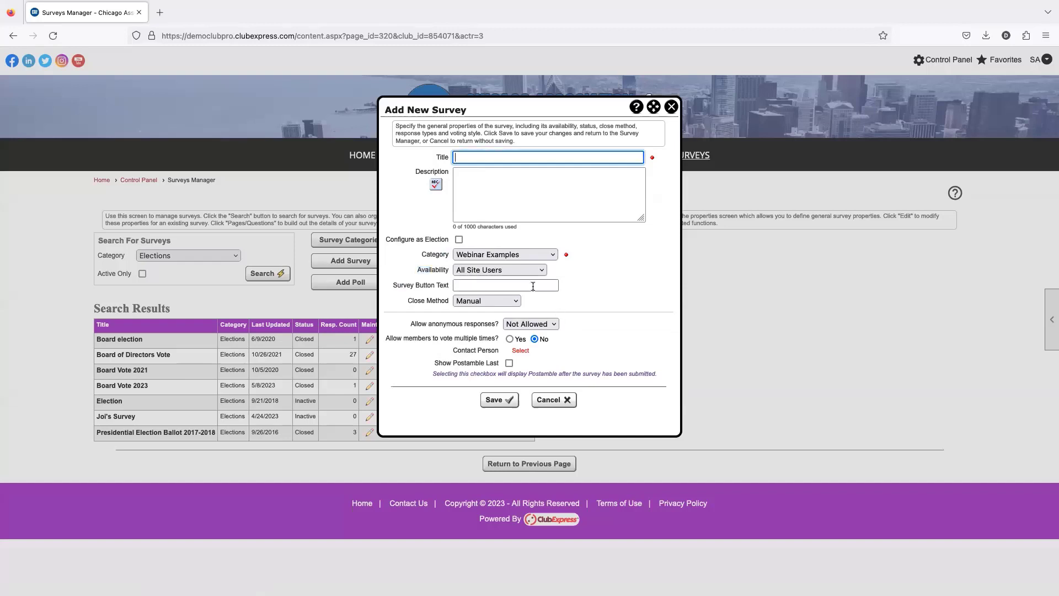
{"action": "left_click", "coordinate": [479, 273]}
{"action": "left_click", "coordinate": [482, 281]}
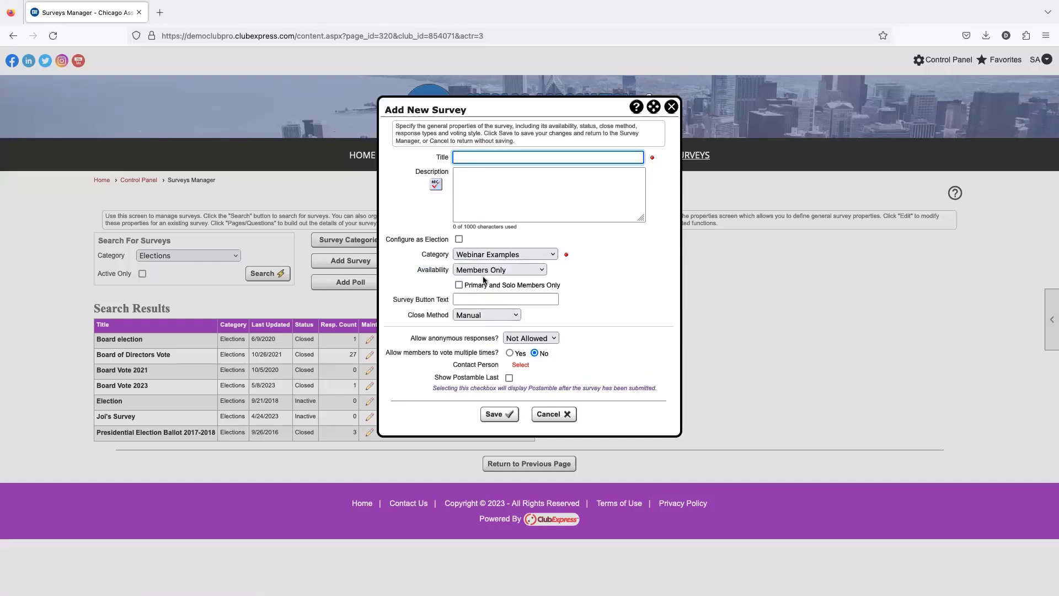
{"action": "left_click_drag", "start_coordinate": [466, 285], "coordinate": [561, 285]}
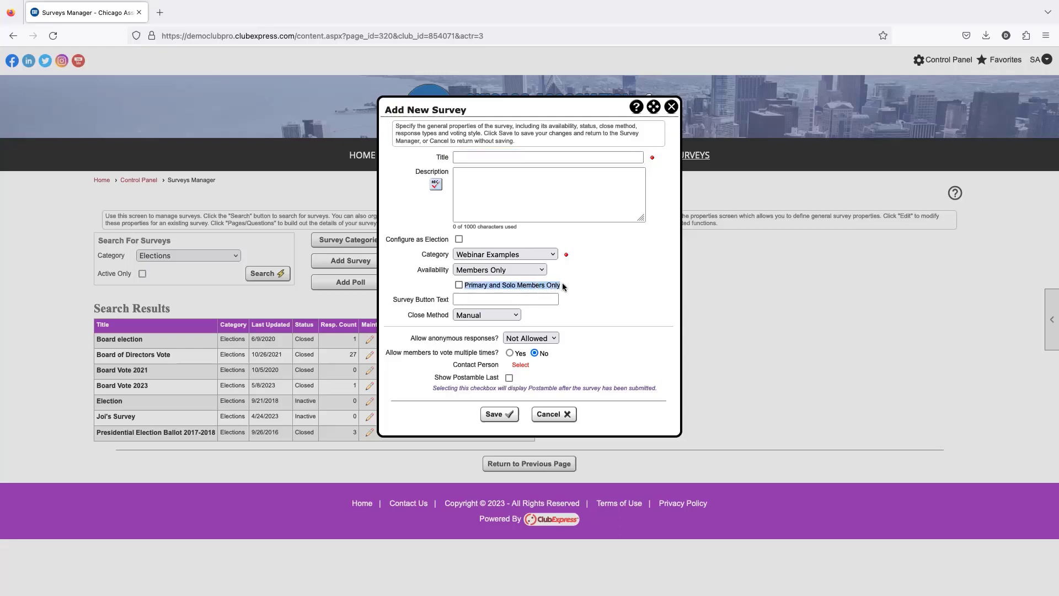
Try limiting the survey's availability to a selected committee and look through the committees on offer
{"action": "left_click", "coordinate": [527, 270]}
{"action": "left_click", "coordinate": [521, 280]}
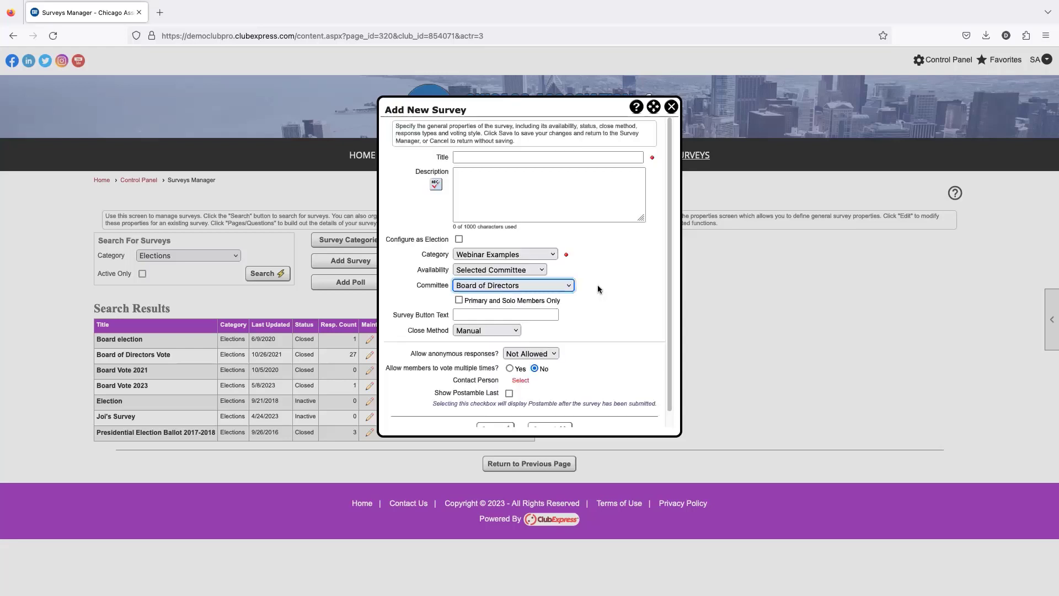
{"action": "left_click_drag", "start_coordinate": [405, 282], "coordinate": [452, 286]}
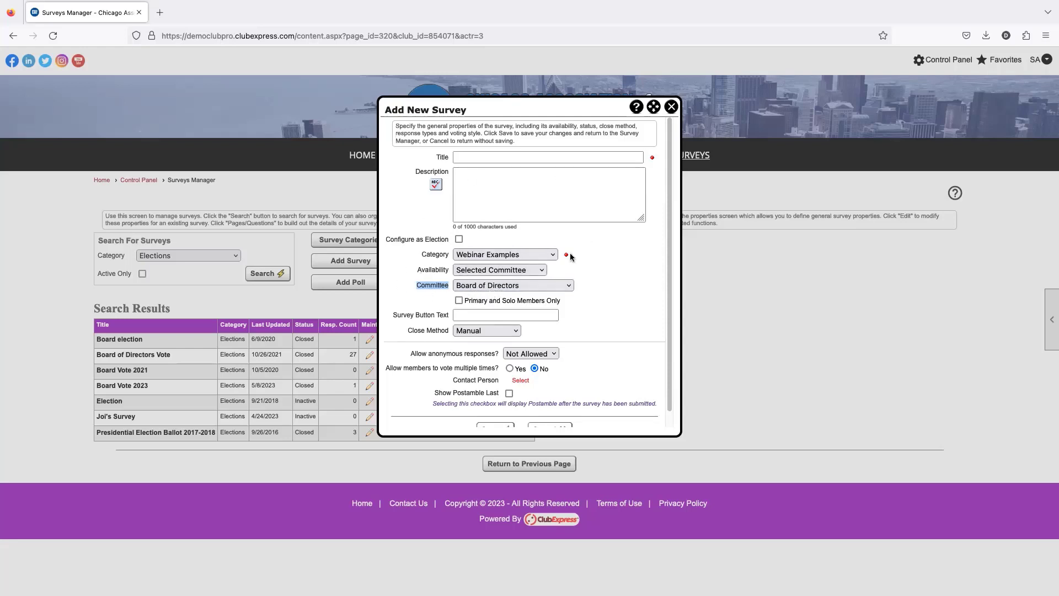
{"action": "left_click", "coordinate": [472, 286]}
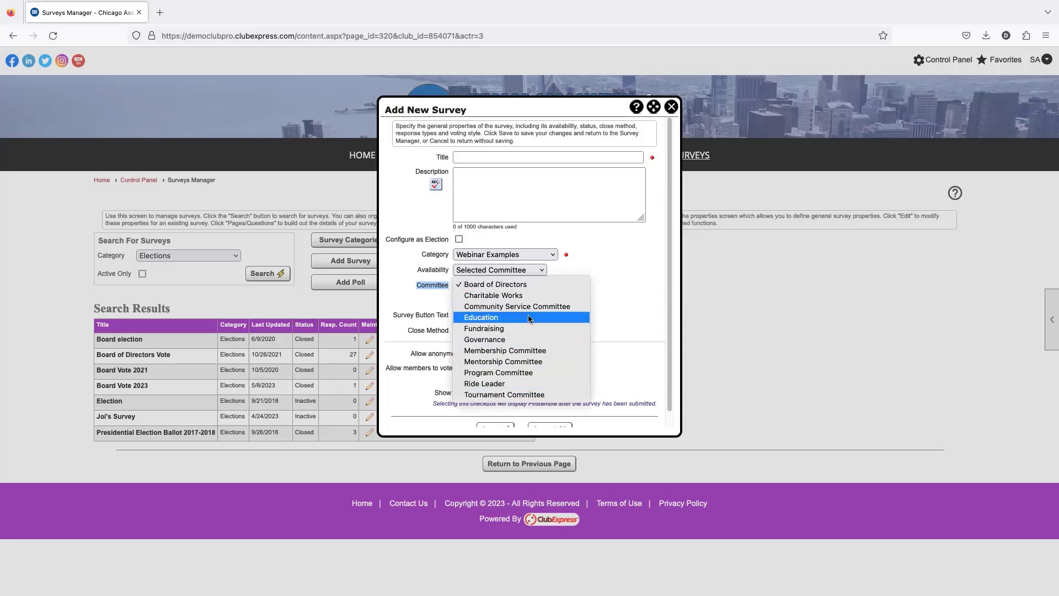
{"action": "left_click", "coordinate": [422, 308]}
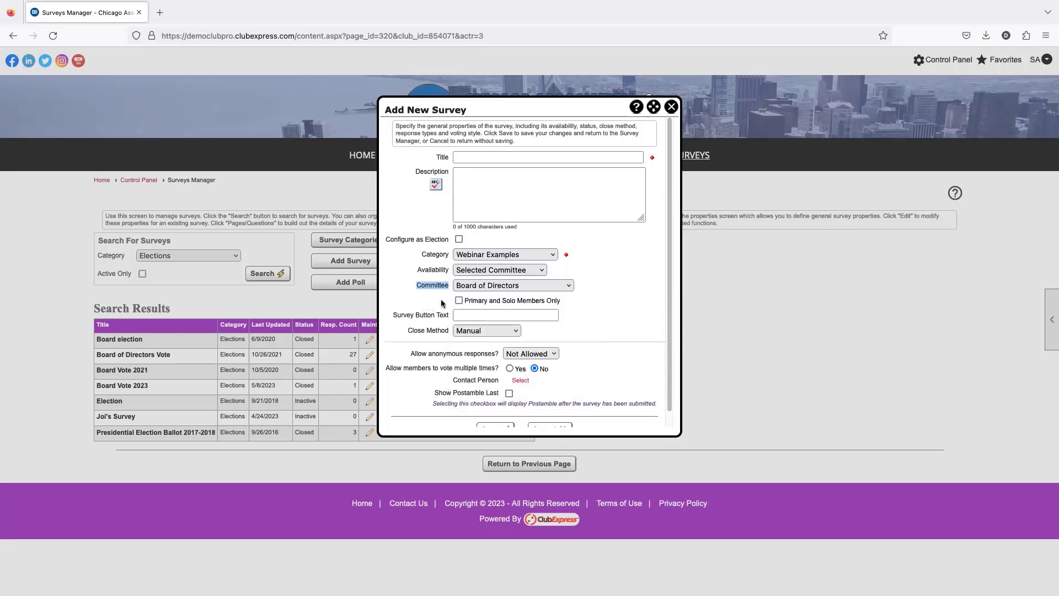
Try limiting the survey's availability to a selected member type and look through the member types on offer
{"action": "left_click", "coordinate": [498, 270]}
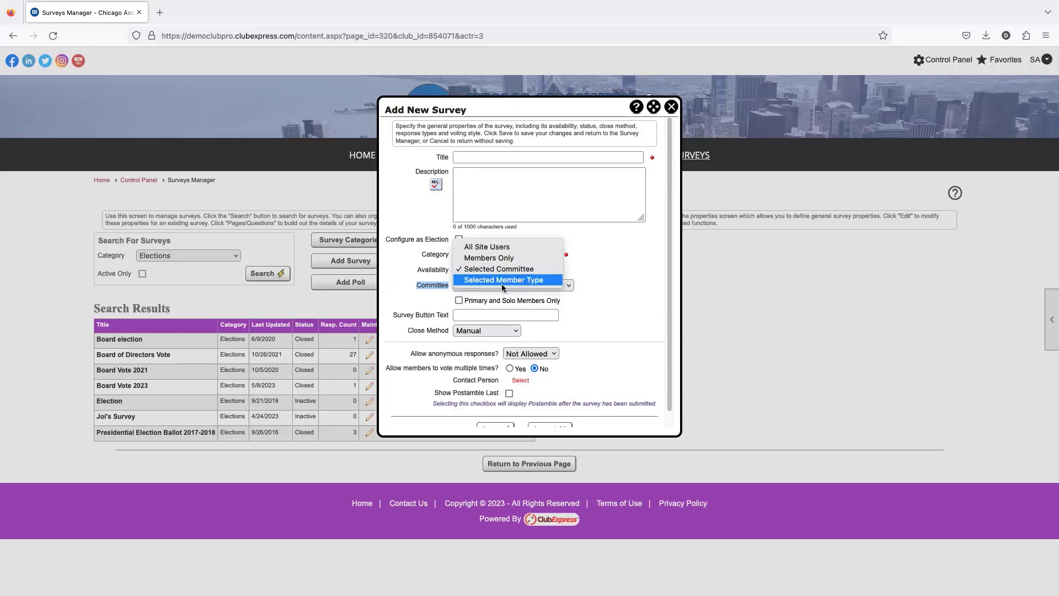
{"action": "left_click", "coordinate": [501, 284]}
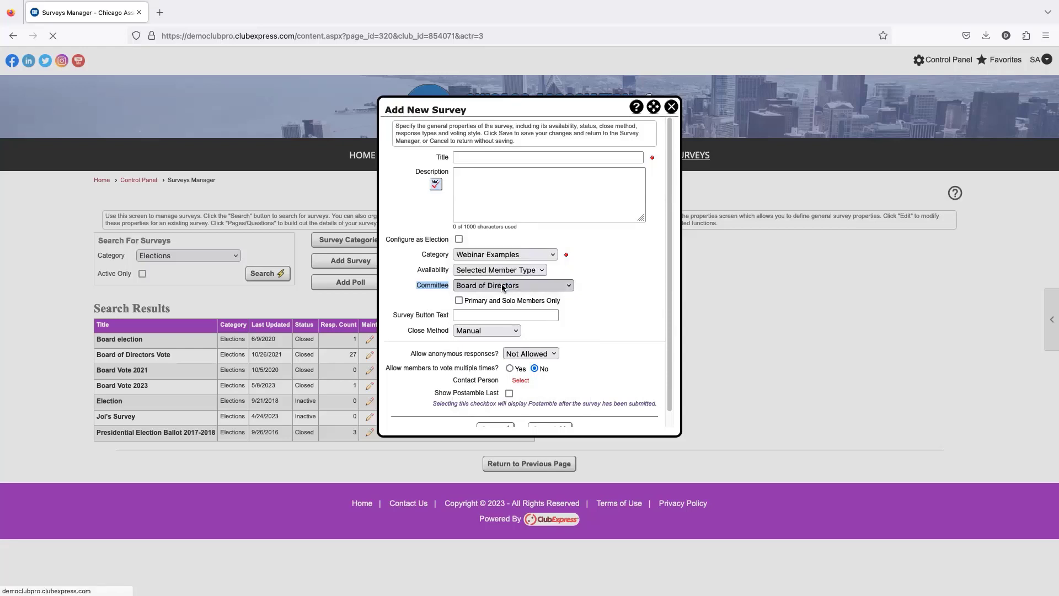
{"action": "left_click", "coordinate": [521, 286]}
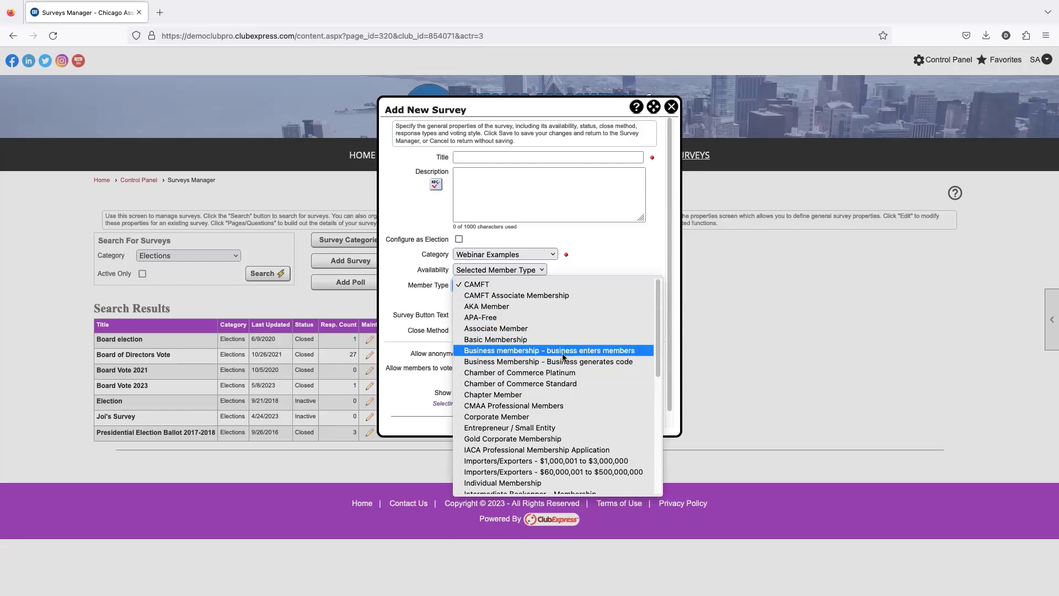
{"action": "left_click", "coordinate": [536, 284]}
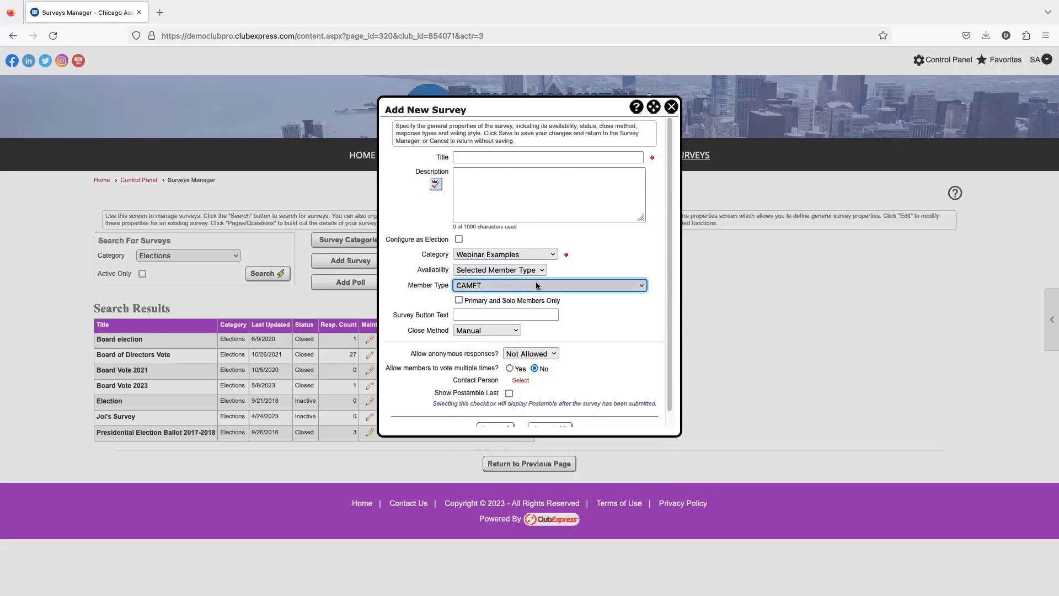
Make the survey available to All Site Users and set its button text to "Take Survey"
{"action": "left_click", "coordinate": [500, 270]}
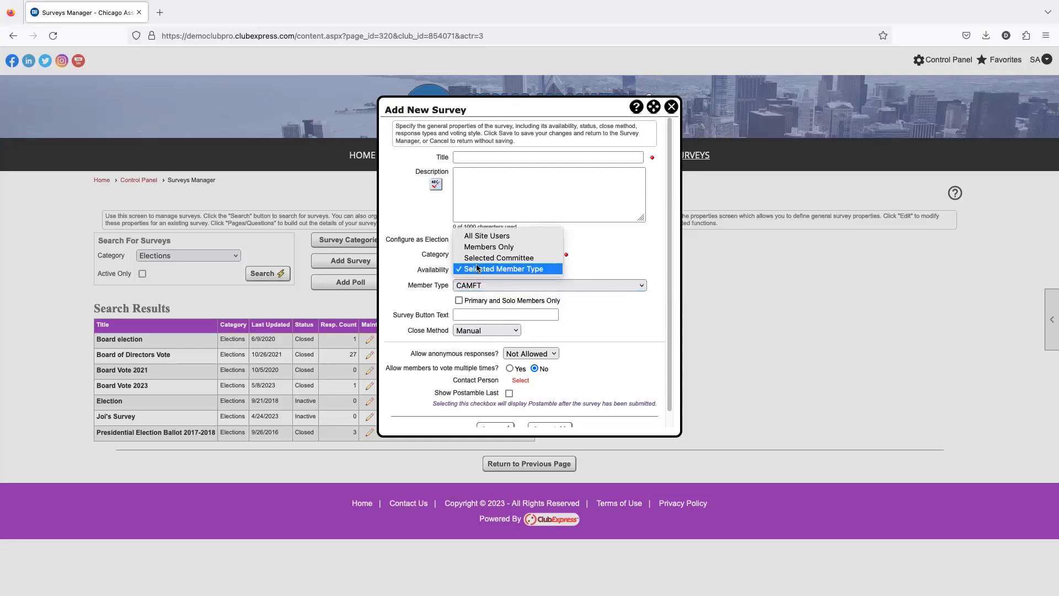
{"action": "left_click", "coordinate": [489, 235]}
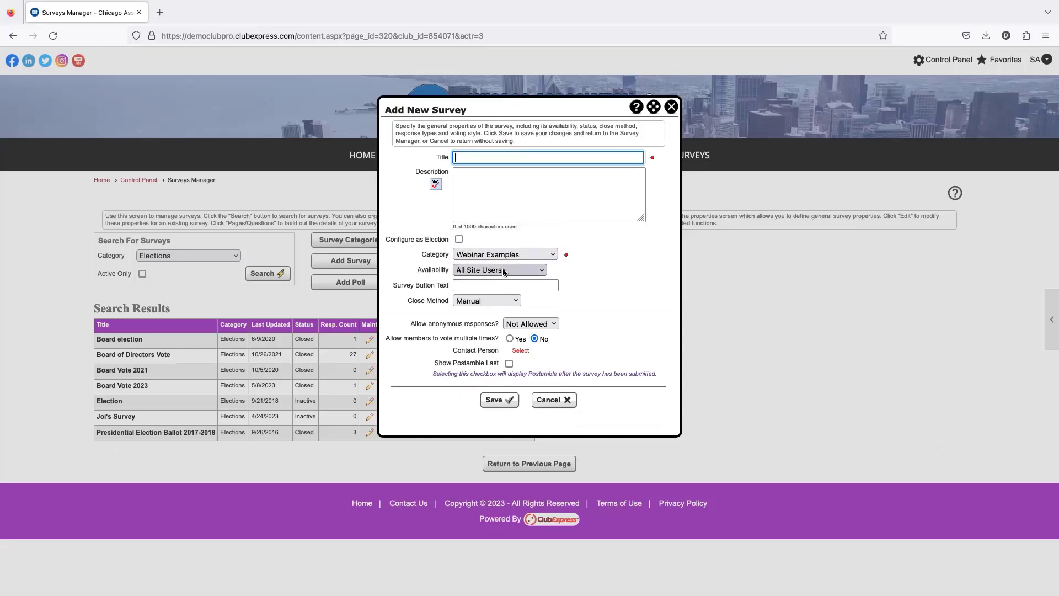
{"action": "left_click", "coordinate": [516, 285]}
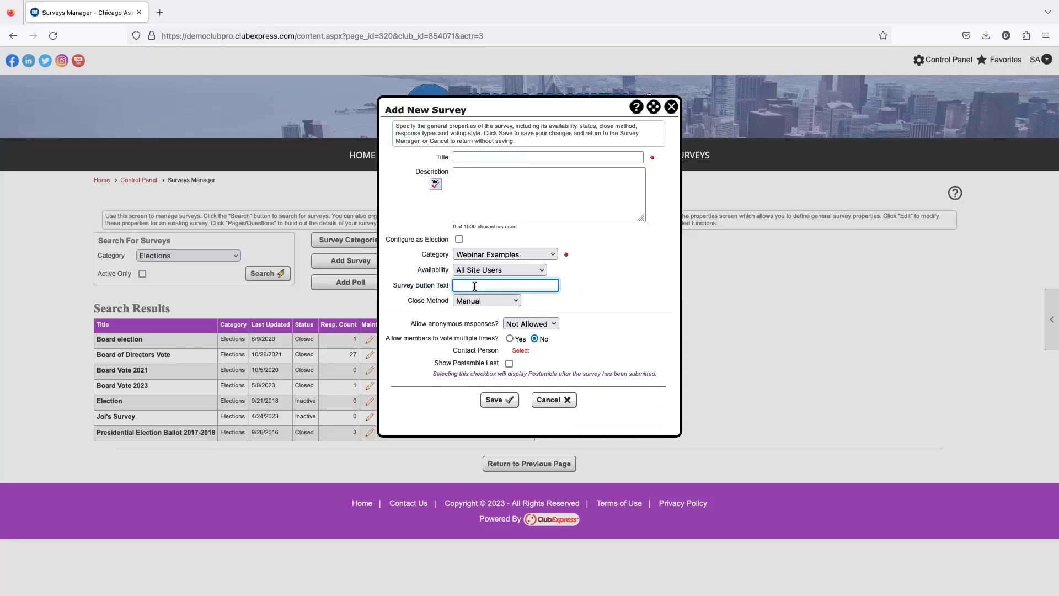
{"action": "type", "text": "Take Survey"}
Try End Date as the survey's close method and switch it back to Manual
{"action": "left_click", "coordinate": [462, 300]}
{"action": "left_click", "coordinate": [509, 312]}
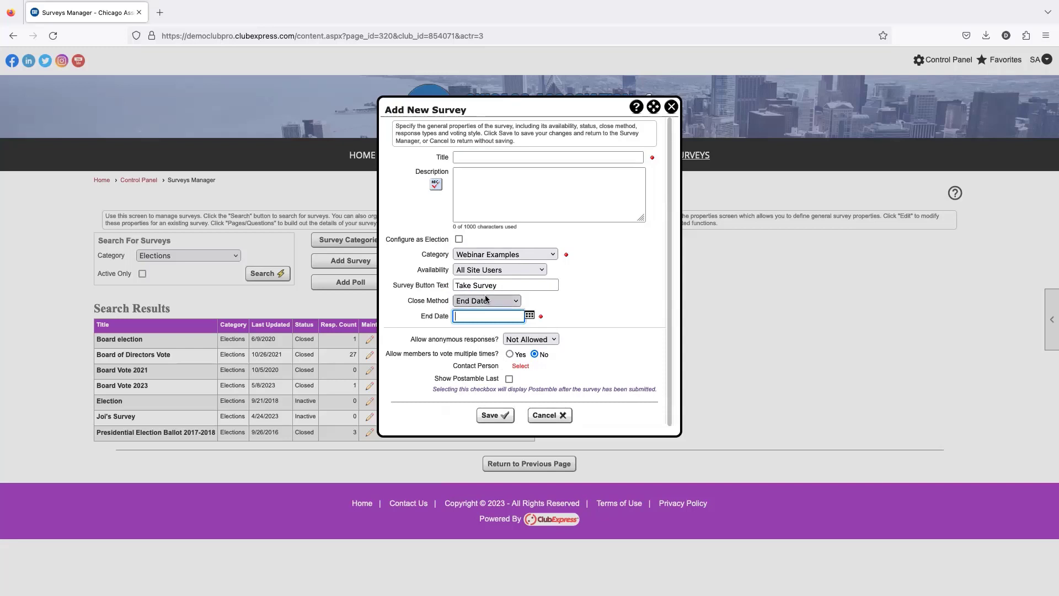
{"action": "left_click", "coordinate": [512, 302]}
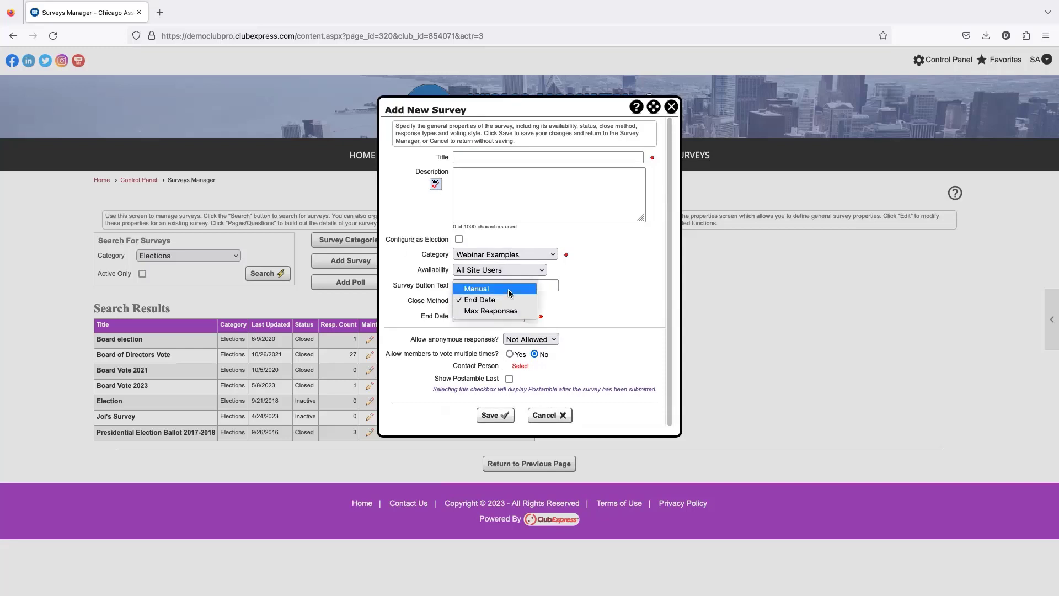
{"action": "left_click", "coordinate": [508, 290]}
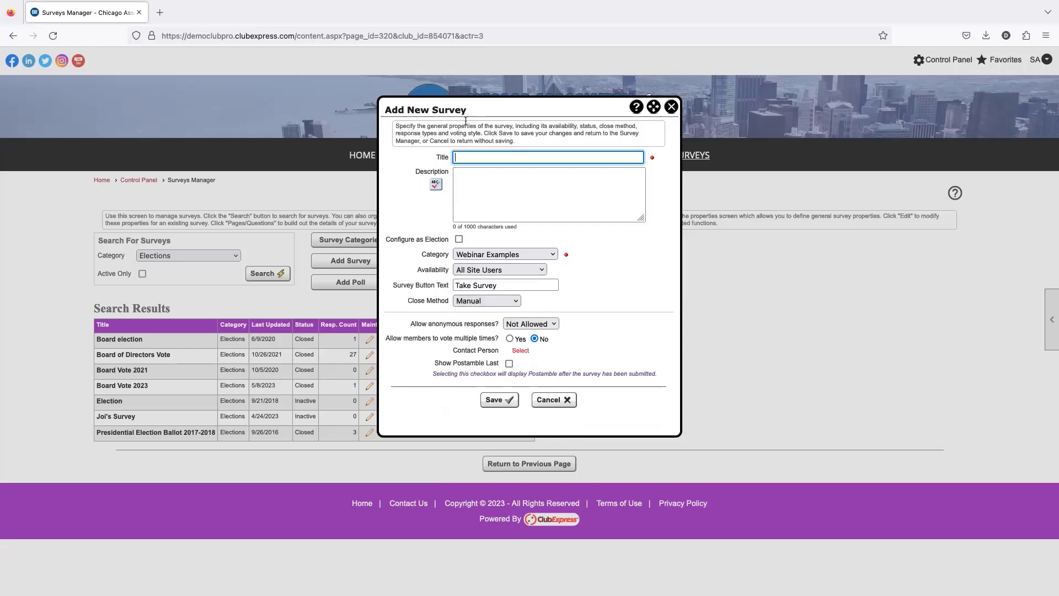
Set the survey's close method to Max Responses with a maximum of 15 responses
{"action": "left_click_drag", "start_coordinate": [550, 108], "coordinate": [724, 132]}
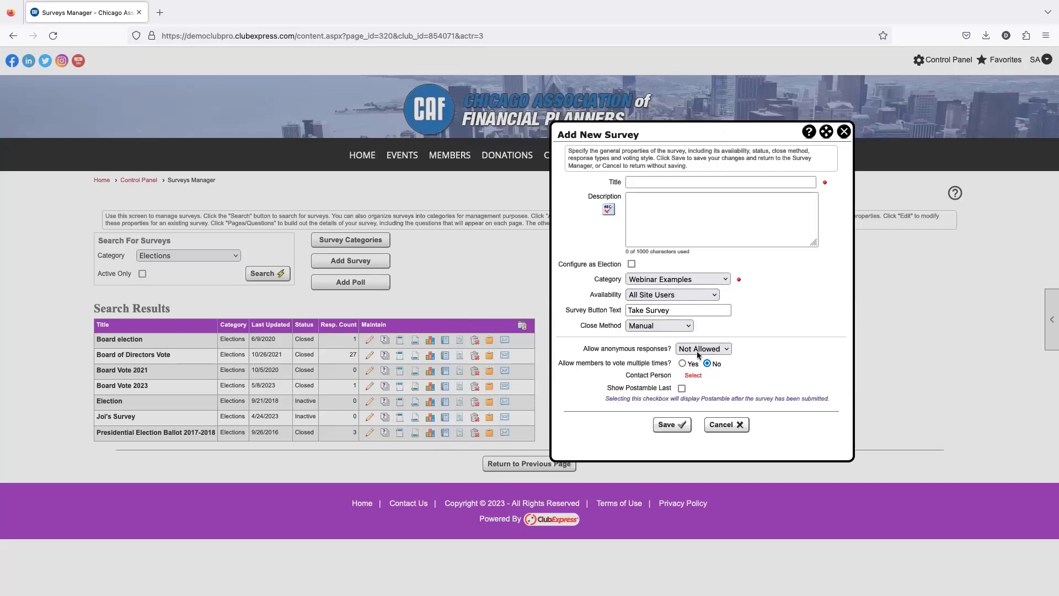
{"action": "left_click_drag", "start_coordinate": [692, 133], "coordinate": [575, 134]}
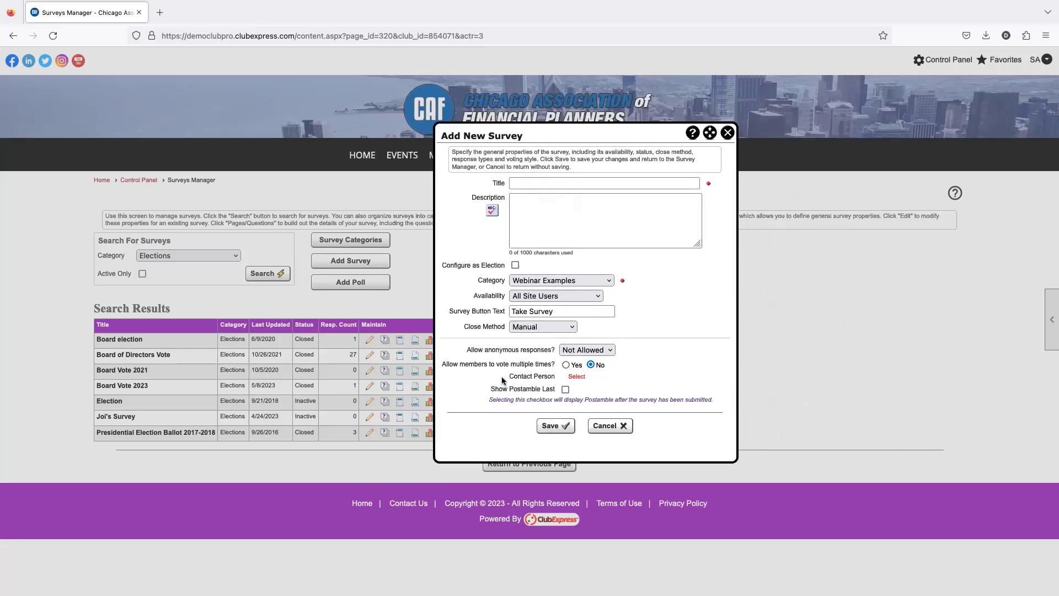
{"action": "left_click", "coordinate": [551, 326]}
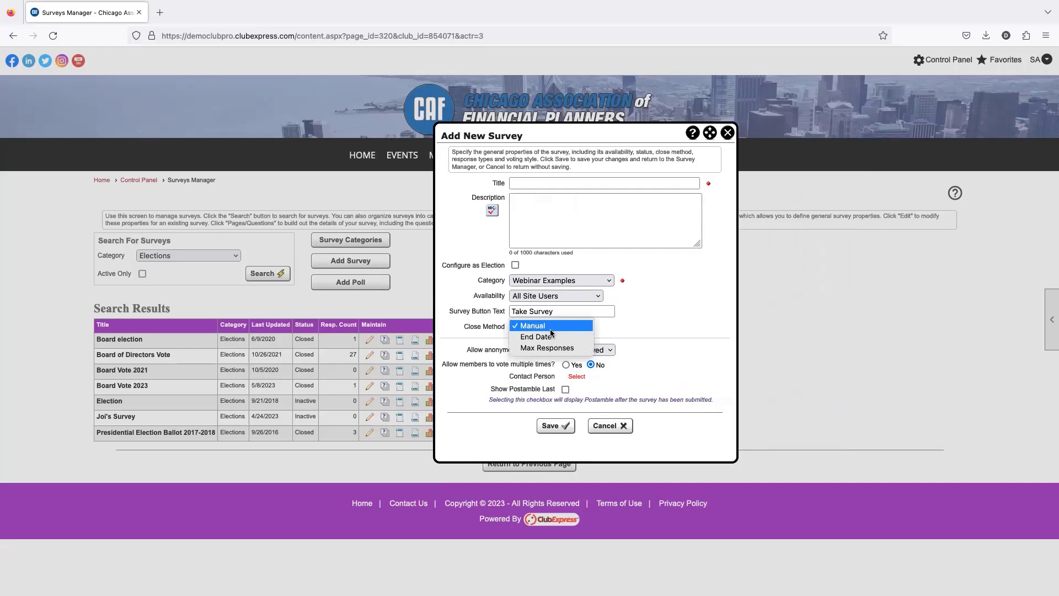
{"action": "left_click", "coordinate": [524, 348]}
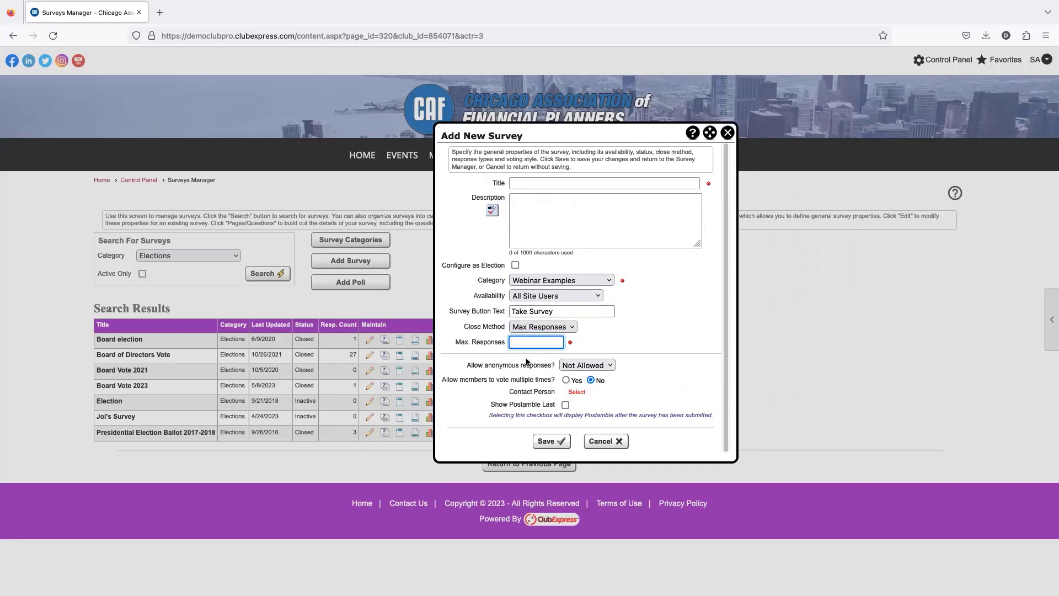
{"action": "type", "text": "15"}
{"action": "double_click", "coordinate": [519, 345]}
{"action": "left_click", "coordinate": [525, 343]}
{"action": "scroll", "coordinate": [505, 298], "scroll_direction": "down", "scroll_amount": 1}
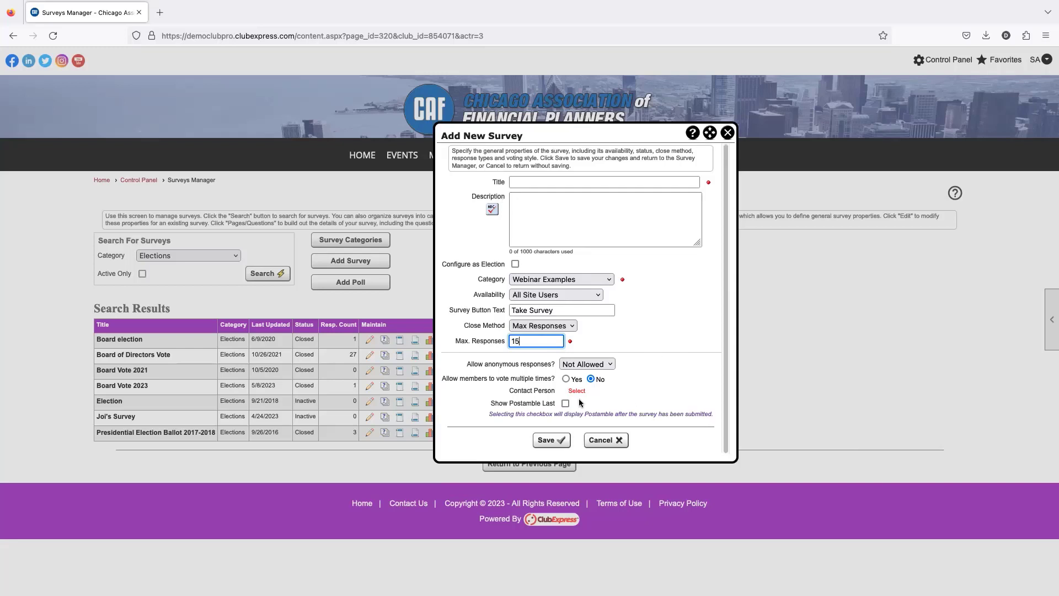
Try Optional and Required as the new survey's anonymous response setting
{"action": "left_click_drag", "start_coordinate": [466, 364], "coordinate": [565, 368]}
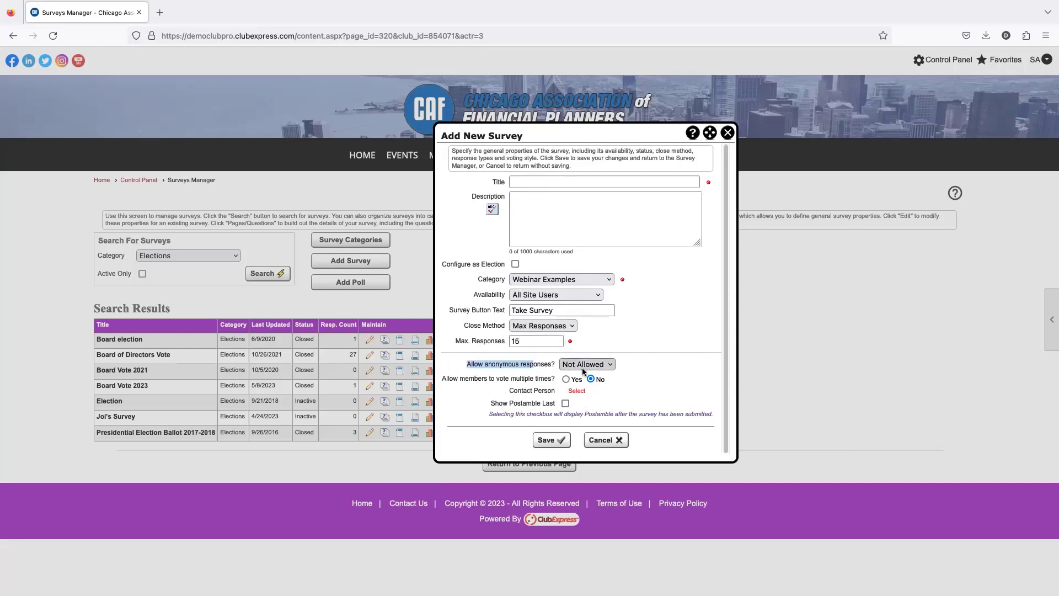
{"action": "left_click", "coordinate": [586, 369]}
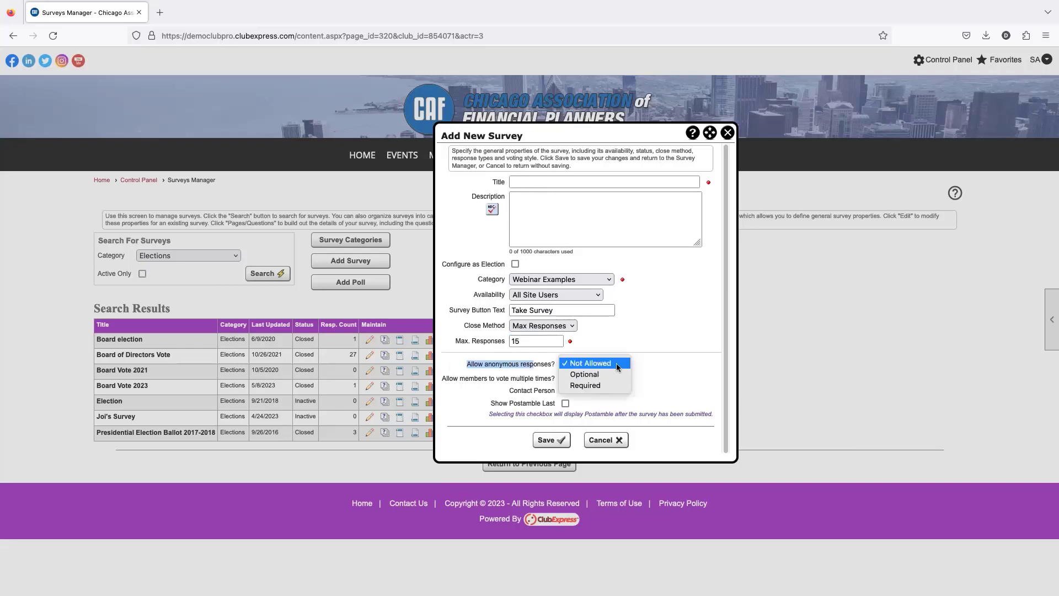
{"action": "left_click", "coordinate": [635, 361]}
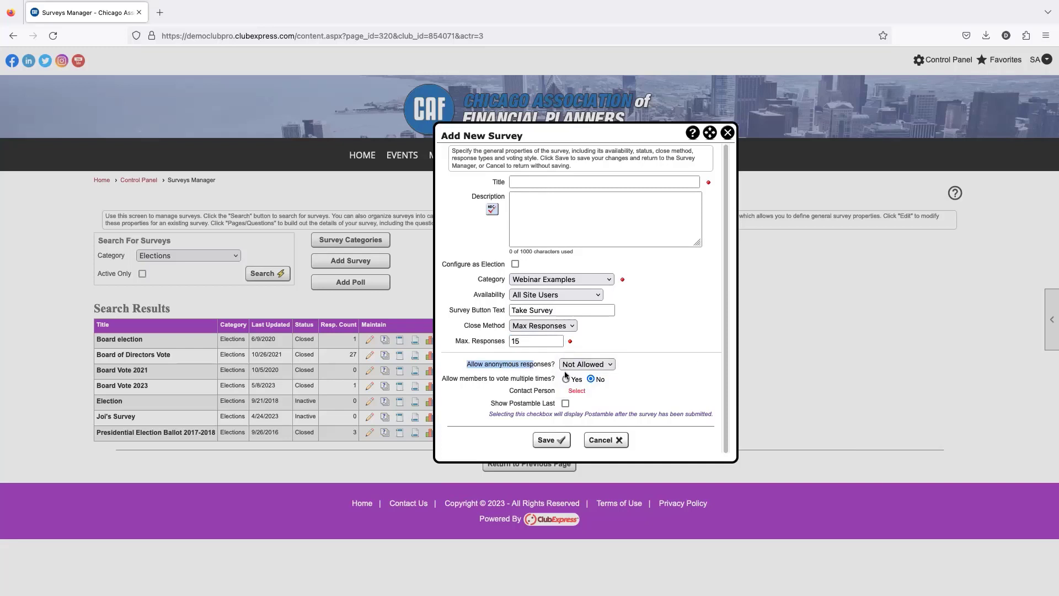
{"action": "left_click_drag", "start_coordinate": [473, 294], "coordinate": [500, 295]}
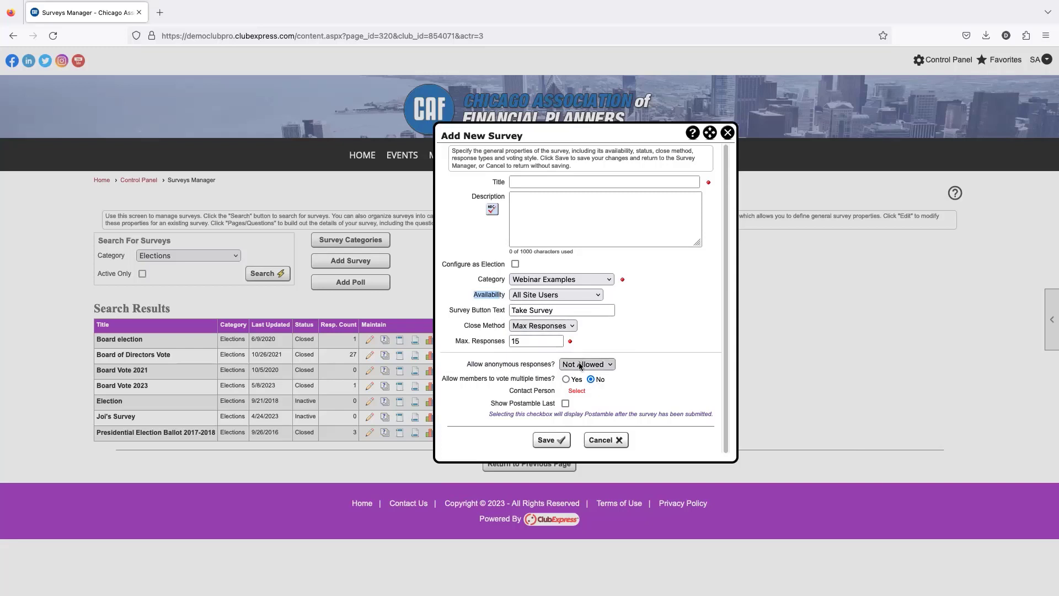
{"action": "left_click", "coordinate": [476, 293]}
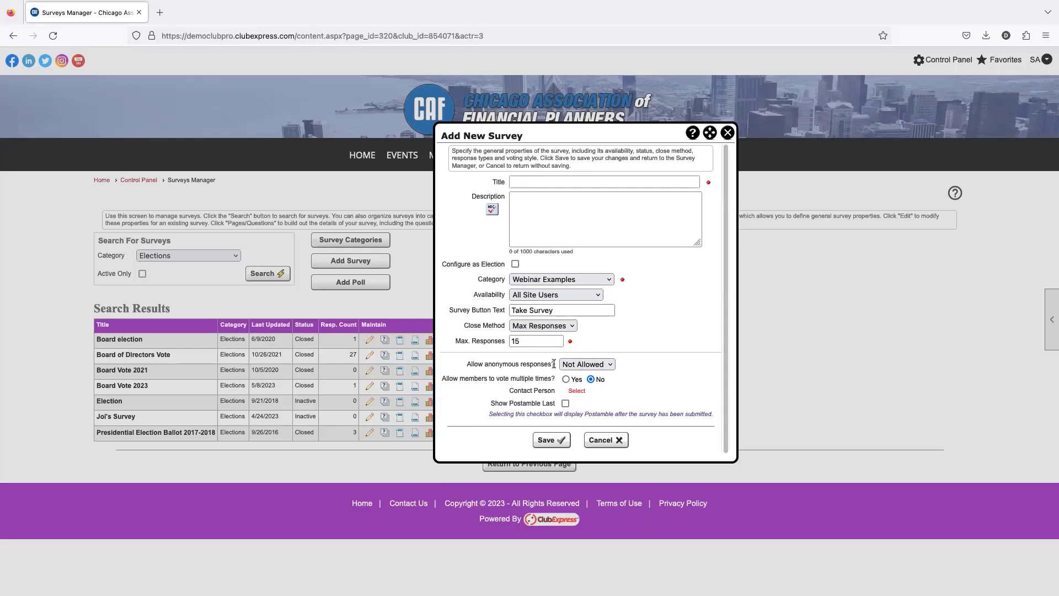
{"action": "left_click", "coordinate": [577, 366]}
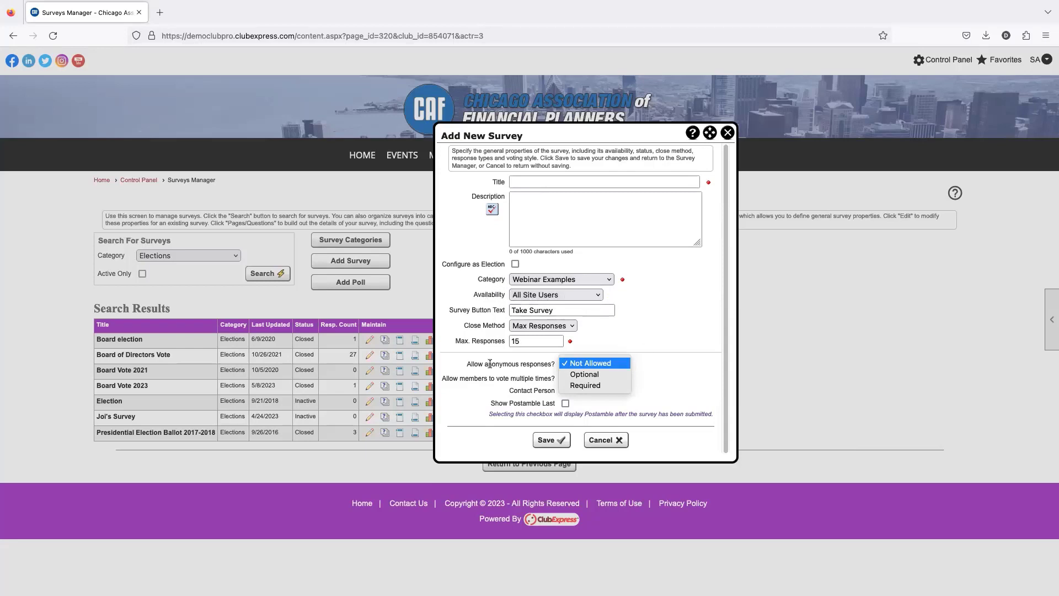
{"action": "left_click", "coordinate": [598, 374]}
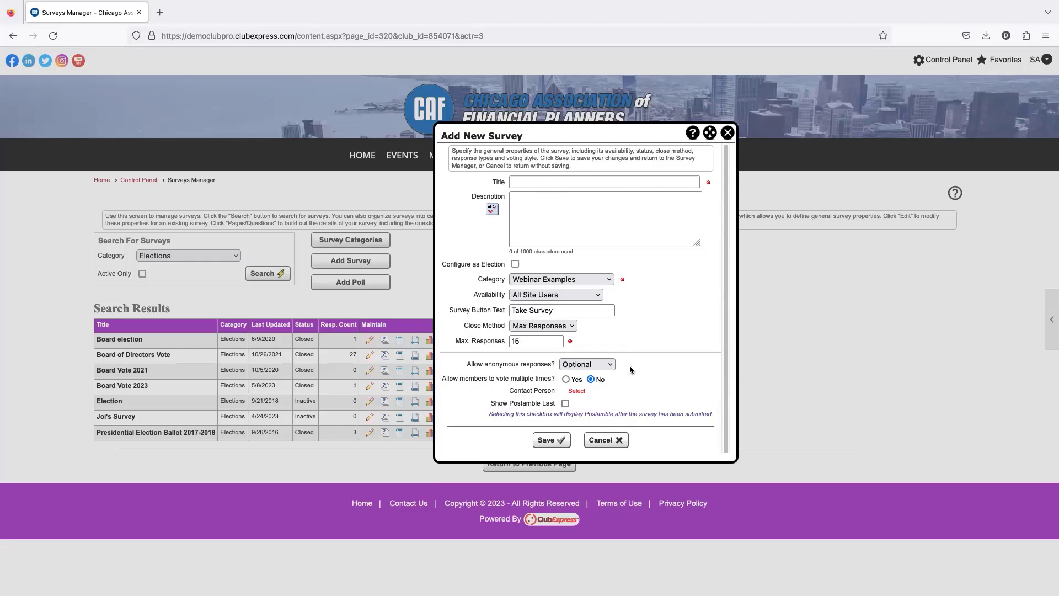
{"action": "left_click", "coordinate": [607, 364]}
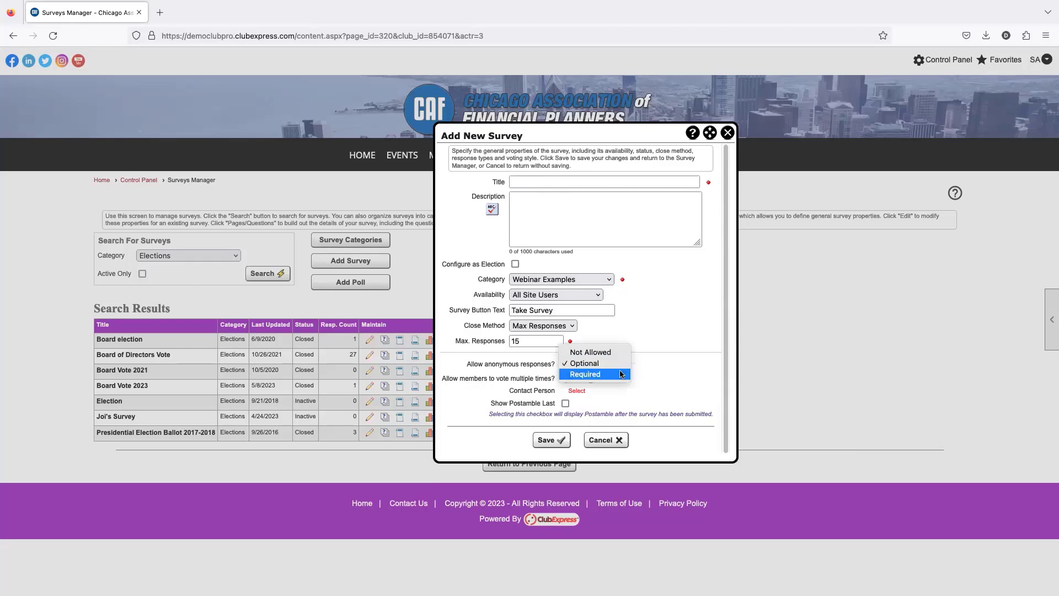
{"action": "left_click", "coordinate": [621, 374]}
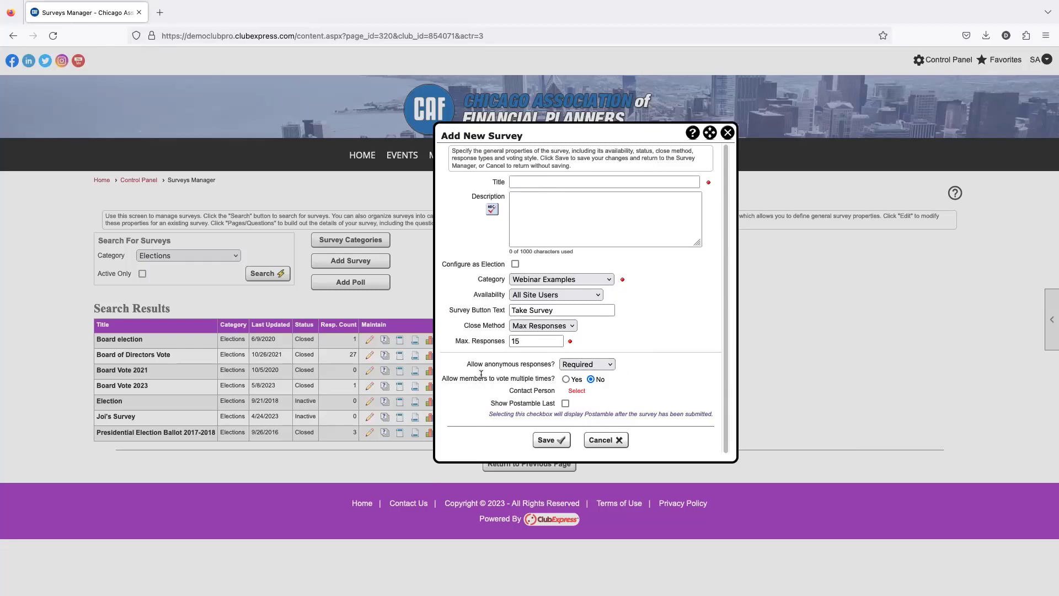
Allow members to vote multiple times in the new survey
{"action": "left_click_drag", "start_coordinate": [449, 382], "coordinate": [555, 380]}
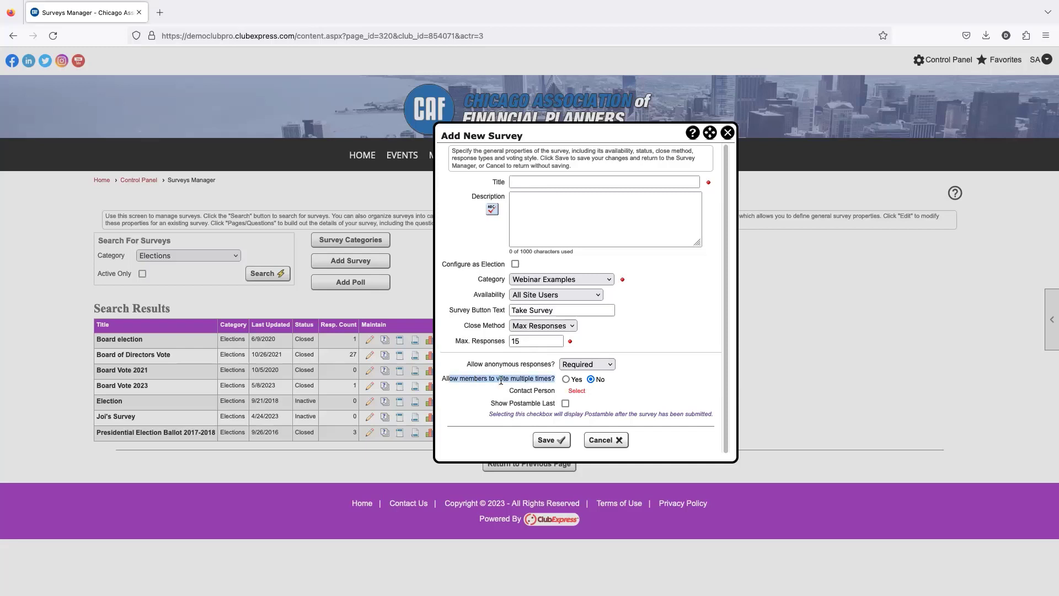
{"action": "left_click", "coordinate": [475, 379]}
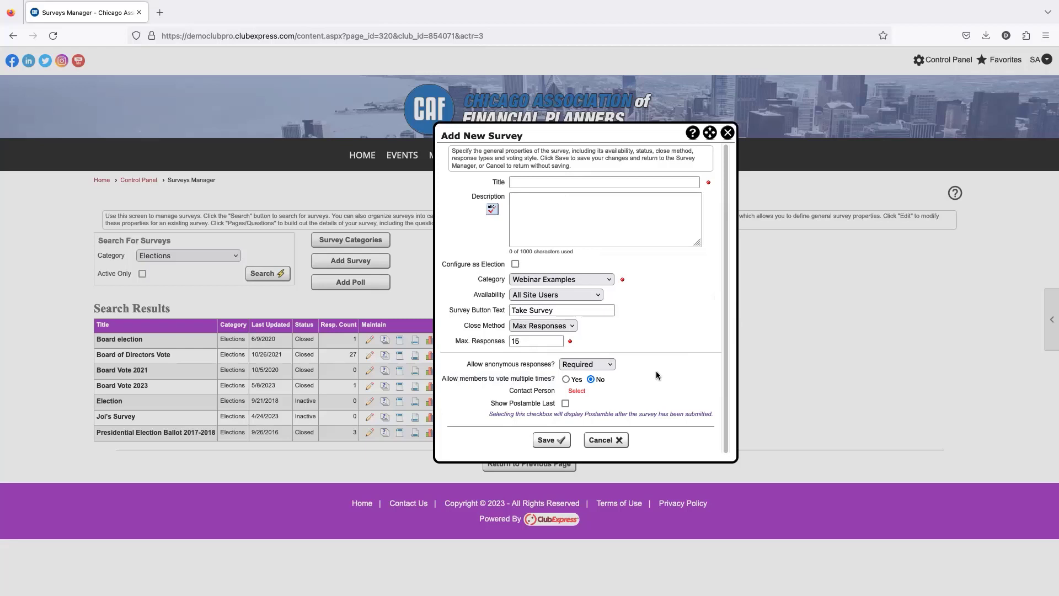
{"action": "left_click", "coordinate": [566, 379]}
Assign a member as the new survey's contact person and turn on Notify on completion
{"action": "left_click", "coordinate": [577, 391]}
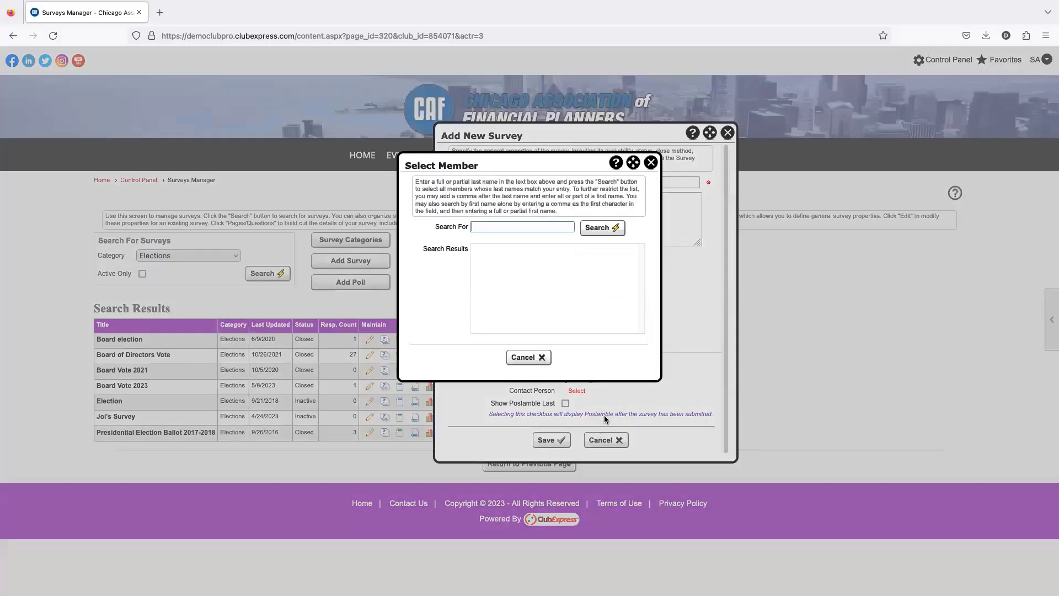
{"action": "left_click", "coordinate": [603, 228]}
{"action": "double_click", "coordinate": [525, 250]}
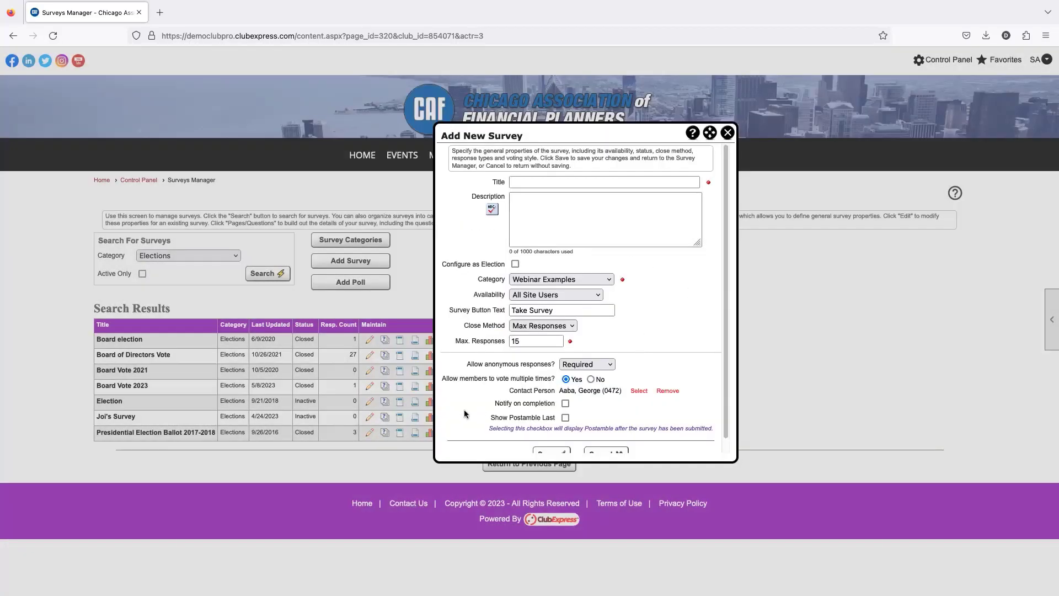
{"action": "left_click", "coordinate": [566, 405]}
Set the new survey's anonymous responses to Not Allowed
{"action": "left_click_drag", "start_coordinate": [478, 364], "coordinate": [537, 363]}
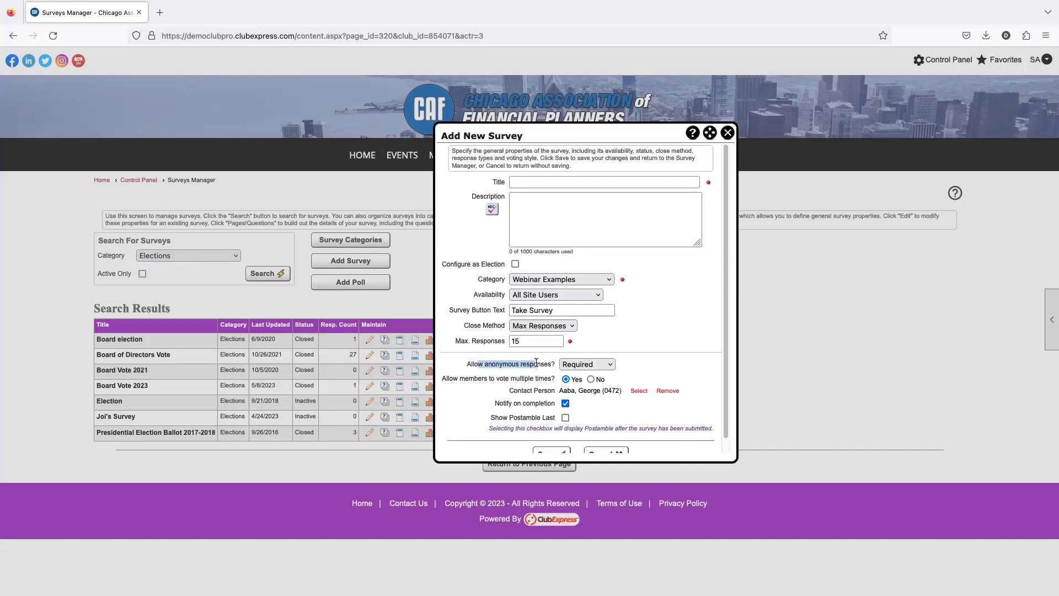
{"action": "left_click", "coordinate": [581, 366]}
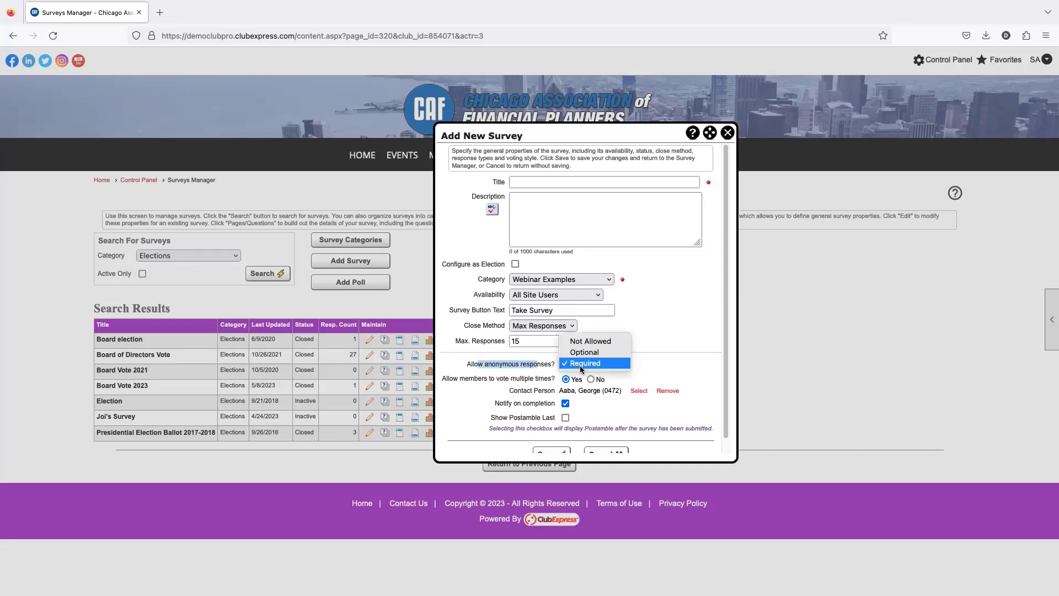
{"action": "left_click", "coordinate": [598, 342]}
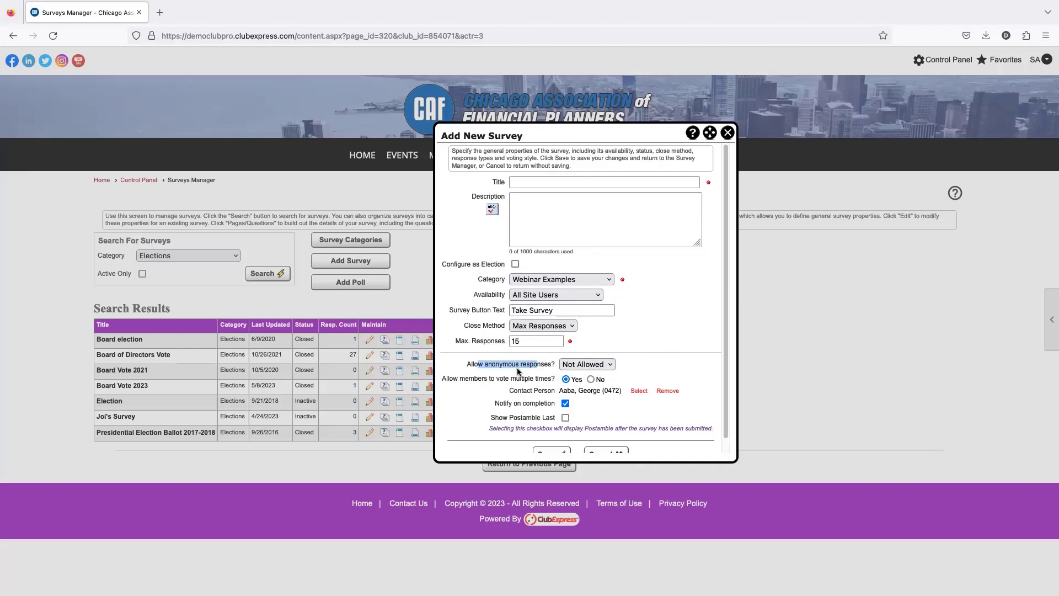
{"action": "left_click", "coordinate": [466, 346]}
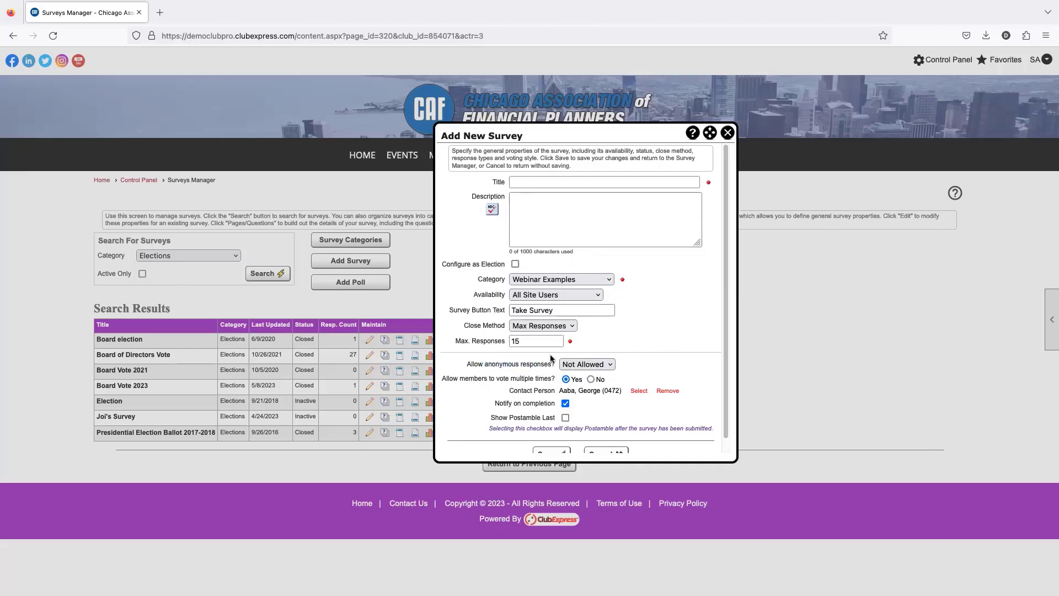
Review the new survey's contact person, completion notification and postamble settings, and close the form without saving
{"action": "scroll", "coordinate": [588, 365], "scroll_direction": "down", "scroll_amount": 1}
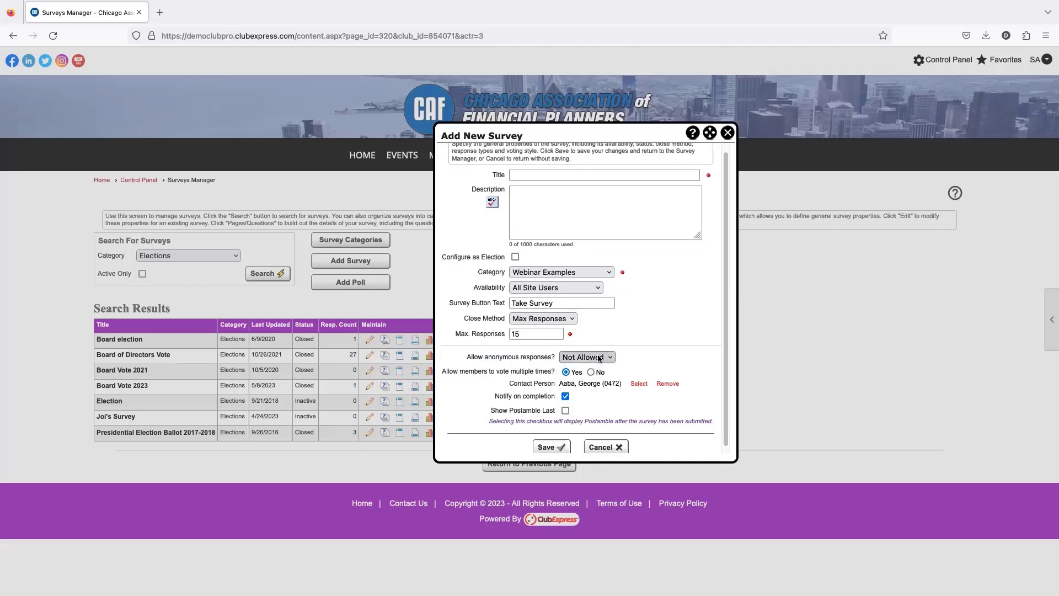
{"action": "left_click_drag", "start_coordinate": [538, 383], "coordinate": [613, 383]}
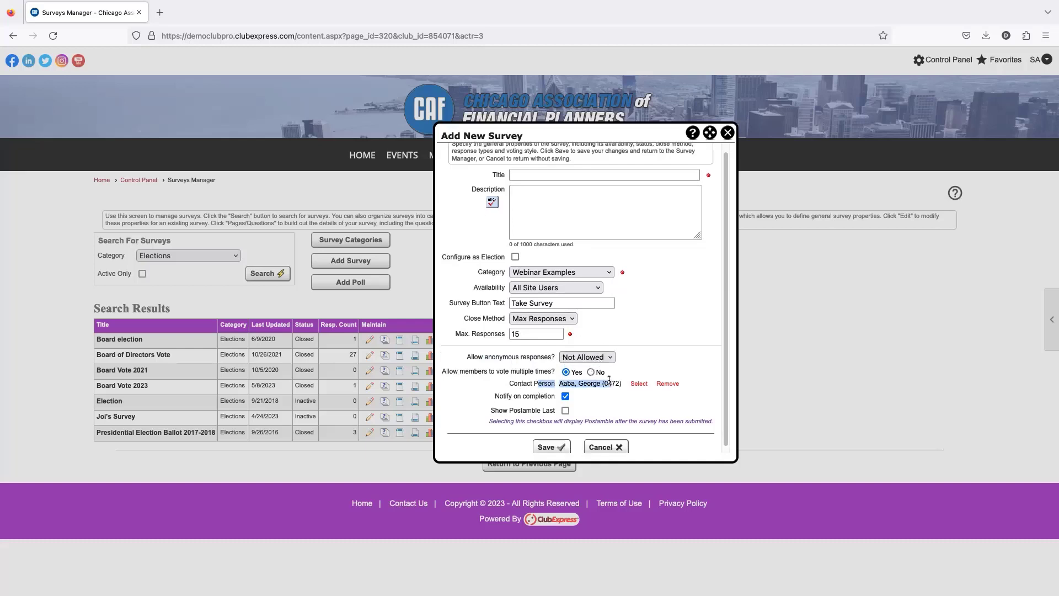
{"action": "left_click", "coordinate": [500, 395]}
{"action": "left_click_drag", "start_coordinate": [500, 395], "coordinate": [554, 396]}
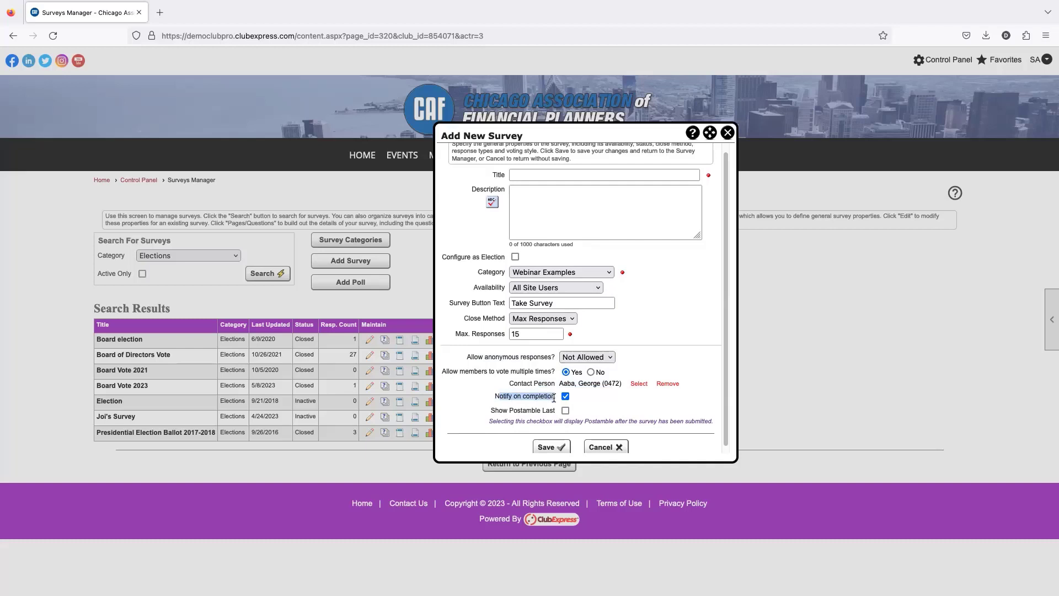
{"action": "left_click", "coordinate": [617, 399]}
{"action": "scroll", "coordinate": [605, 394], "scroll_direction": "down", "scroll_amount": 1}
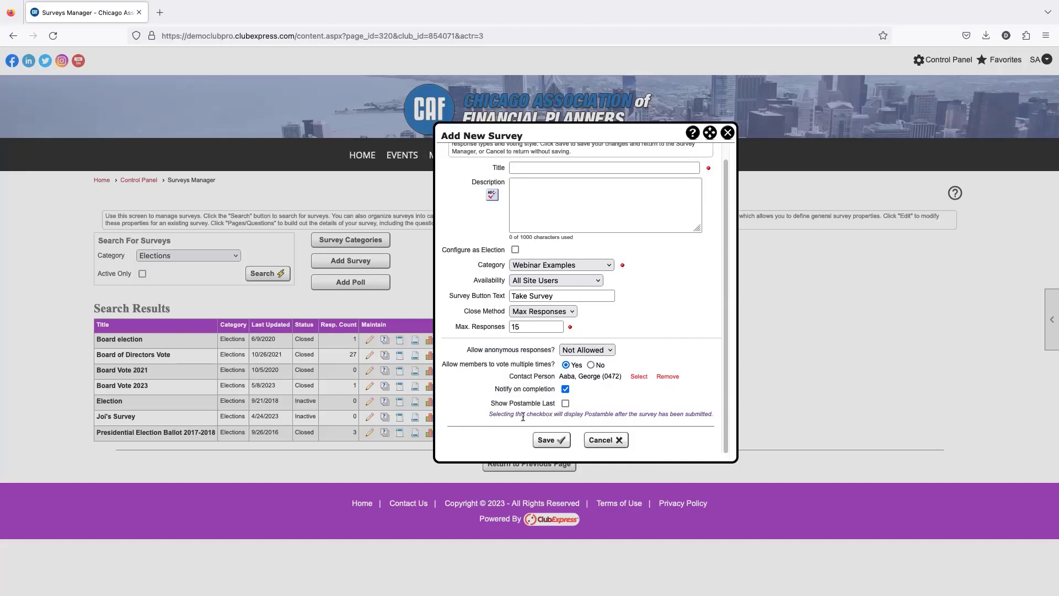
{"action": "scroll", "coordinate": [580, 276], "scroll_direction": "up", "scroll_amount": 2}
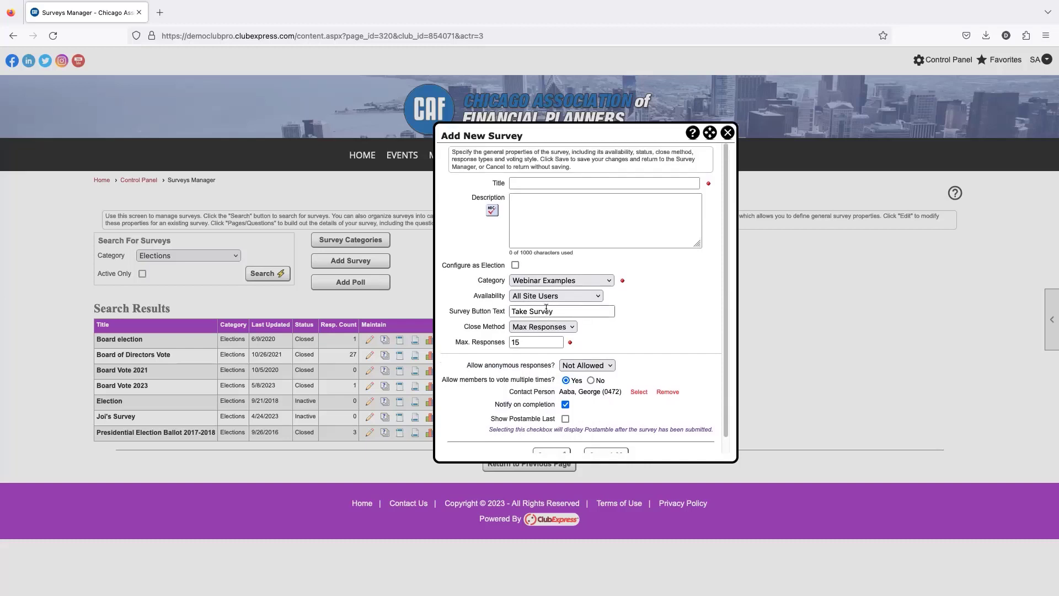
{"action": "scroll", "coordinate": [670, 260], "scroll_direction": "down", "scroll_amount": 1}
{"action": "left_click", "coordinate": [621, 176]}
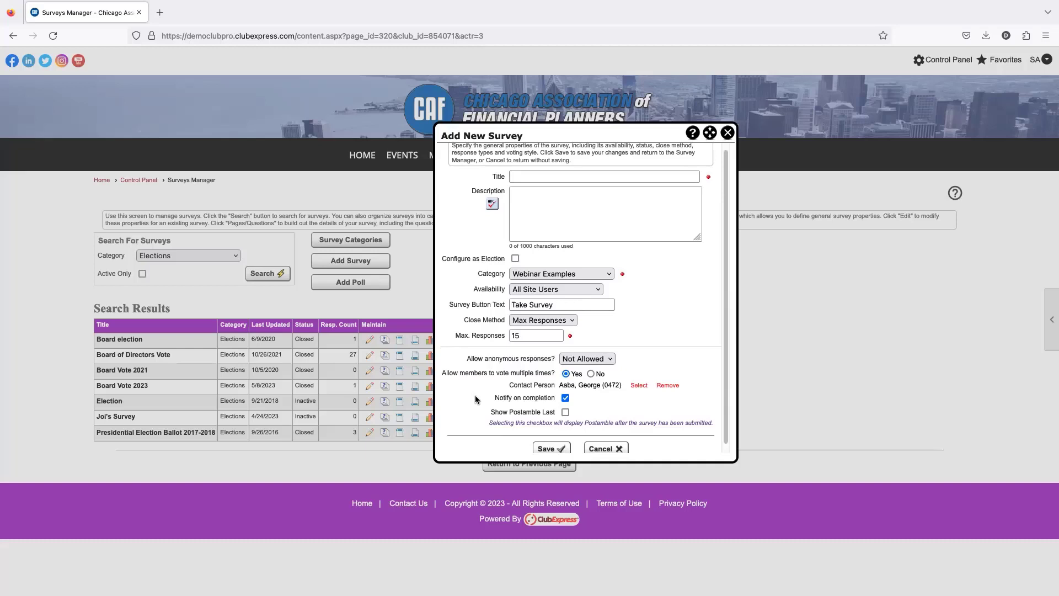
{"action": "left_click", "coordinate": [728, 133]}
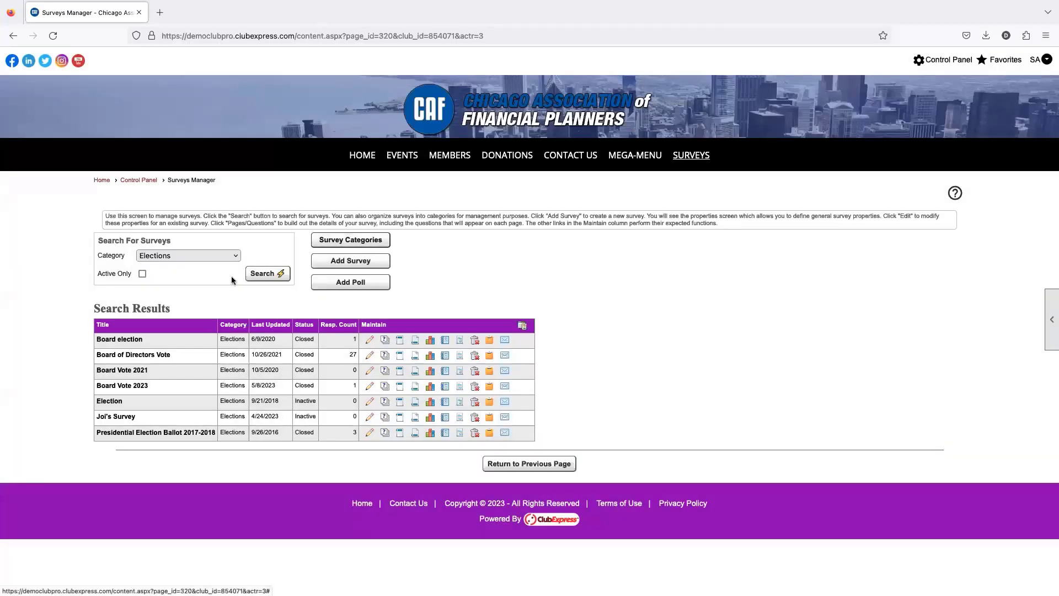
Search for active surveys only in the Webinar Examples category
{"action": "left_click", "coordinate": [221, 256]}
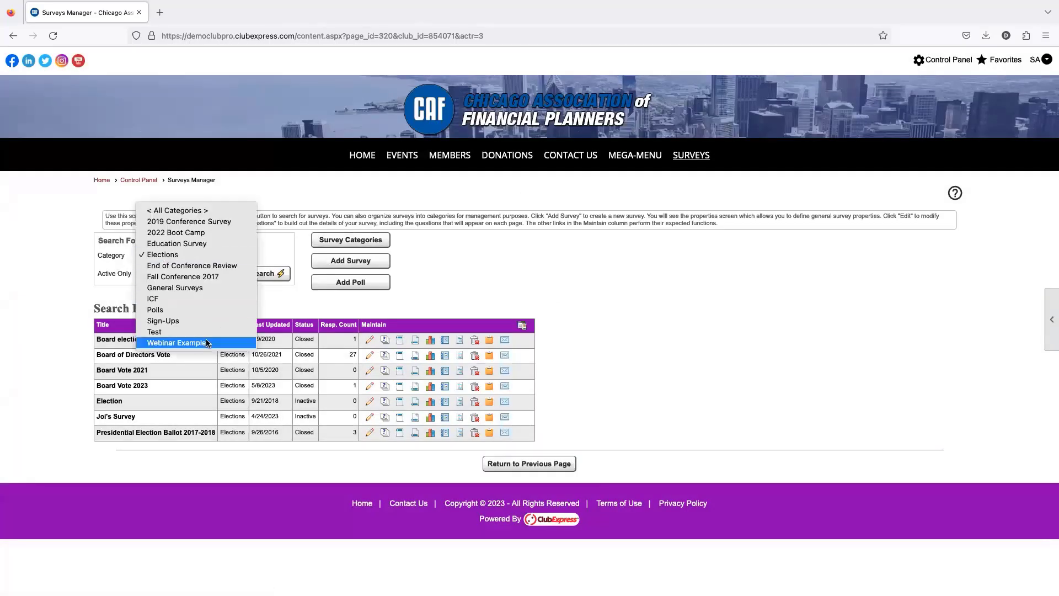
{"action": "left_click", "coordinate": [207, 343]}
{"action": "left_click", "coordinate": [142, 274]}
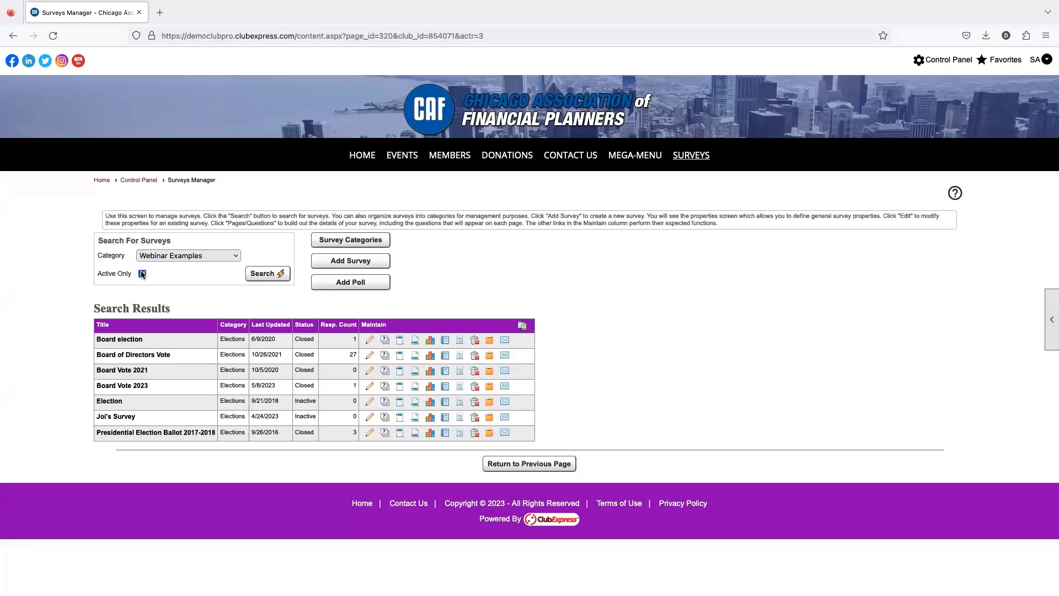
{"action": "left_click", "coordinate": [267, 273]}
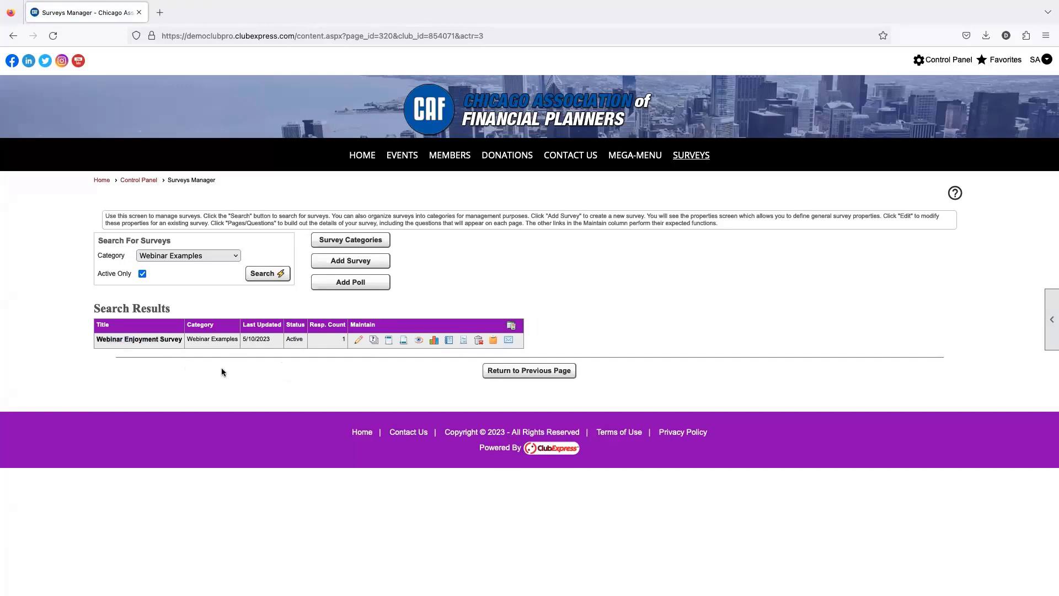
Correct the Webinar Enjoyment Survey's button text to "Take Survey" and save the survey
{"action": "left_click", "coordinate": [359, 341]}
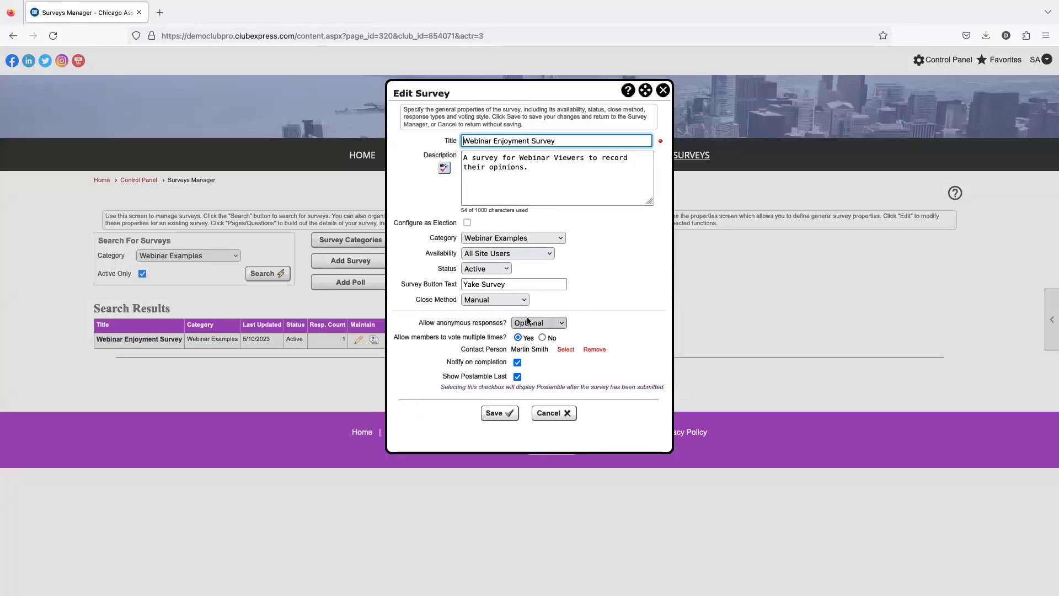
{"action": "left_click", "coordinate": [469, 284]}
{"action": "left_click", "coordinate": [470, 285]}
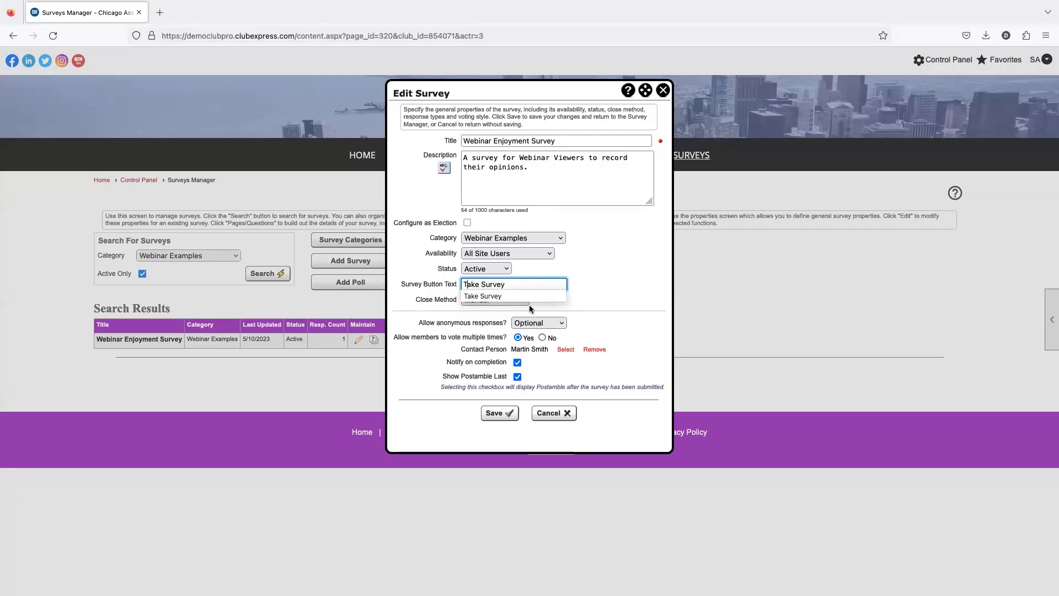
{"action": "left_click", "coordinate": [619, 308]}
{"action": "left_click", "coordinate": [494, 412]}
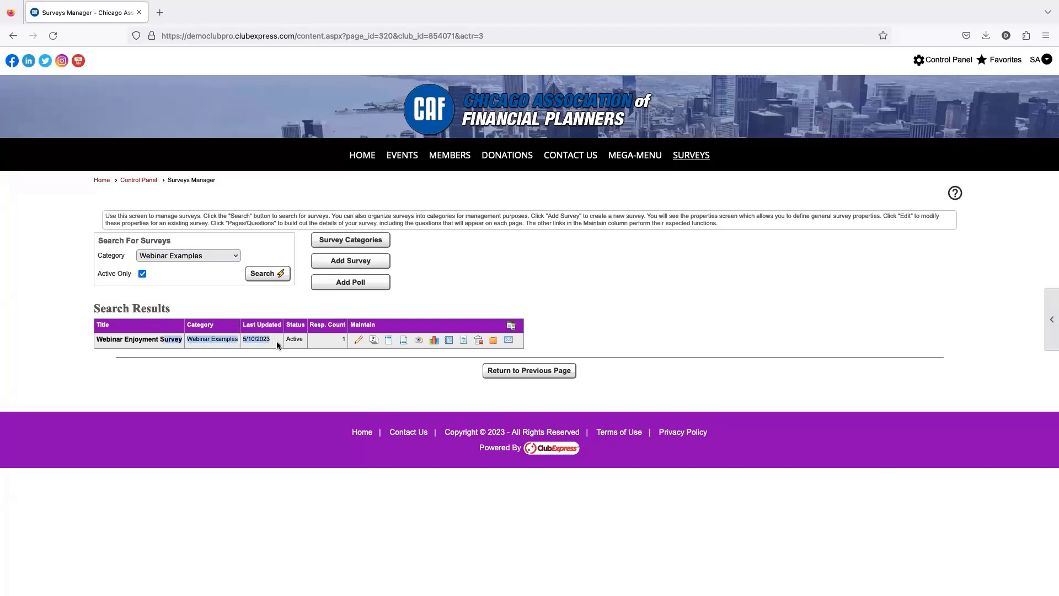
Reopen the Webinar Enjoyment Survey's properties and examine the available status options, keeping it Active
{"action": "left_click", "coordinate": [358, 342]}
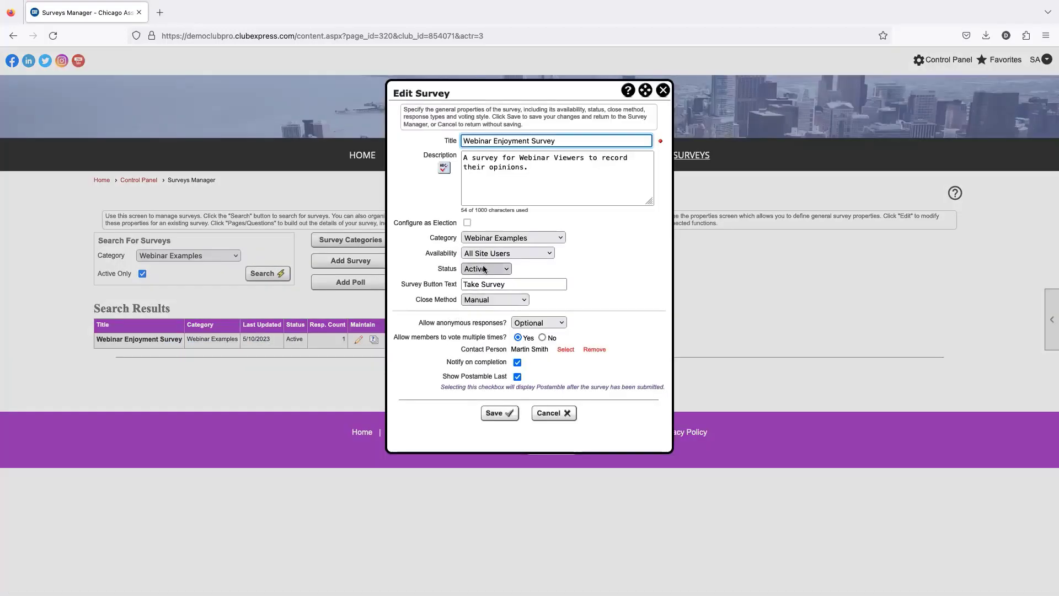
{"action": "left_click", "coordinate": [440, 274]}
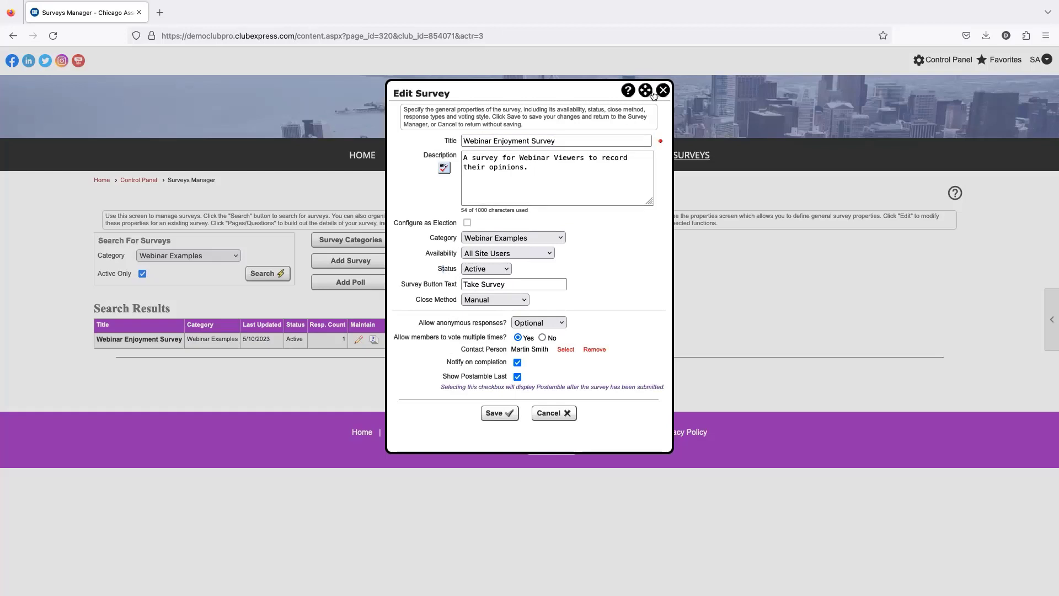
{"action": "left_click_drag", "start_coordinate": [592, 98], "coordinate": [722, 110]}
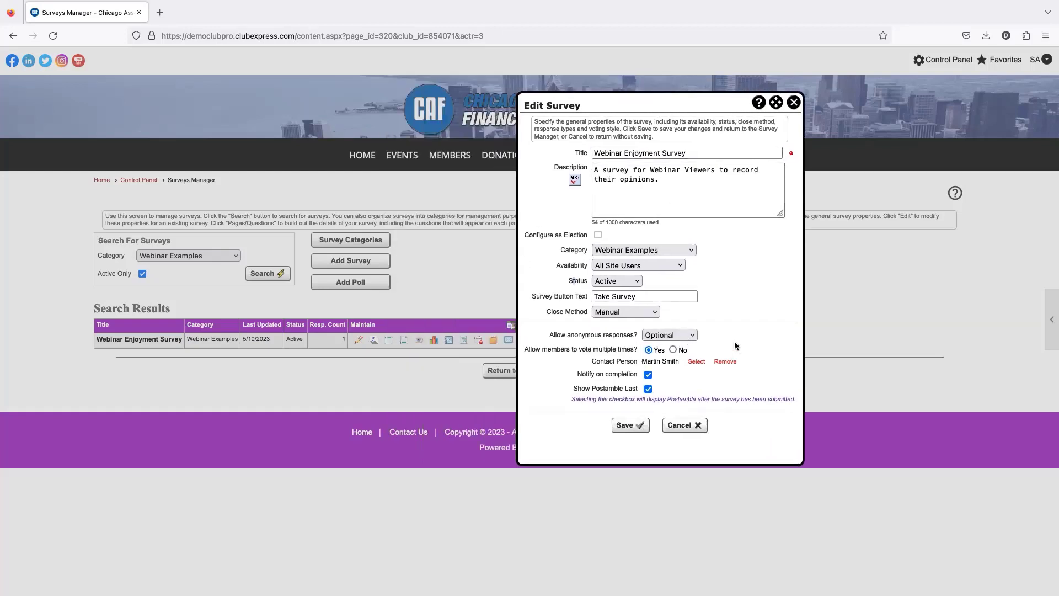
{"action": "left_click_drag", "start_coordinate": [569, 281], "coordinate": [586, 283]}
{"action": "left_click", "coordinate": [605, 282]}
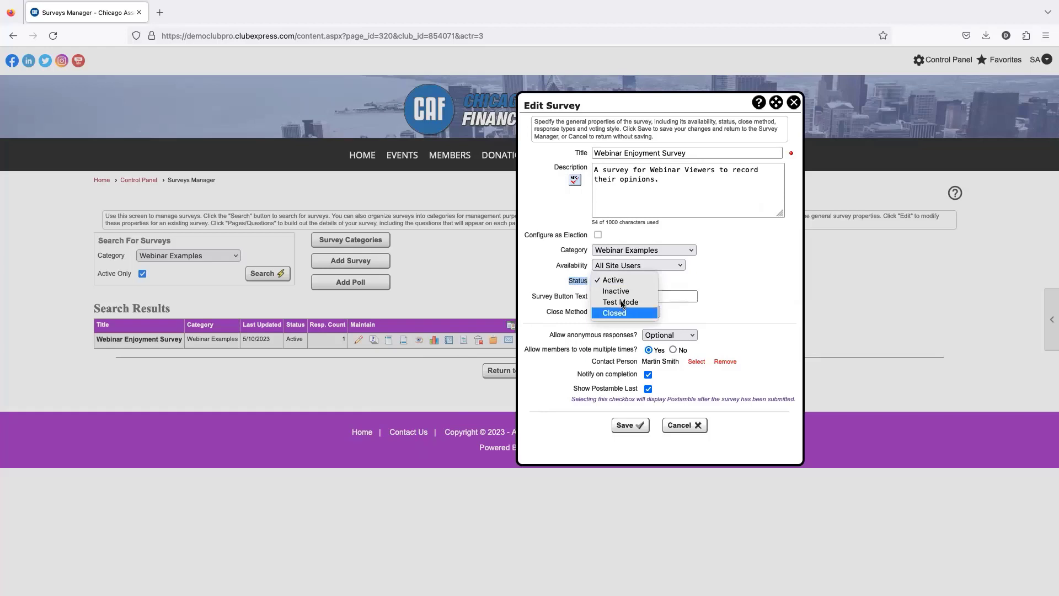
{"action": "left_click", "coordinate": [651, 280]}
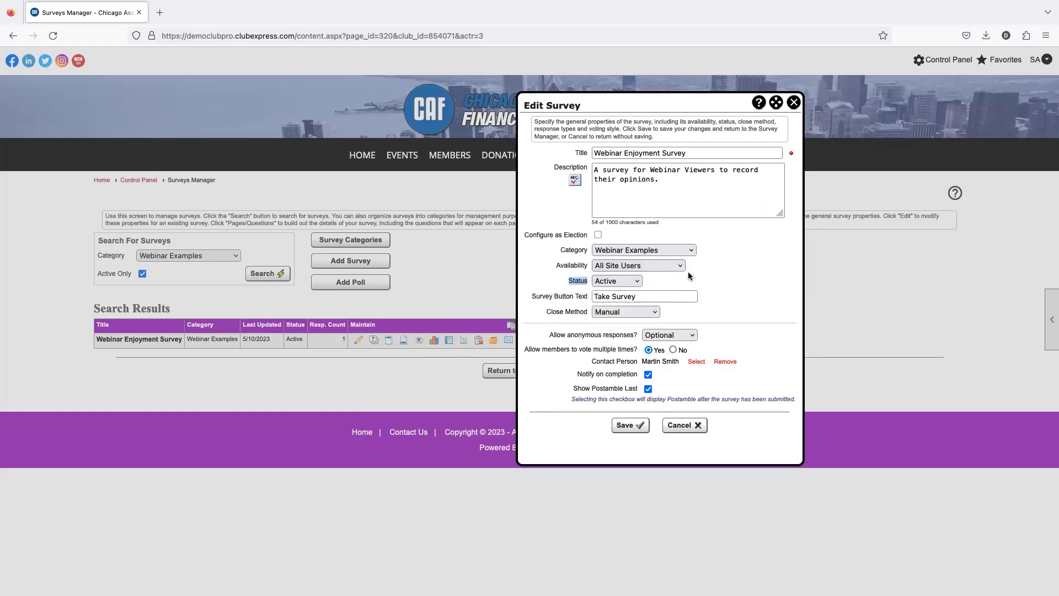
Review the Webinar Enjoyment Survey's response count and status settings, leaving its properties without saving changes
{"action": "left_click", "coordinate": [793, 103]}
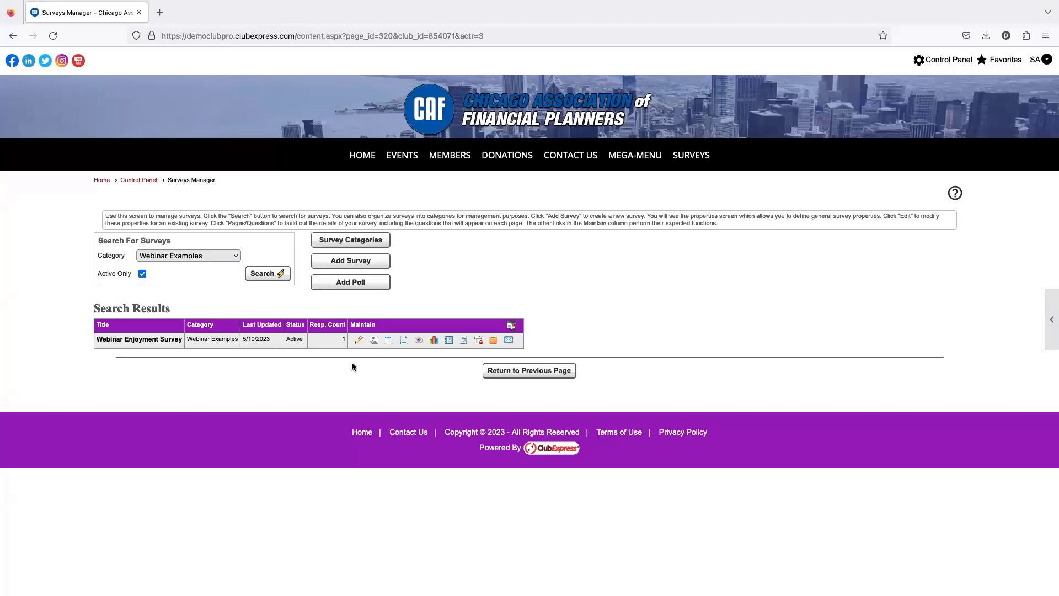
{"action": "left_click", "coordinate": [309, 340]}
{"action": "left_click_drag", "start_coordinate": [278, 346], "coordinate": [304, 343]}
{"action": "left_click", "coordinate": [359, 340]}
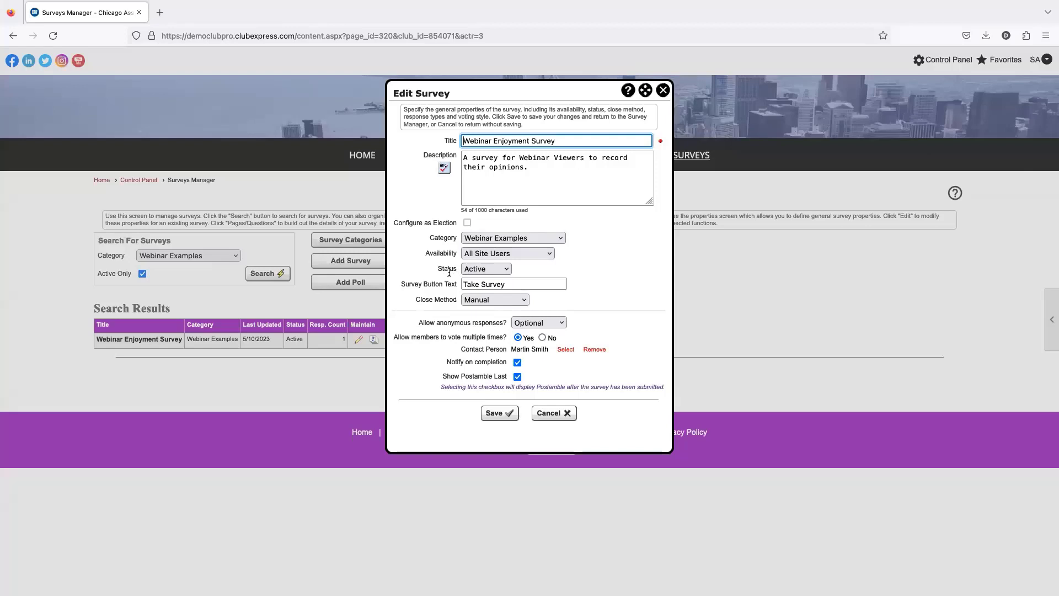
{"action": "left_click", "coordinate": [661, 96]}
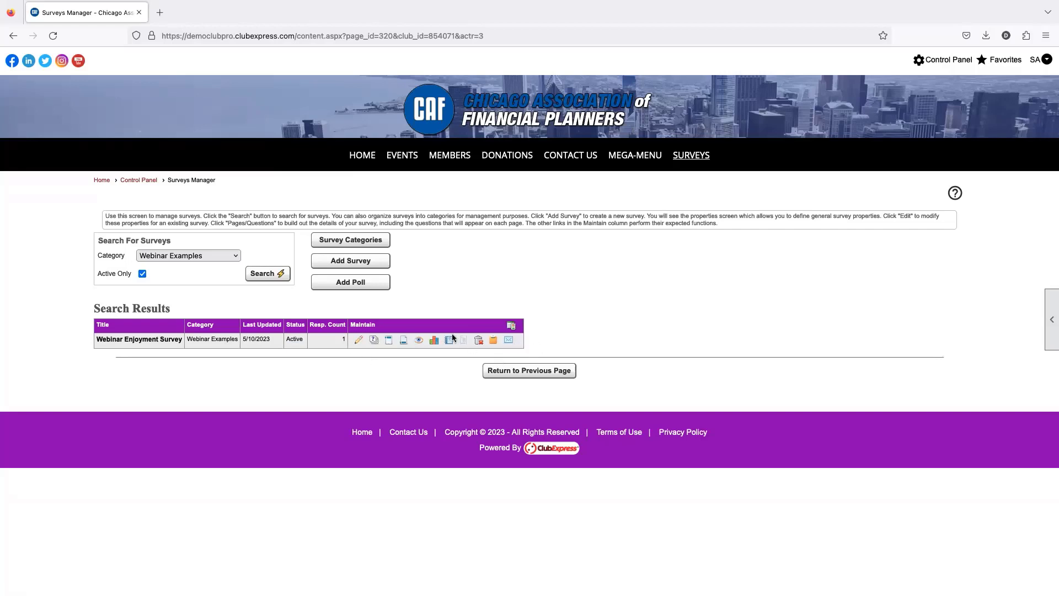
Open the Webinar Enjoyment Survey's pages and questions and examine the Scratch Pad and Page 1 sections
{"action": "left_click", "coordinate": [384, 346]}
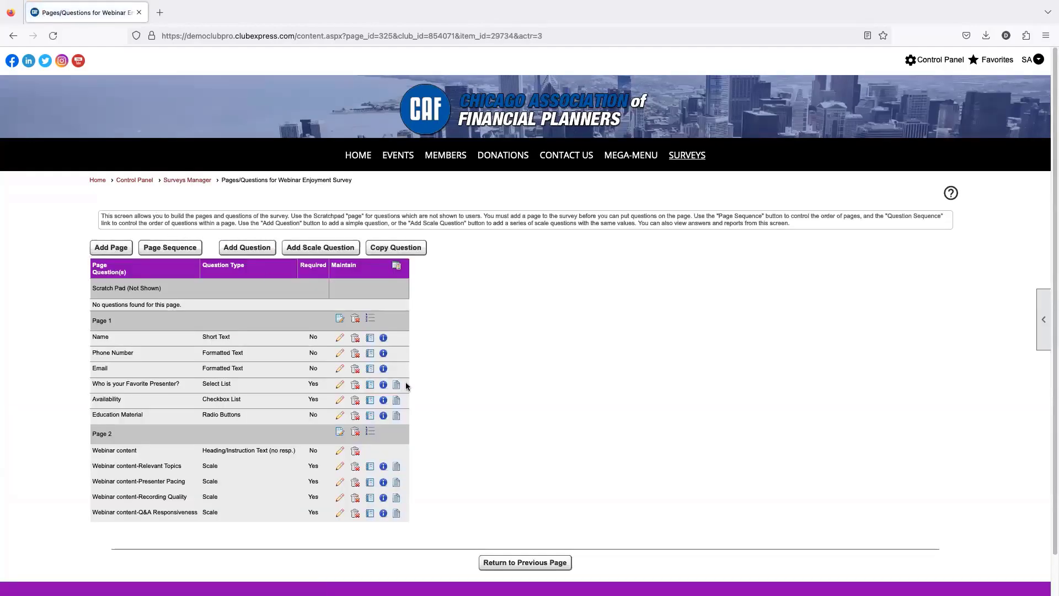
{"action": "scroll", "coordinate": [356, 406], "scroll_direction": "down", "scroll_amount": 1}
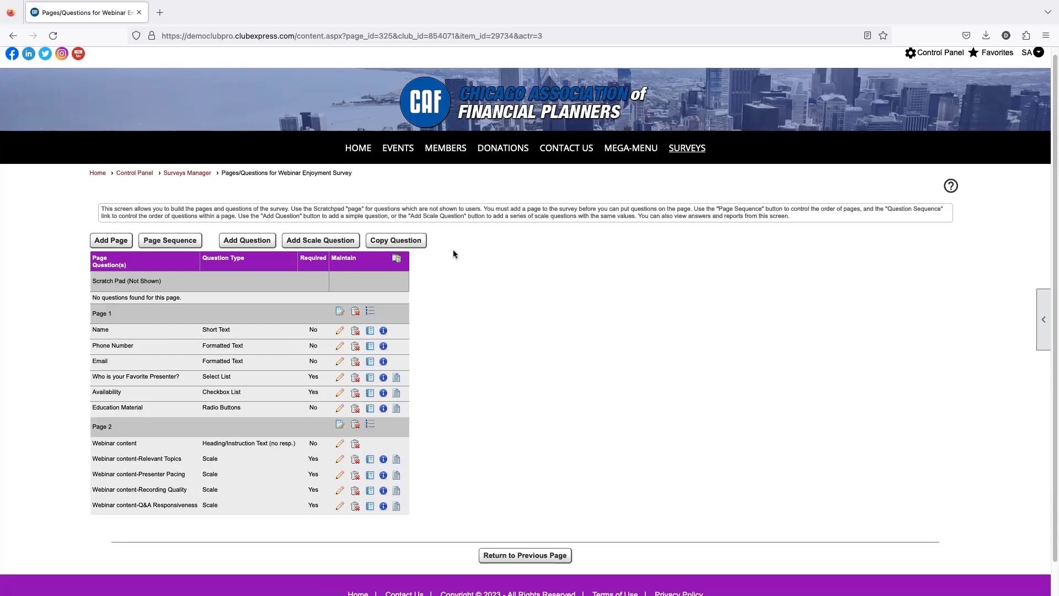
{"action": "left_click_drag", "start_coordinate": [95, 282], "coordinate": [176, 288]}
{"action": "left_click_drag", "start_coordinate": [93, 312], "coordinate": [116, 316]}
{"action": "left_click_drag", "start_coordinate": [101, 281], "coordinate": [147, 285]}
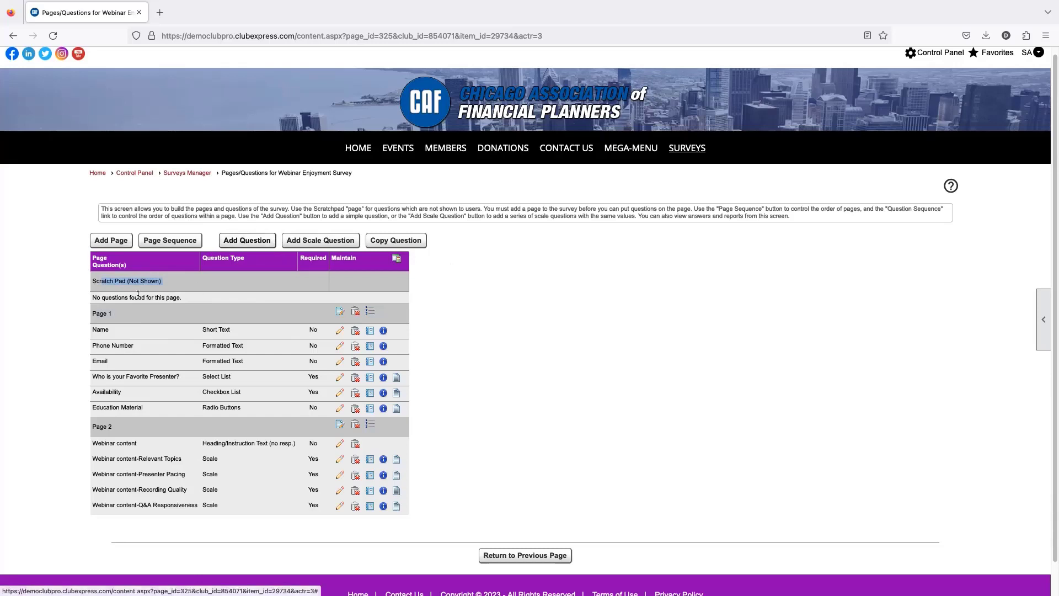
{"action": "left_click", "coordinate": [100, 278]}
{"action": "left_click_drag", "start_coordinate": [125, 280], "coordinate": [174, 282]}
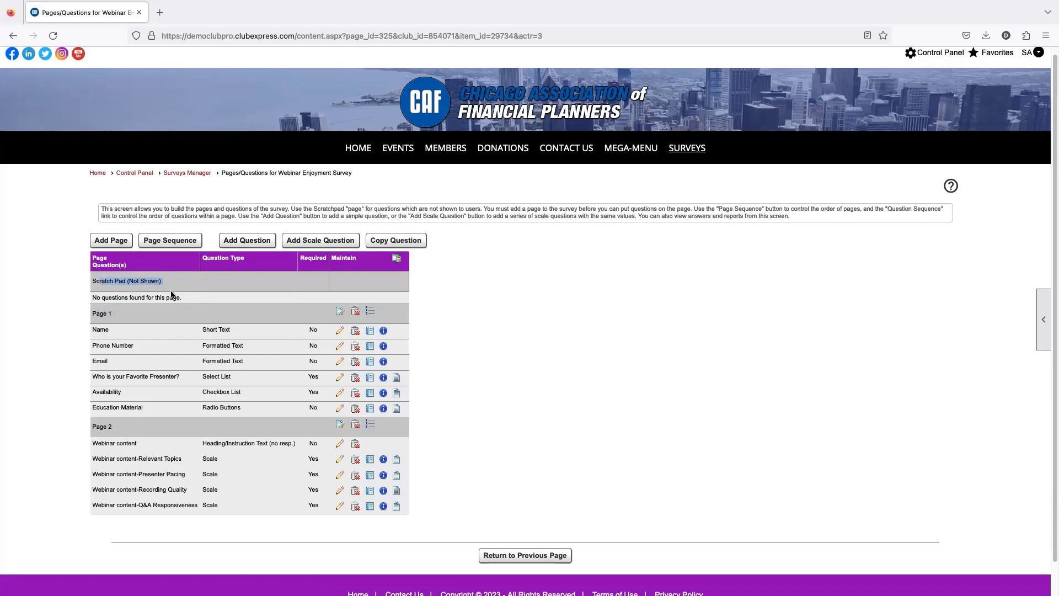
{"action": "left_click", "coordinate": [106, 283]}
{"action": "left_click", "coordinate": [112, 240]}
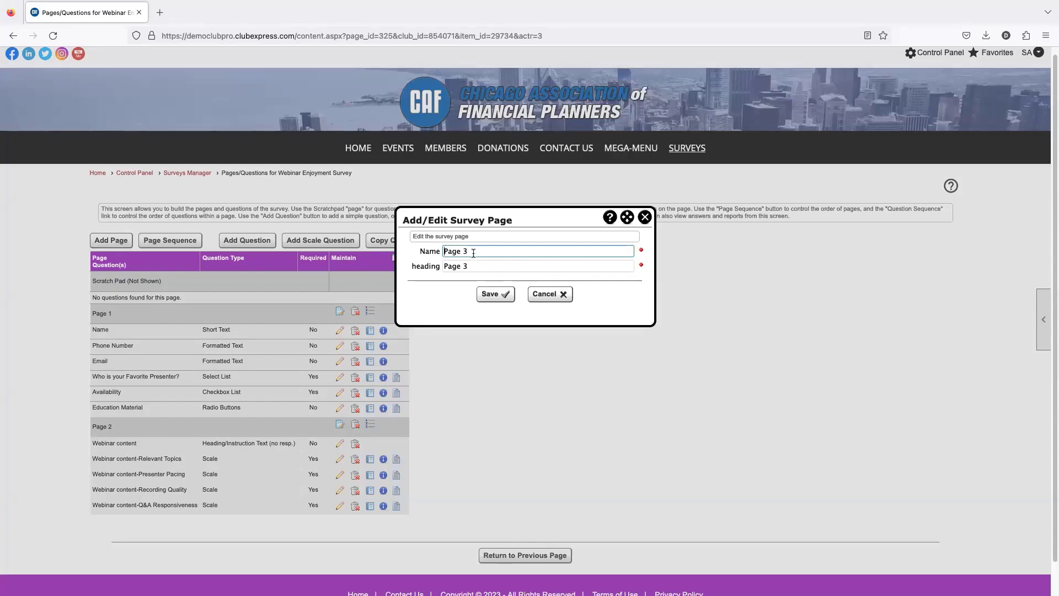
{"action": "left_click_drag", "start_coordinate": [465, 251], "coordinate": [442, 251]}
{"action": "type", "text": "Page 3"}
{"action": "left_click", "coordinate": [645, 216]}
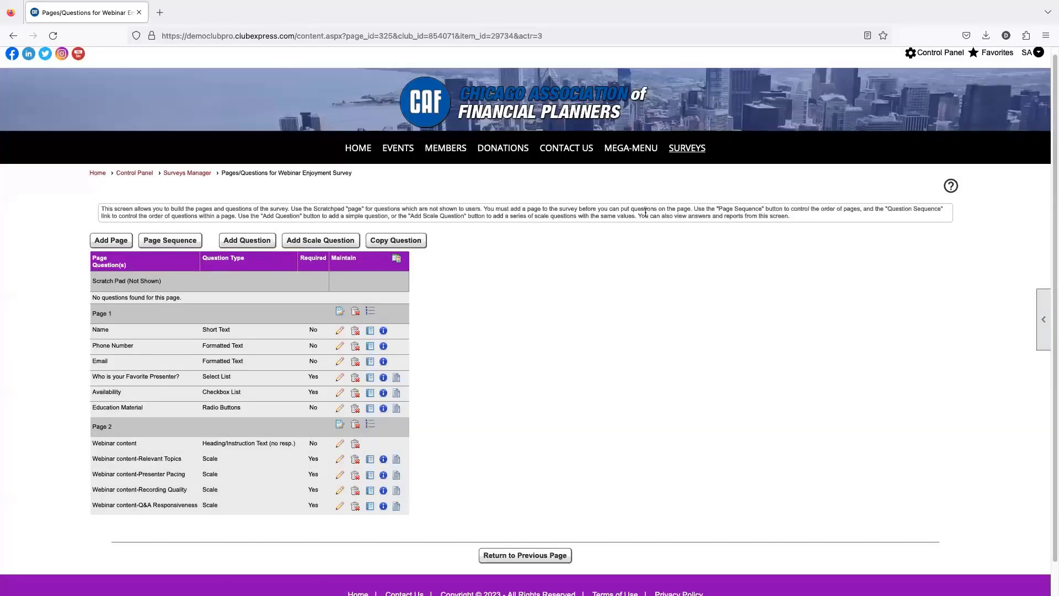
Add a survey page with the name and heading "Page 3" and save it
{"action": "left_click", "coordinate": [103, 242]}
{"action": "left_click", "coordinate": [110, 241]}
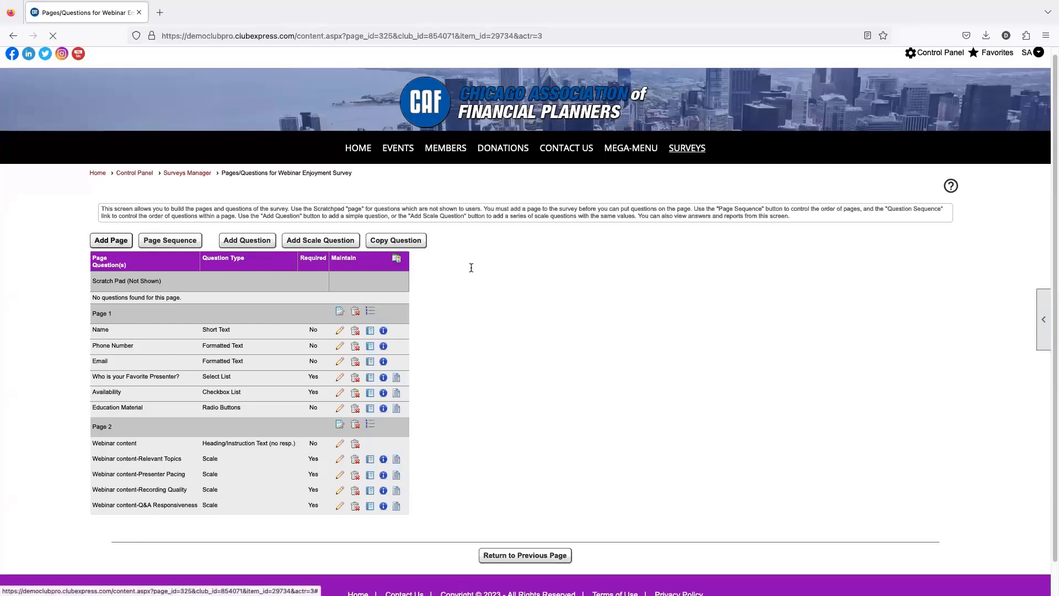
{"action": "left_click", "coordinate": [492, 297]}
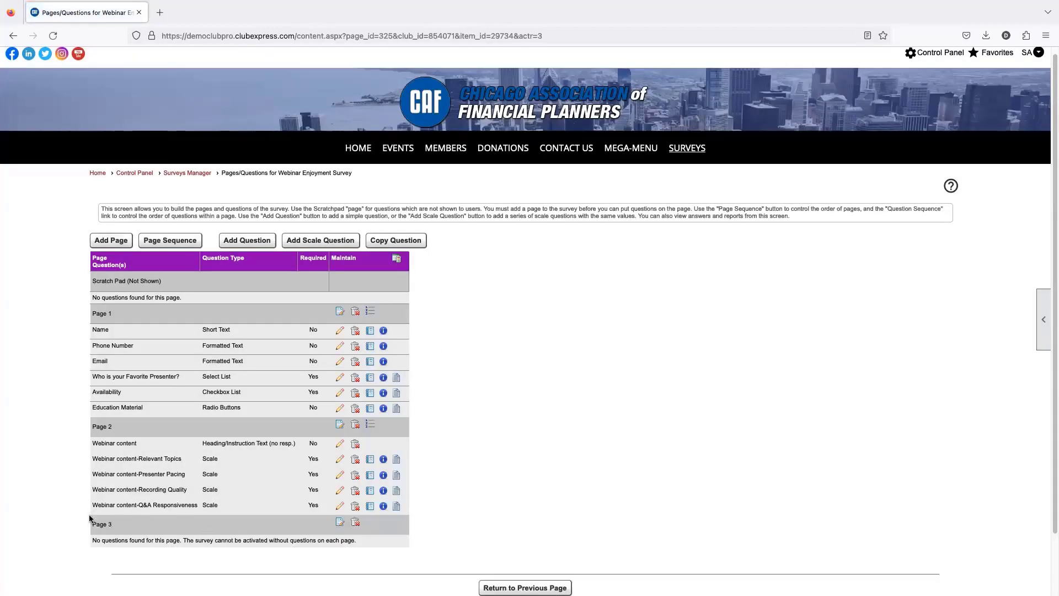
{"action": "left_click_drag", "start_coordinate": [92, 524], "coordinate": [126, 528]}
{"action": "left_click", "coordinate": [125, 528]}
Move Page 2 ahead of Page 1 in the survey's page sequence and save the order
{"action": "left_click_drag", "start_coordinate": [92, 427], "coordinate": [133, 427]}
{"action": "left_click", "coordinate": [170, 241]}
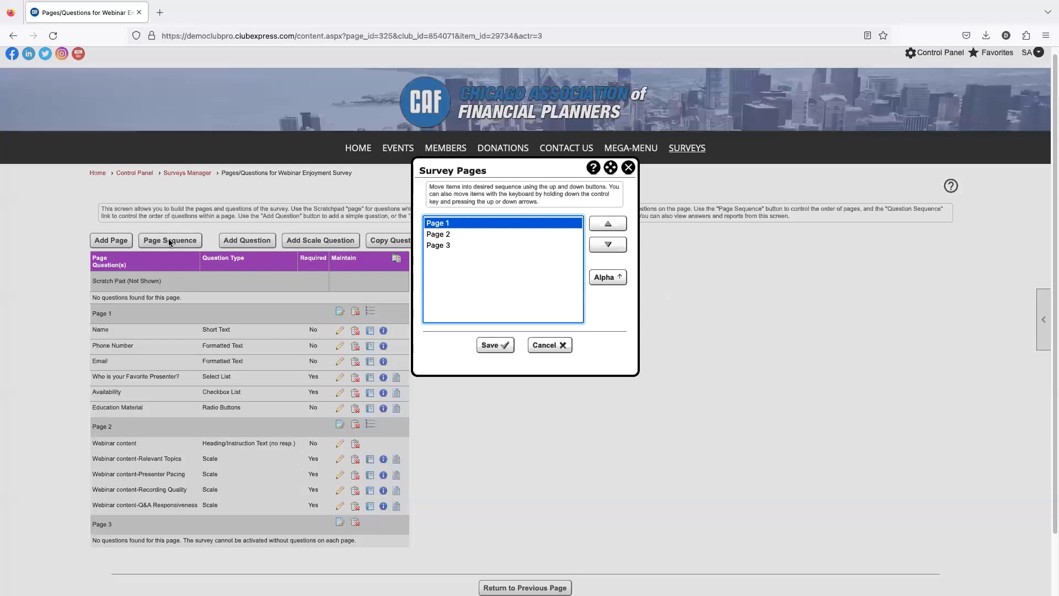
{"action": "left_click", "coordinate": [456, 236]}
{"action": "left_click", "coordinate": [453, 246]}
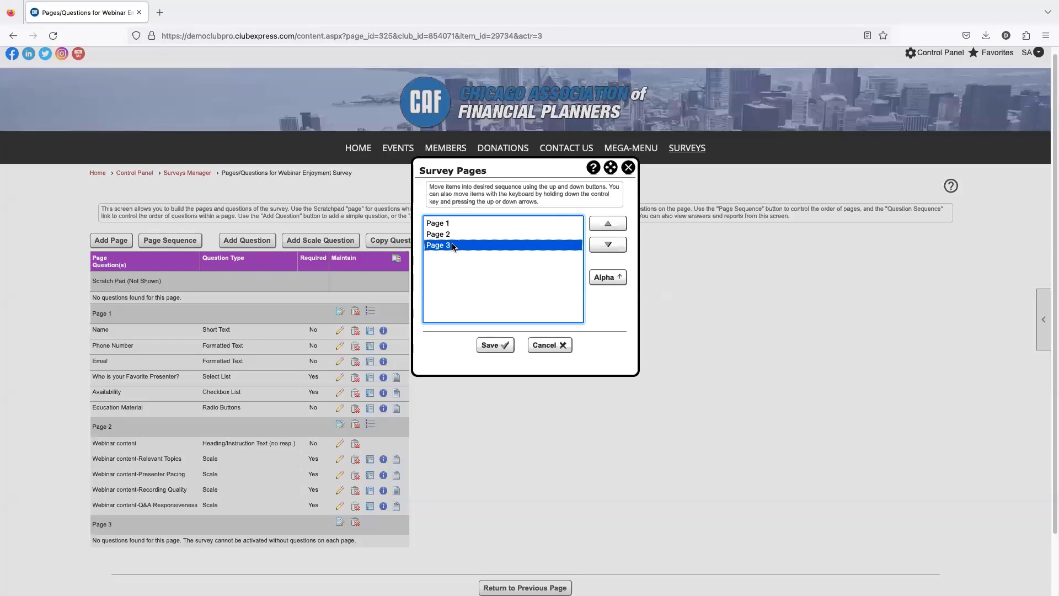
{"action": "left_click", "coordinate": [454, 237]}
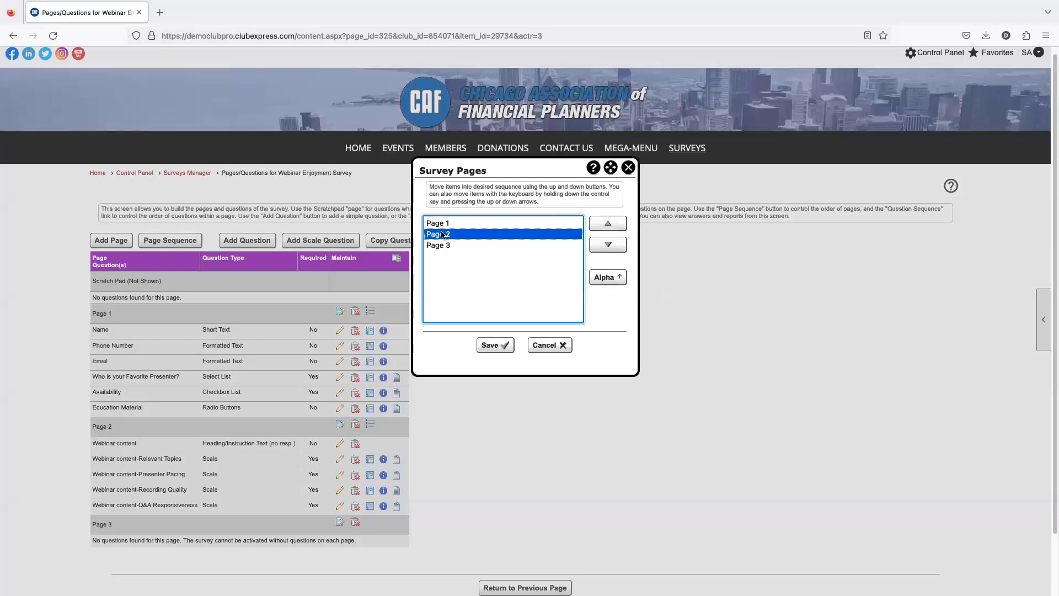
{"action": "left_click", "coordinate": [607, 223]}
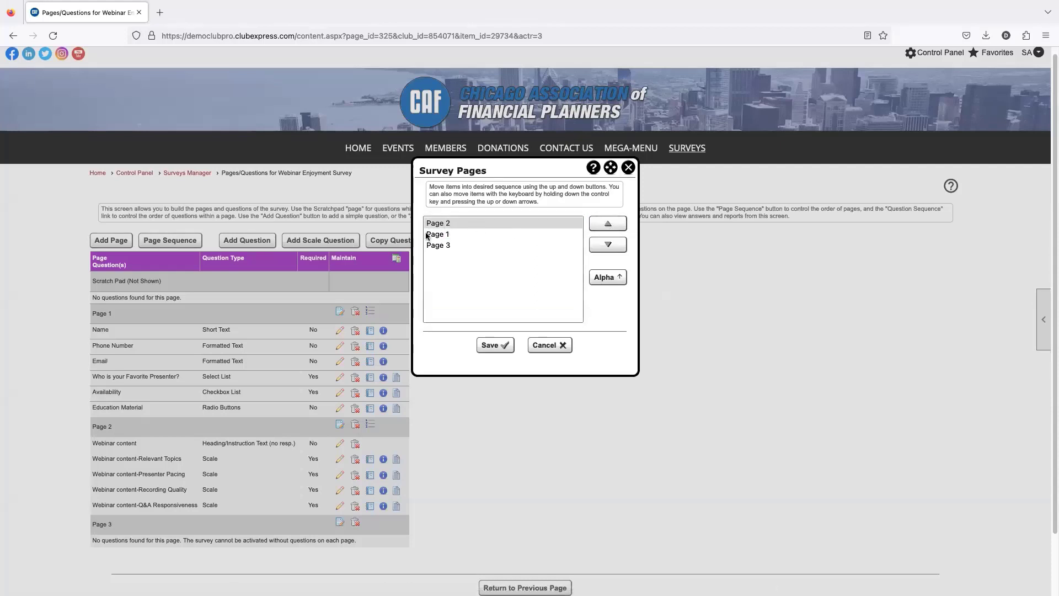
{"action": "left_click", "coordinate": [491, 345]}
{"action": "left_click_drag", "start_coordinate": [92, 313], "coordinate": [117, 314]}
{"action": "left_click", "coordinate": [130, 316]}
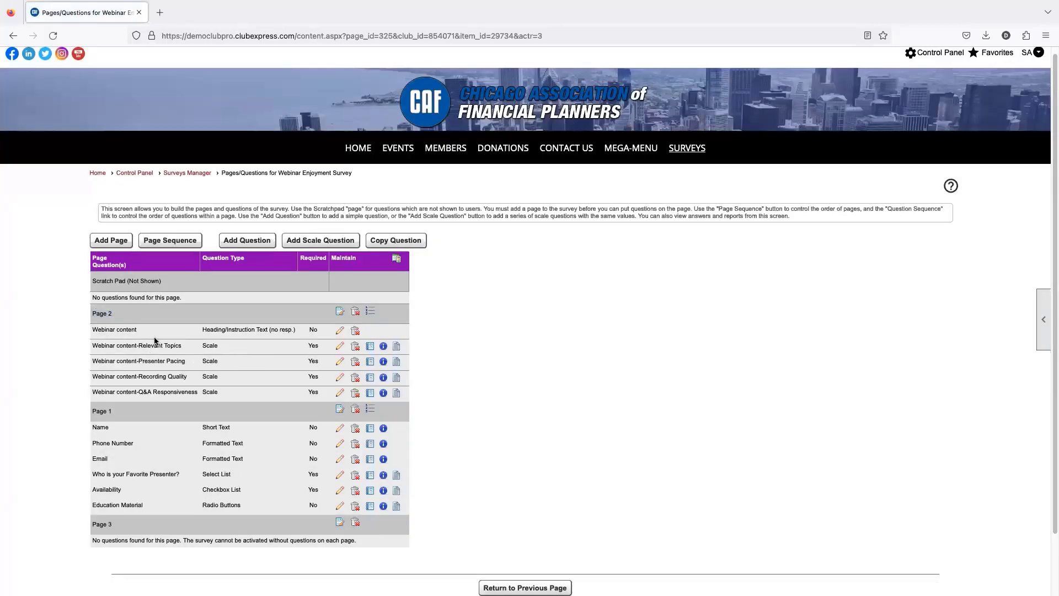
Move Page 2 back below Page 1 in the survey's page sequence and save the order
{"action": "left_click", "coordinate": [197, 242]}
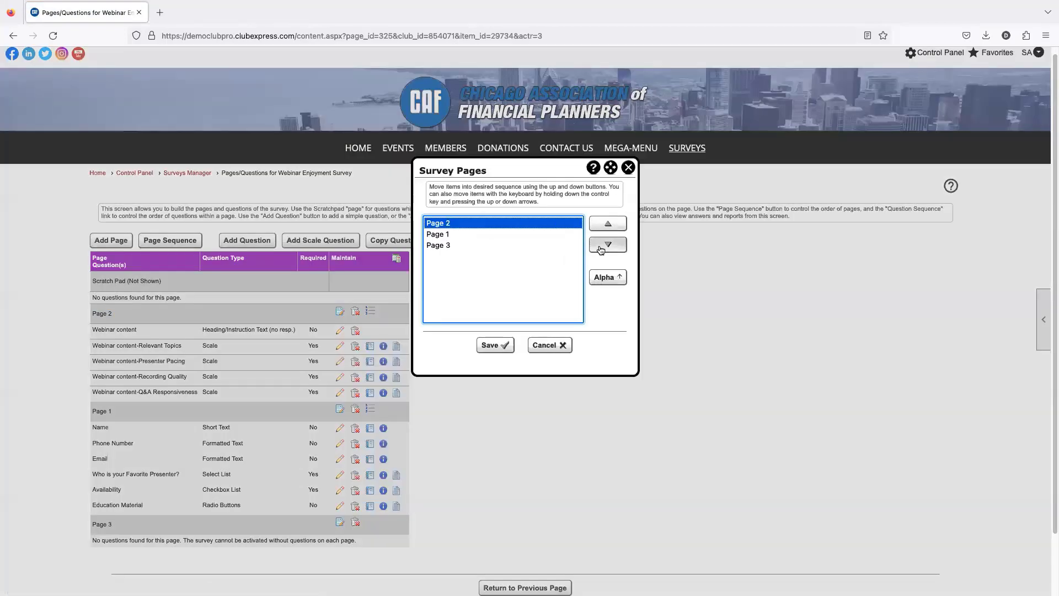
{"action": "left_click", "coordinate": [598, 249]}
{"action": "left_click", "coordinate": [495, 345]}
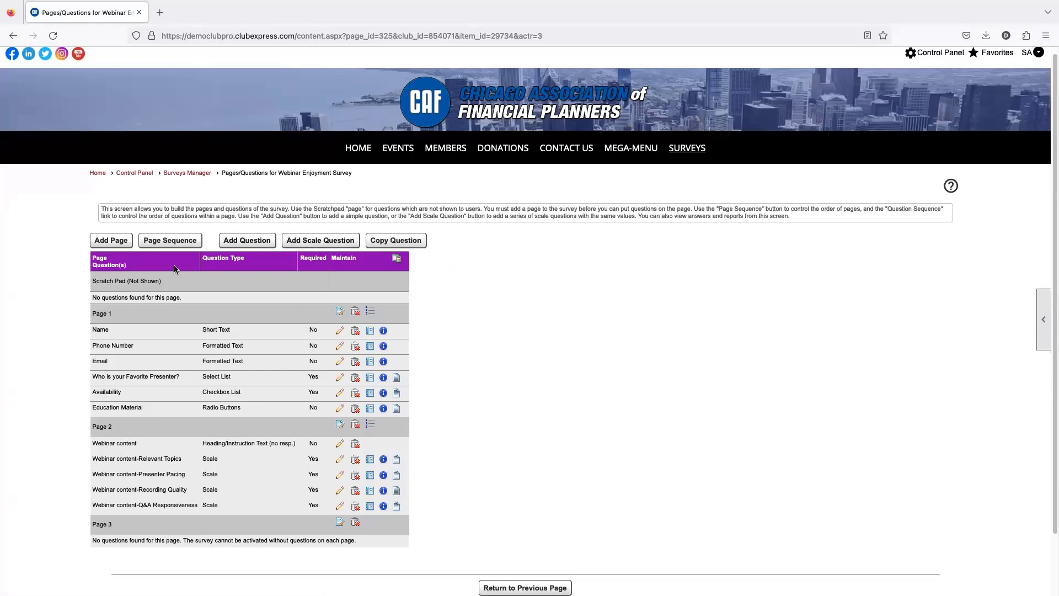
Start a new survey question, enlarge its form and assign the question to Page 3
{"action": "left_click", "coordinate": [244, 241]}
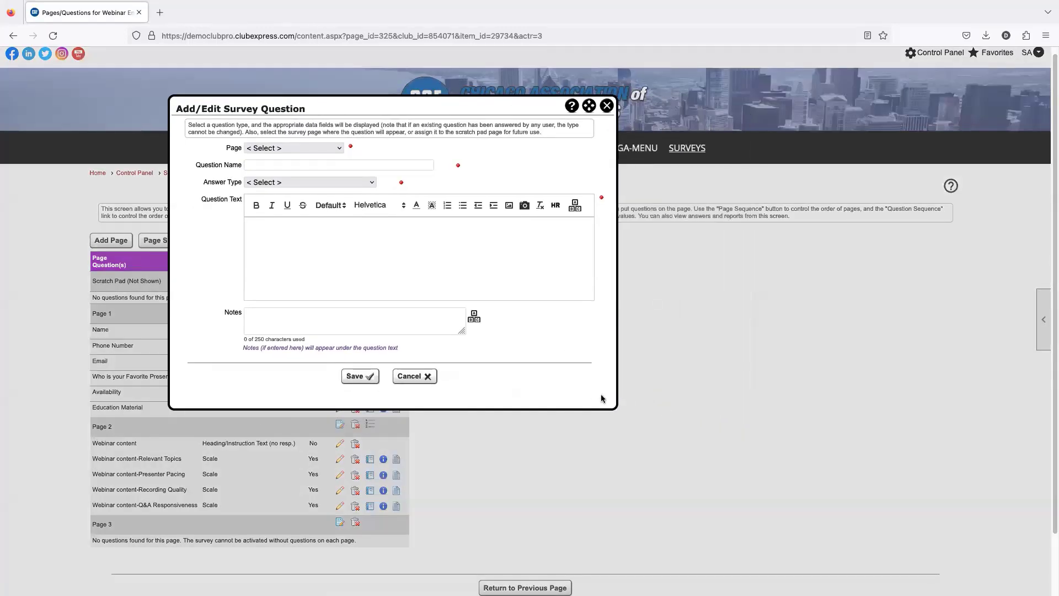
{"action": "left_click_drag", "start_coordinate": [617, 410], "coordinate": [734, 484]}
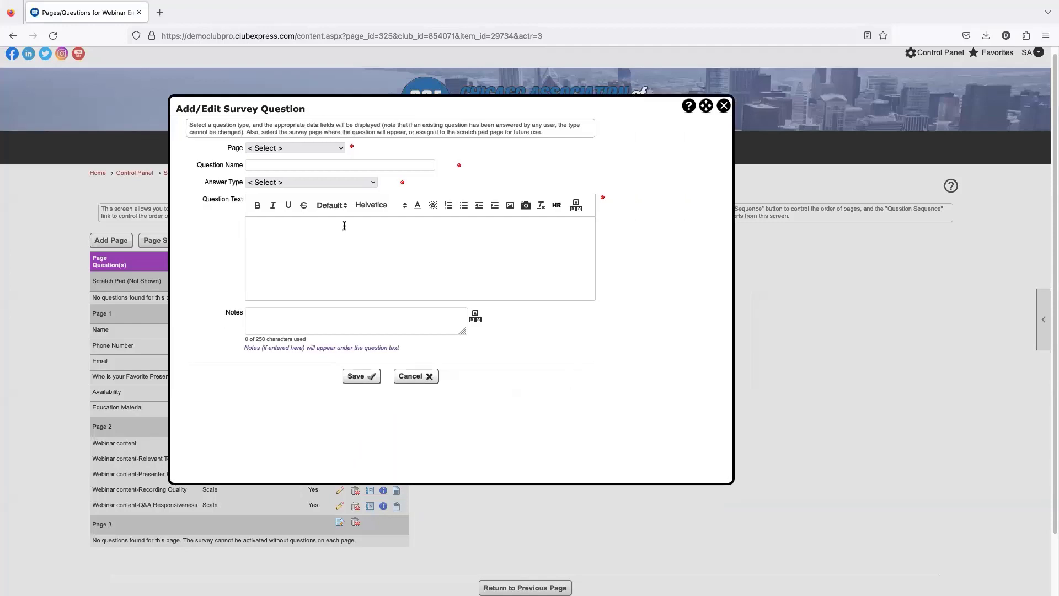
{"action": "left_click", "coordinate": [257, 150]}
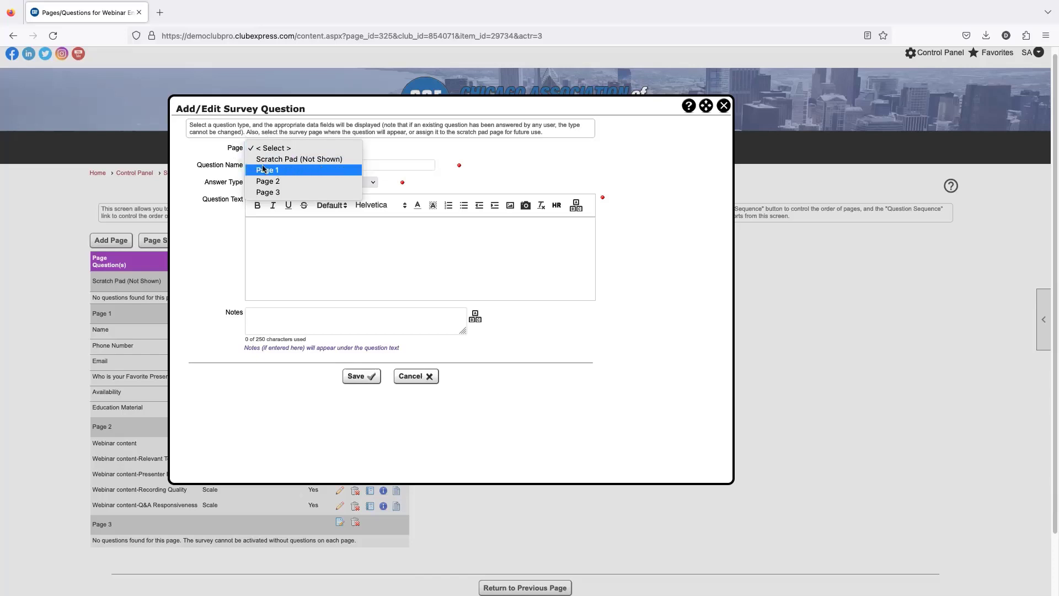
{"action": "left_click", "coordinate": [274, 192]}
Name the new Page 3 question "Availability", choosing it from the suggested question names
{"action": "left_click_drag", "start_coordinate": [196, 165], "coordinate": [251, 167]}
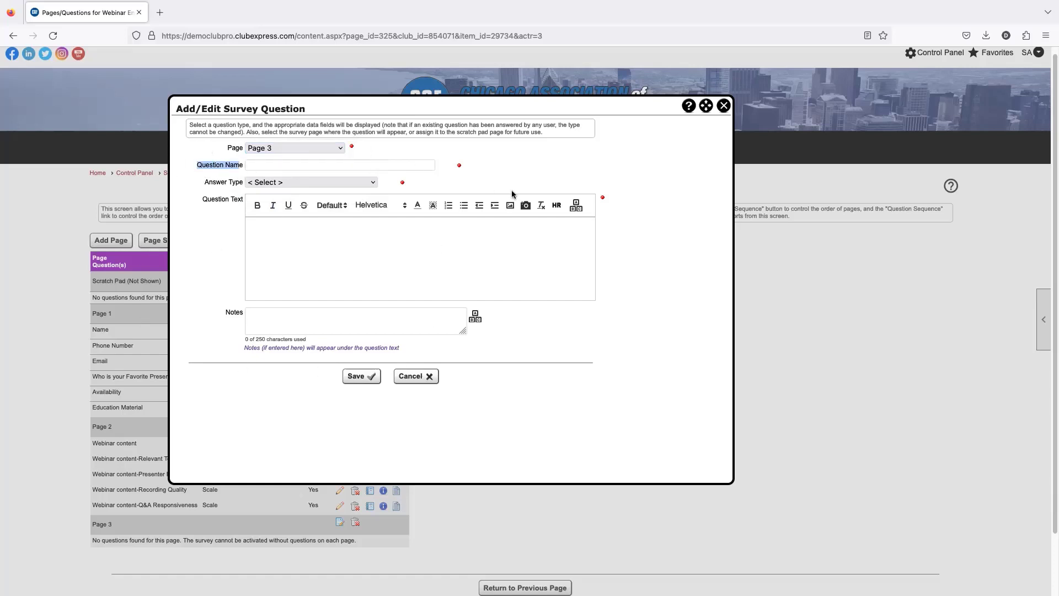
{"action": "left_click", "coordinate": [259, 165]}
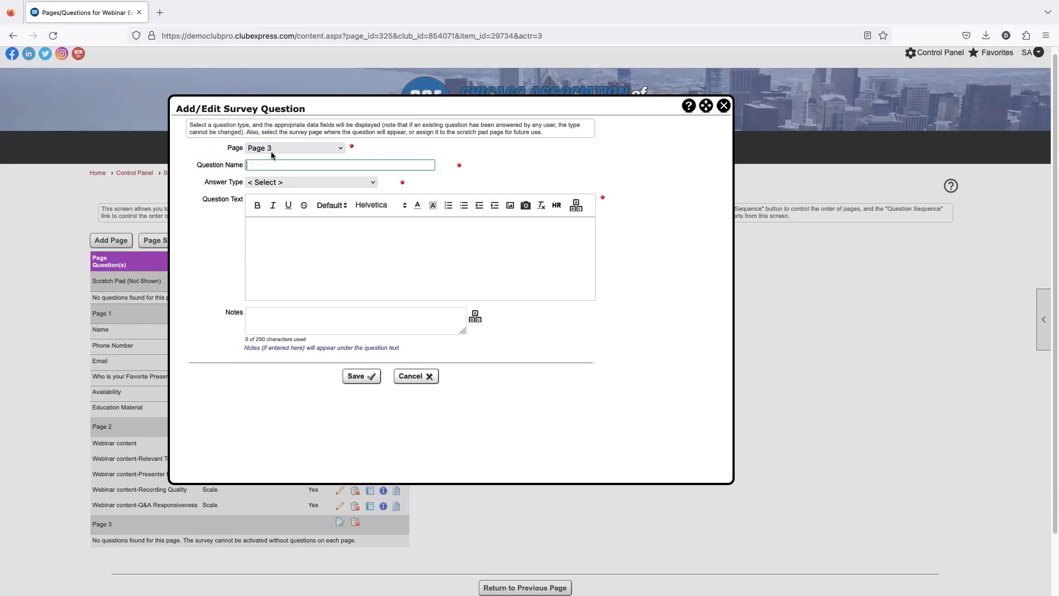
{"action": "left_click", "coordinate": [261, 164]}
{"action": "left_click", "coordinate": [263, 165]}
{"action": "left_click", "coordinate": [250, 166]}
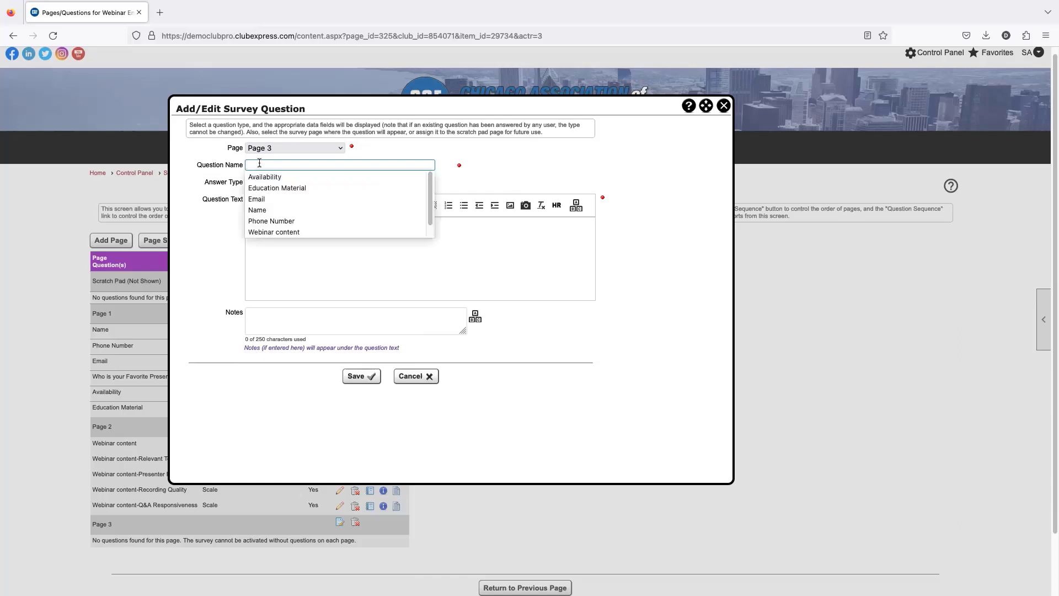
{"action": "left_click", "coordinate": [227, 166]}
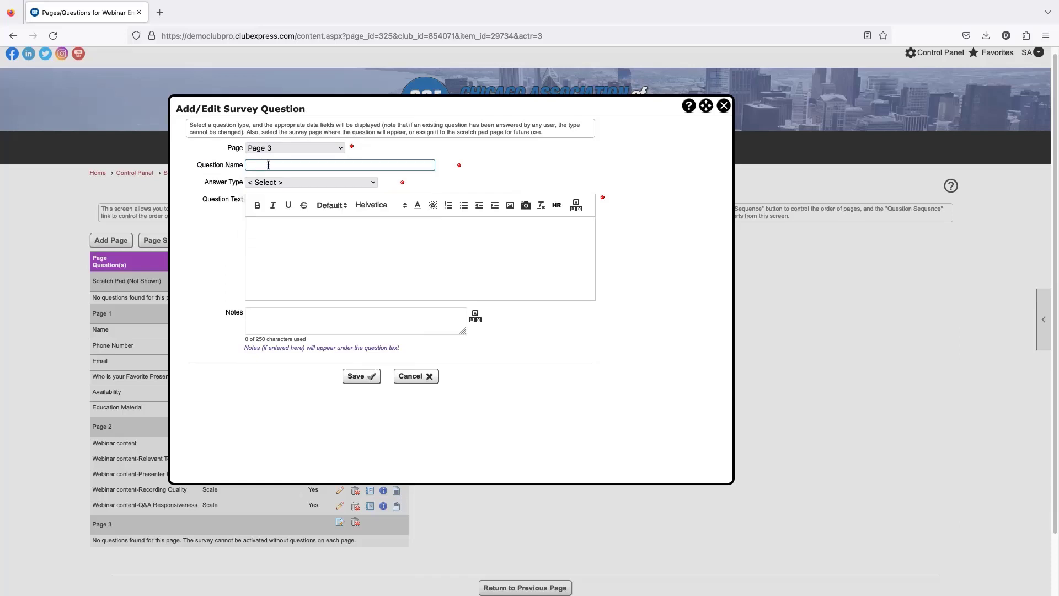
{"action": "left_click", "coordinate": [268, 165]}
{"action": "left_click", "coordinate": [322, 175]}
{"action": "left_click", "coordinate": [261, 164]}
{"action": "left_click", "coordinate": [223, 169]}
{"action": "key", "text": "super+c"}
Set the Availability question's answer type to Short Text
{"action": "left_click", "coordinate": [208, 182]}
{"action": "left_click_drag", "start_coordinate": [204, 202], "coordinate": [248, 203]}
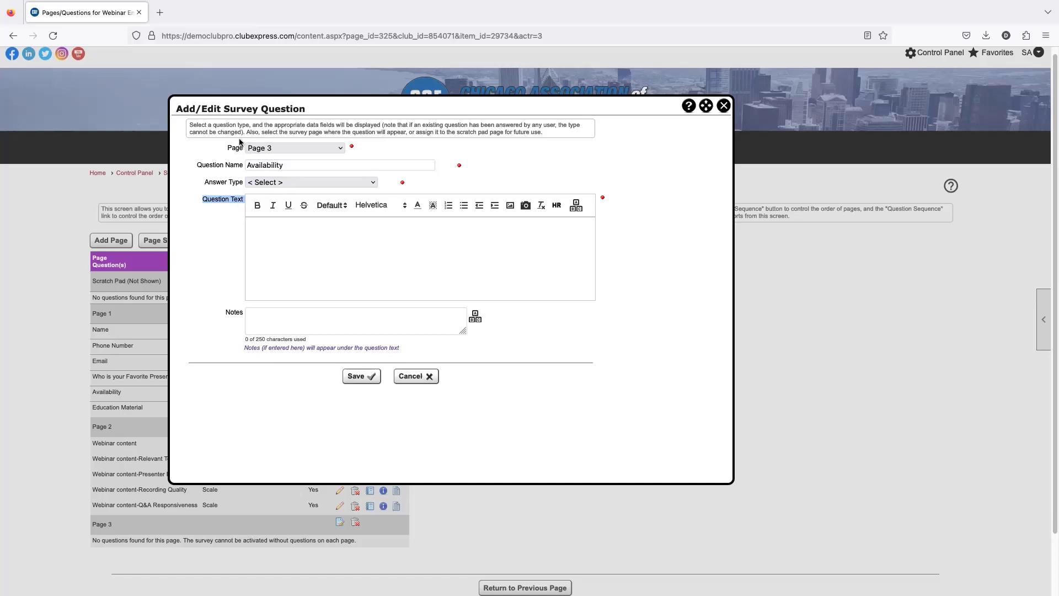
{"action": "left_click_drag", "start_coordinate": [201, 165], "coordinate": [237, 167]}
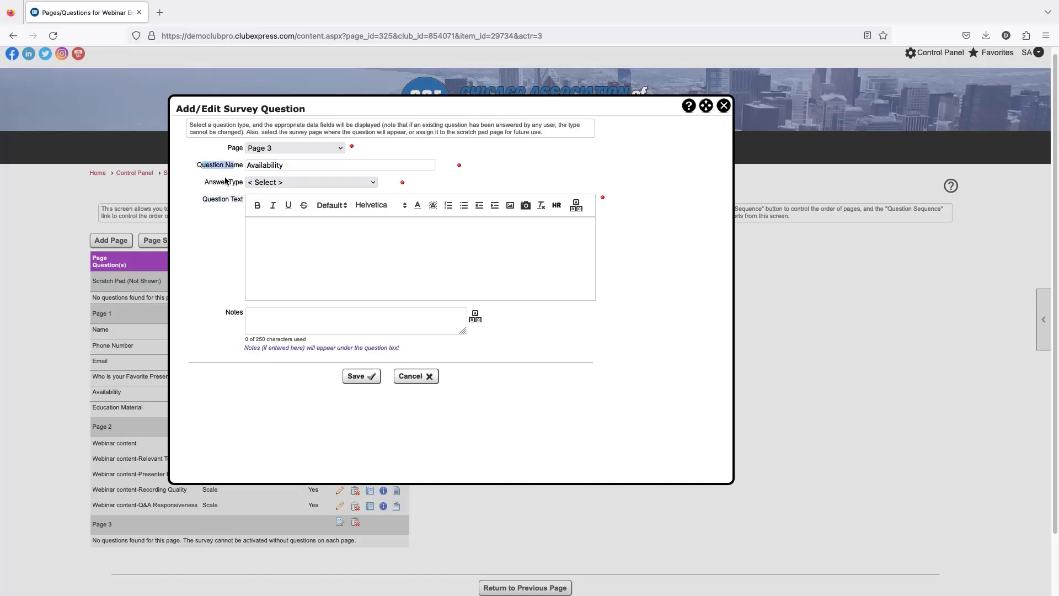
{"action": "left_click", "coordinate": [209, 184]}
{"action": "left_click", "coordinate": [264, 182]}
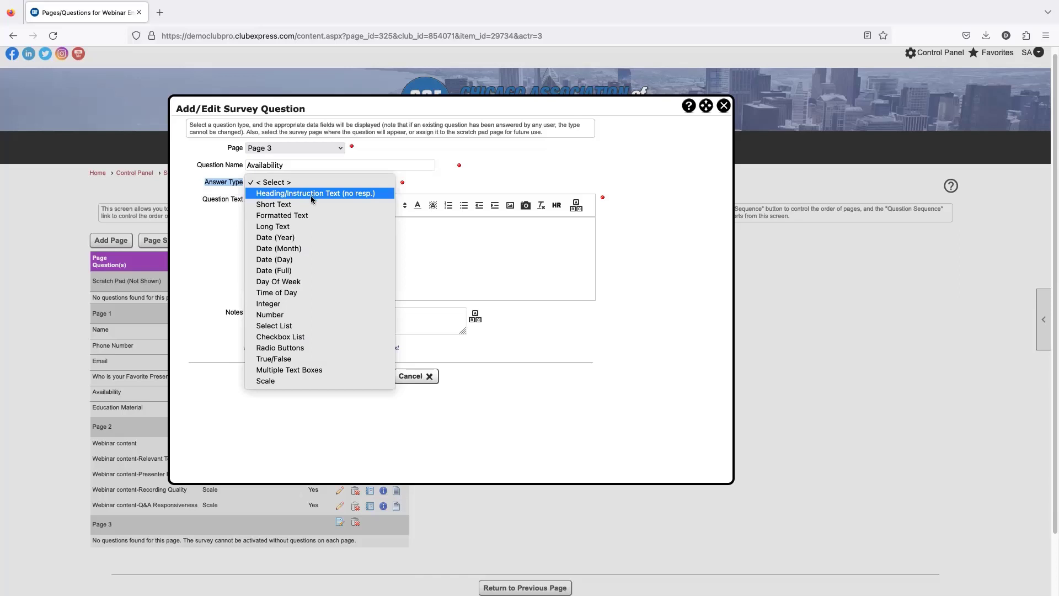
{"action": "left_click", "coordinate": [269, 204]}
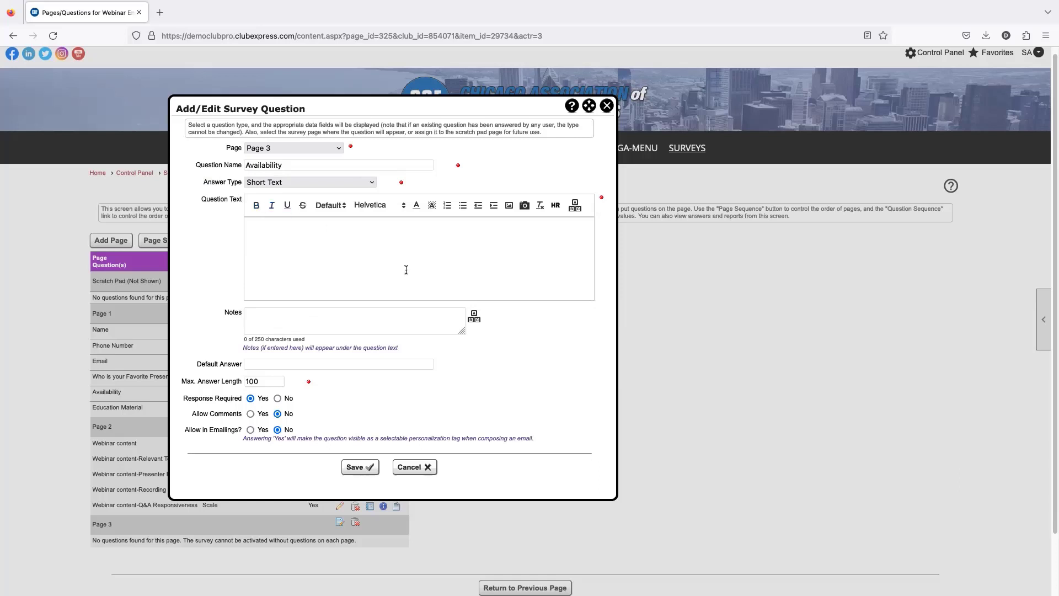
Try the Long Text answer type to view its settings and switch back to Short Text
{"action": "left_click", "coordinate": [256, 183]}
{"action": "left_click", "coordinate": [263, 206]}
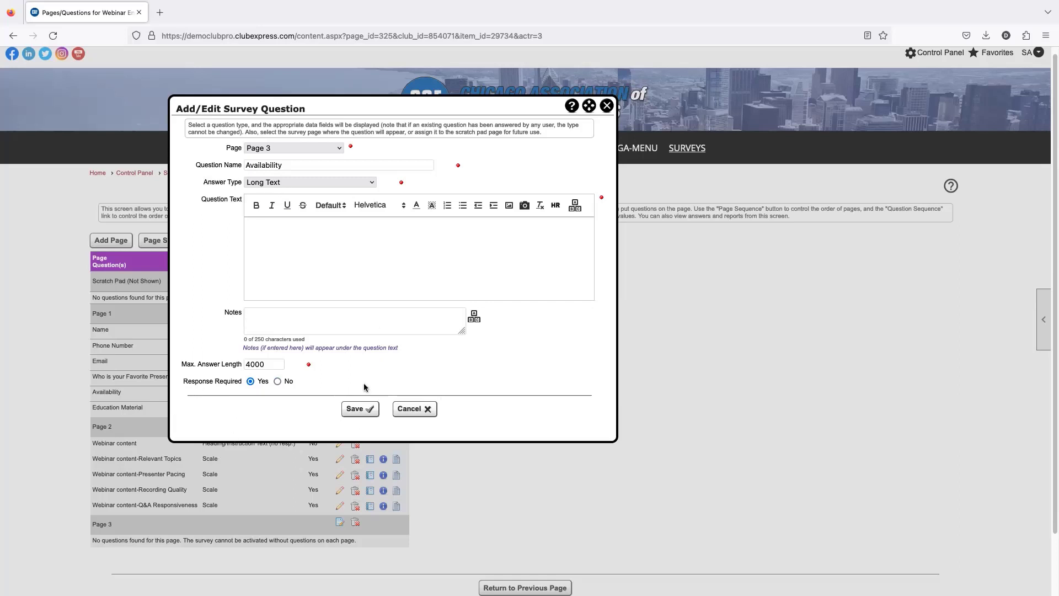
{"action": "left_click", "coordinate": [275, 184]}
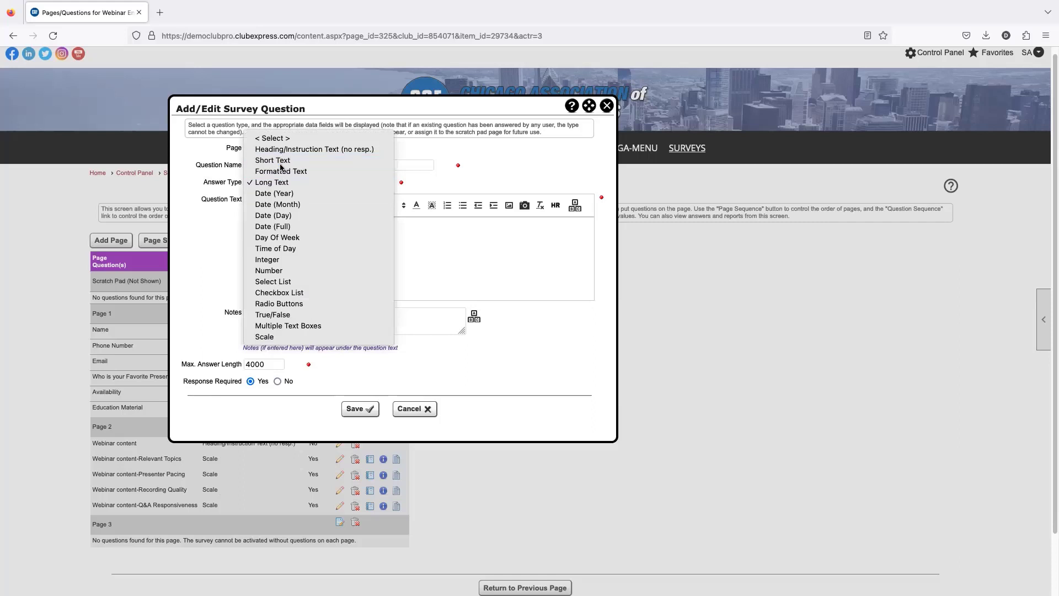
{"action": "left_click", "coordinate": [279, 164]}
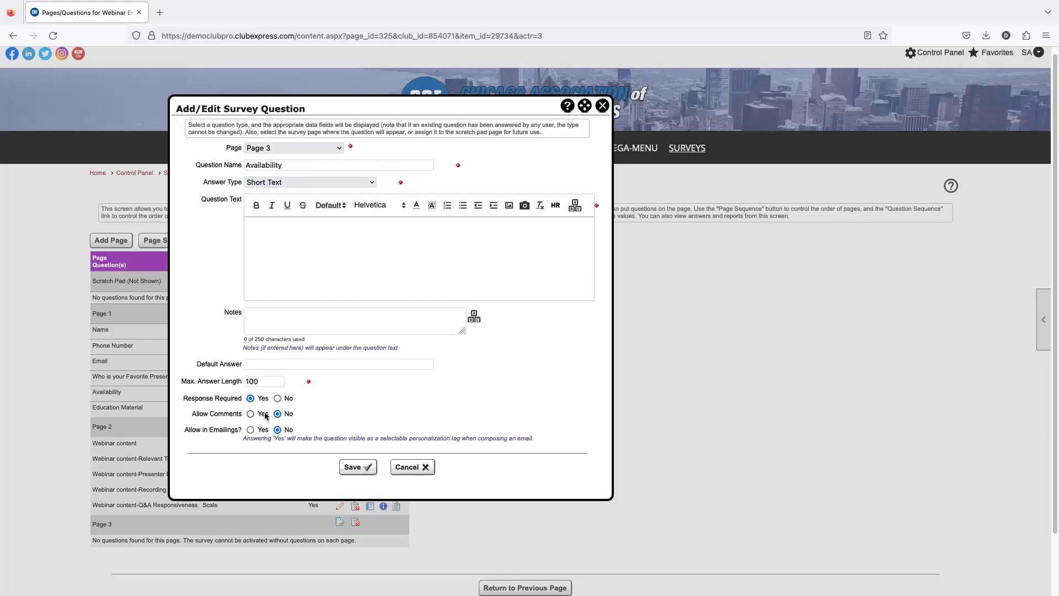
Examine the Short Text question's maximum answer length, the other answer types offered and the question text area
{"action": "left_click_drag", "start_coordinate": [182, 382], "coordinate": [248, 384]}
{"action": "double_click", "coordinate": [248, 383]}
{"action": "left_click", "coordinate": [251, 383]}
{"action": "left_click", "coordinate": [315, 186]}
{"action": "left_click", "coordinate": [315, 187]}
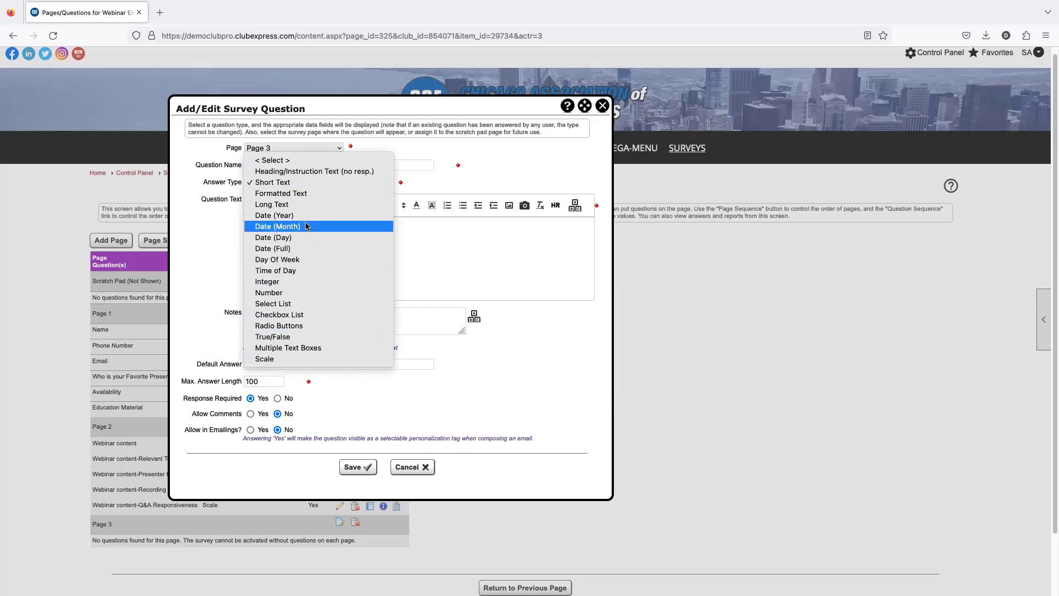
{"action": "left_click", "coordinate": [195, 240]}
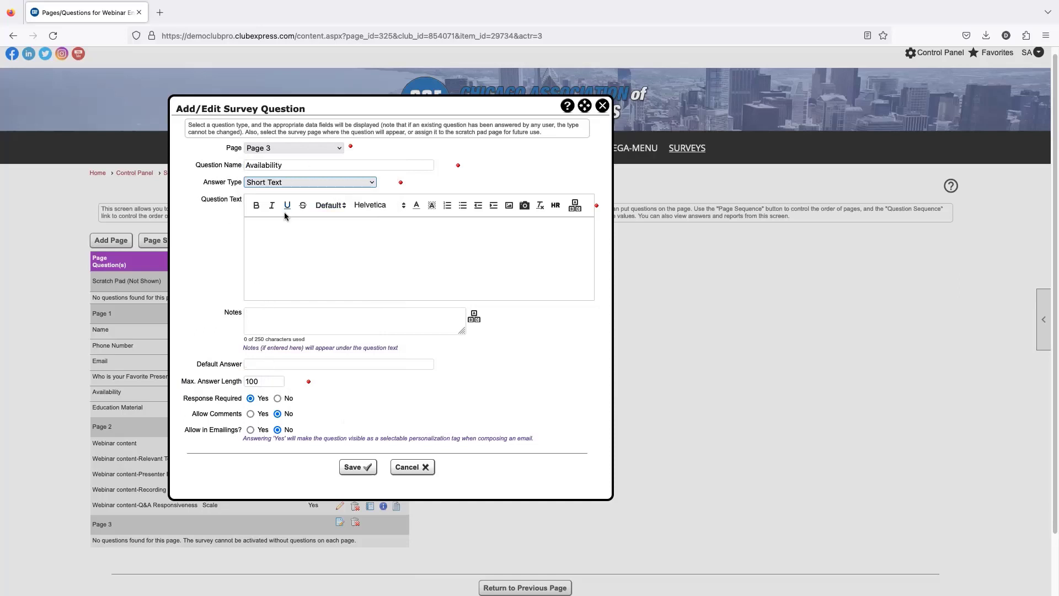
{"action": "left_click_drag", "start_coordinate": [201, 200], "coordinate": [241, 201]}
{"action": "left_click", "coordinate": [305, 256]}
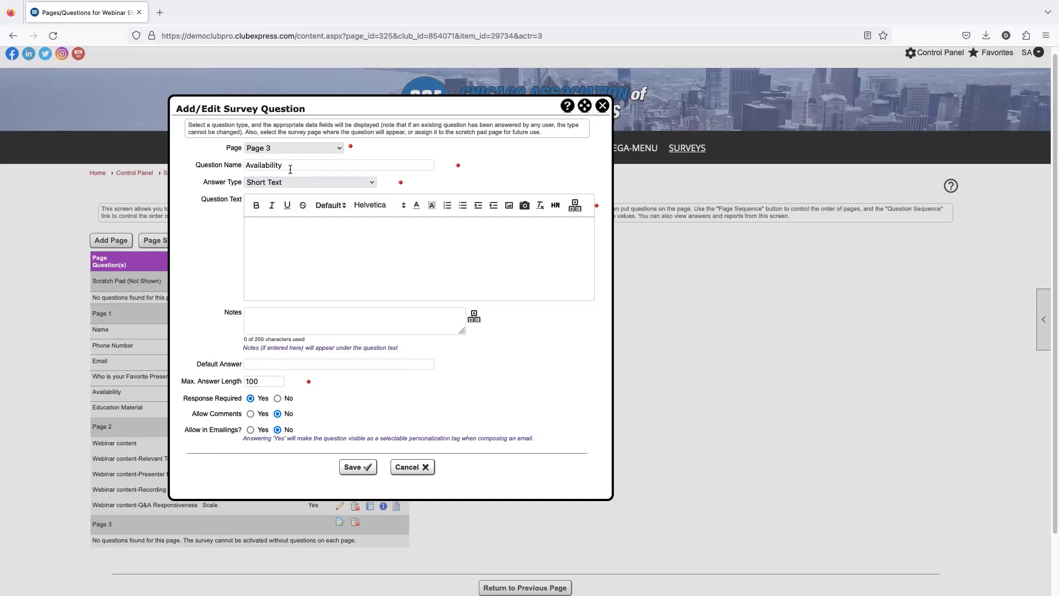
Enter "What is your availability?" as the question text
{"action": "type", "text": "What is your"}
{"action": "key", "text": "super+v"}
{"action": "key", "text": "BackSpace"}
{"action": "type", "text": "a"}
Make the whole question text bold, italic and underlined
{"action": "triple_click", "coordinate": [269, 227]}
{"action": "left_click", "coordinate": [308, 271]}
{"action": "triple_click", "coordinate": [315, 228]}
{"action": "left_click", "coordinate": [256, 205]}
{"action": "left_click", "coordinate": [271, 205]}
{"action": "left_click", "coordinate": [287, 206]}
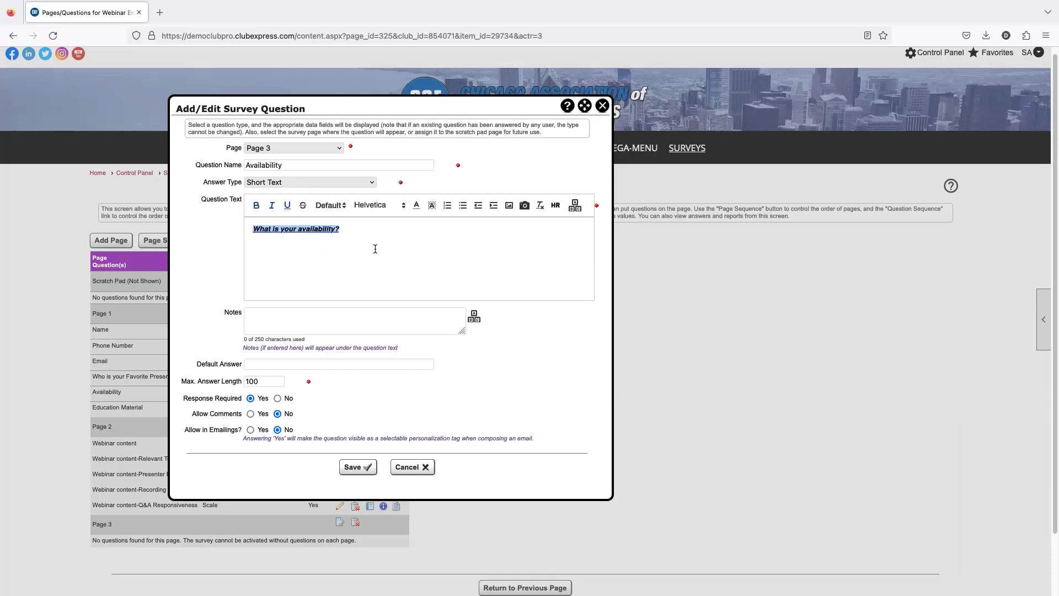
{"action": "left_click", "coordinate": [366, 234]}
Try strikethrough formatting on the question text and remove it again
{"action": "triple_click", "coordinate": [317, 229]}
{"action": "left_click", "coordinate": [302, 205]}
{"action": "left_click", "coordinate": [295, 283]}
{"action": "triple_click", "coordinate": [298, 229]}
{"action": "left_click", "coordinate": [302, 205]}
Set the question text's font size to 26px
{"action": "left_click", "coordinate": [339, 206]}
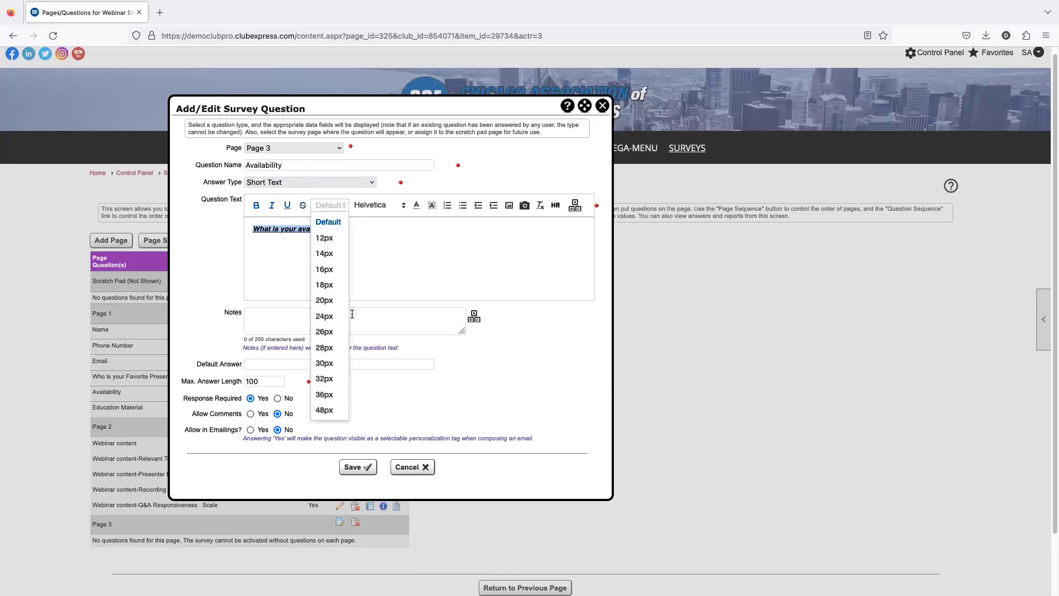
{"action": "left_click", "coordinate": [336, 335]}
{"action": "left_click", "coordinate": [418, 250]}
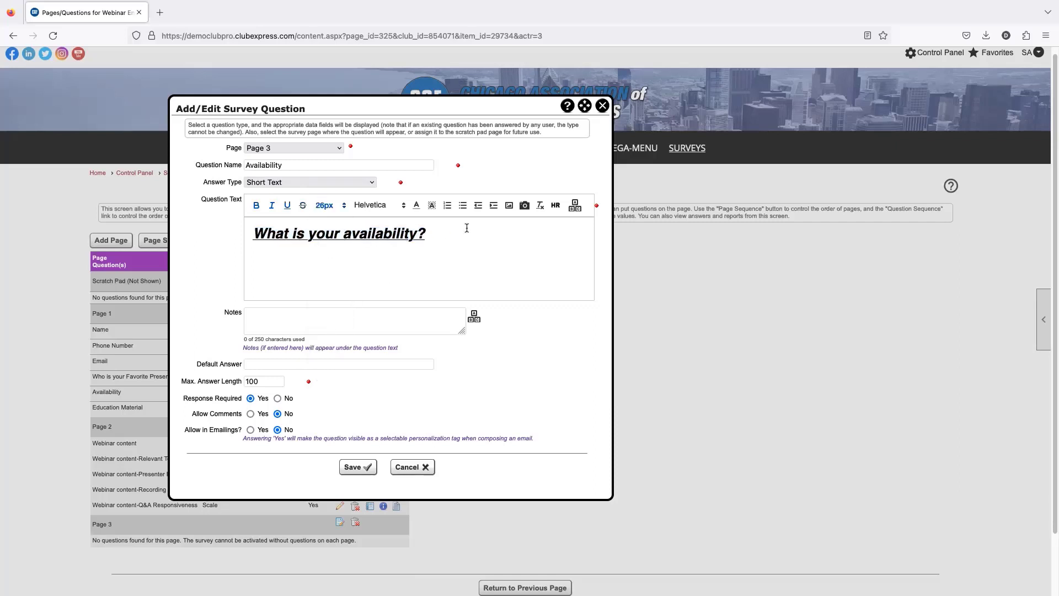
{"action": "left_click_drag", "start_coordinate": [297, 234], "coordinate": [343, 235]}
{"action": "left_click", "coordinate": [344, 235]}
{"action": "left_click_drag", "start_coordinate": [253, 234], "coordinate": [430, 233]}
{"action": "left_click", "coordinate": [436, 233]}
{"action": "triple_click", "coordinate": [394, 234]}
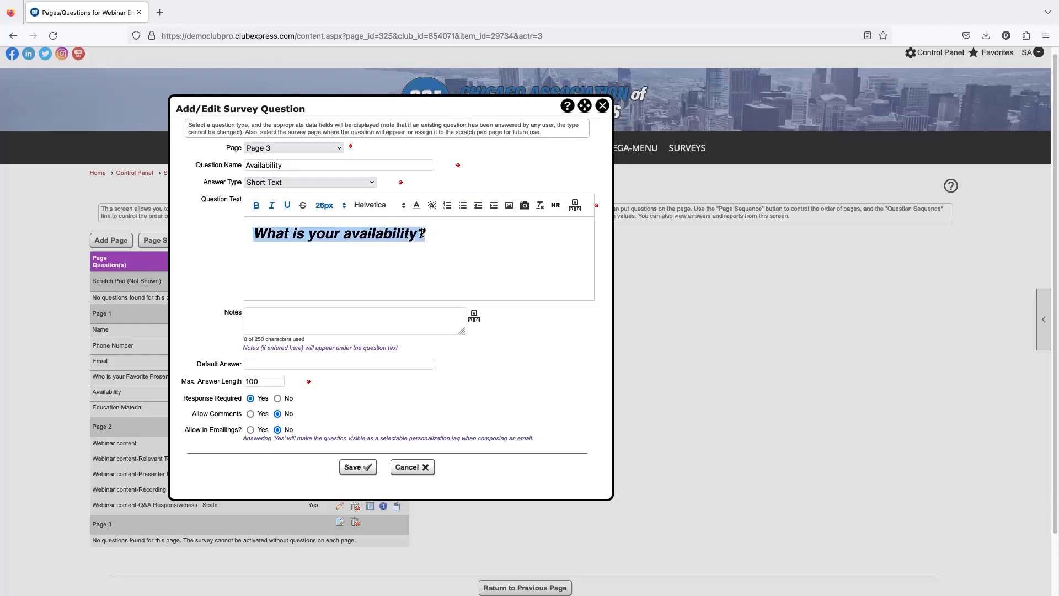
Enter "Weekdays Only" as the note shown under the question text
{"action": "scroll", "coordinate": [422, 238], "scroll_direction": "down", "scroll_amount": 1}
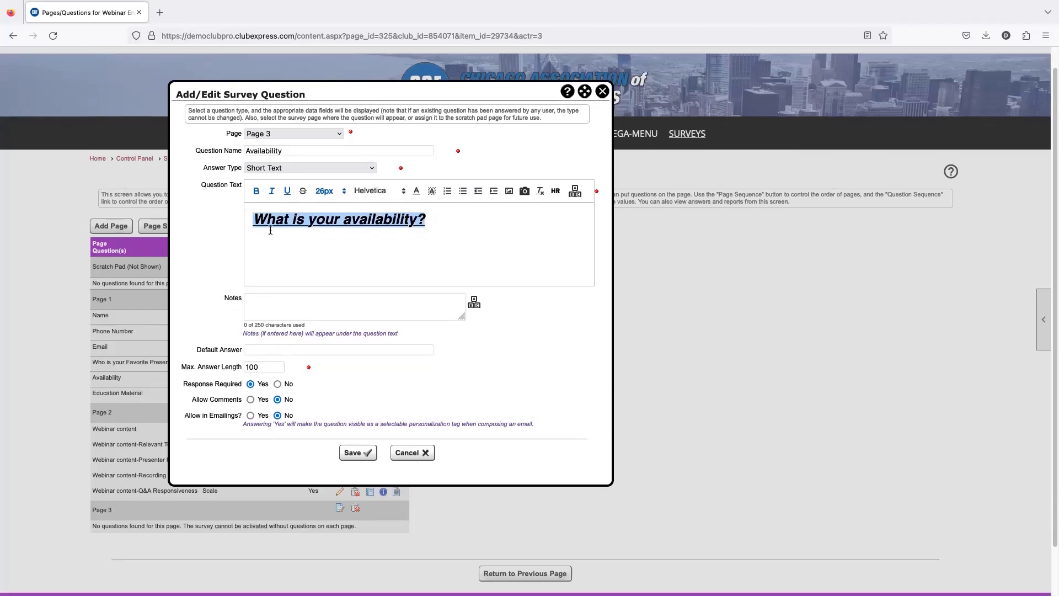
{"action": "left_click_drag", "start_coordinate": [221, 307], "coordinate": [239, 303]}
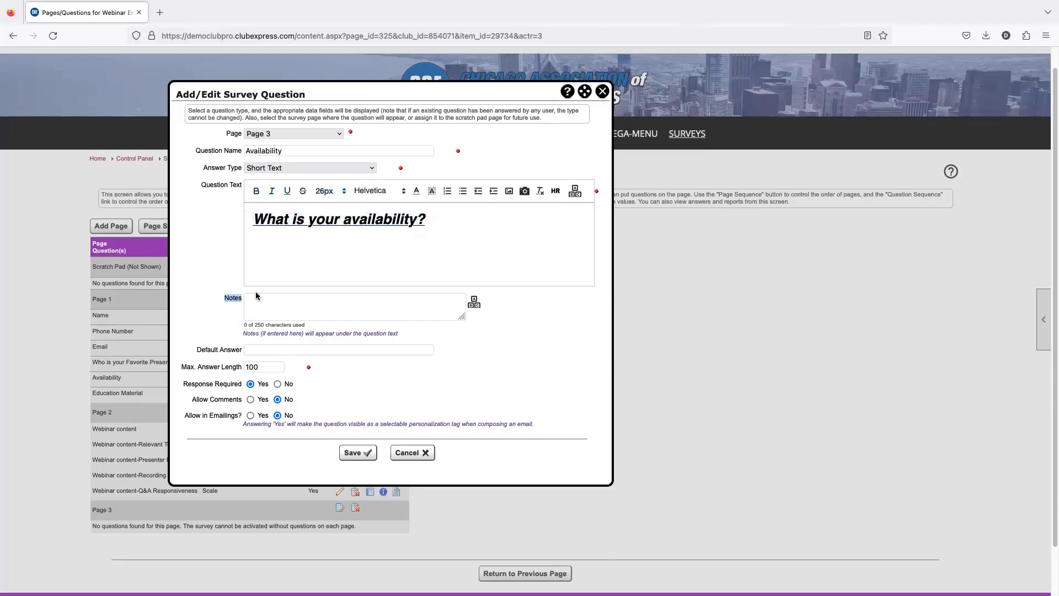
{"action": "left_click", "coordinate": [261, 310]}
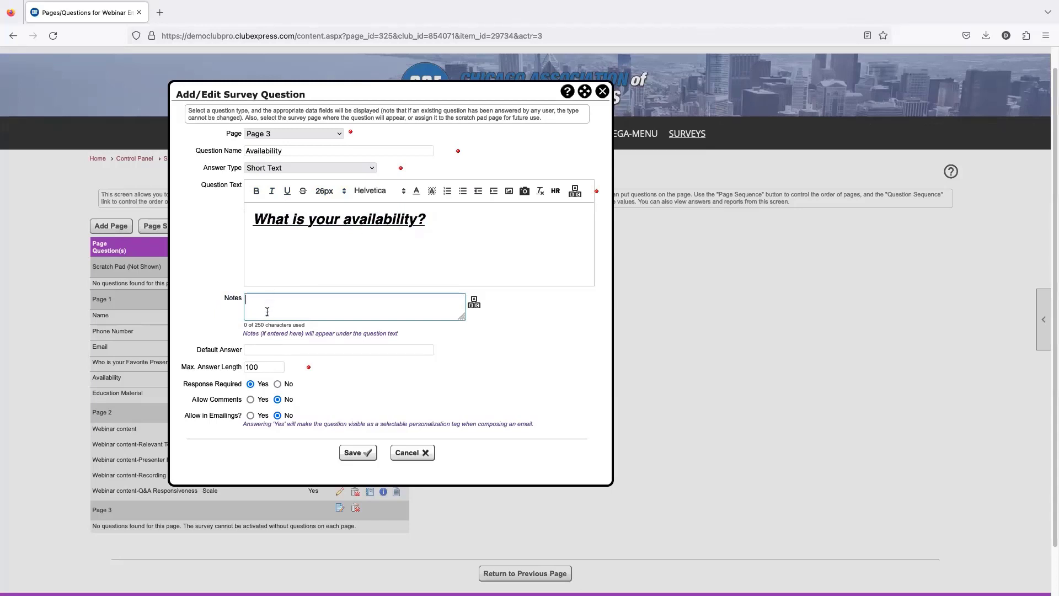
{"action": "type", "text": "Weekdays Only"}
{"action": "triple_click", "coordinate": [258, 303]}
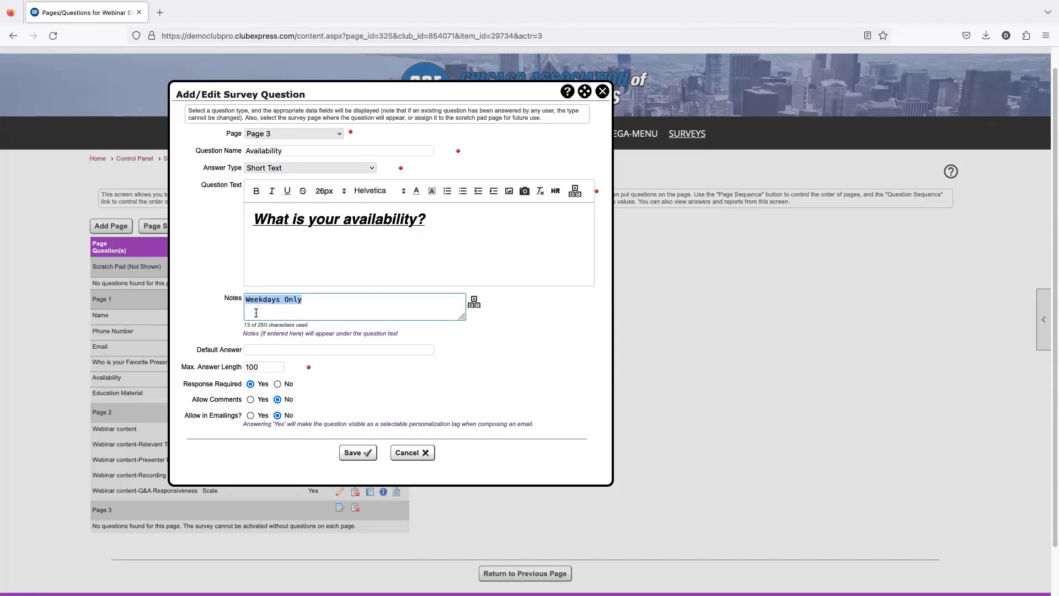
{"action": "left_click", "coordinate": [213, 310]}
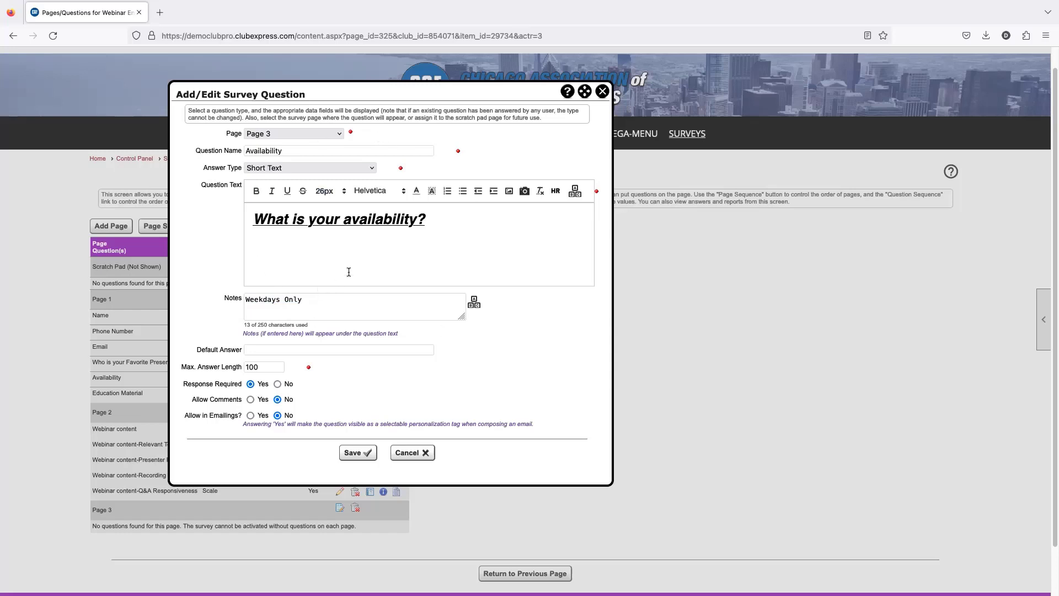
Try "Anytime" as the question's default answer and clear it again
{"action": "left_click_drag", "start_coordinate": [199, 351], "coordinate": [243, 351]}
{"action": "left_click", "coordinate": [259, 350]}
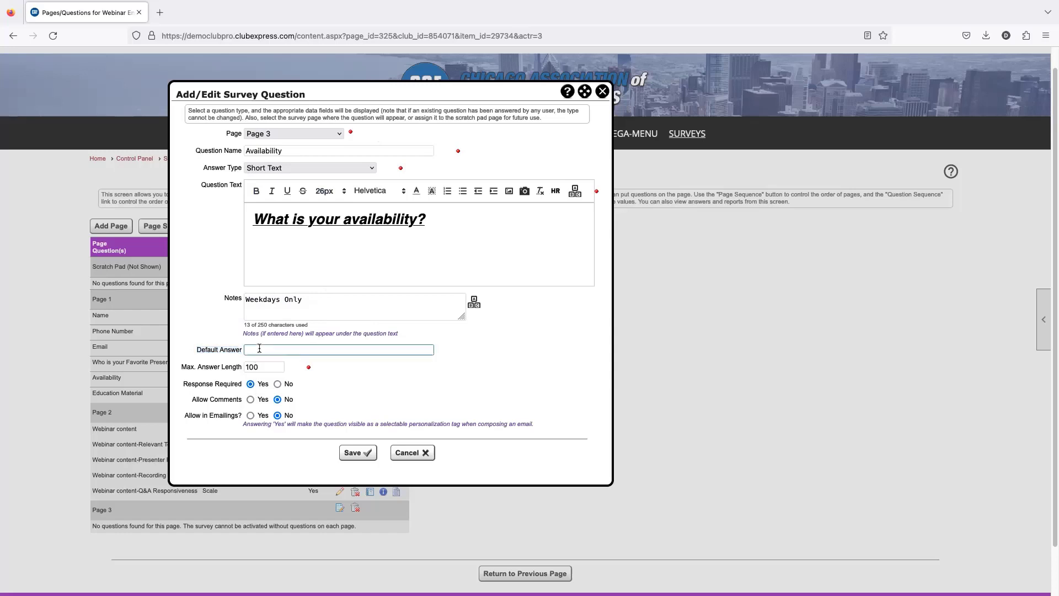
{"action": "type", "text": "Anytime"}
{"action": "left_click", "coordinate": [227, 351]}
{"action": "left_click", "coordinate": [295, 359]}
{"action": "left_click", "coordinate": [274, 356]}
{"action": "double_click", "coordinate": [247, 350]}
{"action": "left_click", "coordinate": [269, 355]}
{"action": "double_click", "coordinate": [270, 356]}
{"action": "key", "text": "BackSpace"}
Examine the question's maximum answer length and its response, comments and emailing options
{"action": "left_click_drag", "start_coordinate": [186, 367], "coordinate": [214, 371]}
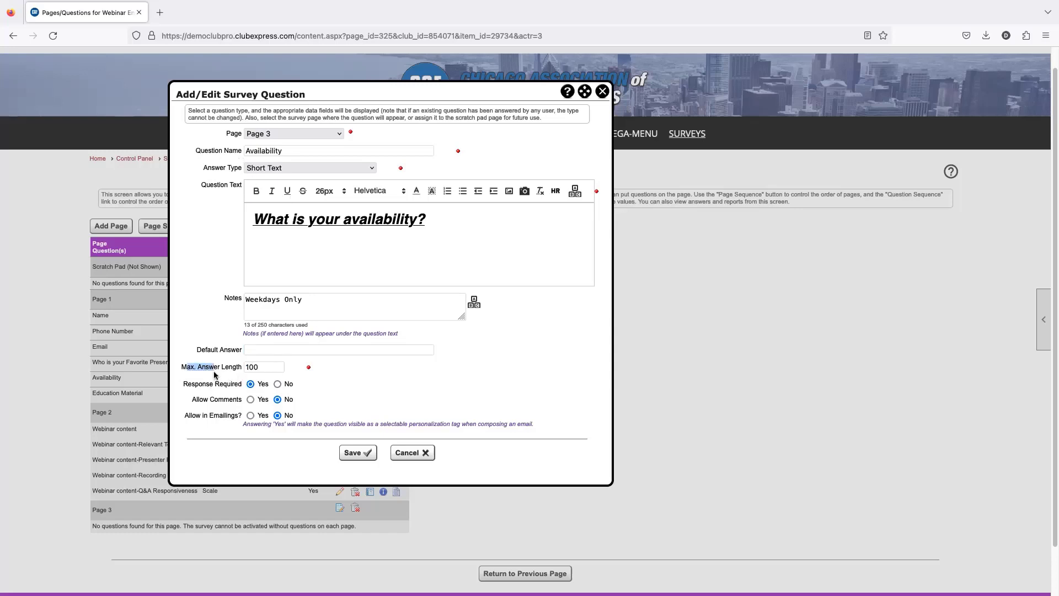
{"action": "left_click", "coordinate": [191, 373]}
{"action": "left_click", "coordinate": [269, 368]}
{"action": "left_click_drag", "start_coordinate": [270, 367], "coordinate": [239, 369]}
{"action": "left_click", "coordinate": [265, 370]}
{"action": "type", "text": "0"}
{"action": "scroll", "coordinate": [356, 366], "scroll_direction": "down", "scroll_amount": 1}
{"action": "left_click_drag", "start_coordinate": [181, 378], "coordinate": [330, 411]}
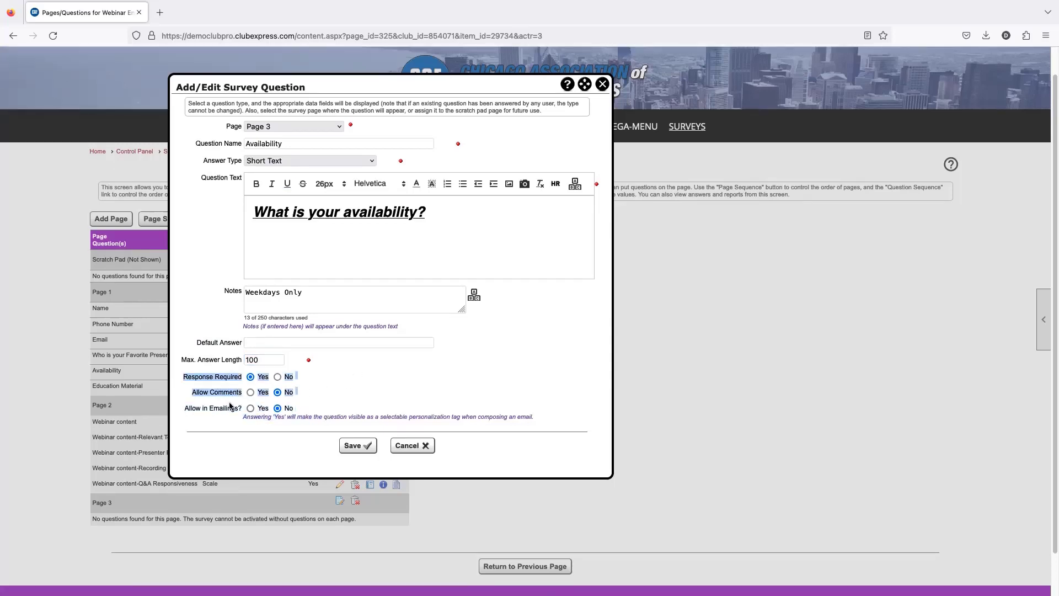
{"action": "left_click", "coordinate": [192, 402]}
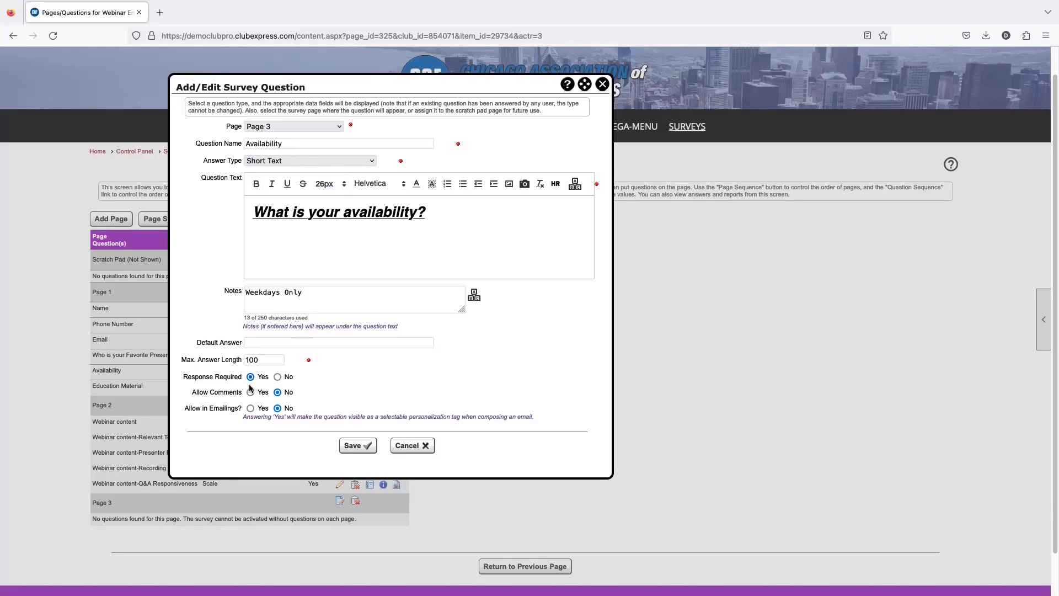
Keep Response Required at Yes and set Allow Comments to Yes for the Availability question
{"action": "left_click", "coordinate": [278, 378]}
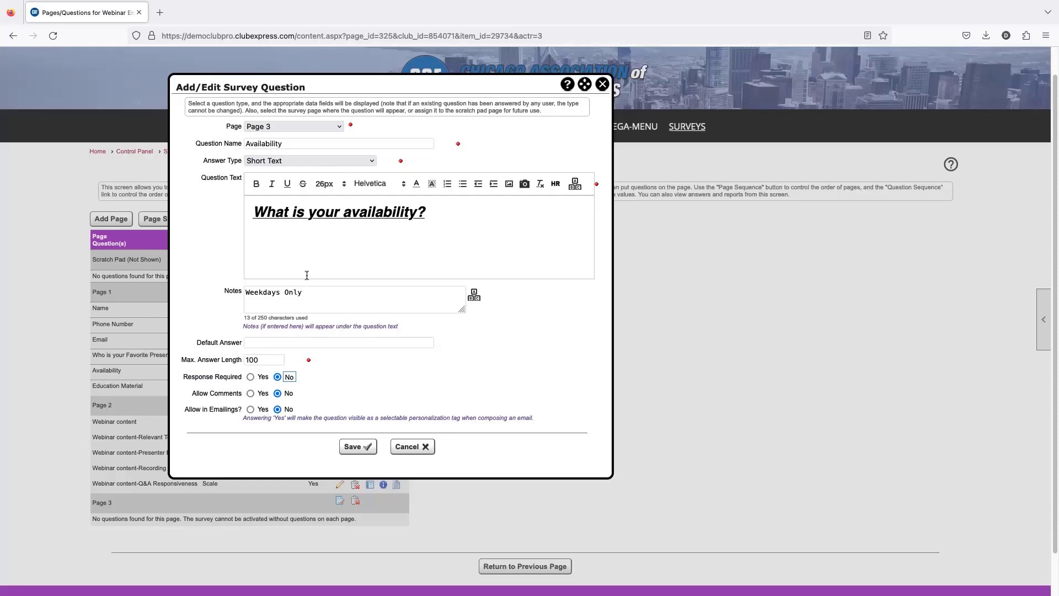
{"action": "left_click", "coordinate": [250, 377]}
{"action": "left_click", "coordinate": [253, 392]}
{"action": "left_click", "coordinate": [252, 391]}
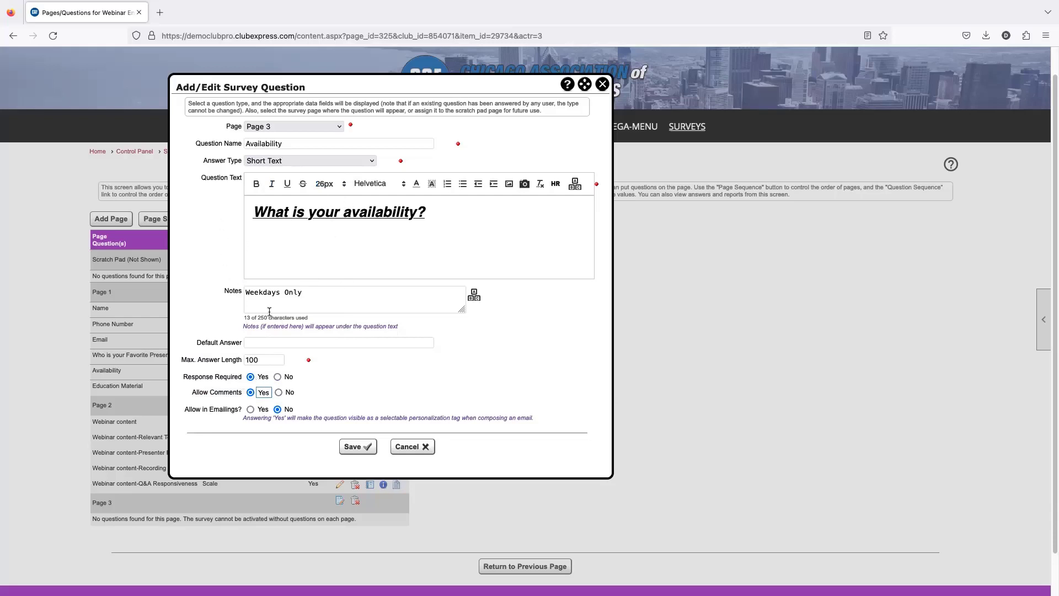
Enlarge the Notes box slightly
{"action": "left_click_drag", "start_coordinate": [473, 318], "coordinate": [491, 323]}
{"action": "left_click", "coordinate": [309, 310]}
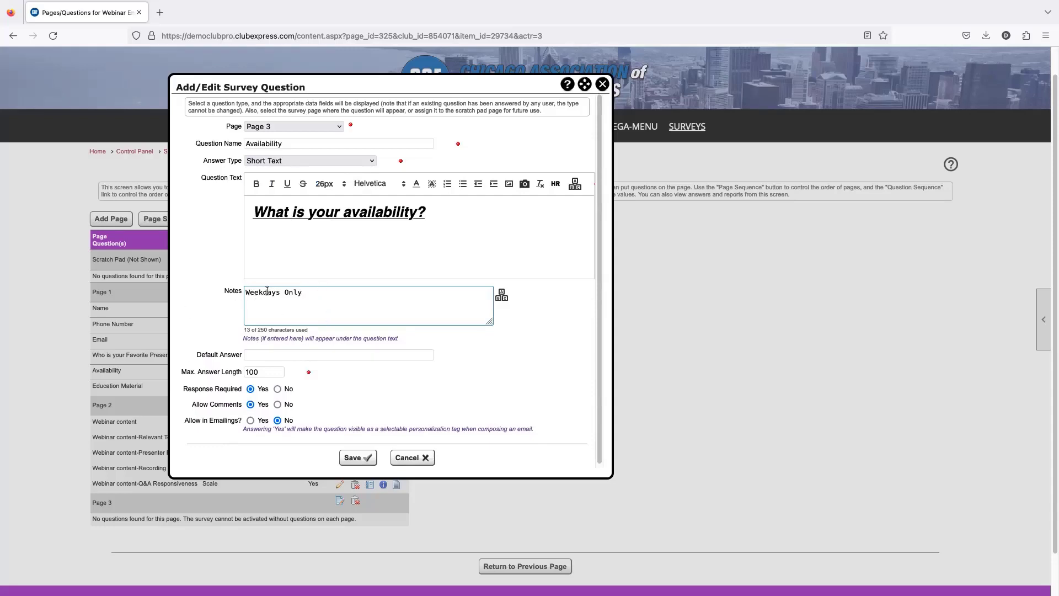
{"action": "left_click_drag", "start_coordinate": [202, 406], "coordinate": [243, 405]}
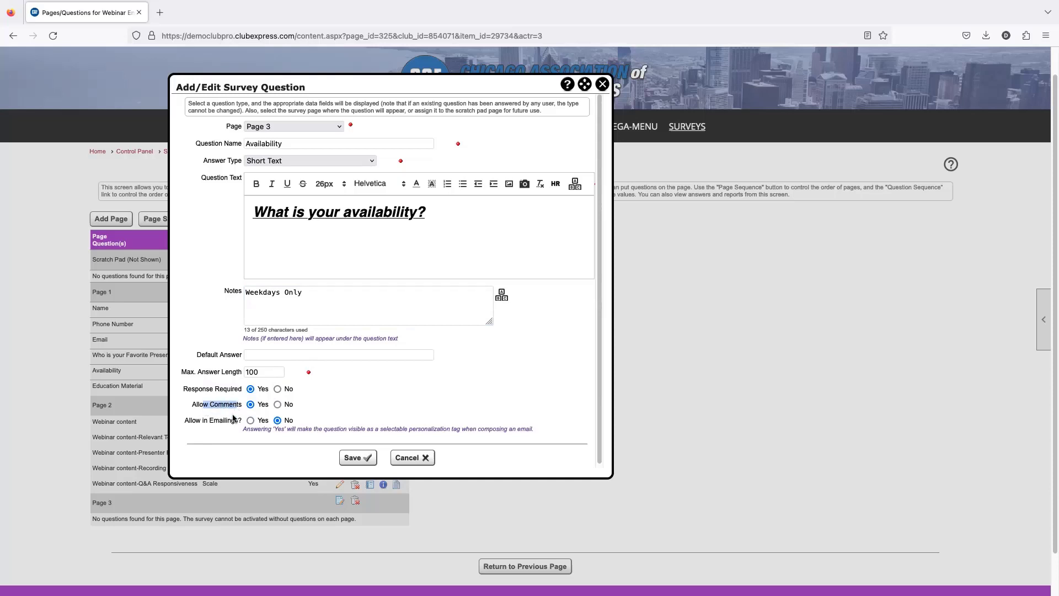
{"action": "left_click", "coordinate": [214, 408]}
Try allowing the question in emailings and set the option back to No
{"action": "left_click_drag", "start_coordinate": [193, 423], "coordinate": [239, 422]}
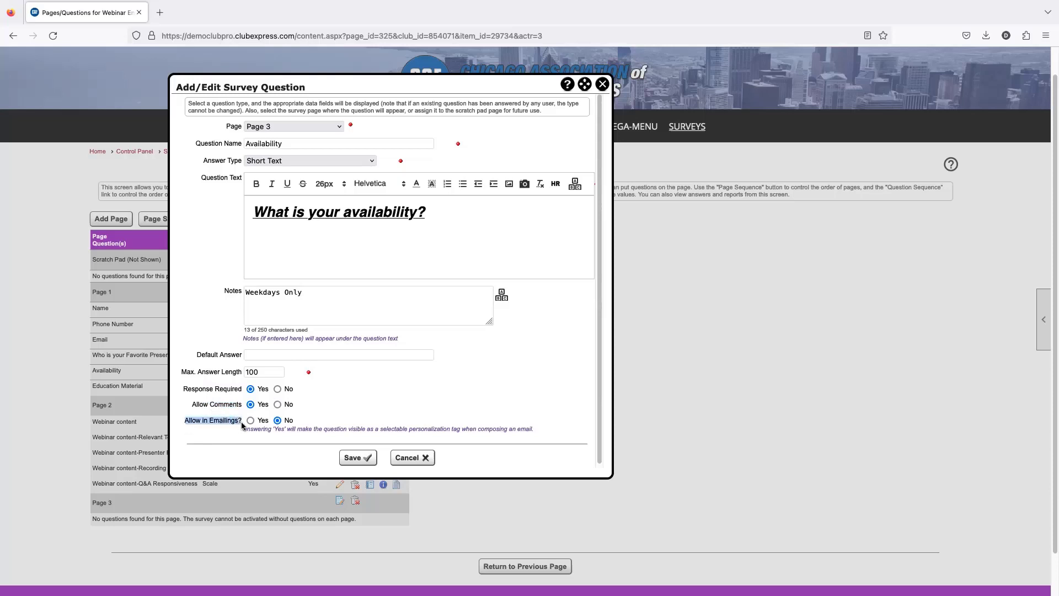
{"action": "left_click", "coordinate": [237, 438]}
{"action": "left_click", "coordinate": [251, 421]}
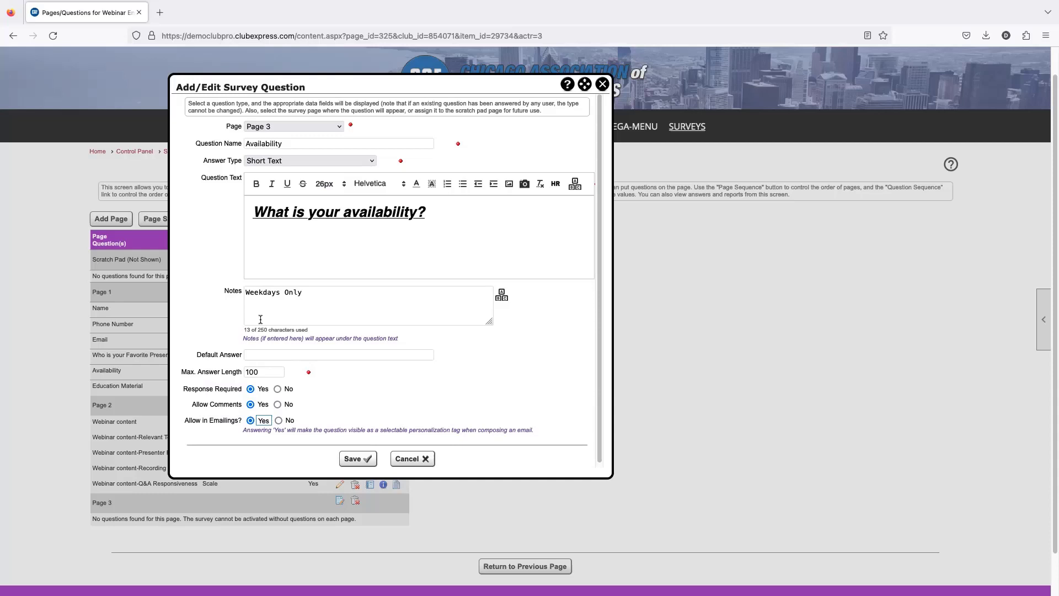
{"action": "left_click_drag", "start_coordinate": [179, 422], "coordinate": [308, 424]}
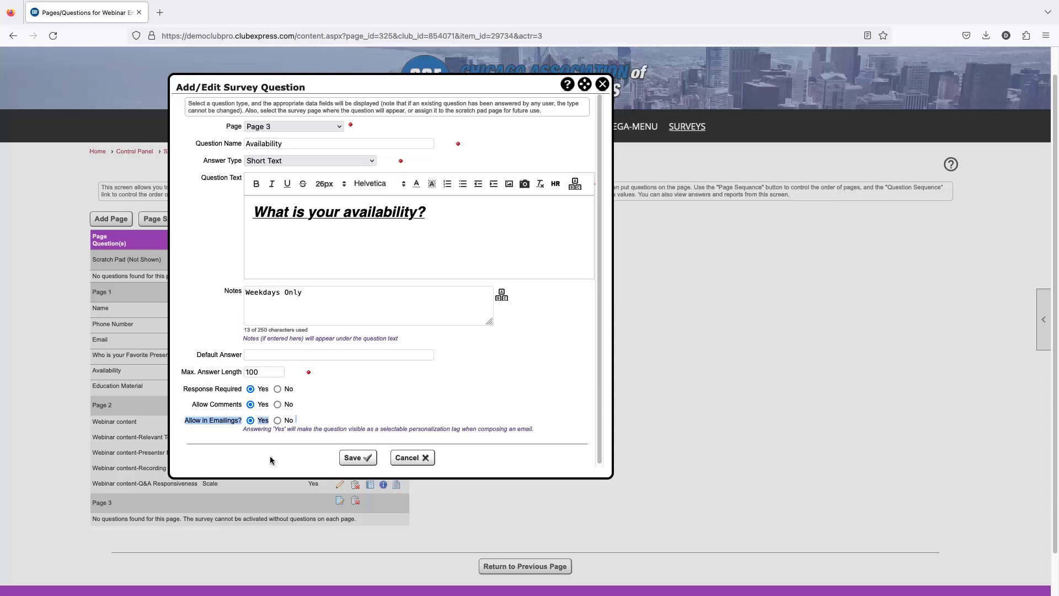
{"action": "left_click", "coordinate": [201, 421]}
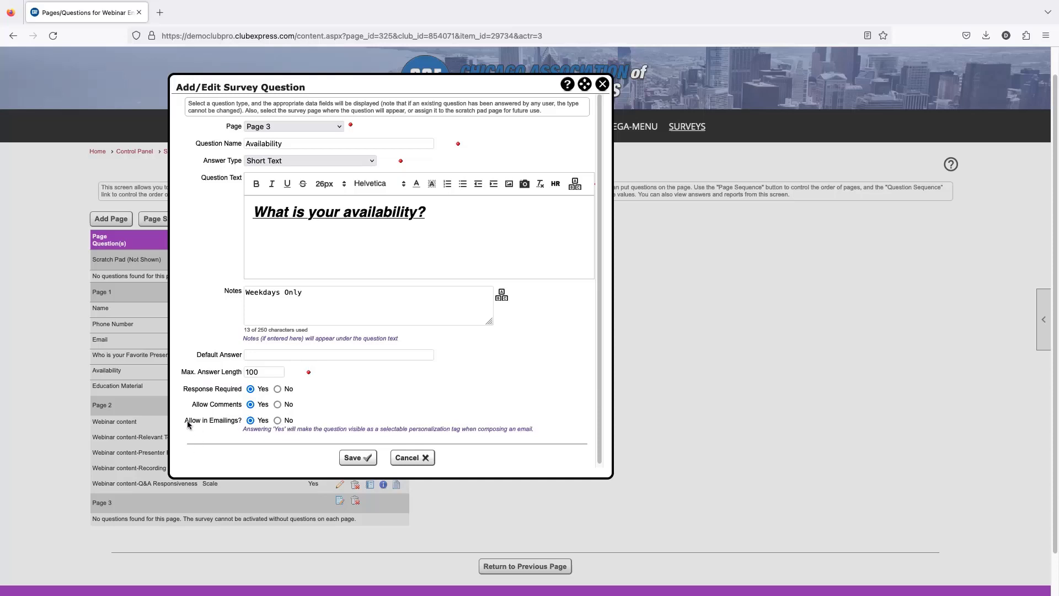
{"action": "left_click_drag", "start_coordinate": [188, 424], "coordinate": [240, 425]}
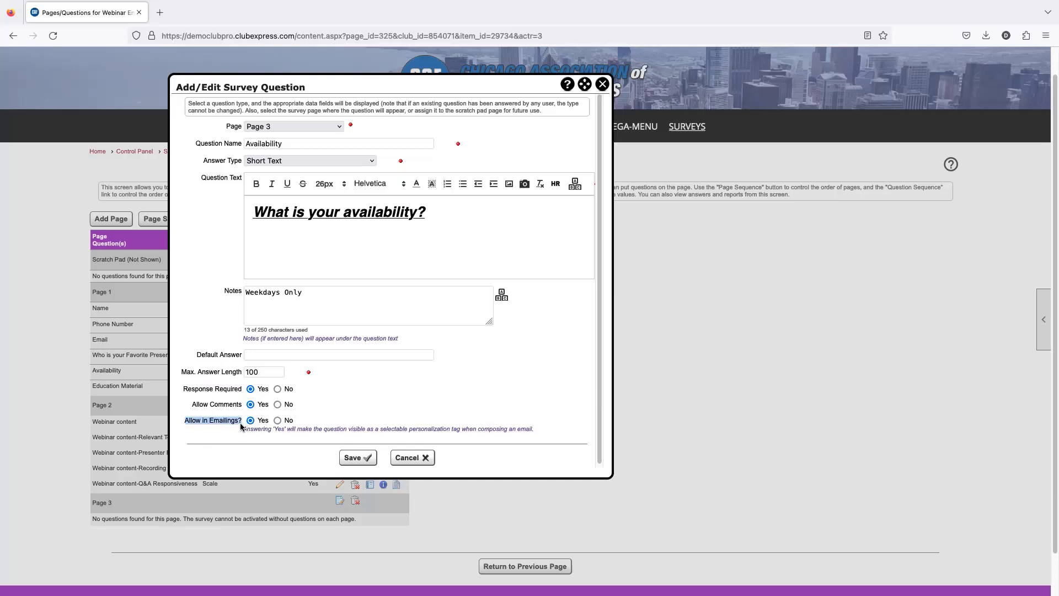
{"action": "left_click", "coordinate": [278, 421]}
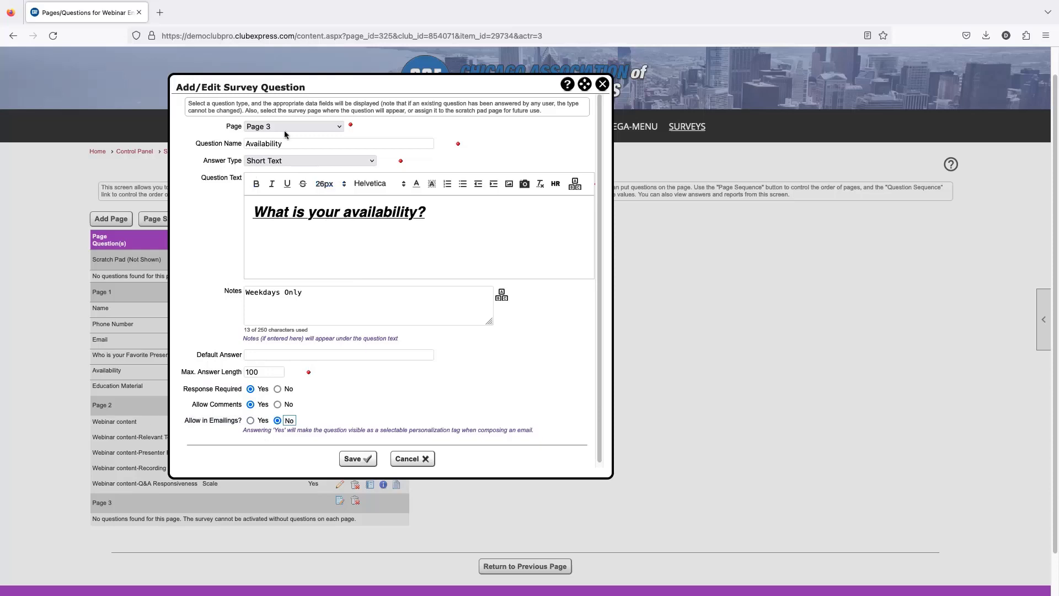
Save the Availability question to Page 3
{"action": "left_click", "coordinate": [352, 459]}
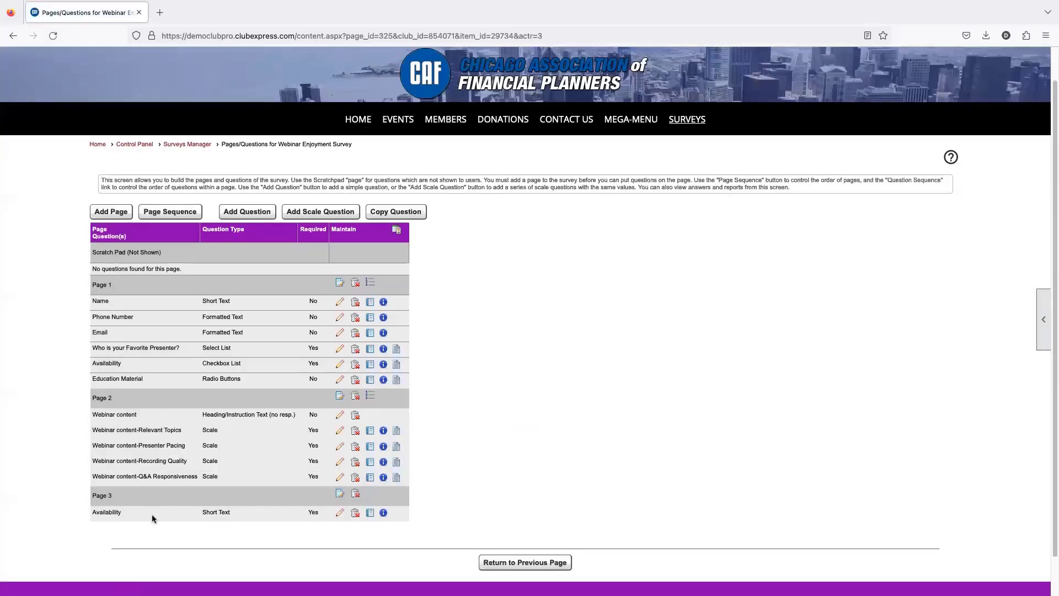
{"action": "double_click", "coordinate": [108, 512]}
Start a new survey question and set its answer type to Formatted Text
{"action": "left_click", "coordinate": [249, 214]}
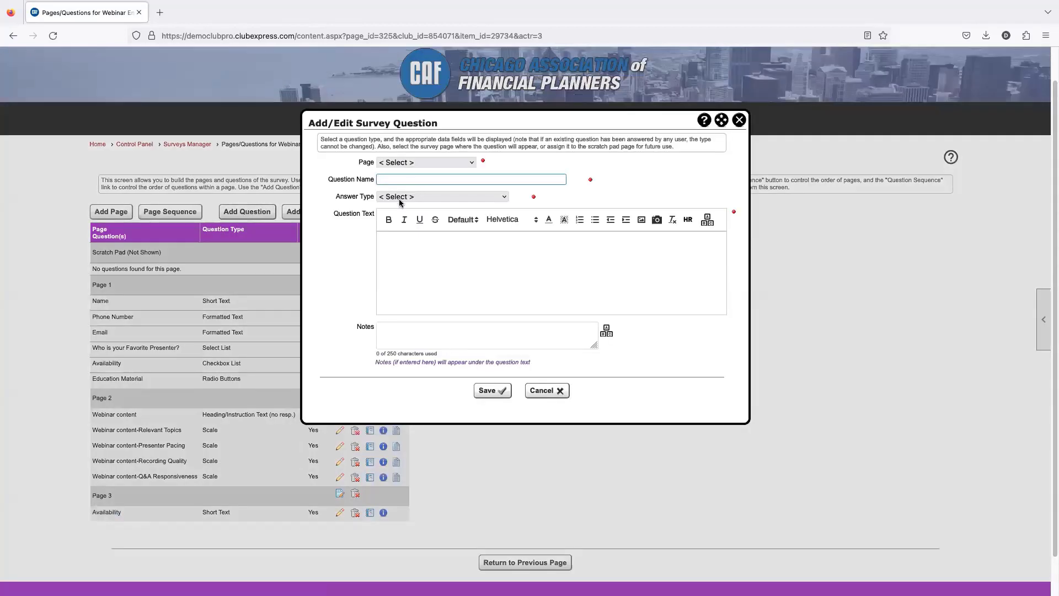
{"action": "left_click", "coordinate": [401, 198]}
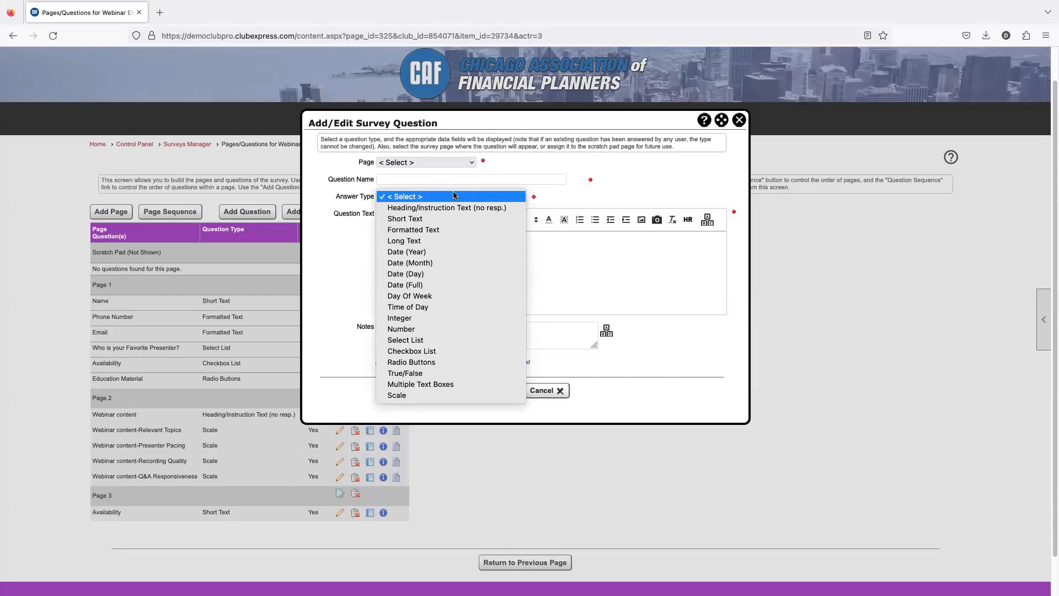
{"action": "left_click", "coordinate": [423, 233]}
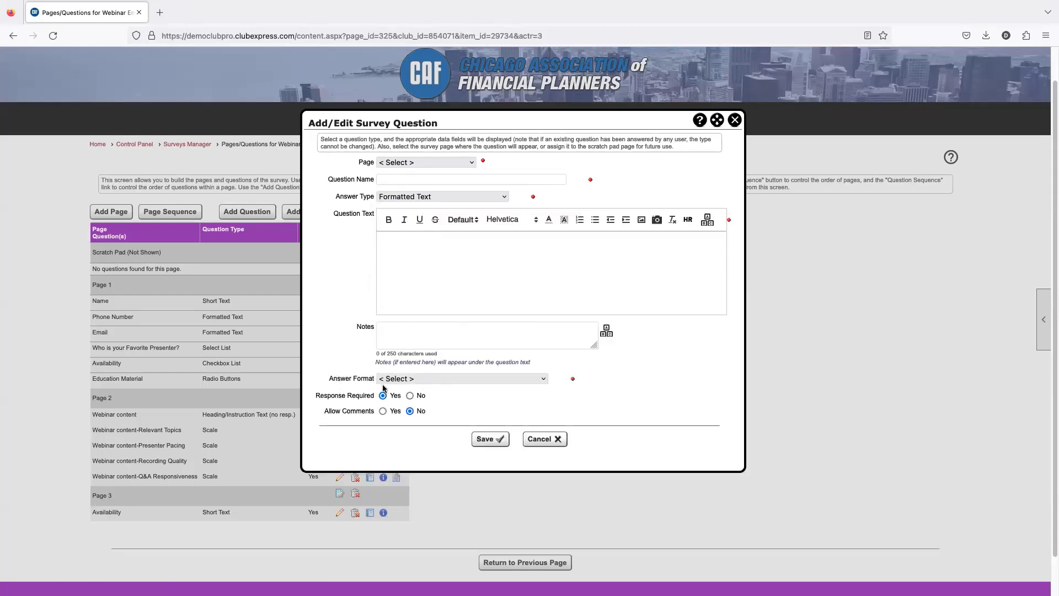
Try the Web Address (URL) and US Phone Number answer formats for the new question
{"action": "left_click_drag", "start_coordinate": [328, 383], "coordinate": [374, 384]}
{"action": "left_click", "coordinate": [392, 382]}
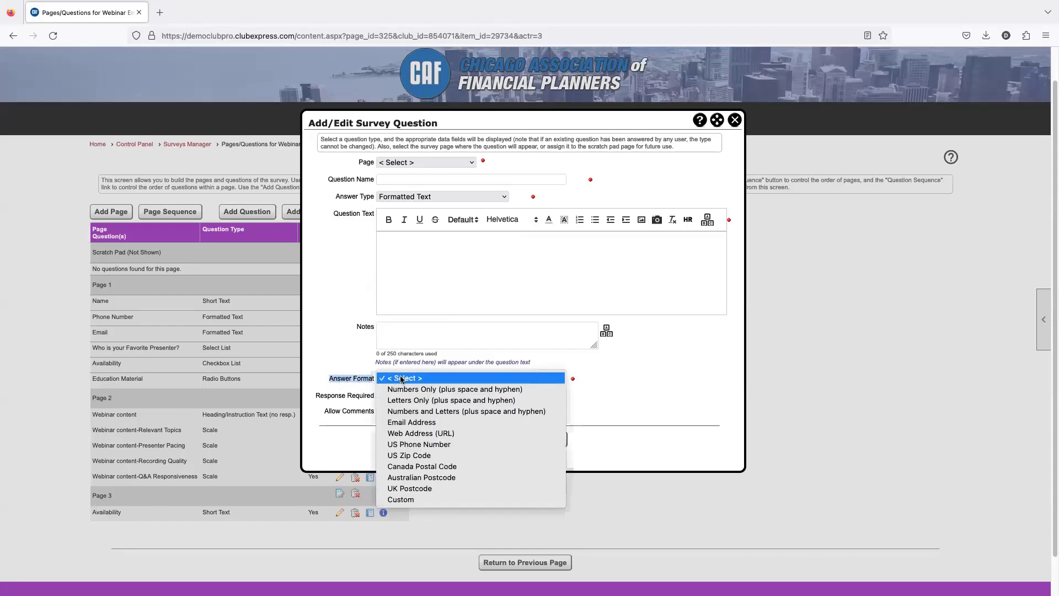
{"action": "left_click", "coordinate": [463, 434]}
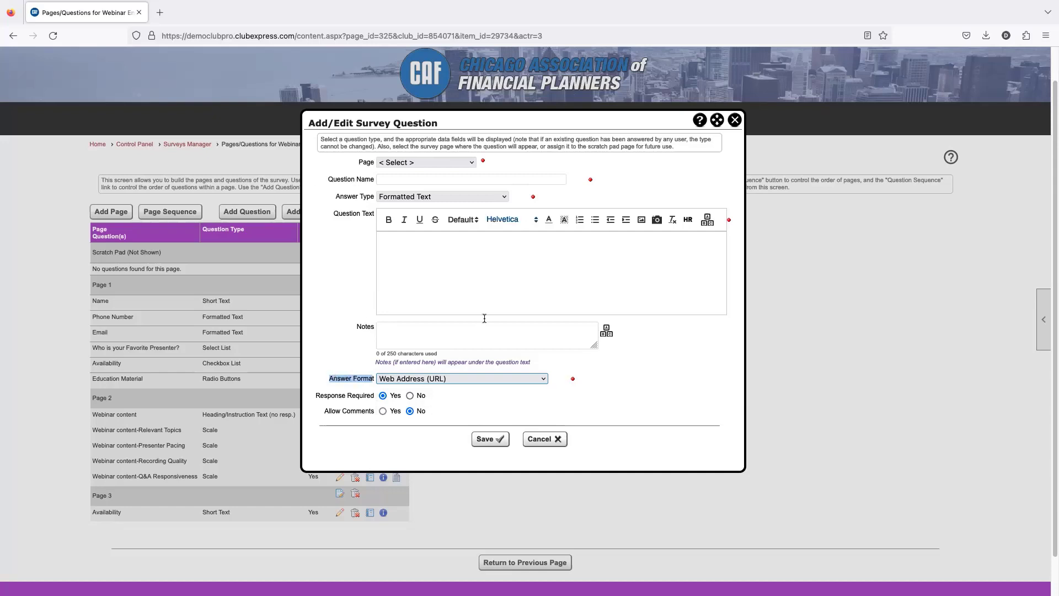
{"action": "left_click", "coordinate": [455, 378]}
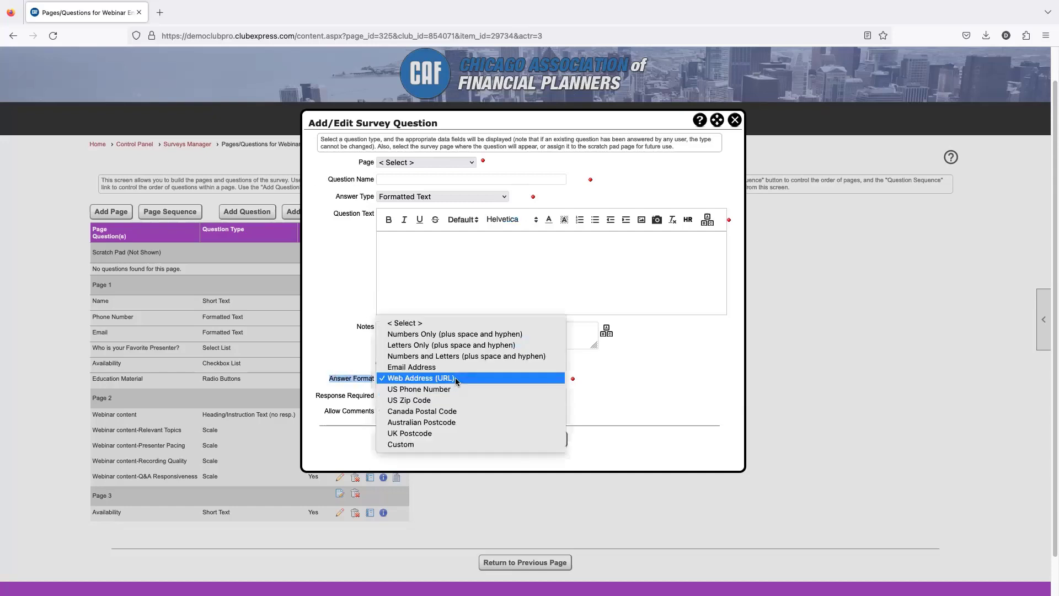
{"action": "left_click", "coordinate": [446, 389]}
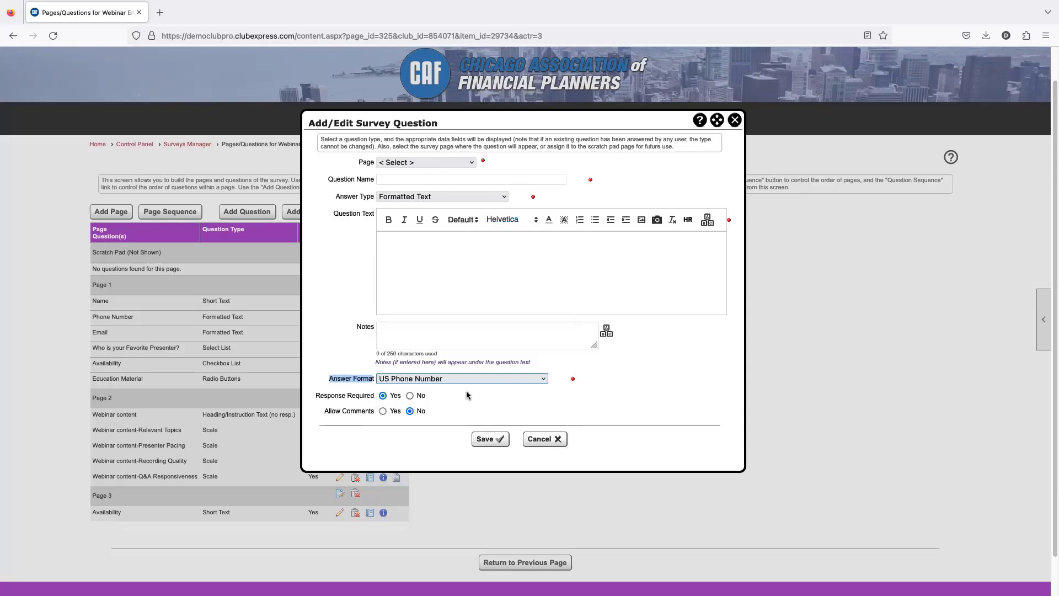
Try the Custom answer format for the new formatted-text question
{"action": "left_click", "coordinate": [465, 380]}
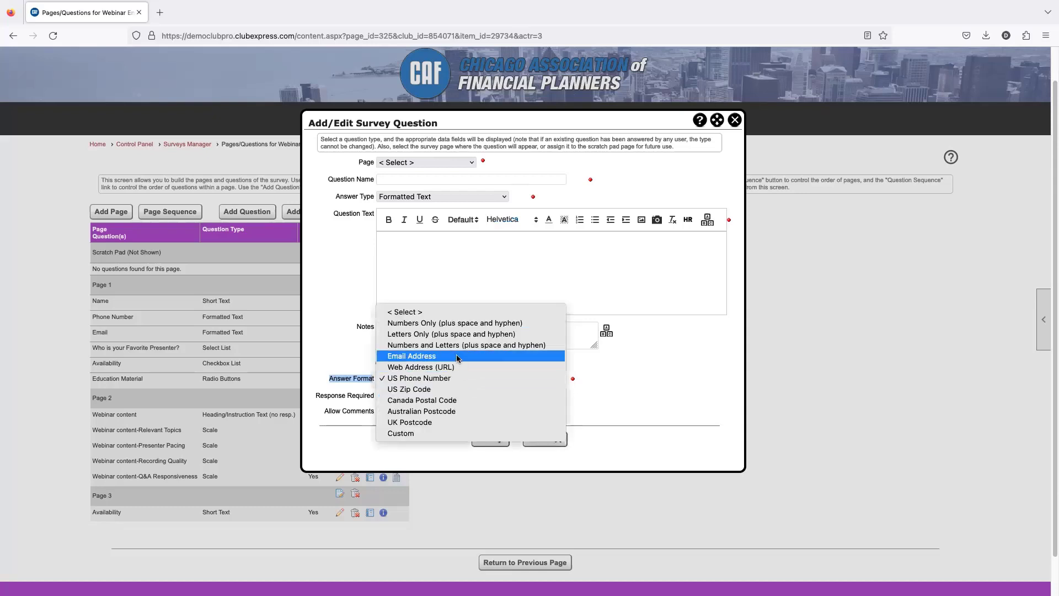
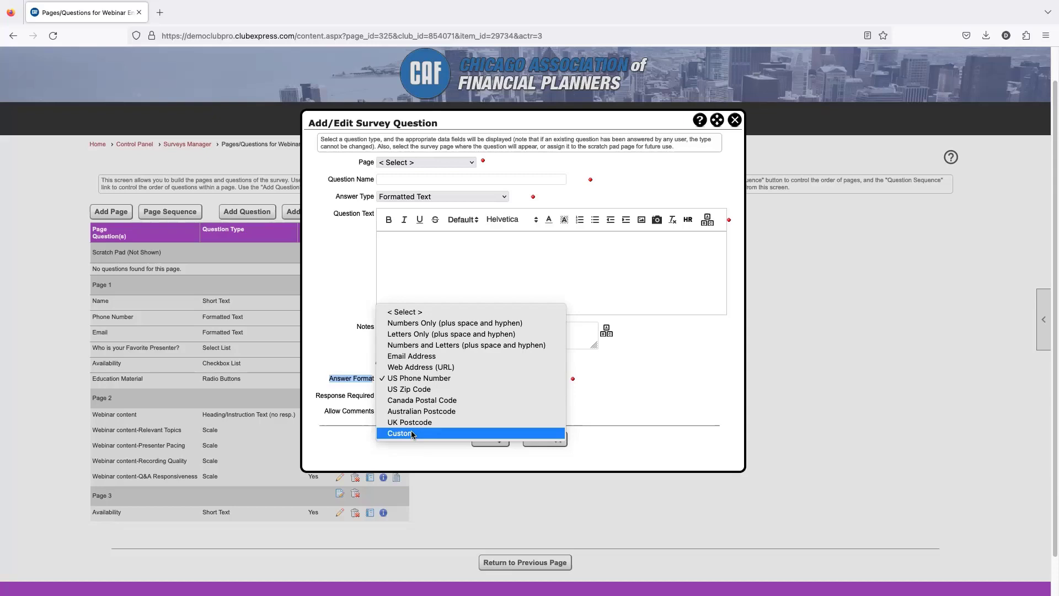
{"action": "left_click", "coordinate": [418, 439]}
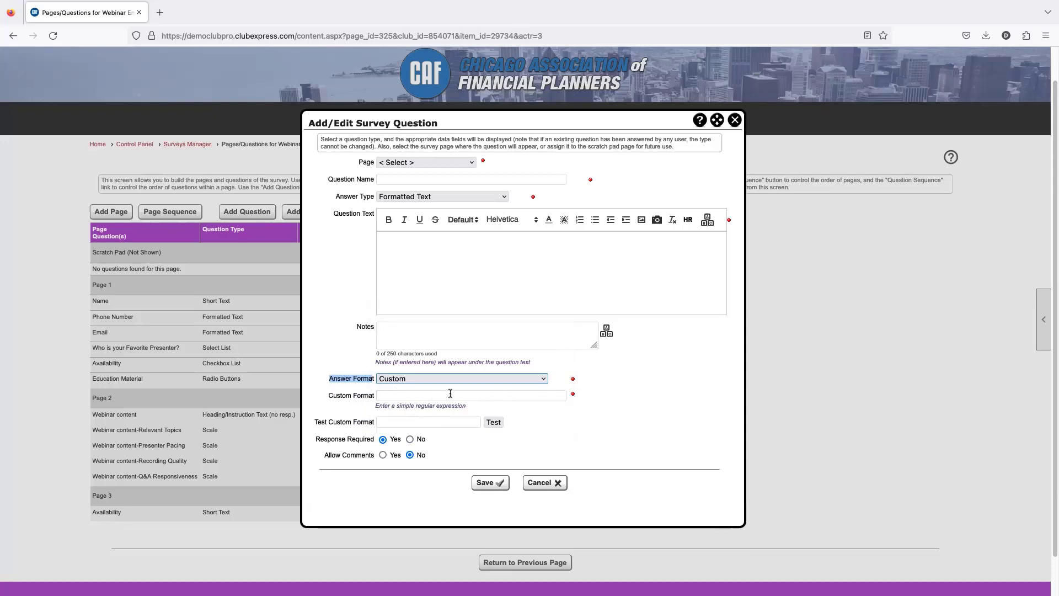
{"action": "left_click", "coordinate": [421, 379]}
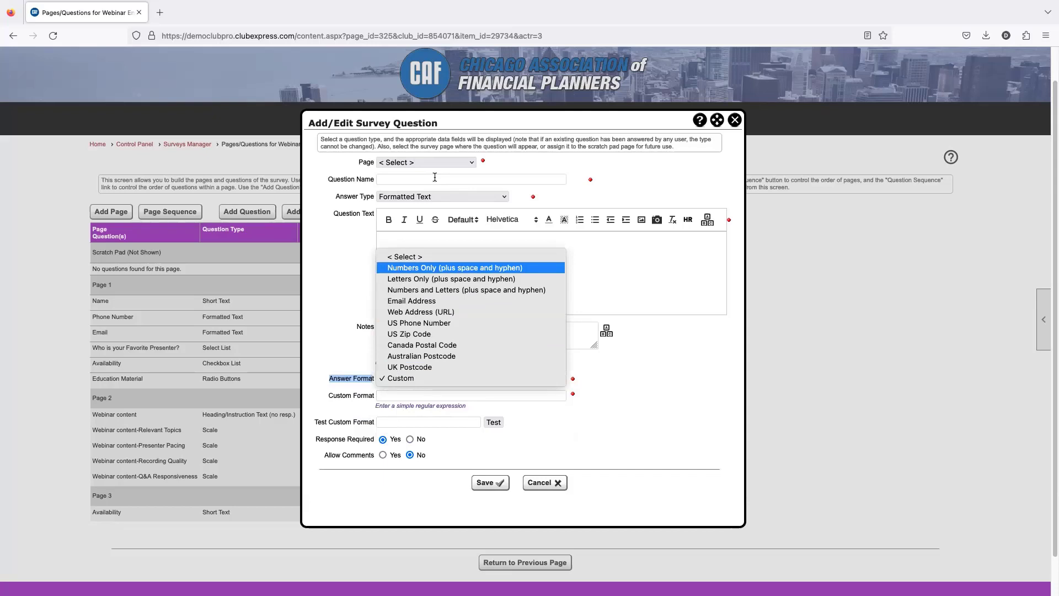
{"action": "left_click", "coordinate": [479, 198]}
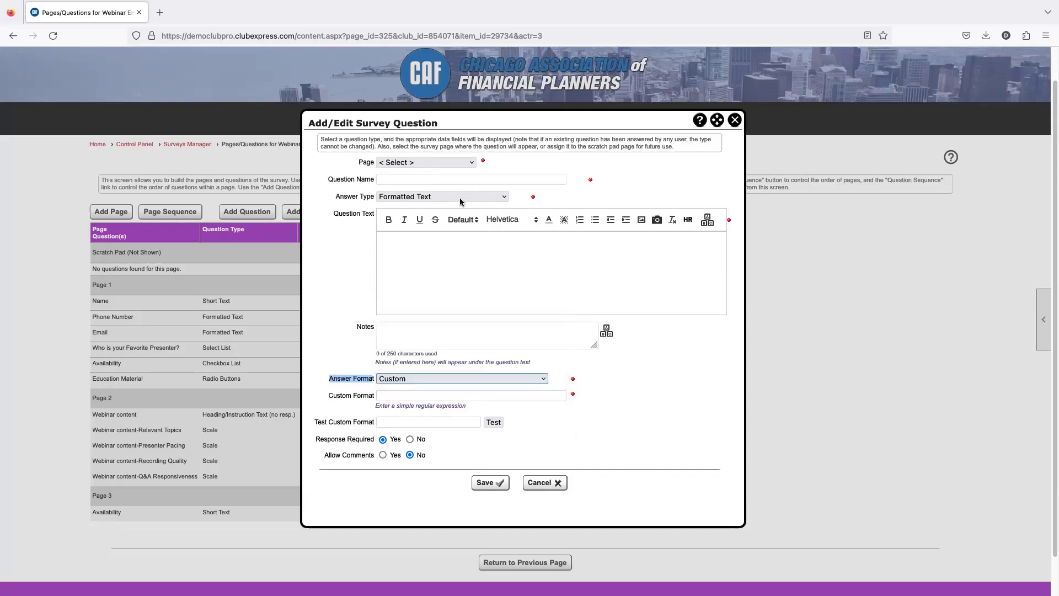
Try the Long Text answer type and examine its maximum answer length setting
{"action": "left_click", "coordinate": [462, 199]}
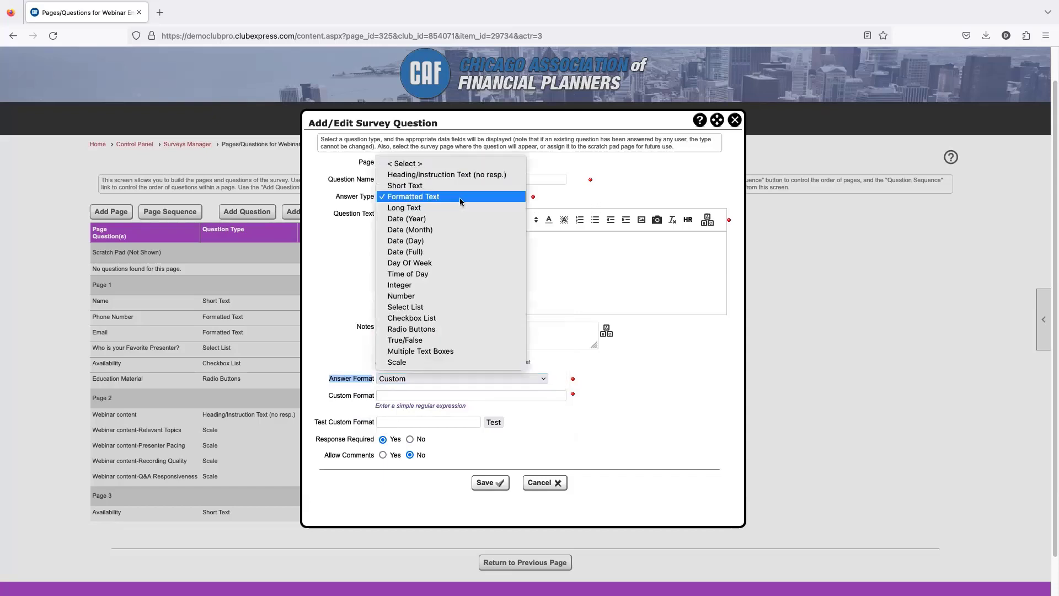
{"action": "left_click", "coordinate": [420, 207]}
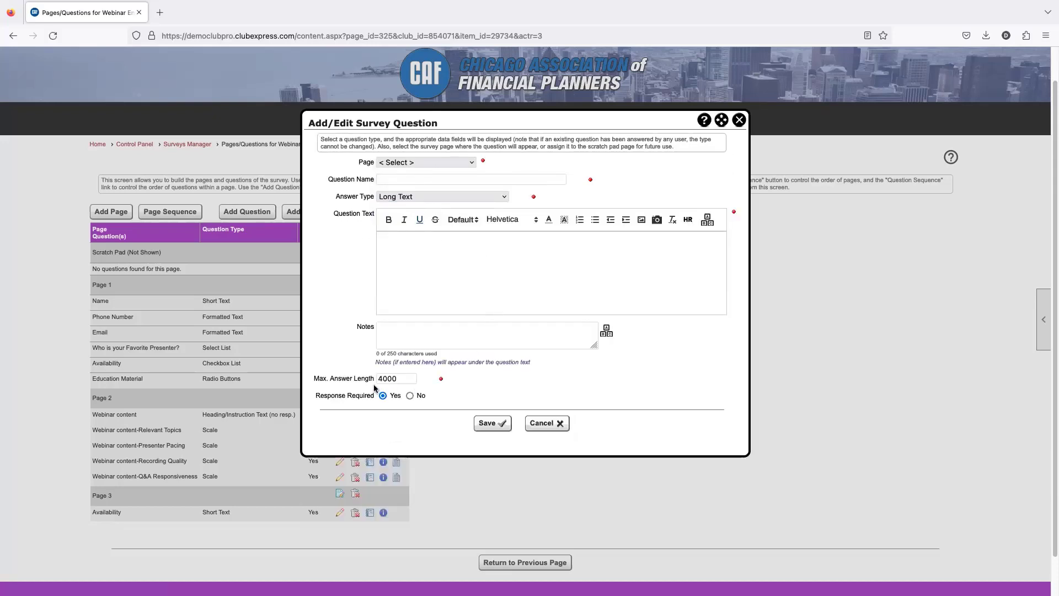
{"action": "double_click", "coordinate": [400, 378]}
Try the Day Of Week, Number and Integer answer types for the new question
{"action": "left_click", "coordinate": [398, 197]}
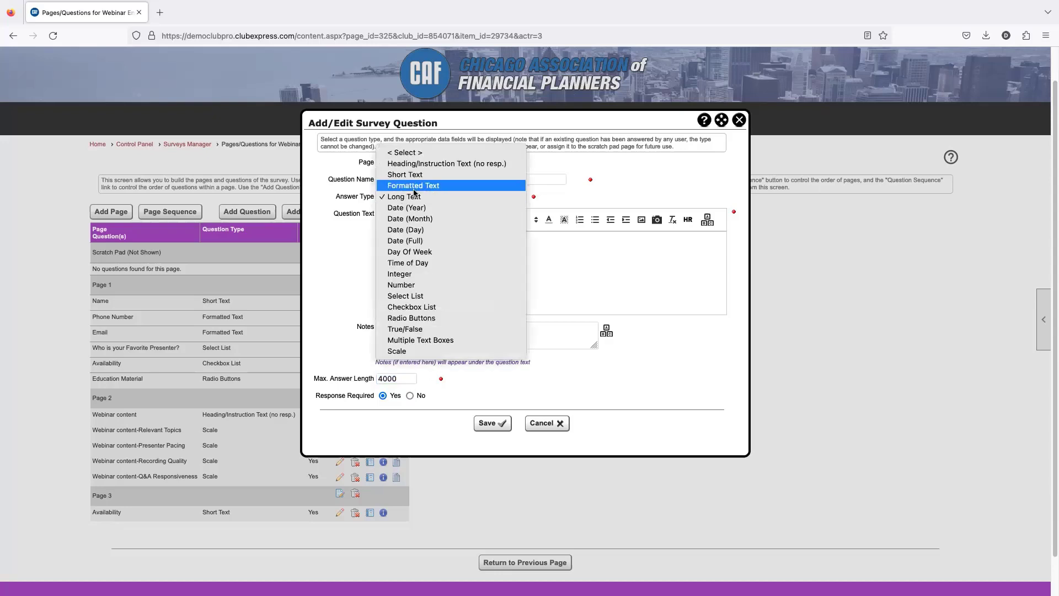
{"action": "left_click", "coordinate": [426, 252]}
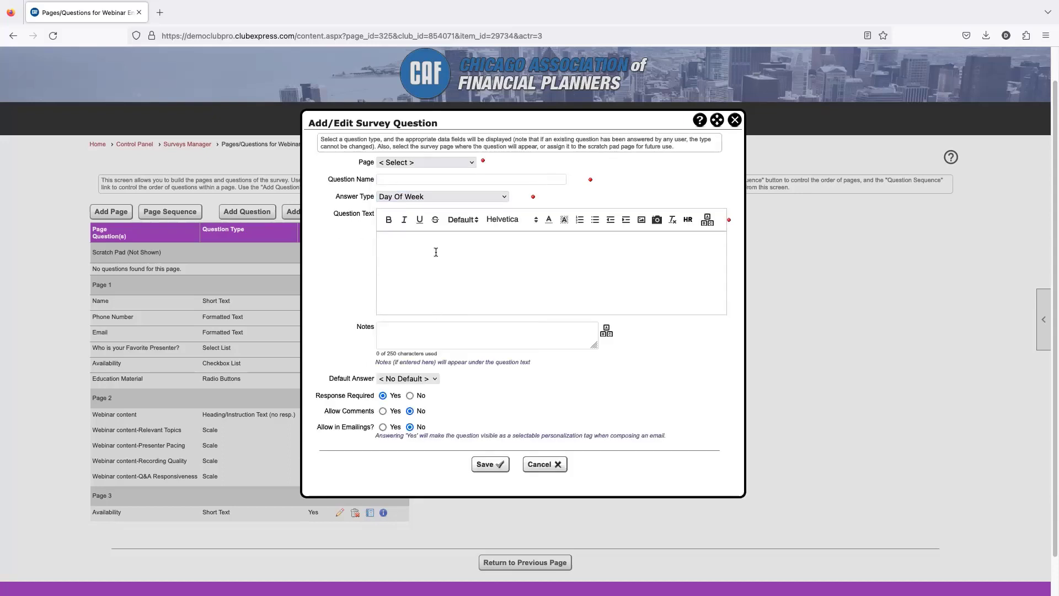
{"action": "left_click", "coordinate": [418, 199]}
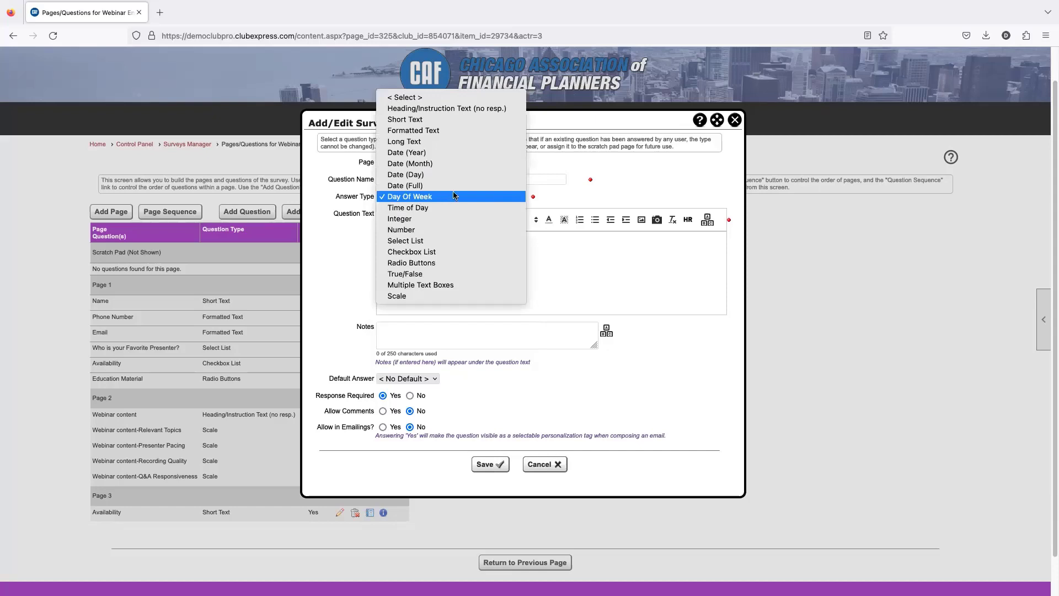
{"action": "left_click", "coordinate": [429, 229]}
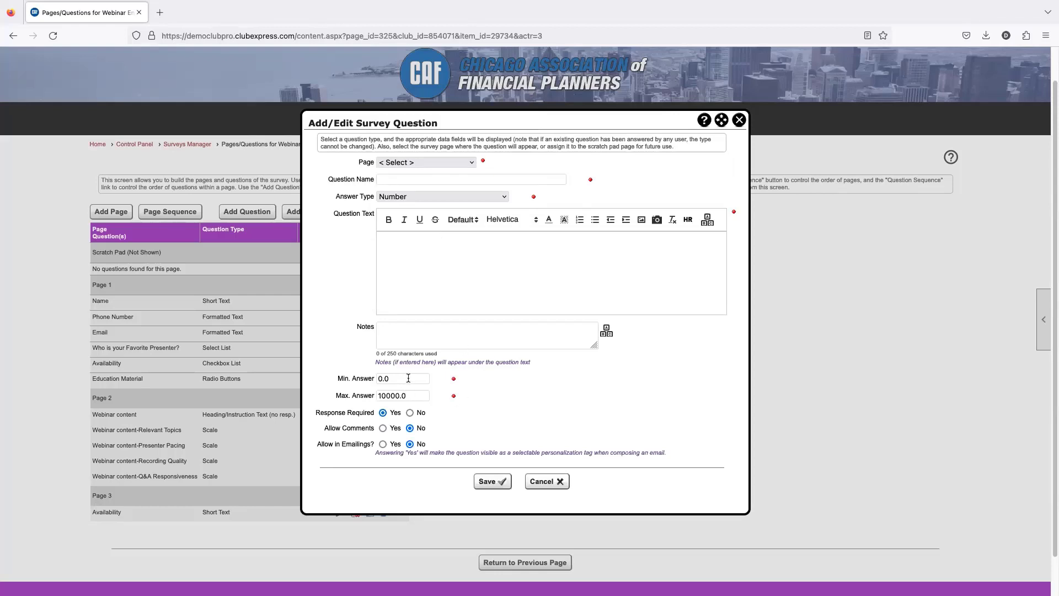
{"action": "left_click", "coordinate": [417, 197]}
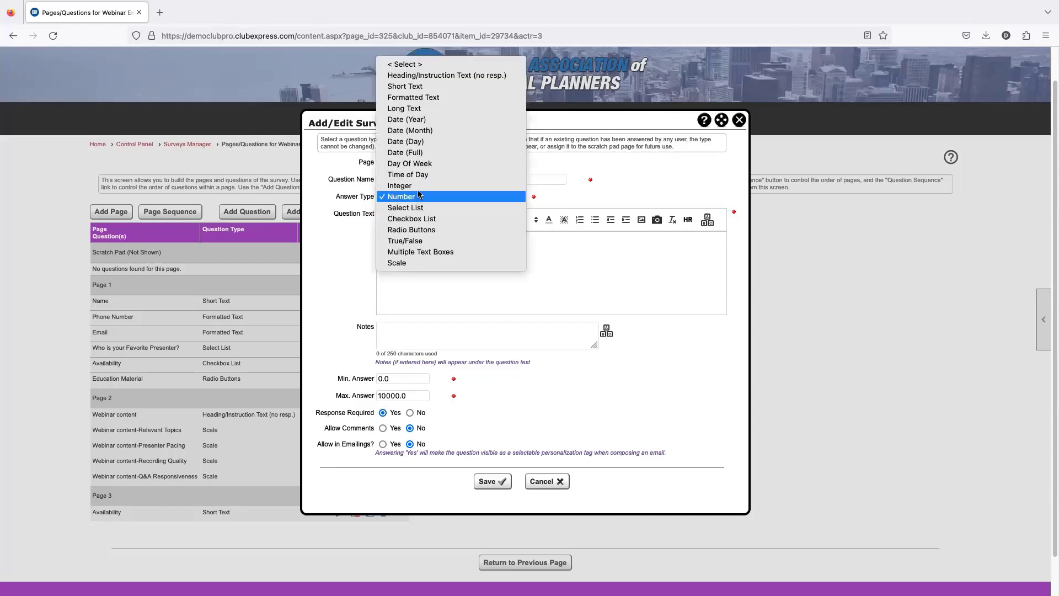
{"action": "left_click", "coordinate": [418, 186]}
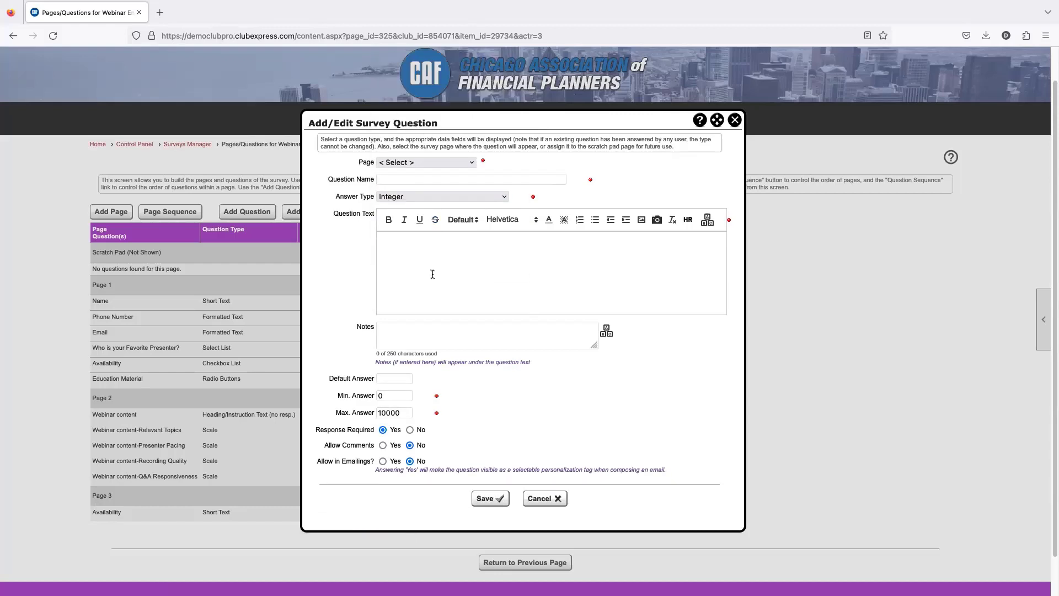
Set the new question's answer type to Select List
{"action": "left_click", "coordinate": [425, 200]}
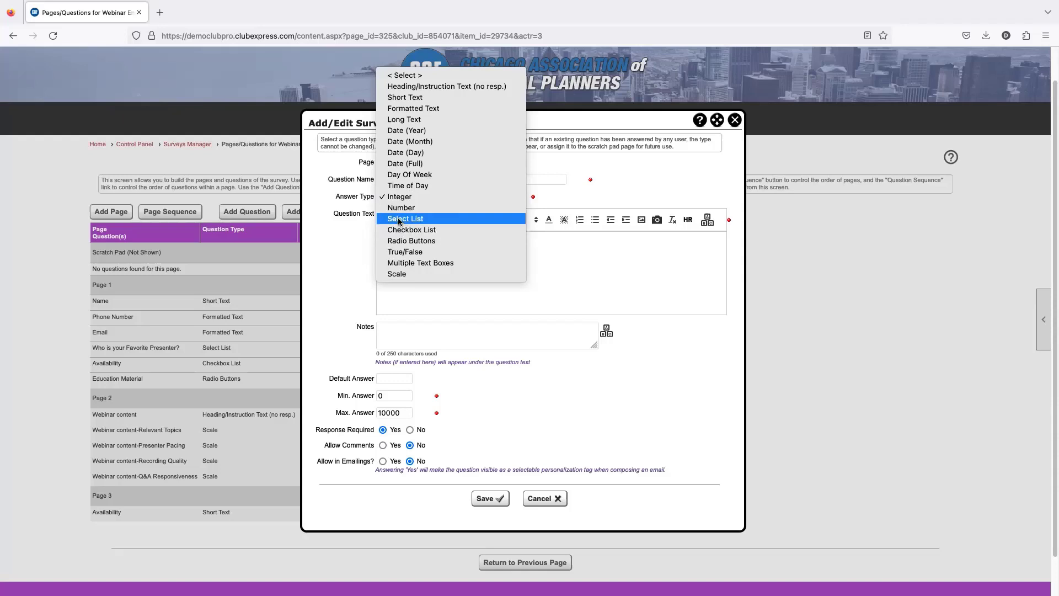
{"action": "left_click", "coordinate": [354, 234]}
{"action": "left_click_drag", "start_coordinate": [334, 198], "coordinate": [365, 198]}
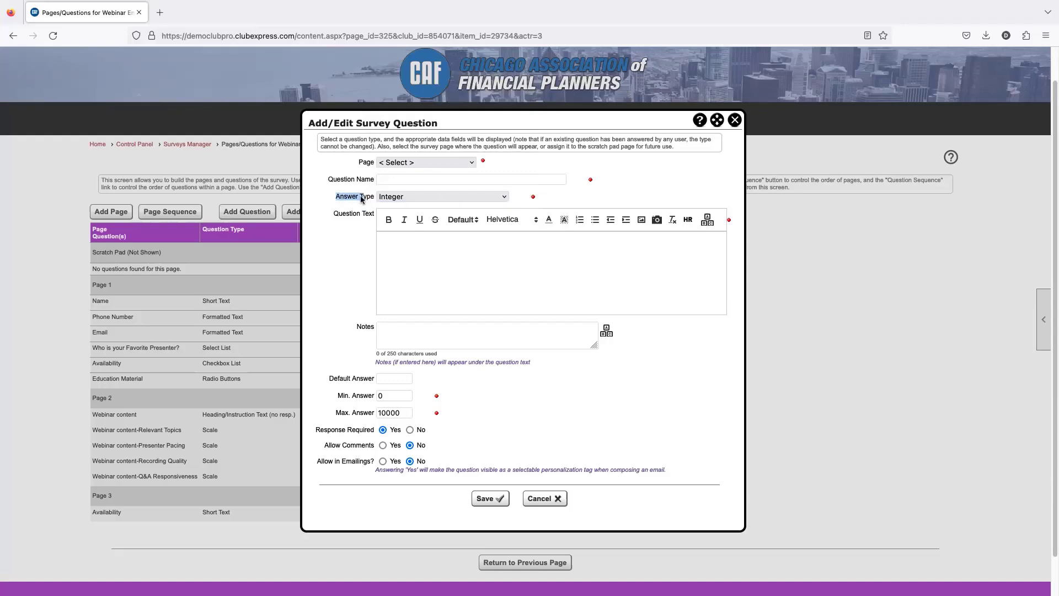
{"action": "left_click", "coordinate": [502, 196]}
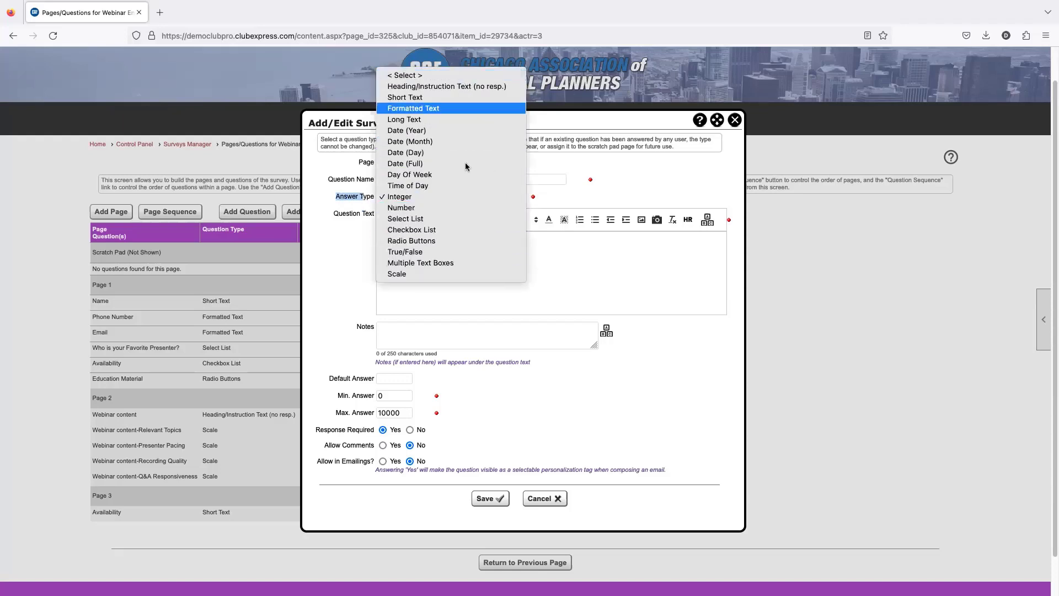
{"action": "left_click", "coordinate": [419, 219]}
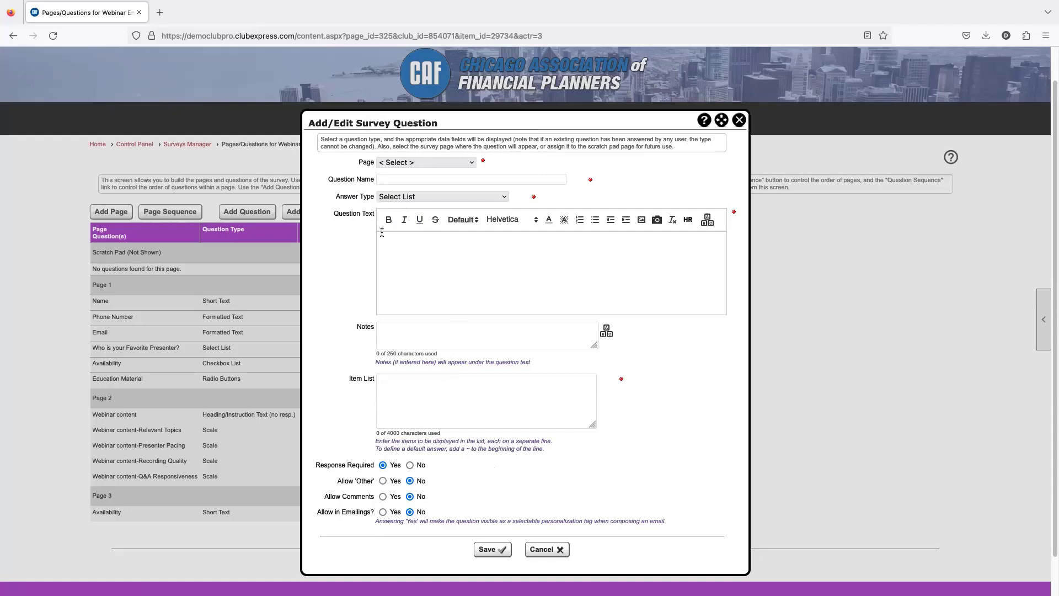
Fill the item list with the colours Blue, Red, Green, purple and Yellow
{"action": "left_click", "coordinate": [394, 387]}
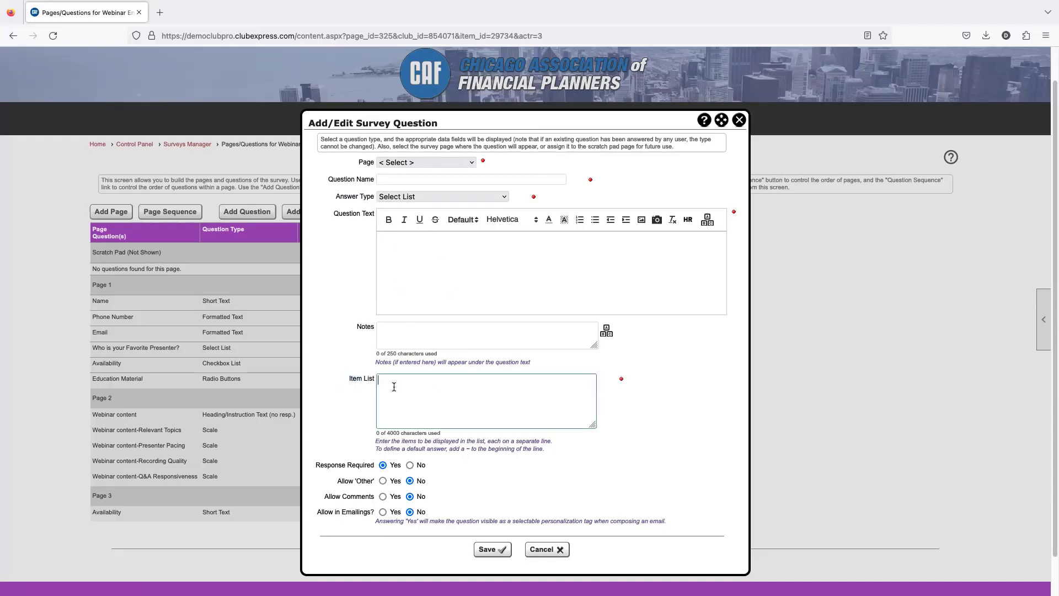
{"action": "left_click", "coordinate": [385, 266]}
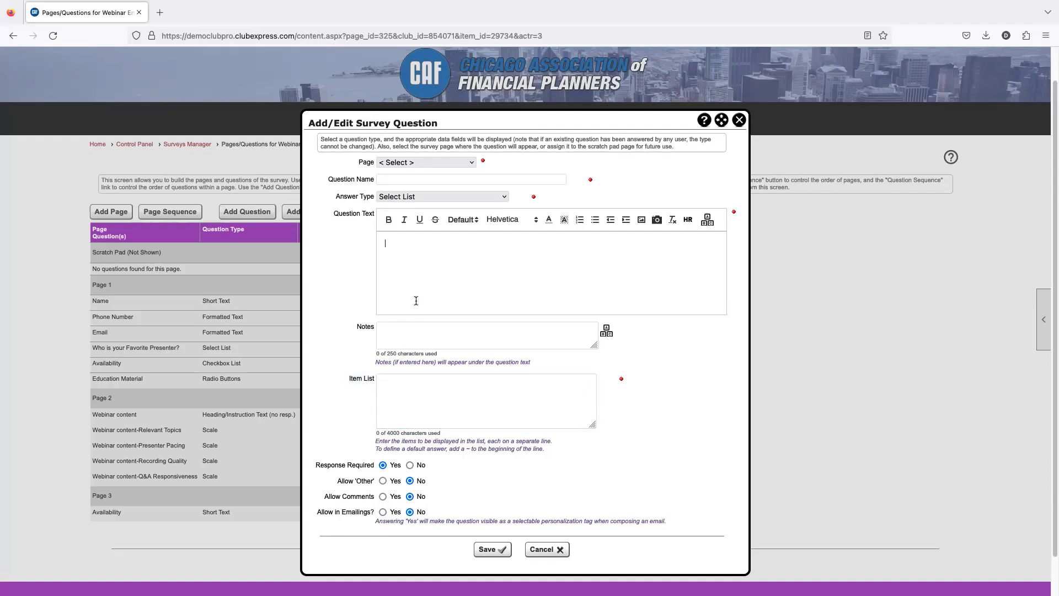
{"action": "left_click", "coordinate": [392, 413]}
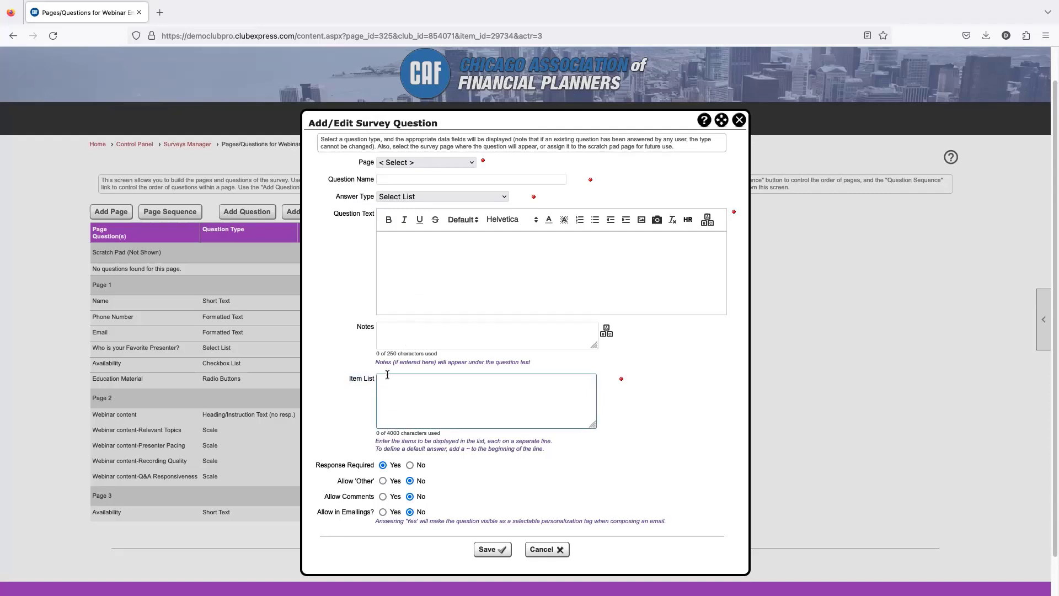
{"action": "type", "text": "Blue"}
{"action": "type", "text": "Red"}
{"action": "type", "text": "Gree"}
{"action": "type", "text": "n Yel"}
{"action": "type", "text": "l"}
{"action": "key", "text": "BackSpace"}
{"action": "key", "text": "BackSpace"}
{"action": "key", "text": "BackSpace"}
{"action": "key", "text": "BackSpace"}
{"action": "type", "text": "Yellow"}
{"action": "key", "text": "Return"}
{"action": "type", "text": "purple"}
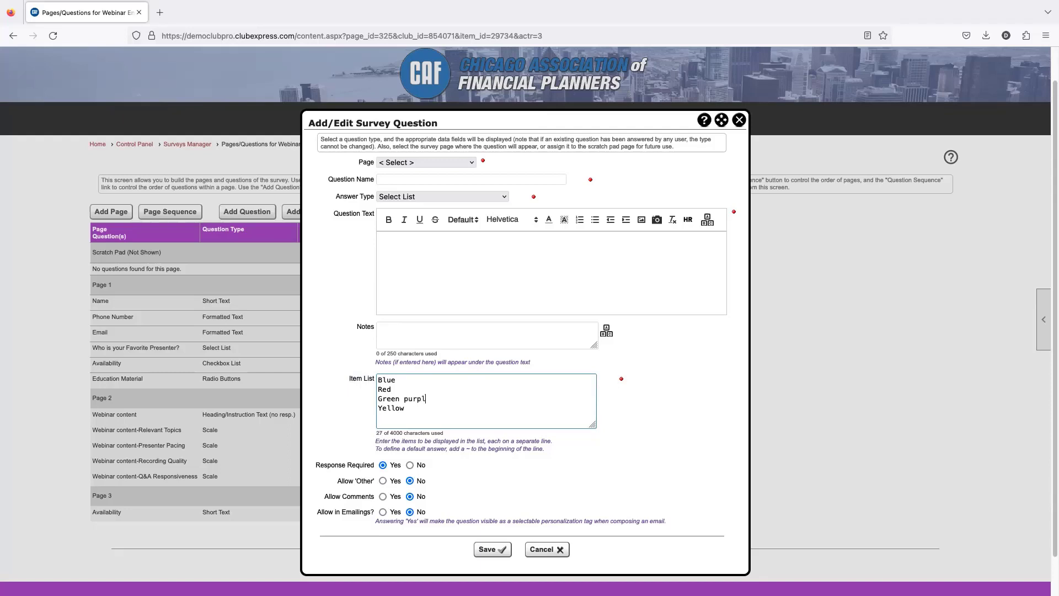
Move purple onto its own line between Green and Yellow in the item list and capitalise it as Purple
{"action": "triple_click", "coordinate": [411, 399]}
{"action": "left_click", "coordinate": [450, 404]}
{"action": "double_click", "coordinate": [385, 380]}
{"action": "double_click", "coordinate": [388, 399]}
{"action": "left_click", "coordinate": [407, 404]}
{"action": "triple_click", "coordinate": [382, 399]}
{"action": "left_click", "coordinate": [422, 398]}
{"action": "left_click_drag", "start_coordinate": [382, 399], "coordinate": [431, 404]}
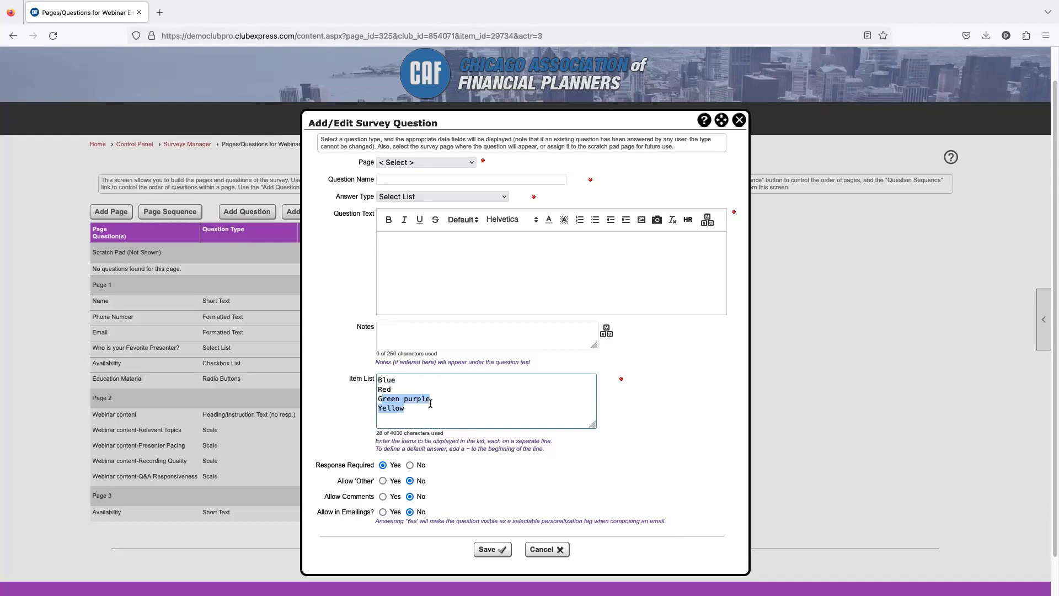
{"action": "left_click", "coordinate": [430, 404]}
{"action": "left_click", "coordinate": [409, 401]}
{"action": "key", "text": "BackSpace"}
{"action": "key", "text": "BackSpace"}
{"action": "key", "text": "Return"}
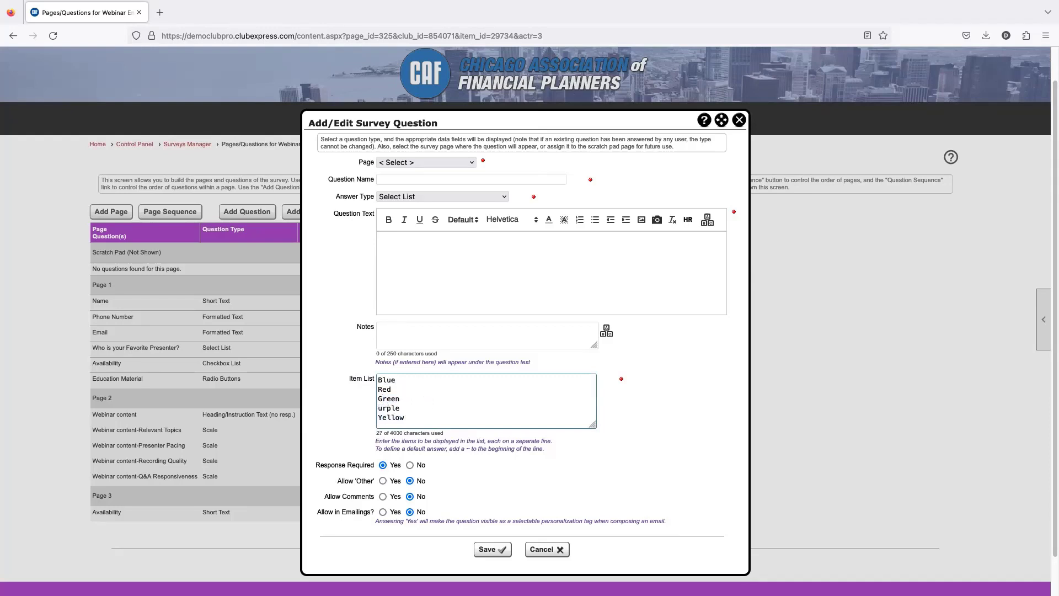
{"action": "type", "text": "P"}
Allow an 'Other' response for the colour list question
{"action": "left_click_drag", "start_coordinate": [417, 417], "coordinate": [403, 372]}
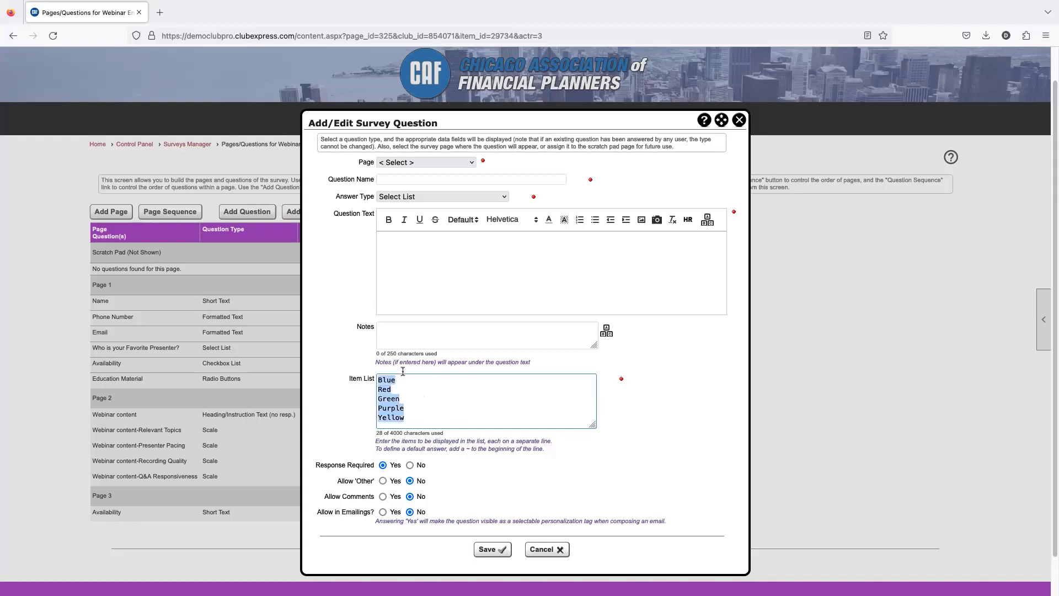
{"action": "scroll", "coordinate": [330, 427], "scroll_direction": "down", "scroll_amount": 1}
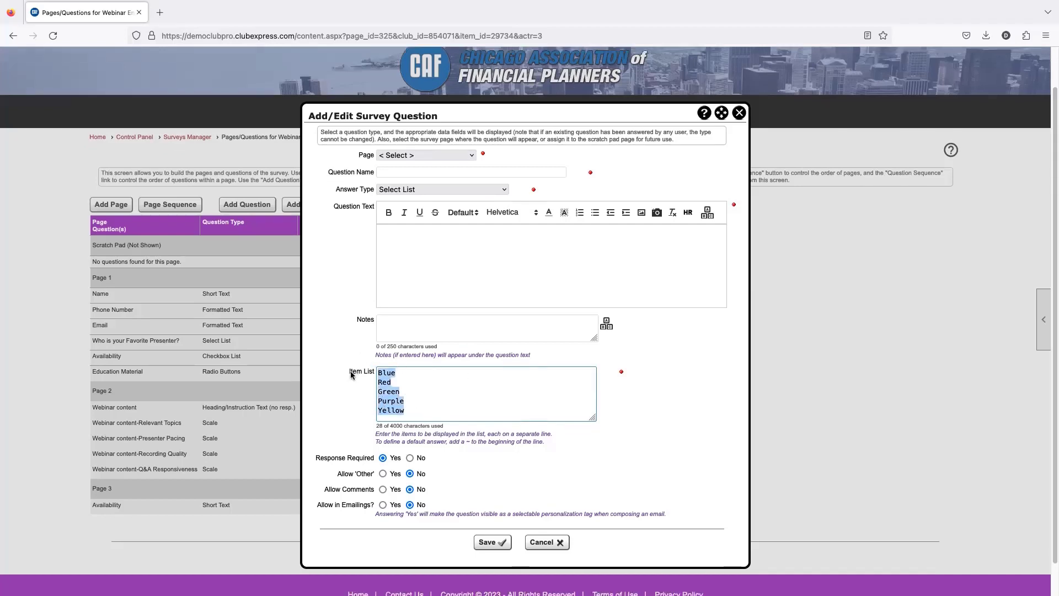
{"action": "left_click_drag", "start_coordinate": [351, 374], "coordinate": [378, 369]}
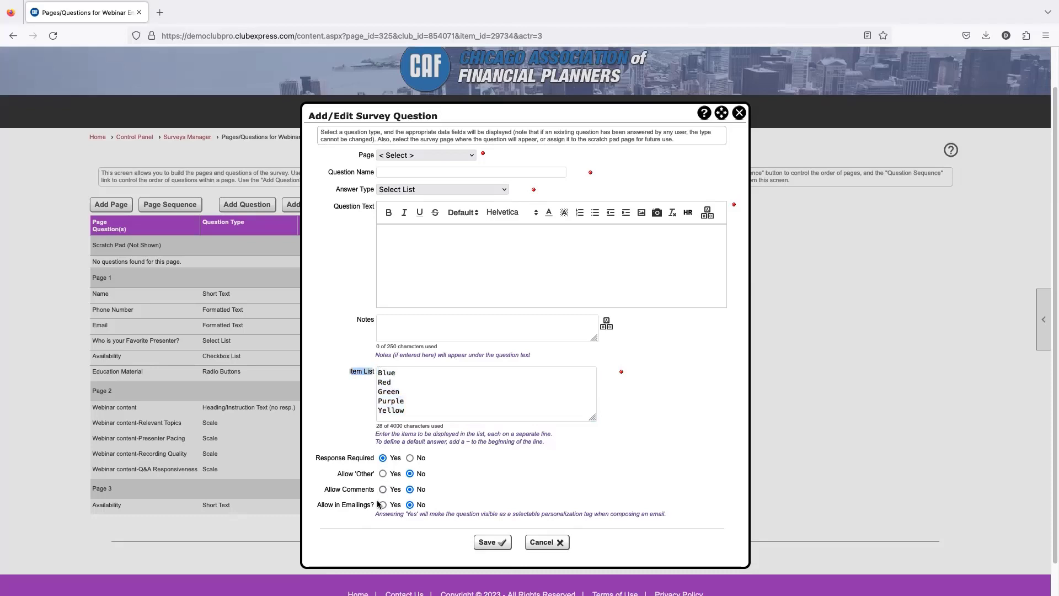
{"action": "left_click_drag", "start_coordinate": [338, 475], "coordinate": [375, 476]}
{"action": "left_click", "coordinate": [383, 474]}
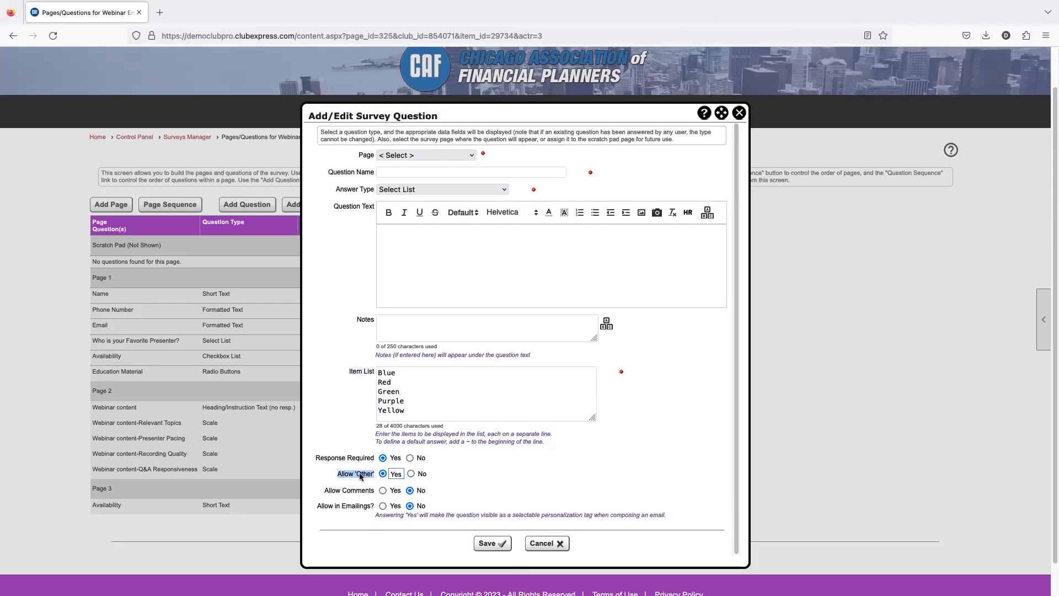
{"action": "left_click_drag", "start_coordinate": [355, 475], "coordinate": [374, 480]}
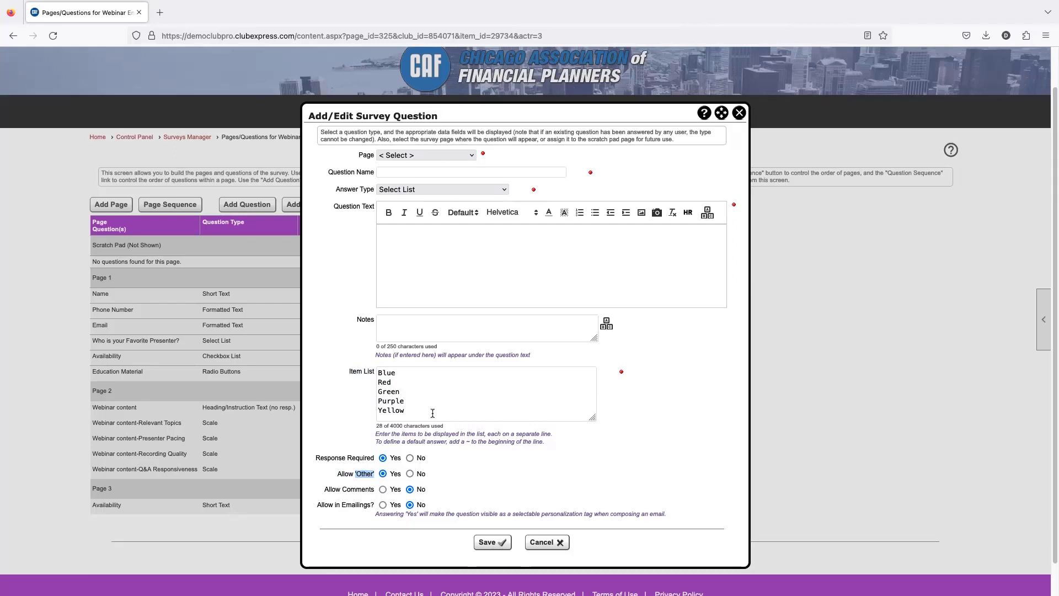
Change the colour question's answer type to Checkbox List and highlight all of its list items
{"action": "left_click", "coordinate": [411, 190]}
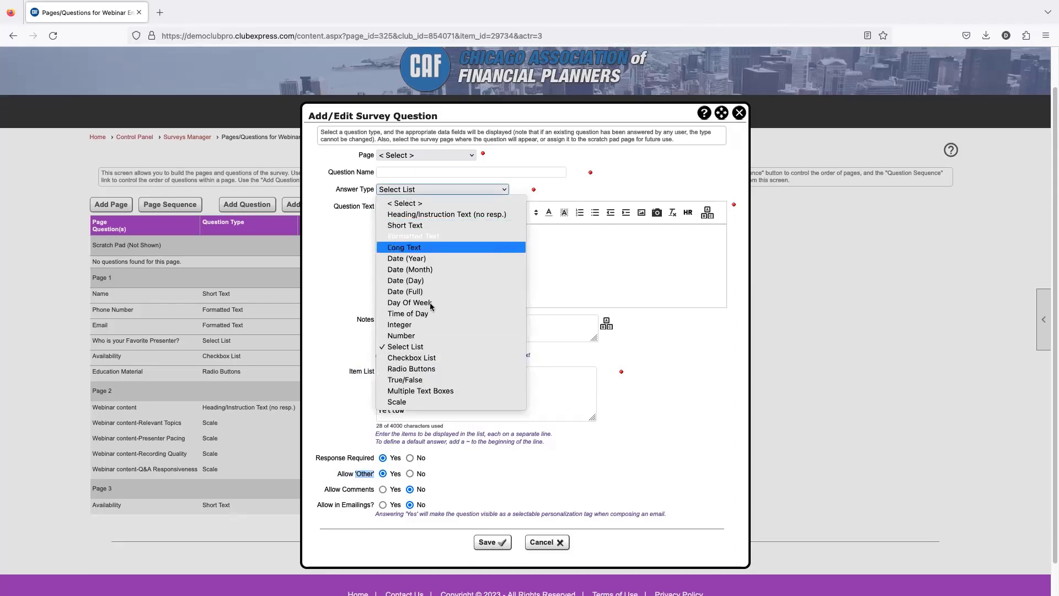
{"action": "left_click", "coordinate": [326, 410]}
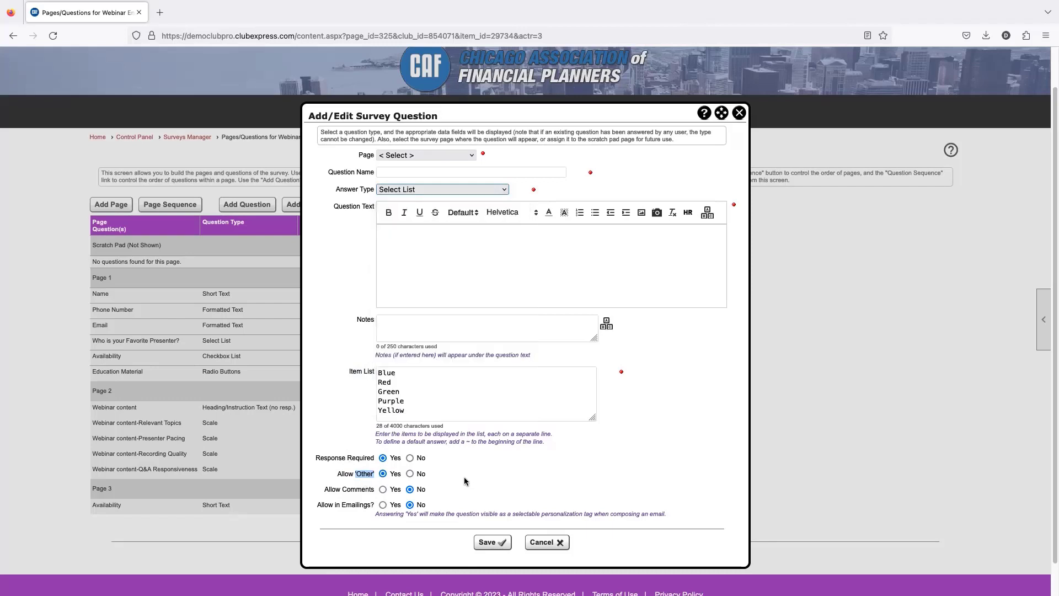
{"action": "left_click", "coordinate": [335, 478]}
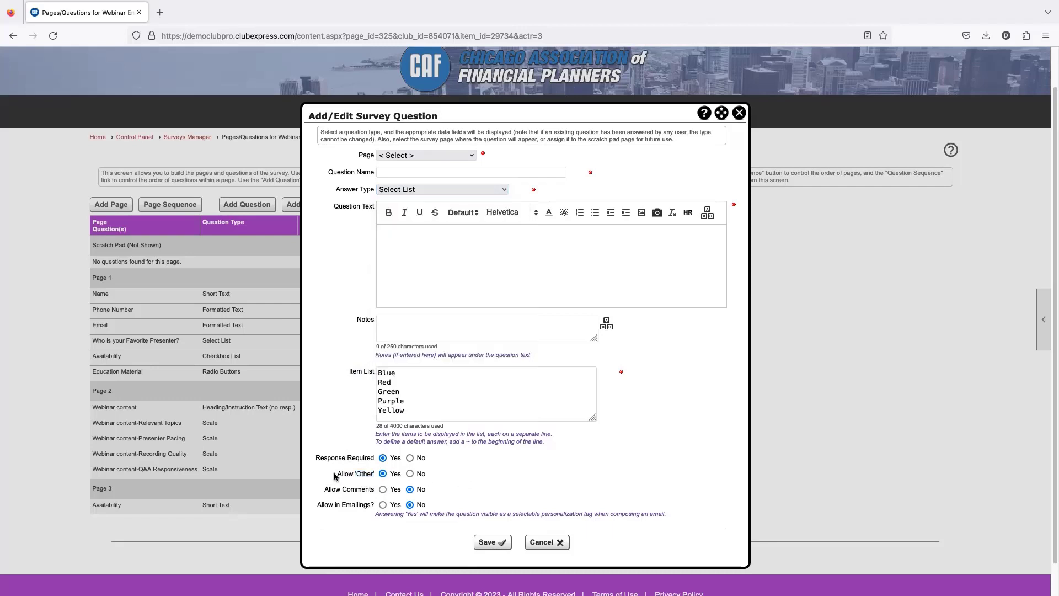
{"action": "left_click", "coordinate": [382, 373]}
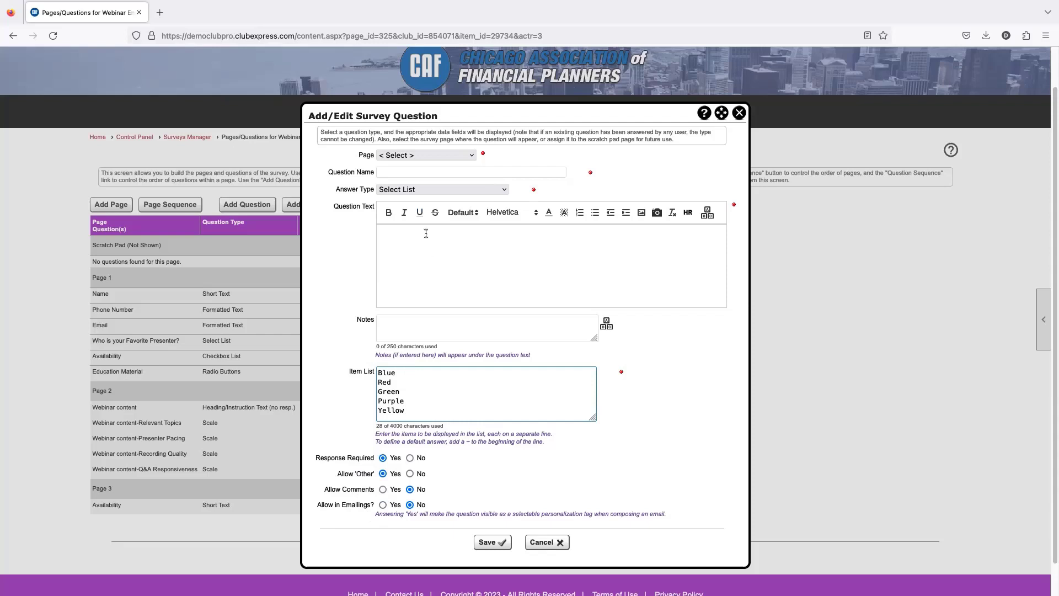
{"action": "left_click", "coordinate": [415, 191]}
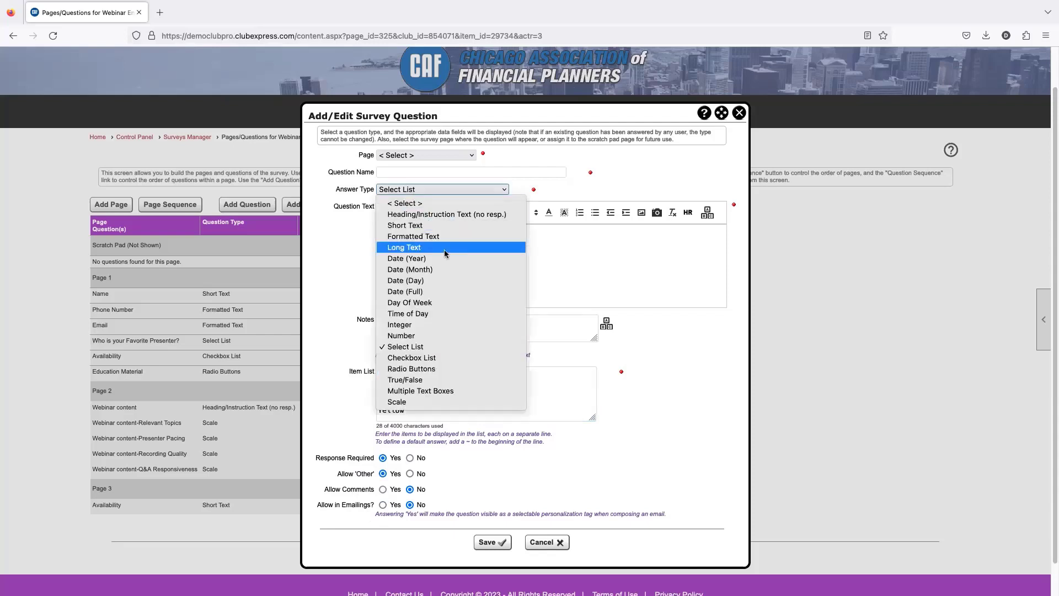
{"action": "left_click", "coordinate": [414, 359]}
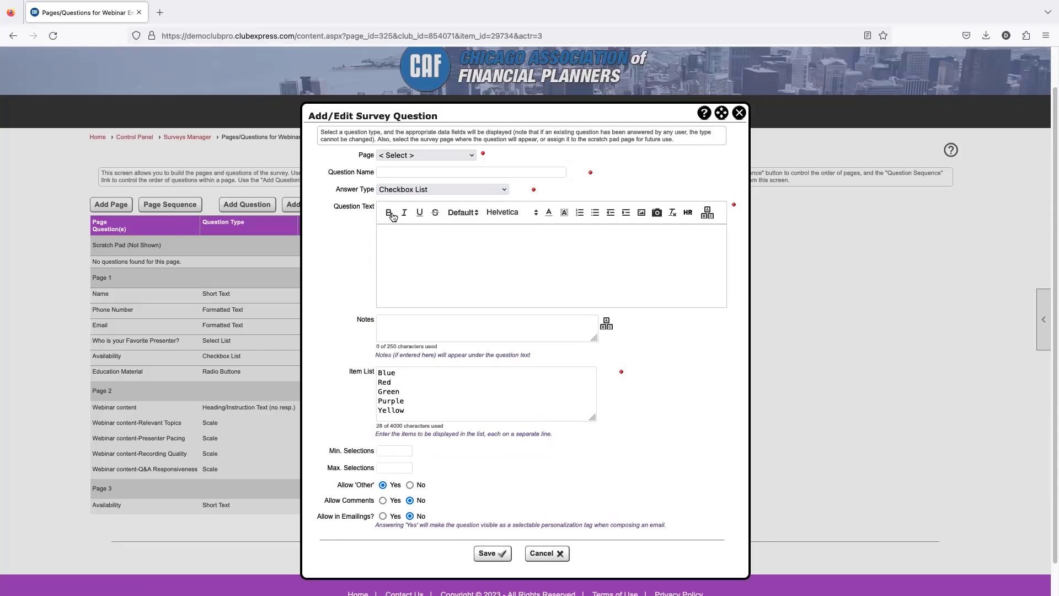
{"action": "left_click", "coordinate": [407, 395]}
{"action": "key", "text": "ctrl+a"}
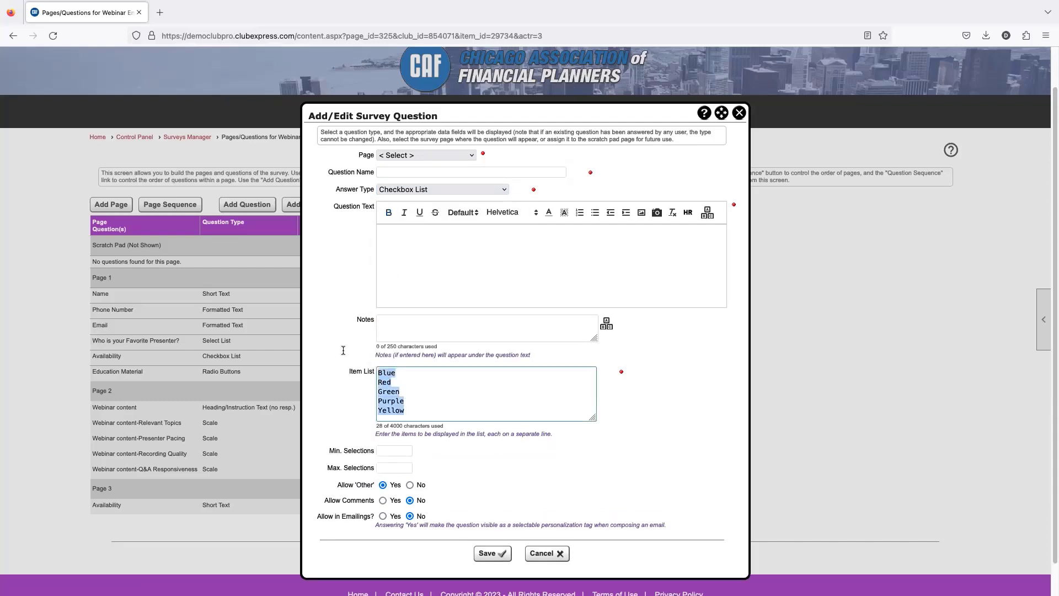
Clear the colour item list and enter "Dietary Restrictions?" as the question text
{"action": "key", "text": "BackSpace"}
{"action": "left_click", "coordinate": [421, 244]}
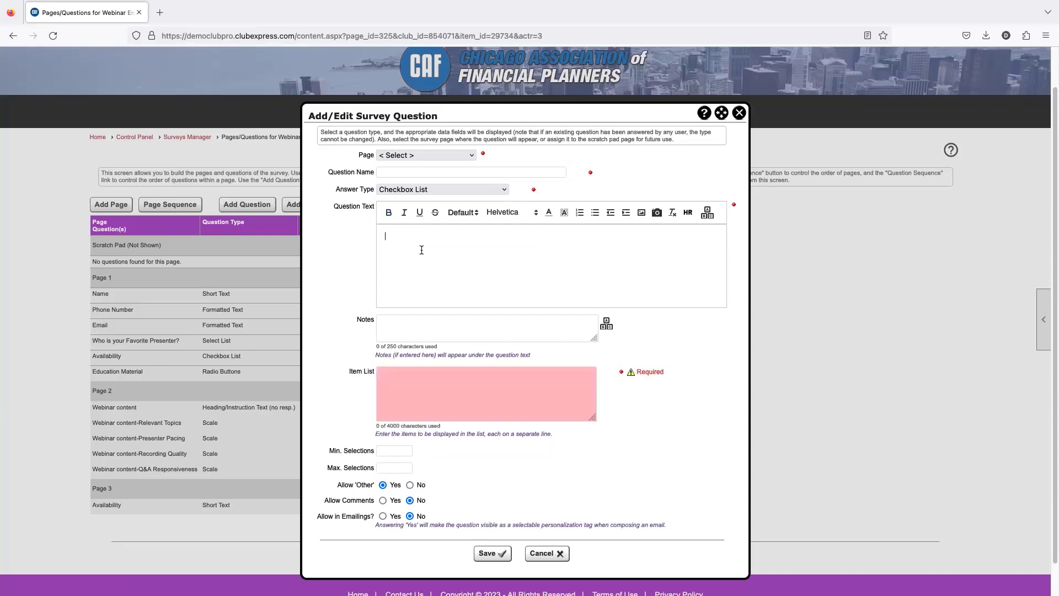
{"action": "type", "text": "Dietary Restrictions?"}
Fill the item list with Peanut Allergy, Vegan, Vegetarian and None, each on its own line
{"action": "left_click", "coordinate": [423, 381]}
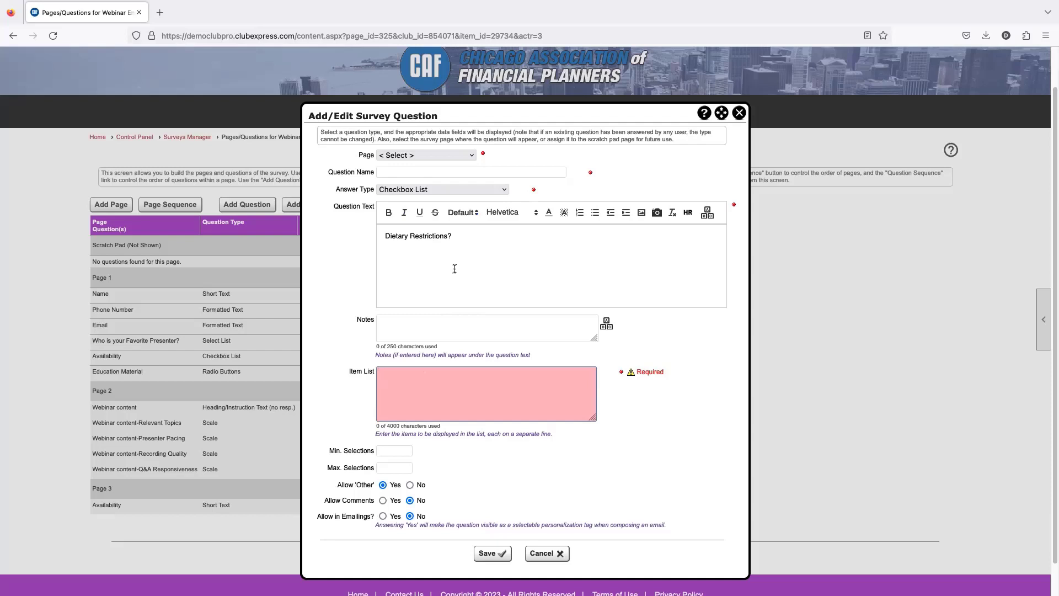
{"action": "type", "text": "Peanut Allergy Vegan"}
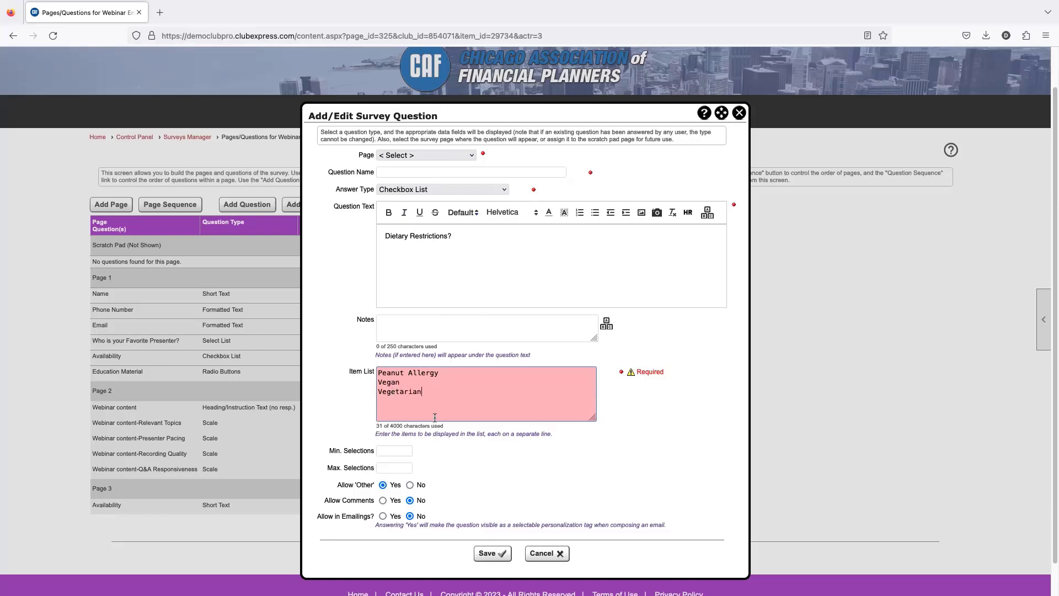
{"action": "scroll", "coordinate": [434, 425], "scroll_direction": "down", "scroll_amount": 1}
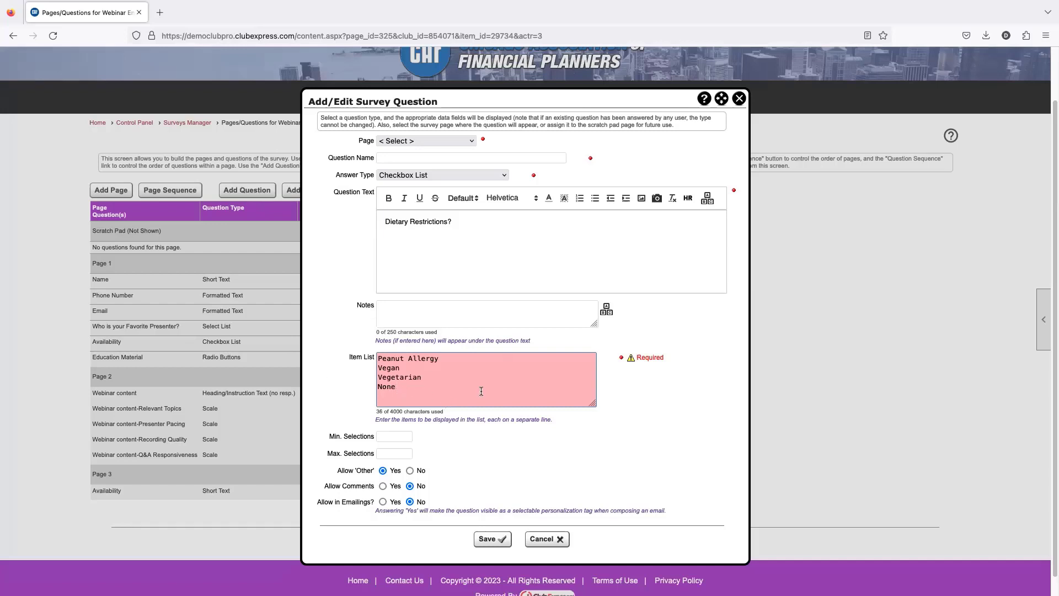
{"action": "left_click", "coordinate": [448, 385]}
Set the minimum selections for the dietary restrictions question to 1
{"action": "left_click_drag", "start_coordinate": [329, 440], "coordinate": [373, 456]}
{"action": "left_click", "coordinate": [373, 460]}
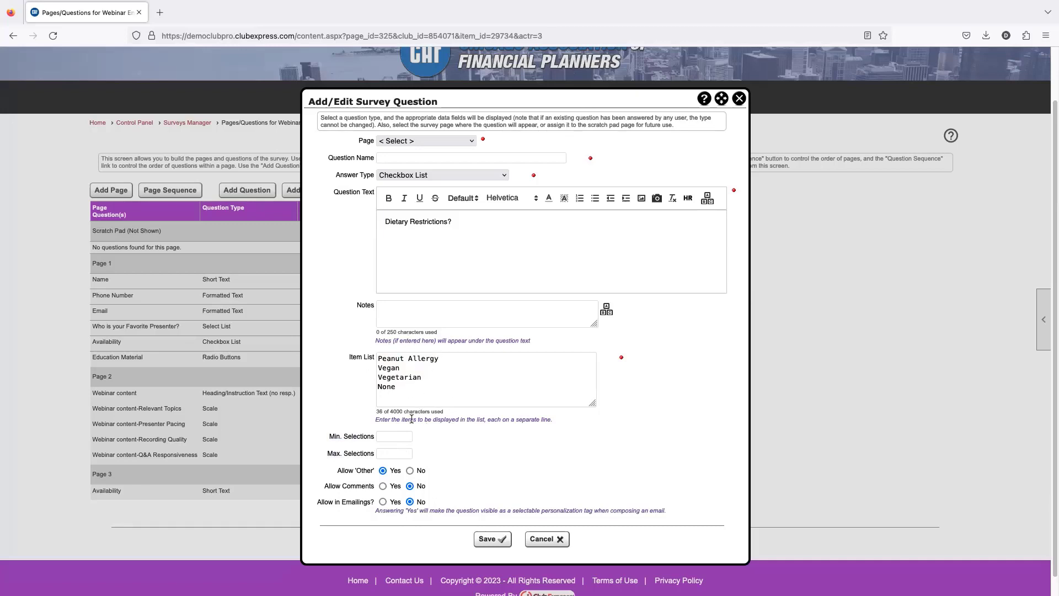
{"action": "left_click", "coordinate": [400, 436]}
{"action": "double_click", "coordinate": [386, 386]}
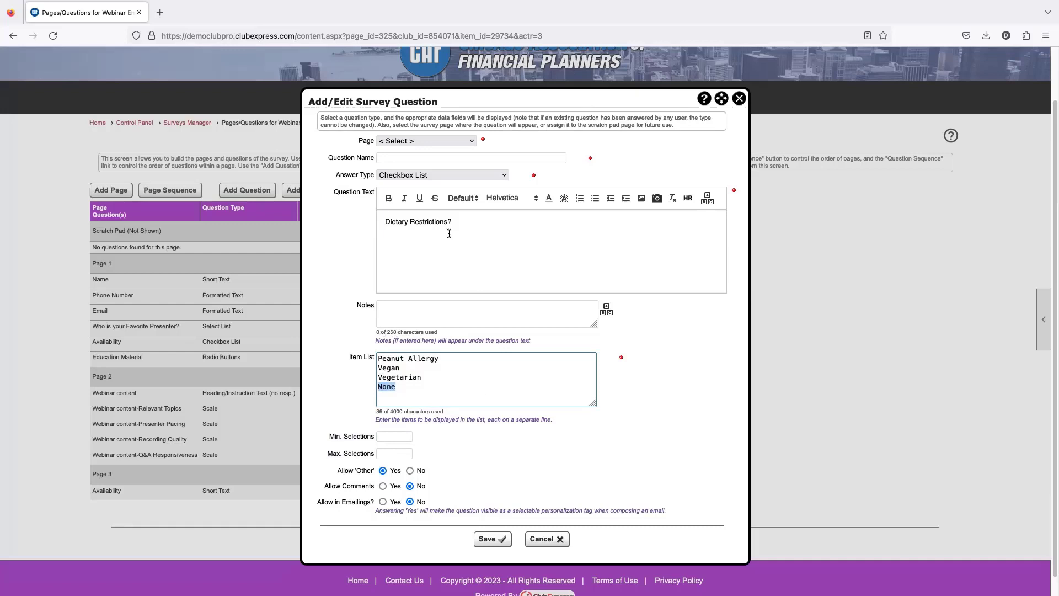
{"action": "left_click", "coordinate": [395, 436]}
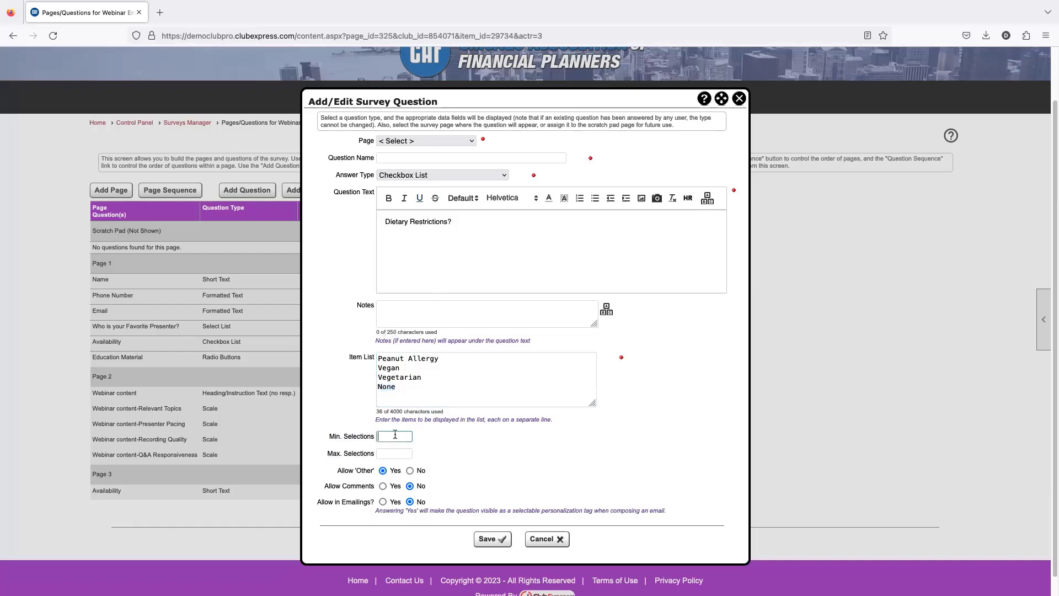
{"action": "type", "text": "1"}
{"action": "left_click", "coordinate": [495, 429]}
Leave the maximum selections blank and allow comments on the dietary restrictions question
{"action": "double_click", "coordinate": [386, 386]}
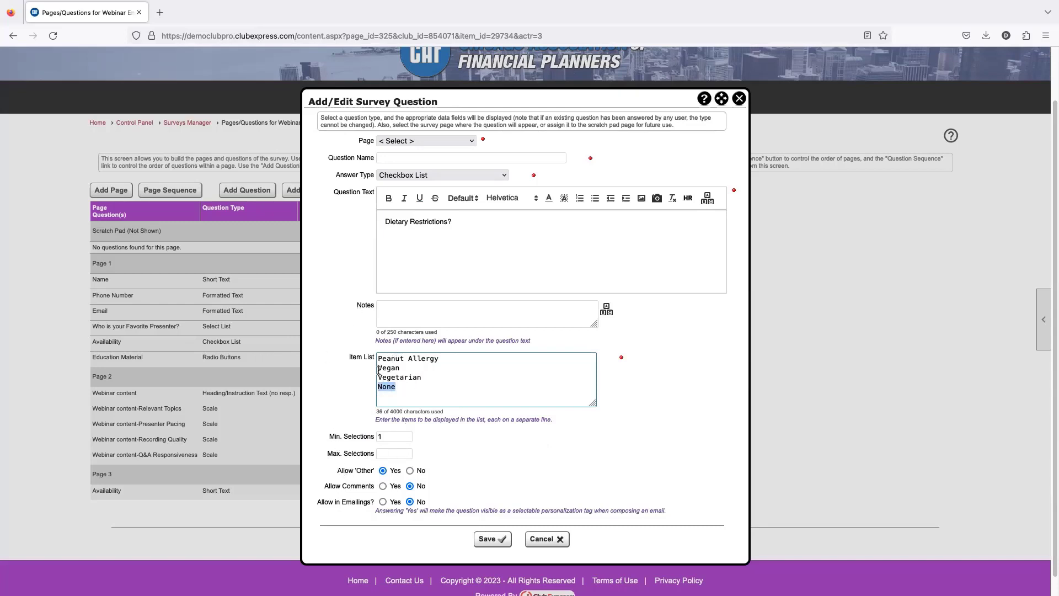
{"action": "left_click", "coordinate": [339, 456]}
{"action": "left_click", "coordinate": [386, 453]}
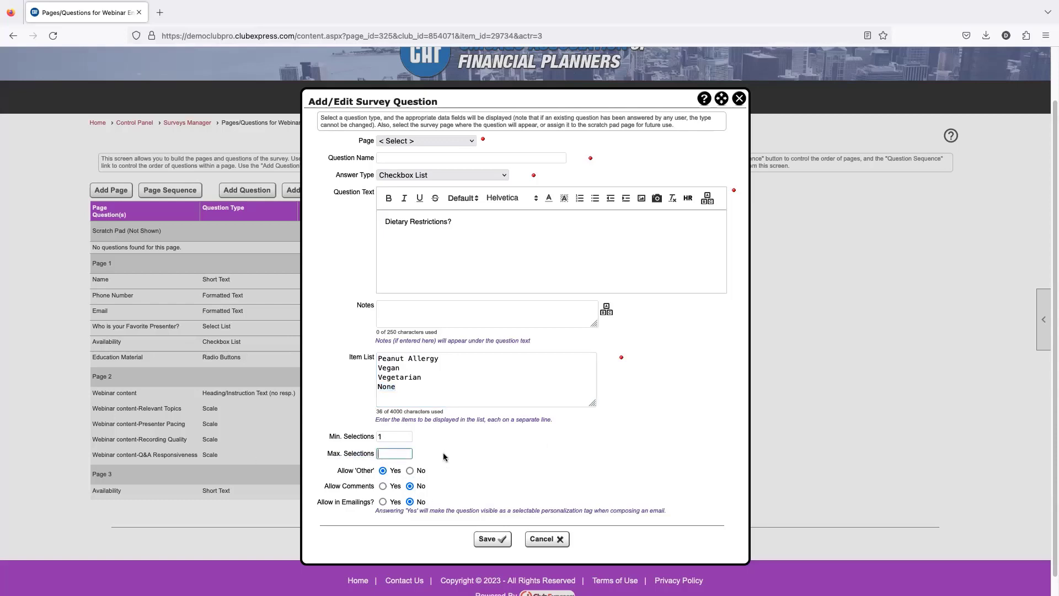
{"action": "left_click_drag", "start_coordinate": [343, 474], "coordinate": [373, 473]}
{"action": "left_click", "coordinate": [362, 473]}
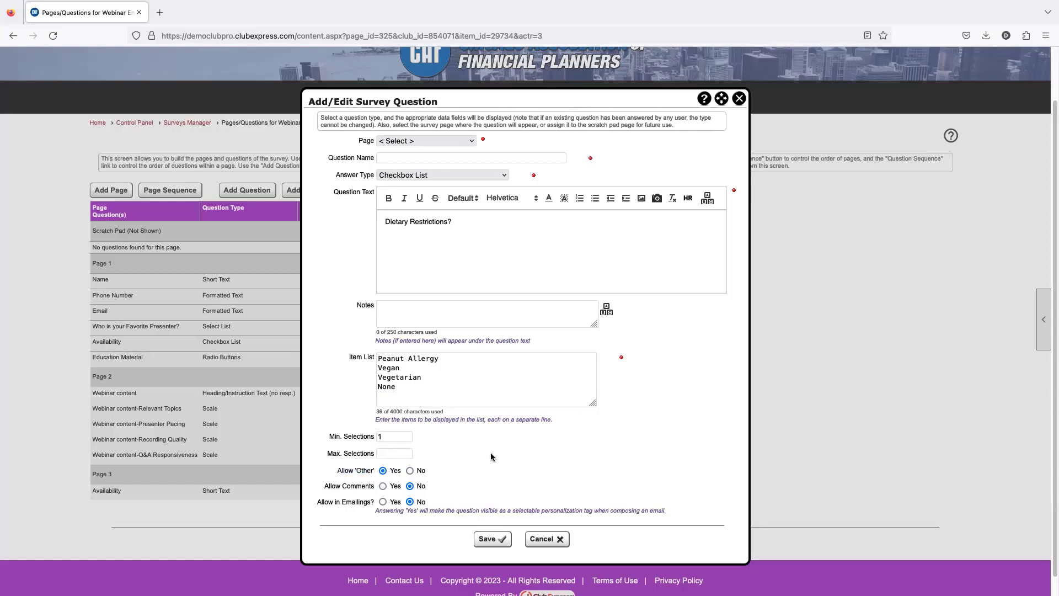
{"action": "left_click", "coordinate": [383, 486]}
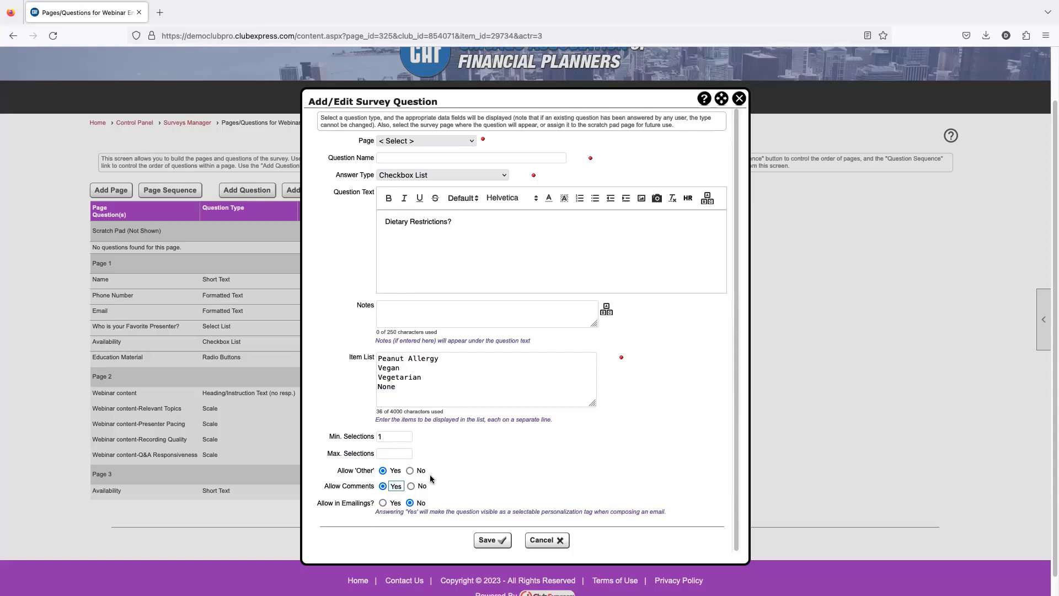
Change the question's answer type to Radio Buttons and highlight all of its list items
{"action": "left_click", "coordinate": [463, 176]}
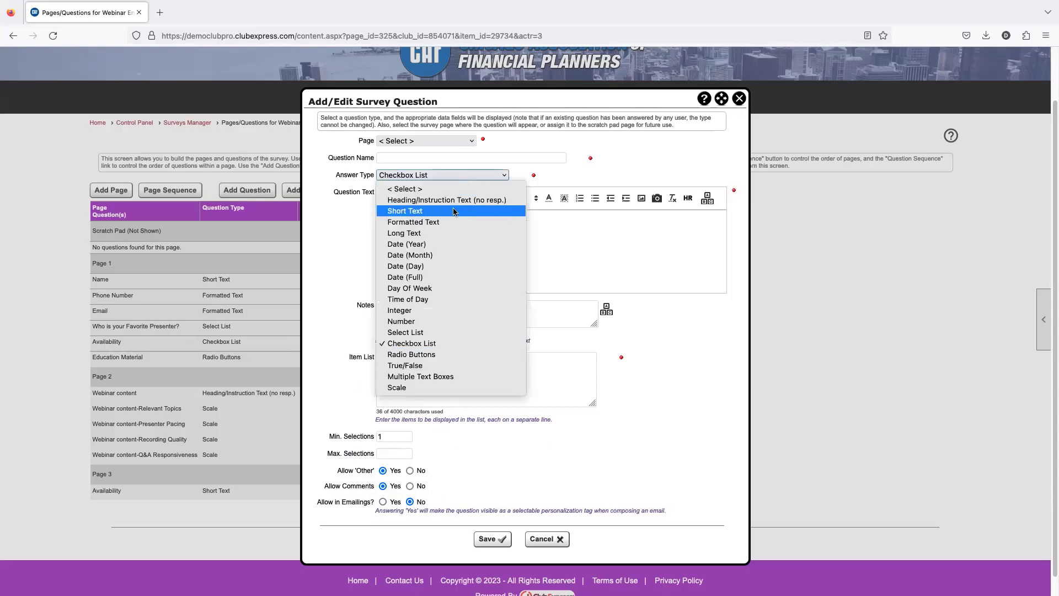
{"action": "left_click", "coordinate": [438, 355]}
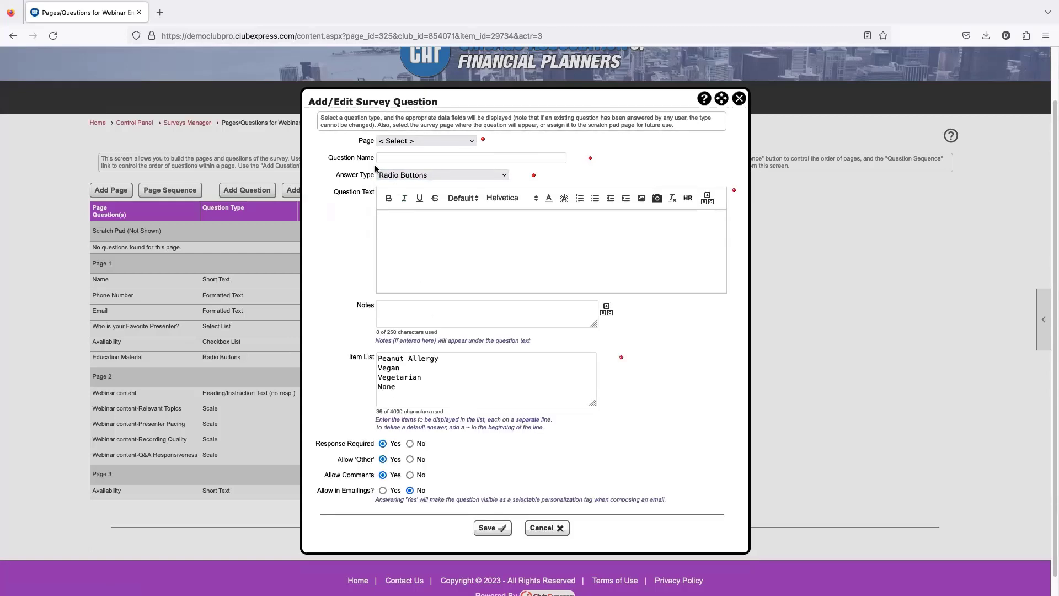
{"action": "left_click", "coordinate": [422, 175]}
{"action": "left_click", "coordinate": [341, 285]}
{"action": "left_click", "coordinate": [420, 177]}
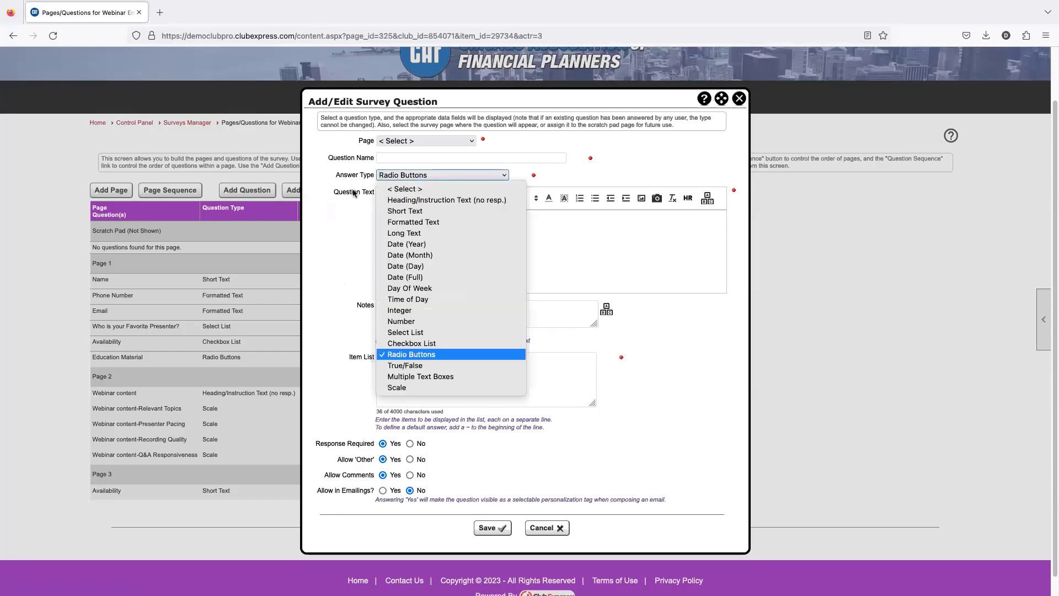
{"action": "left_click", "coordinate": [350, 211]}
{"action": "left_click_drag", "start_coordinate": [424, 389], "coordinate": [380, 344]}
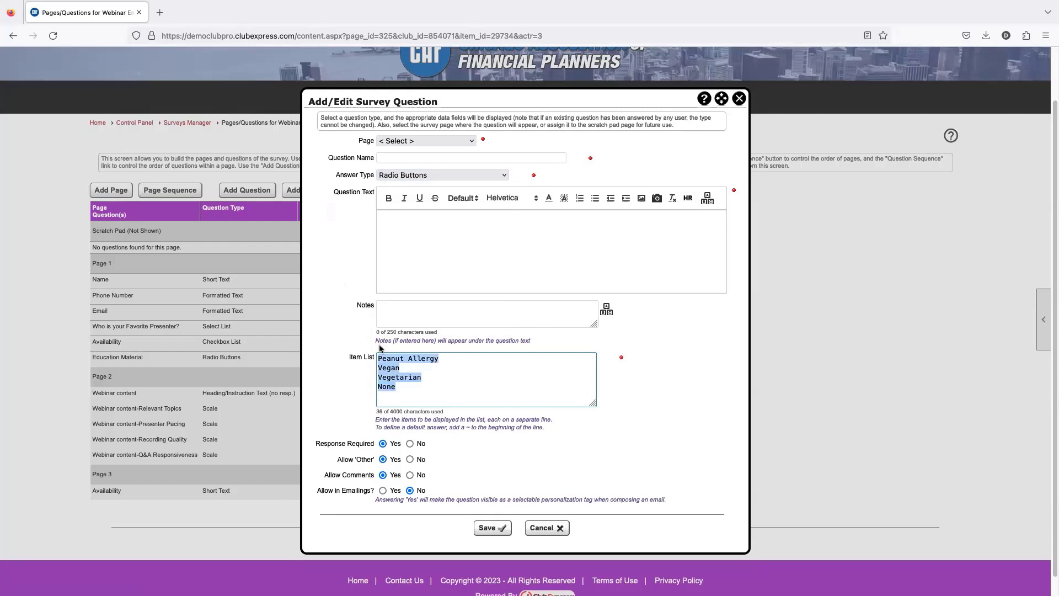
{"action": "left_click", "coordinate": [426, 379]}
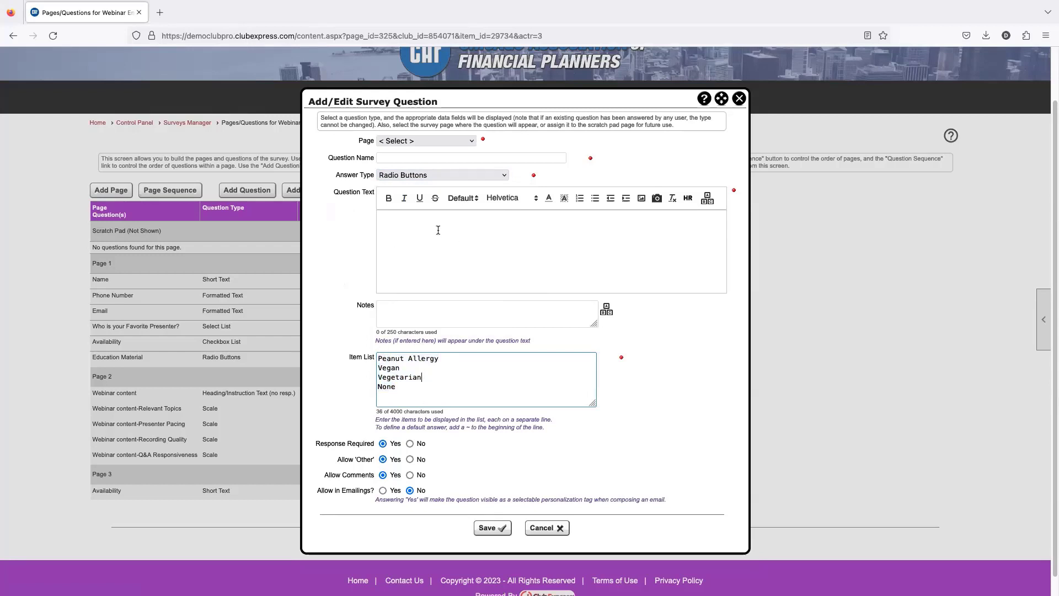
{"action": "left_click_drag", "start_coordinate": [398, 388], "coordinate": [377, 353]}
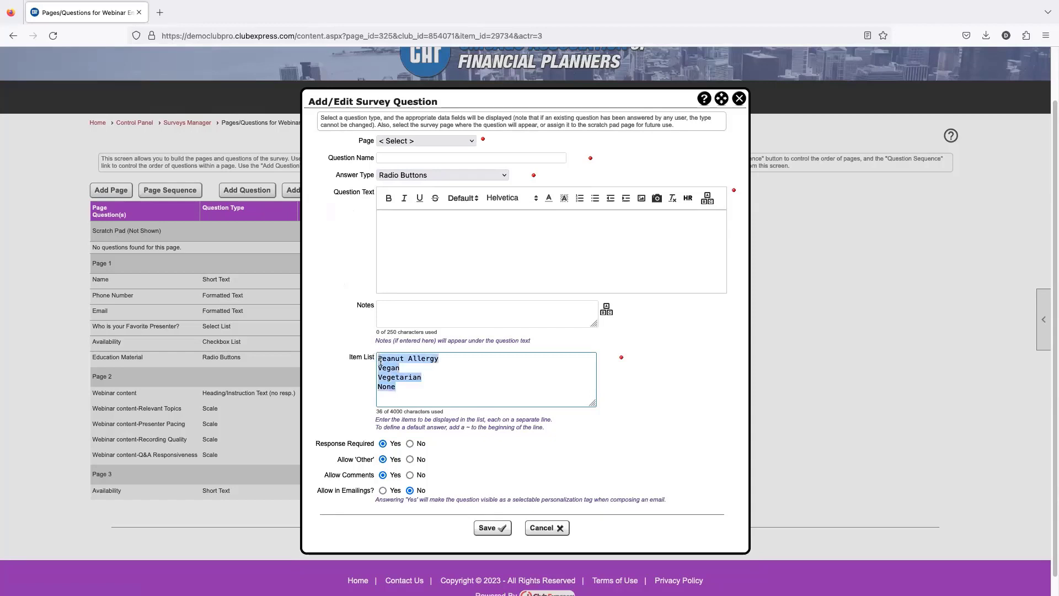
{"action": "left_click", "coordinate": [398, 369]}
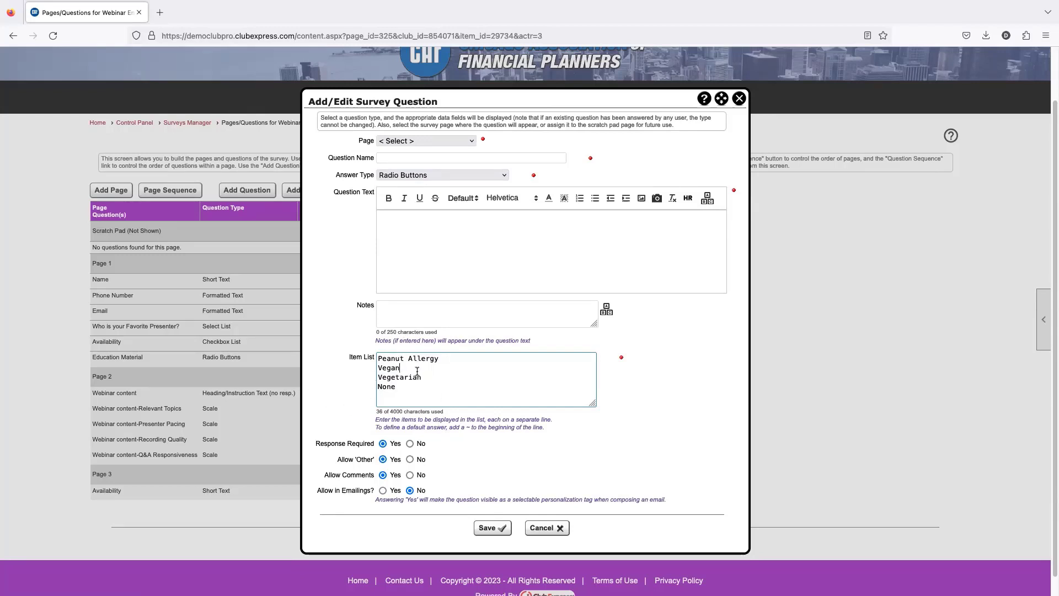
Change the question's answer type to True/False, followed by Multiple Text Boxes
{"action": "scroll", "coordinate": [417, 371], "scroll_direction": "down", "scroll_amount": 1}
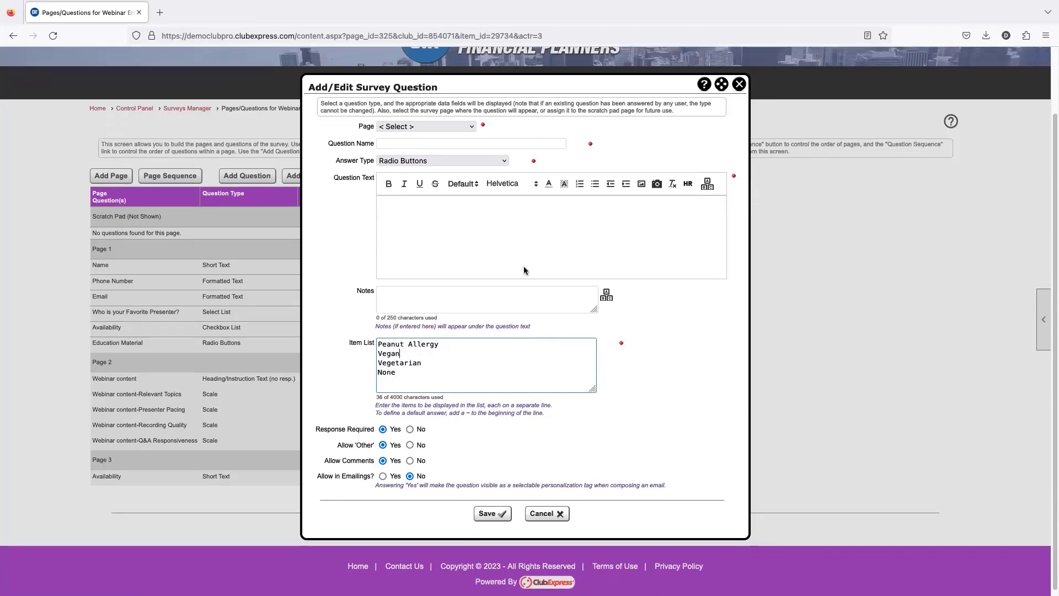
{"action": "left_click", "coordinate": [435, 162]}
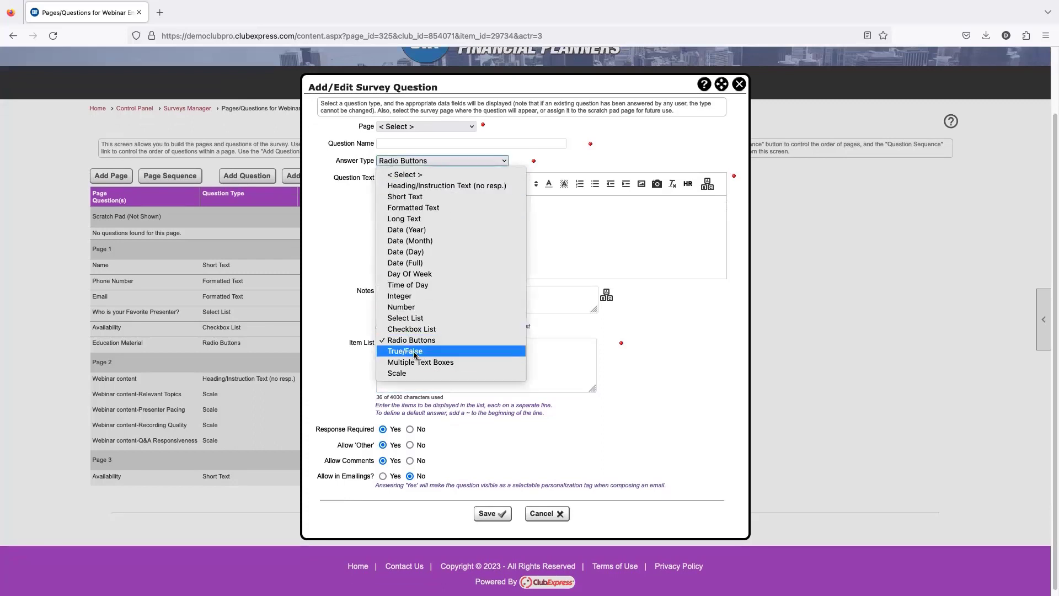
{"action": "left_click", "coordinate": [426, 351]}
{"action": "left_click", "coordinate": [441, 160]}
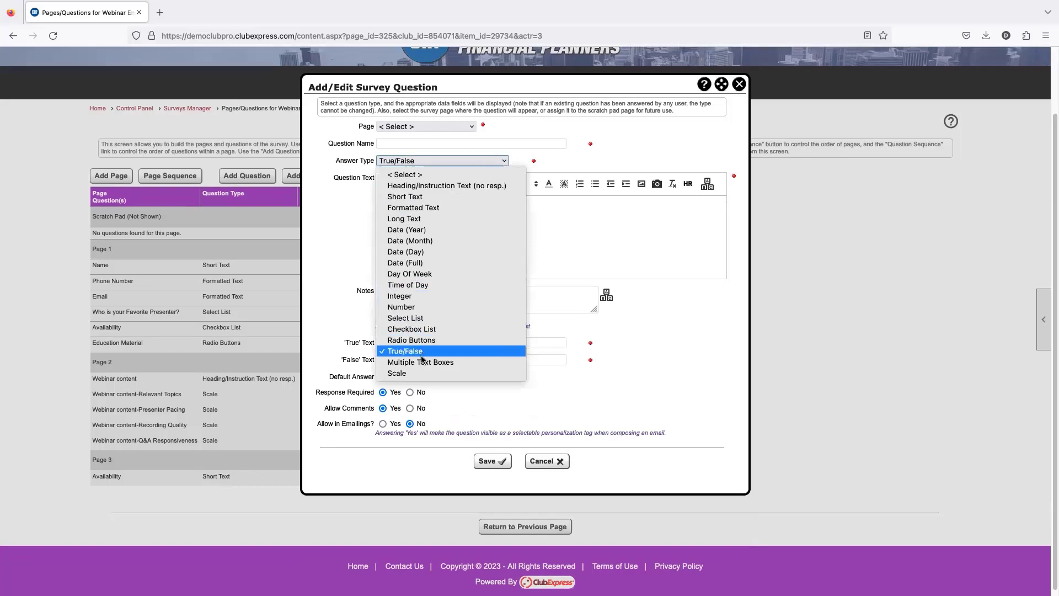
{"action": "left_click", "coordinate": [423, 362]}
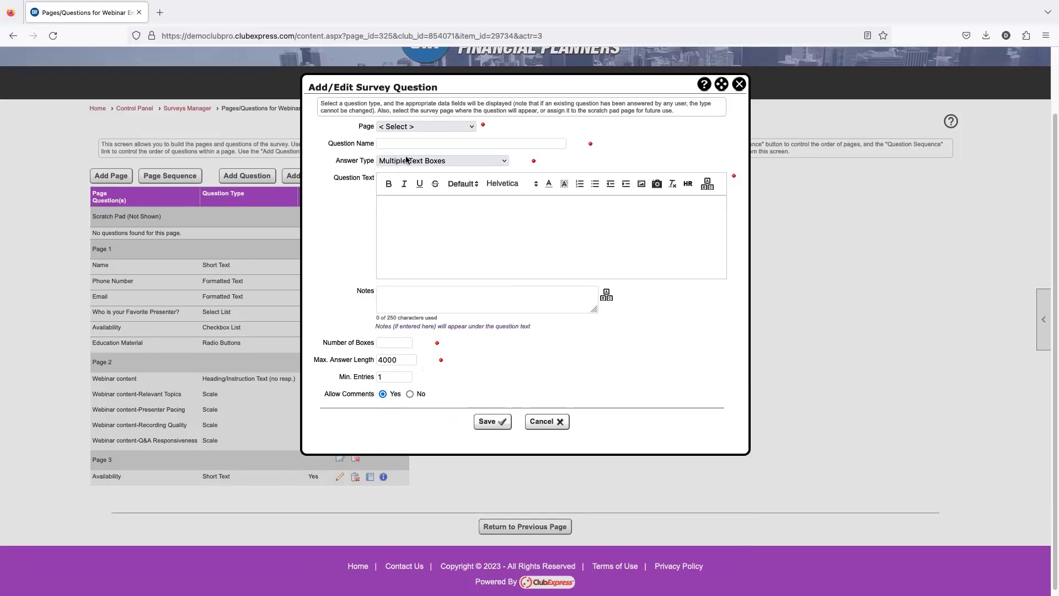
Set the number of boxes to 5 and the maximum answer length to 100
{"action": "left_click", "coordinate": [384, 342]}
{"action": "double_click", "coordinate": [392, 359]}
{"action": "type", "text": "100"}
{"action": "left_click", "coordinate": [428, 365]}
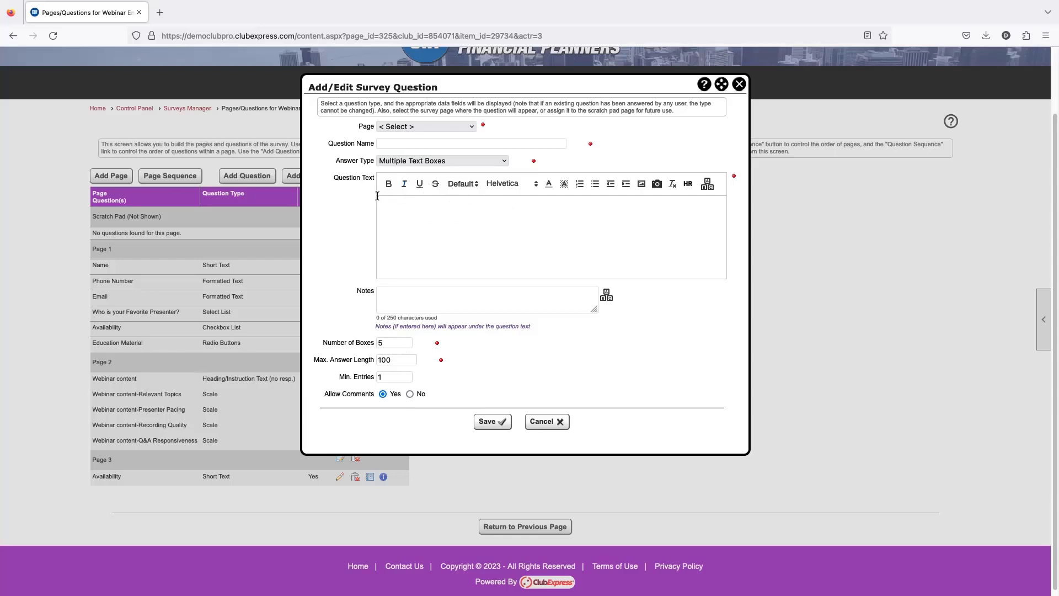
{"action": "left_click", "coordinate": [381, 344]}
Change the answer type to Scale and replace the column headings with 1, 2 and 3 on separate lines
{"action": "left_click", "coordinate": [458, 161]}
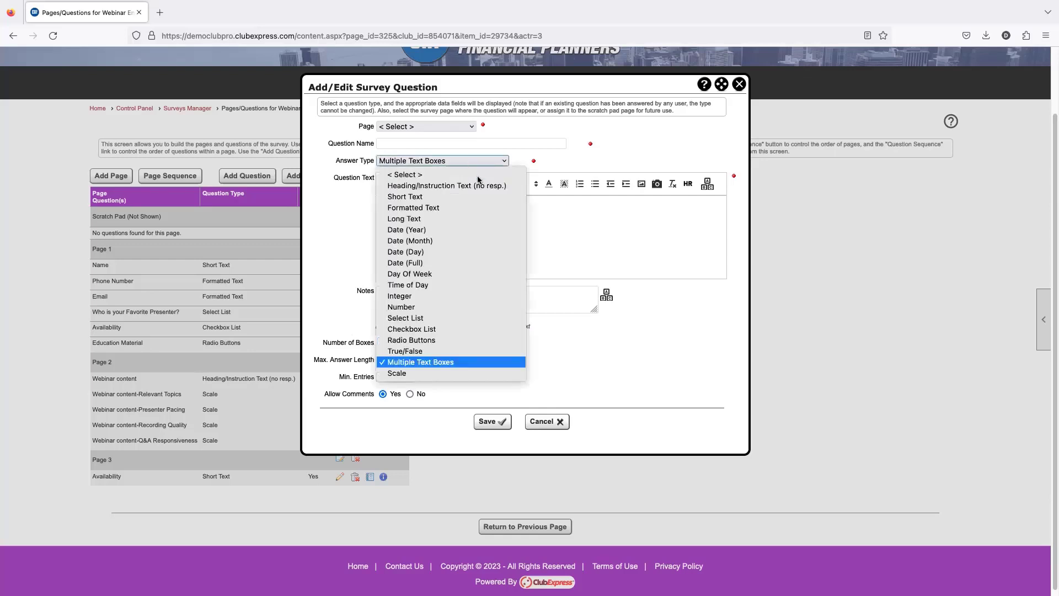
{"action": "left_click", "coordinate": [401, 374]}
{"action": "left_click_drag", "start_coordinate": [464, 237], "coordinate": [348, 185]}
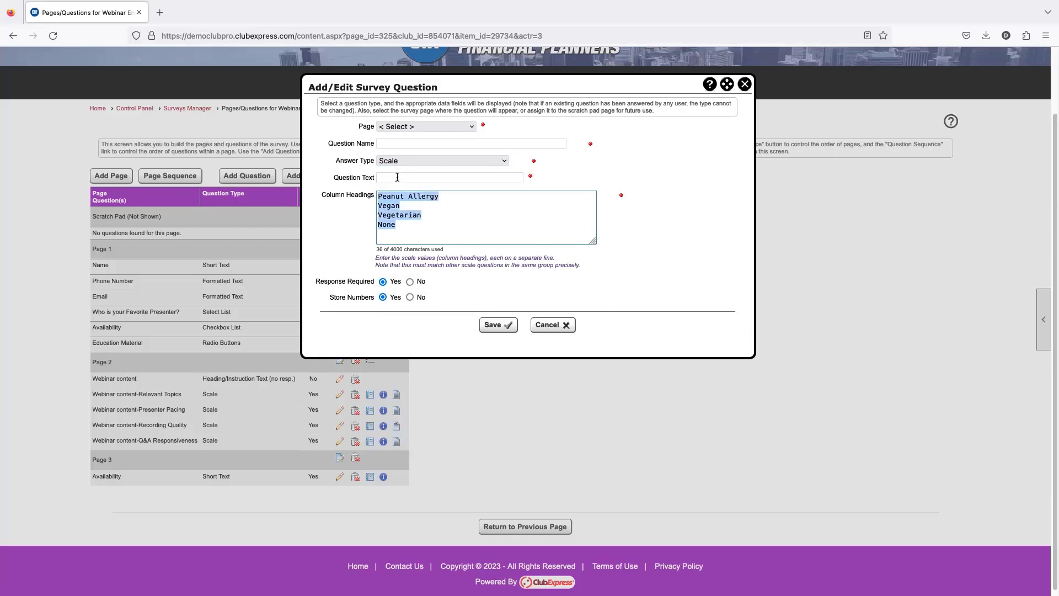
{"action": "type", "text": "1"}
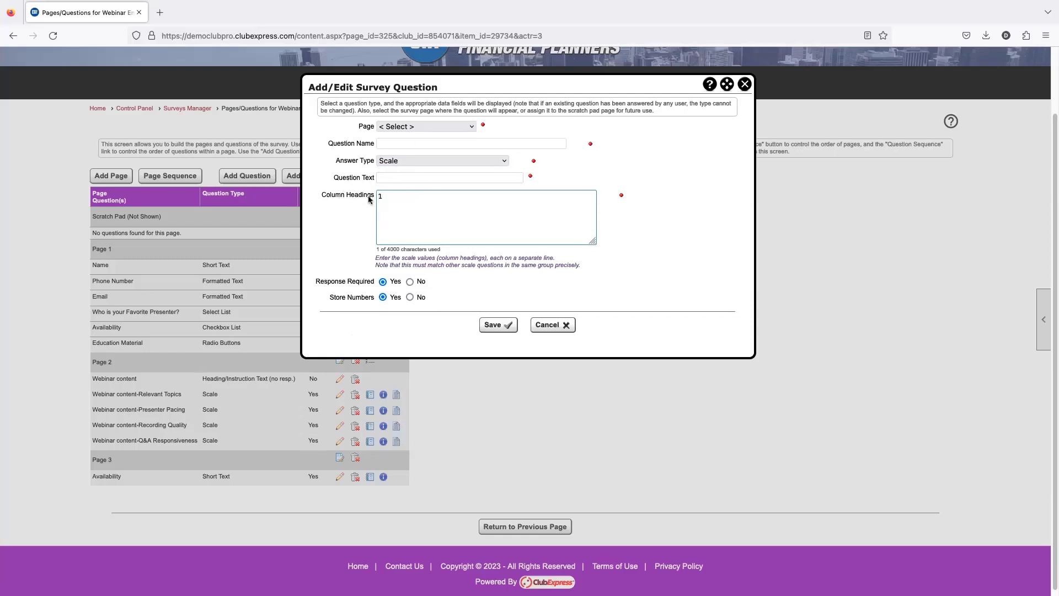
{"action": "key", "text": "Return"}
{"action": "type", "text": "2"}
{"action": "key", "text": "Return"}
{"action": "type", "text": "3"}
Clear all column headings of the scale question
{"action": "left_click_drag", "start_coordinate": [395, 222], "coordinate": [379, 188]}
{"action": "left_click", "coordinate": [405, 226]}
{"action": "key", "text": "ctrl+a"}
{"action": "key", "text": "BackSpace"}
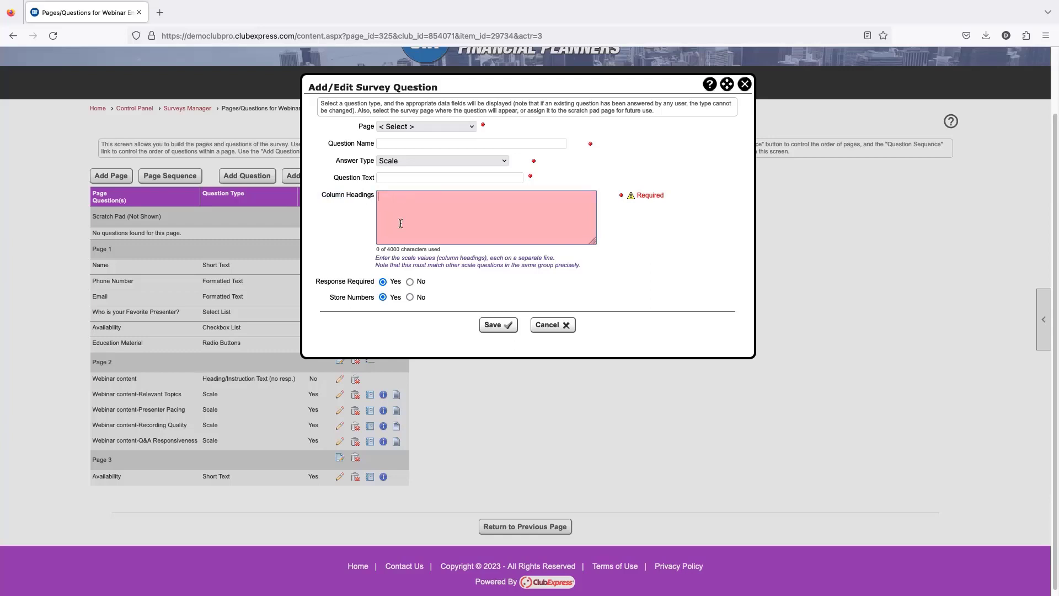
View the survey pages the question can be assigned to and close the question form without saving
{"action": "left_click", "coordinate": [522, 147]}
{"action": "left_click", "coordinate": [430, 121]}
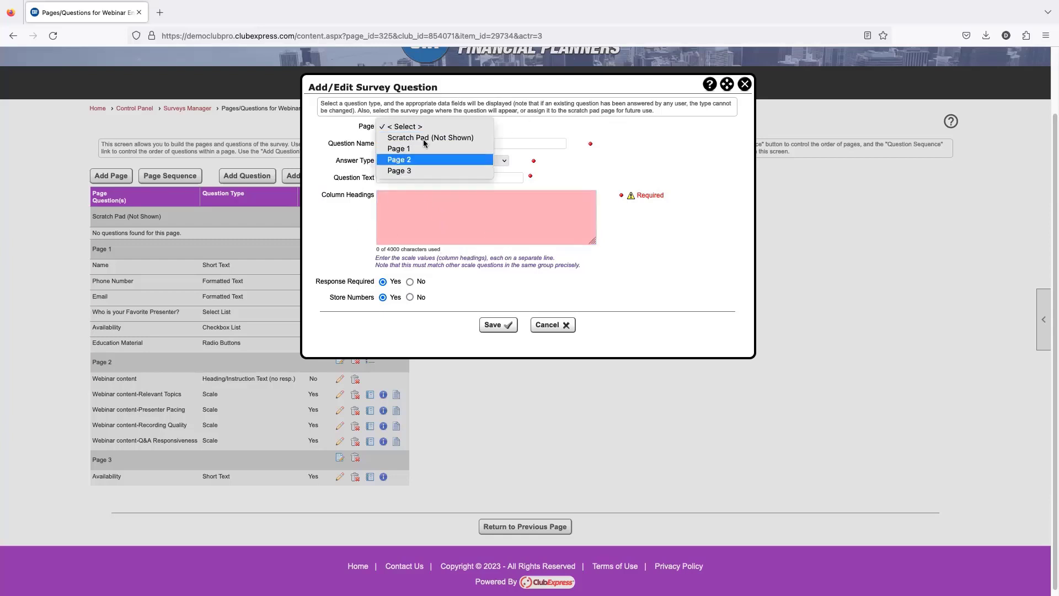
{"action": "left_click", "coordinate": [693, 109]}
{"action": "left_click", "coordinate": [745, 84]}
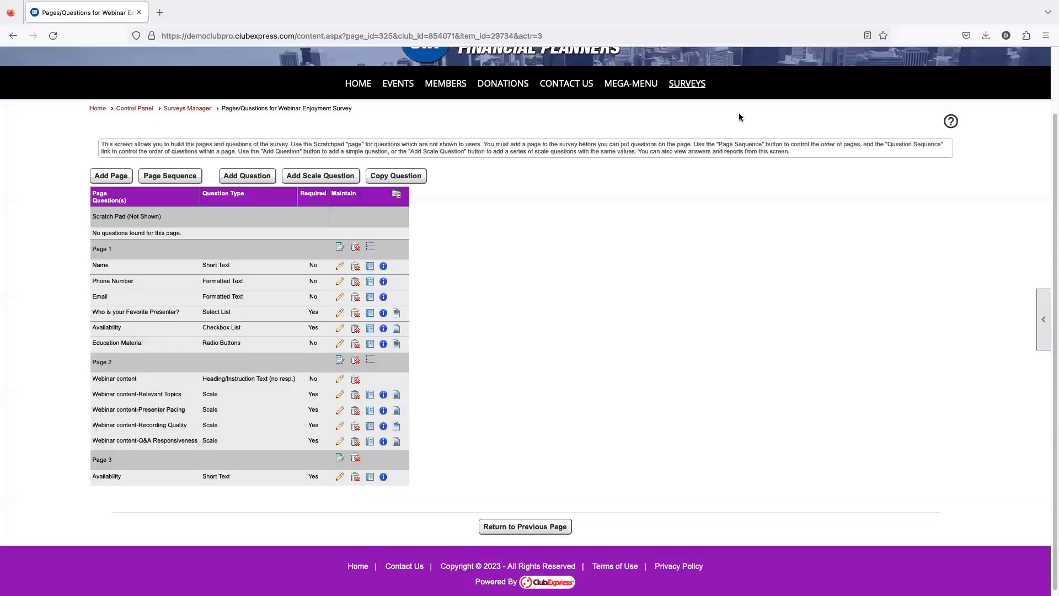
Open a blank question form, reposition it over the question list and close it without saving
{"action": "left_click", "coordinate": [244, 177]}
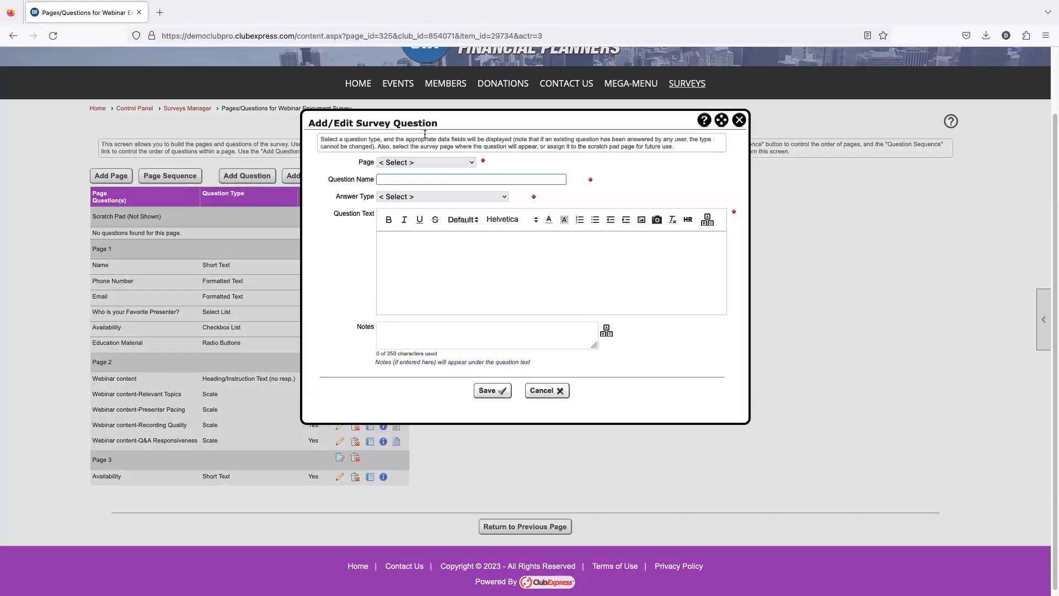
{"action": "left_click_drag", "start_coordinate": [428, 119], "coordinate": [455, 194]}
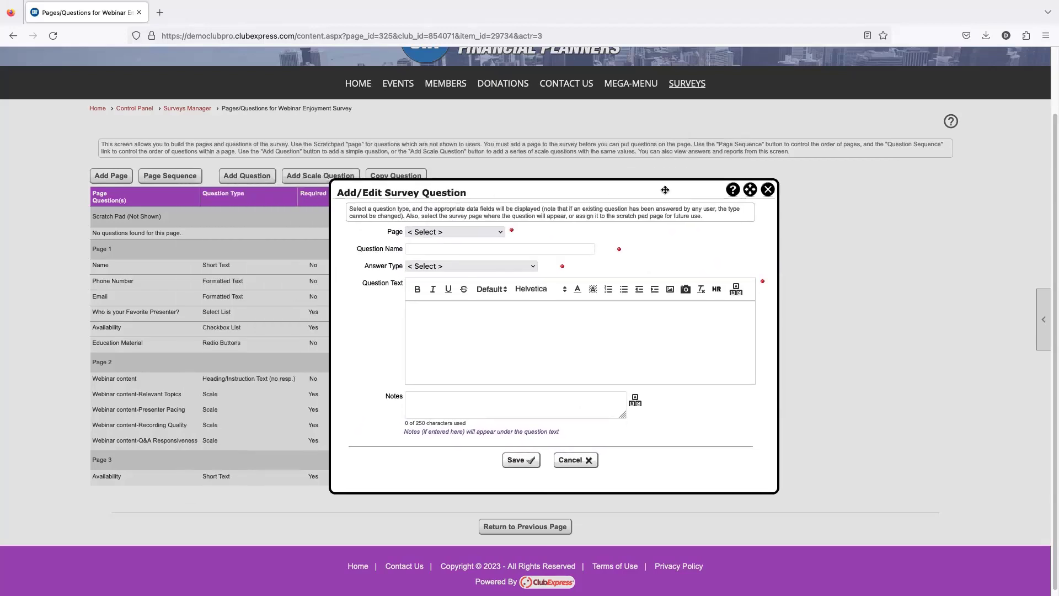
{"action": "left_click", "coordinate": [767, 190]}
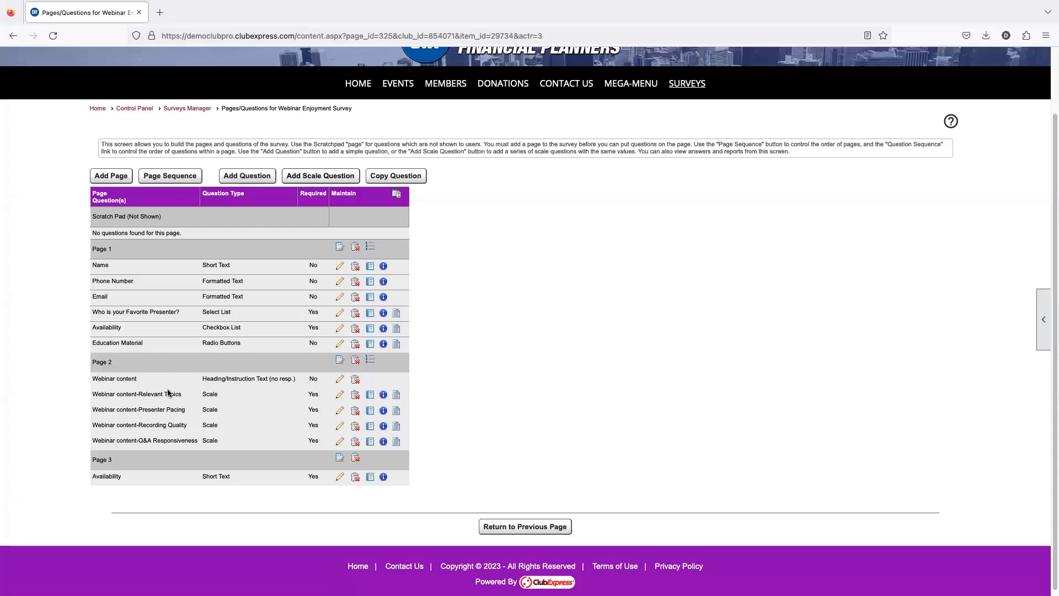
{"action": "scroll", "coordinate": [665, 274], "scroll_direction": "up", "scroll_amount": 1}
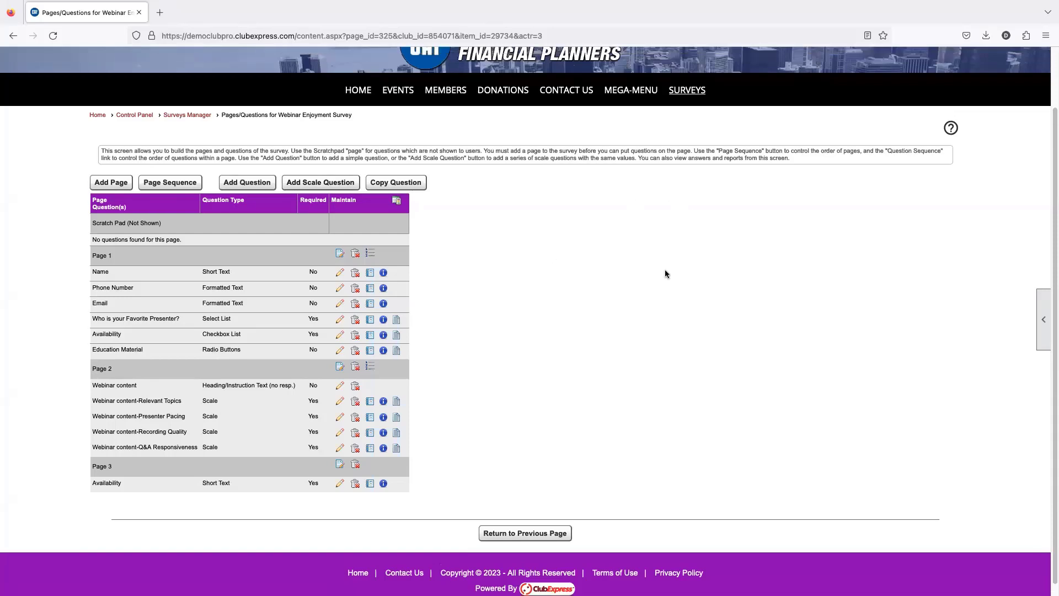
{"action": "scroll", "coordinate": [488, 351], "scroll_direction": "up", "scroll_amount": 1}
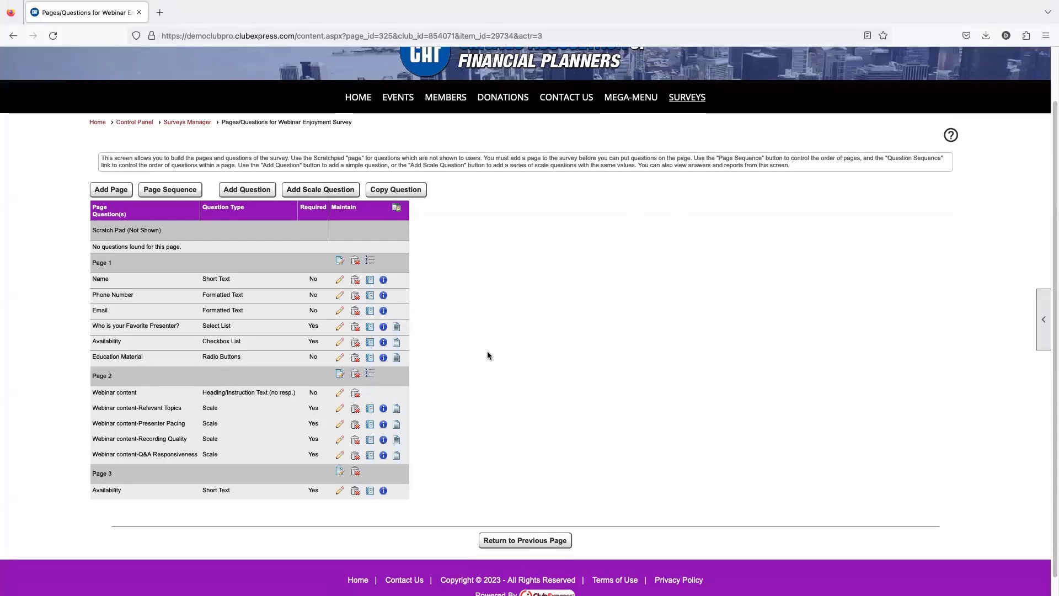
{"action": "scroll", "coordinate": [389, 373], "scroll_direction": "down", "scroll_amount": 2}
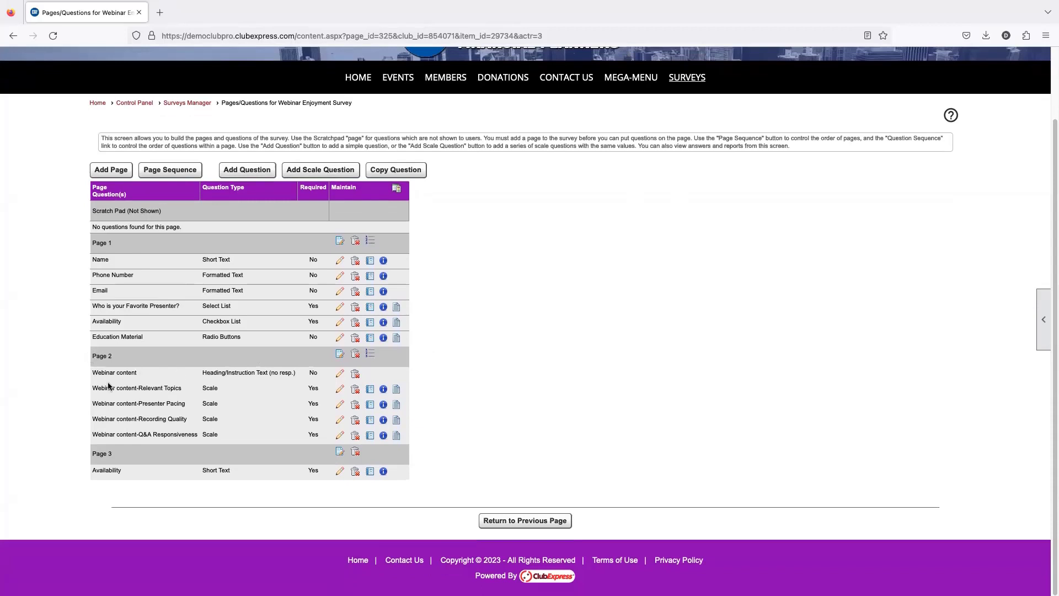
Examine the Webinar content heading and the scale questions listed under Page 2
{"action": "left_click_drag", "start_coordinate": [96, 373], "coordinate": [132, 374]}
{"action": "left_click_drag", "start_coordinate": [208, 374], "coordinate": [269, 373]}
{"action": "left_click", "coordinate": [194, 393]}
{"action": "left_click_drag", "start_coordinate": [92, 388], "coordinate": [186, 418]}
{"action": "left_click", "coordinate": [201, 420]}
Start a new scale question, assign it to the Scratch Pad page and name it "scale 1-5"
{"action": "left_click", "coordinate": [319, 174]}
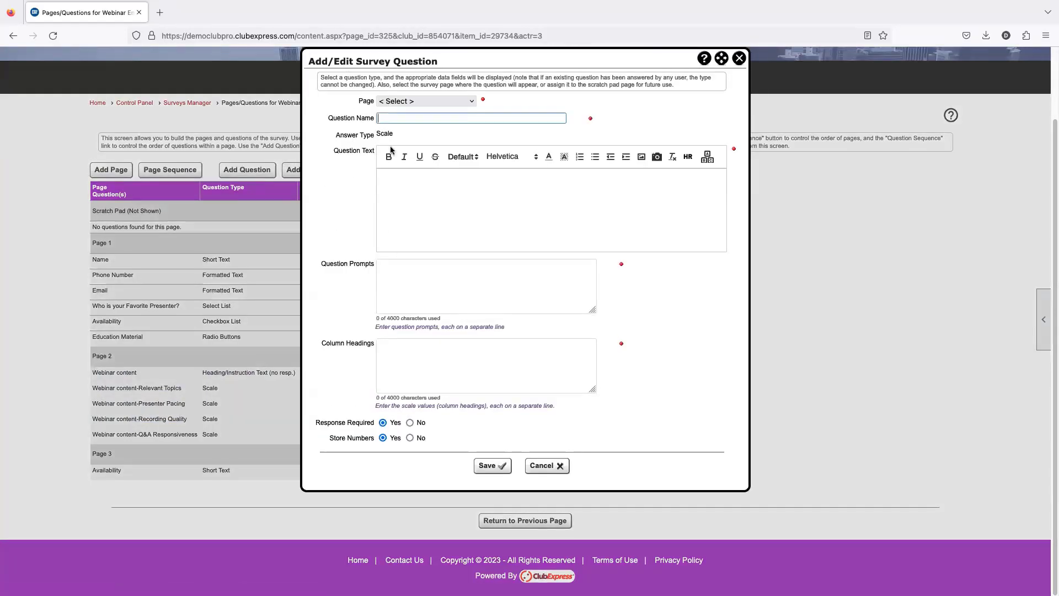
{"action": "left_click", "coordinate": [417, 101]}
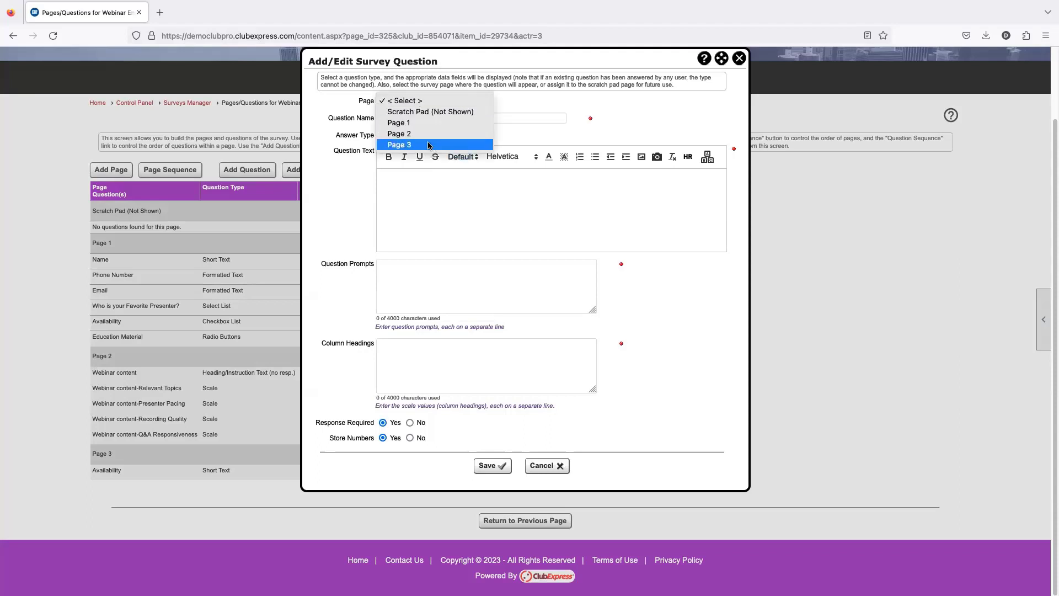
{"action": "left_click", "coordinate": [433, 145]}
{"action": "left_click", "coordinate": [400, 101]}
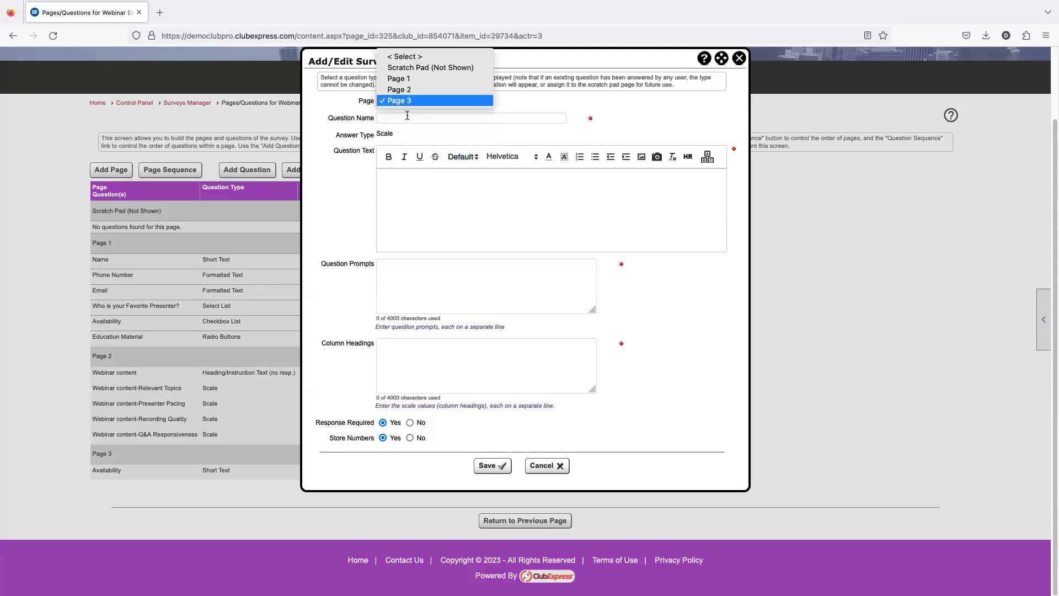
{"action": "left_click", "coordinate": [418, 66]}
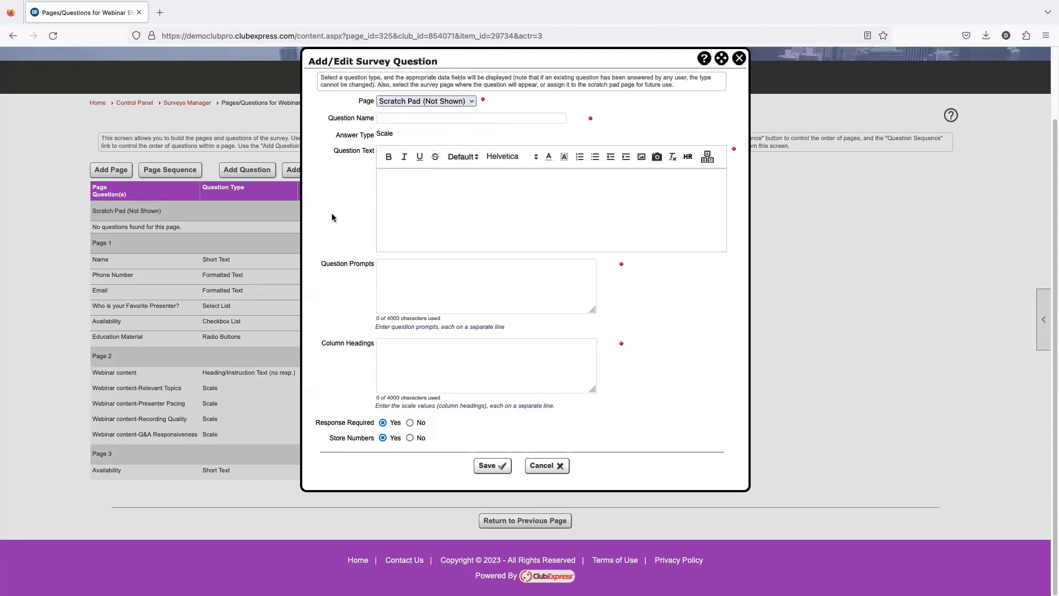
{"action": "left_click", "coordinate": [402, 115]}
{"action": "type", "text": "scale 1-5"}
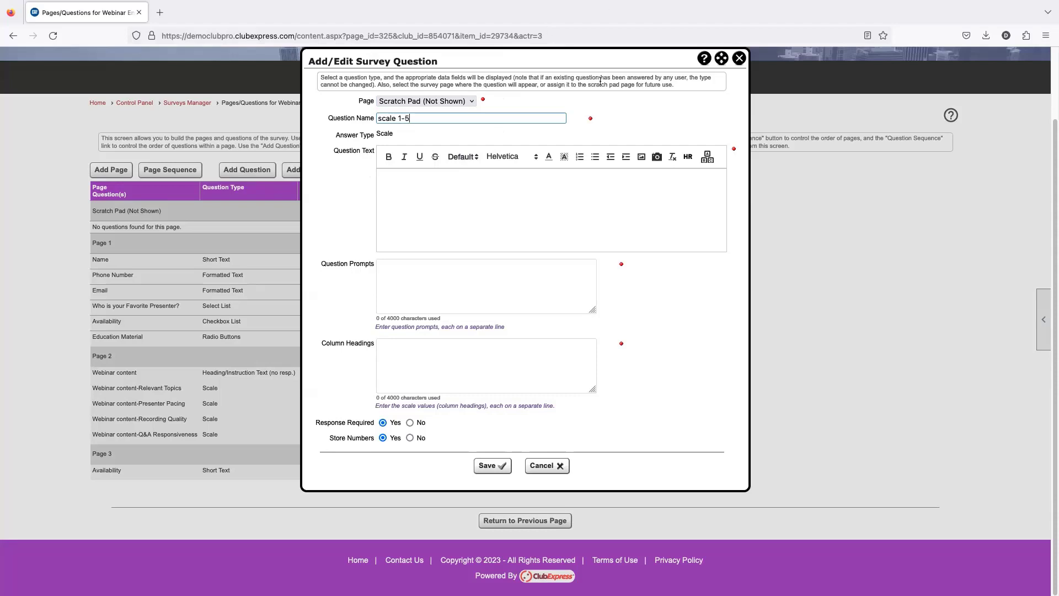
Examine the question text, question prompts and column headings fields of the scale question form
{"action": "left_click", "coordinate": [493, 187]}
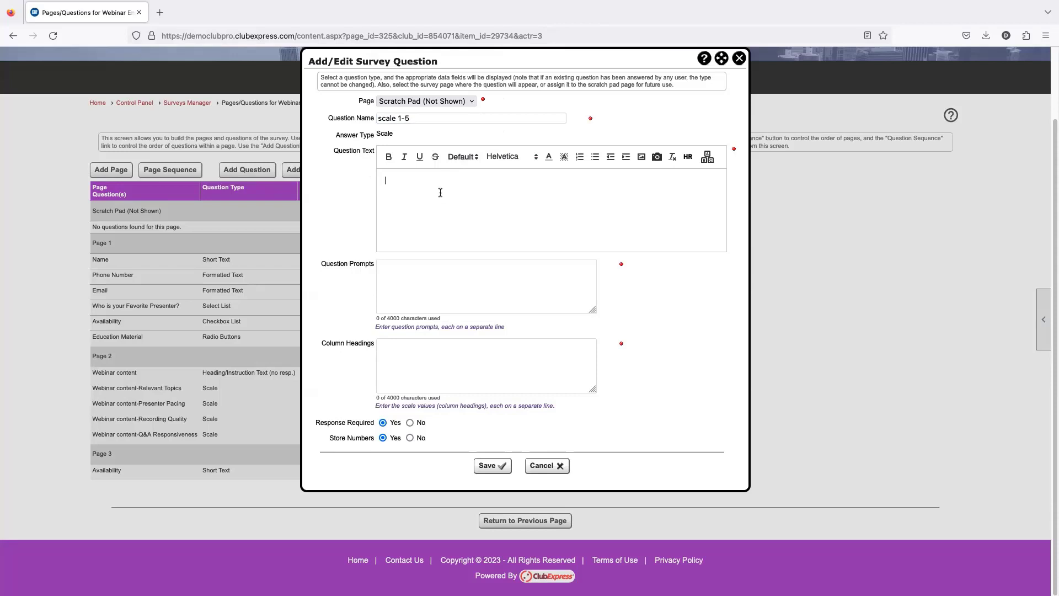
{"action": "left_click", "coordinate": [392, 267]}
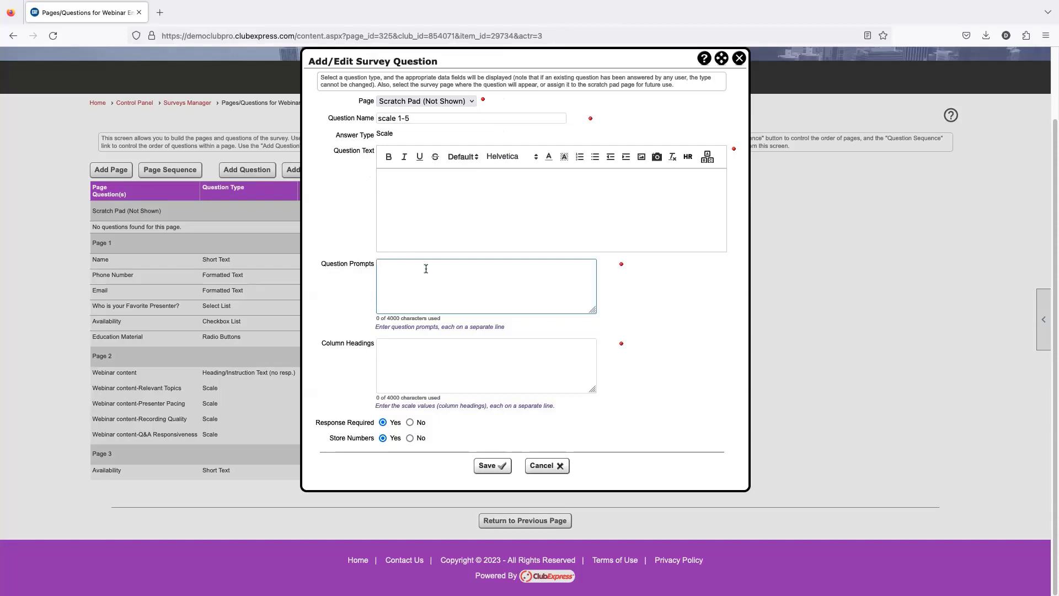
{"action": "triple_click", "coordinate": [332, 270]}
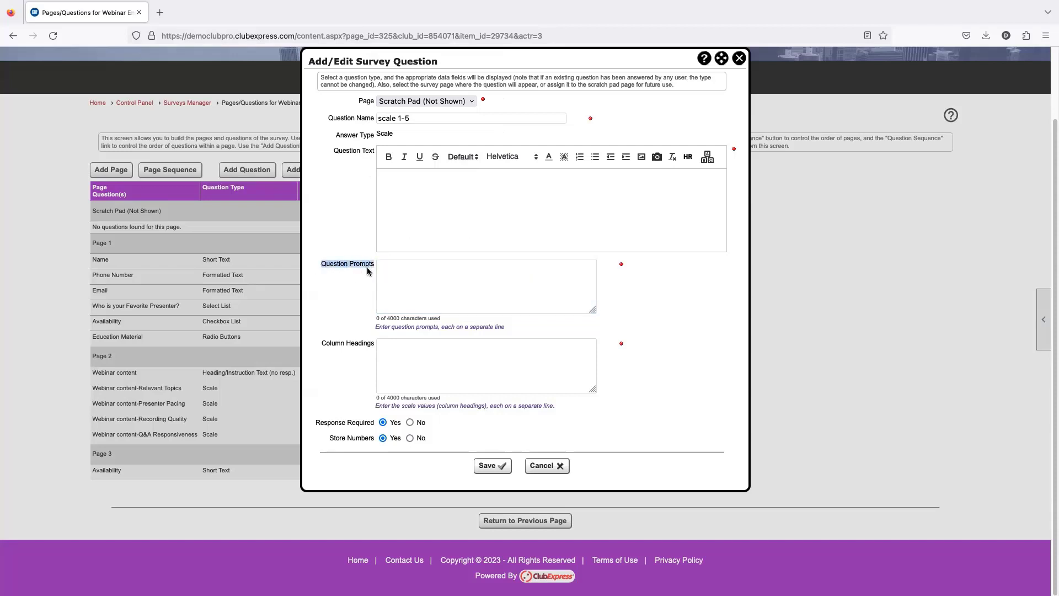
{"action": "left_click", "coordinate": [411, 269]}
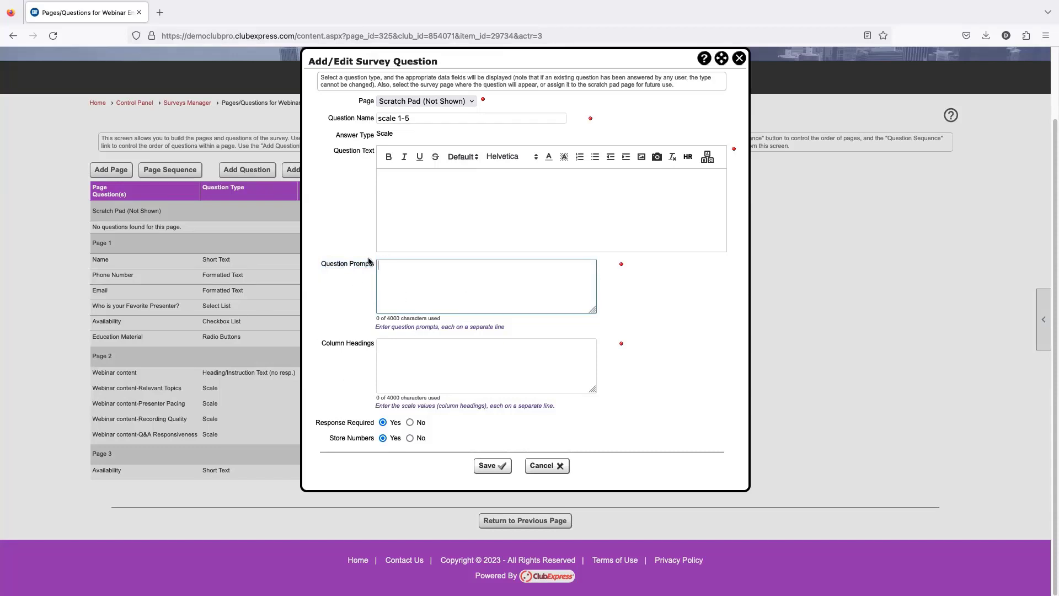
{"action": "left_click_drag", "start_coordinate": [323, 349], "coordinate": [363, 348]}
{"action": "left_click", "coordinate": [416, 351]}
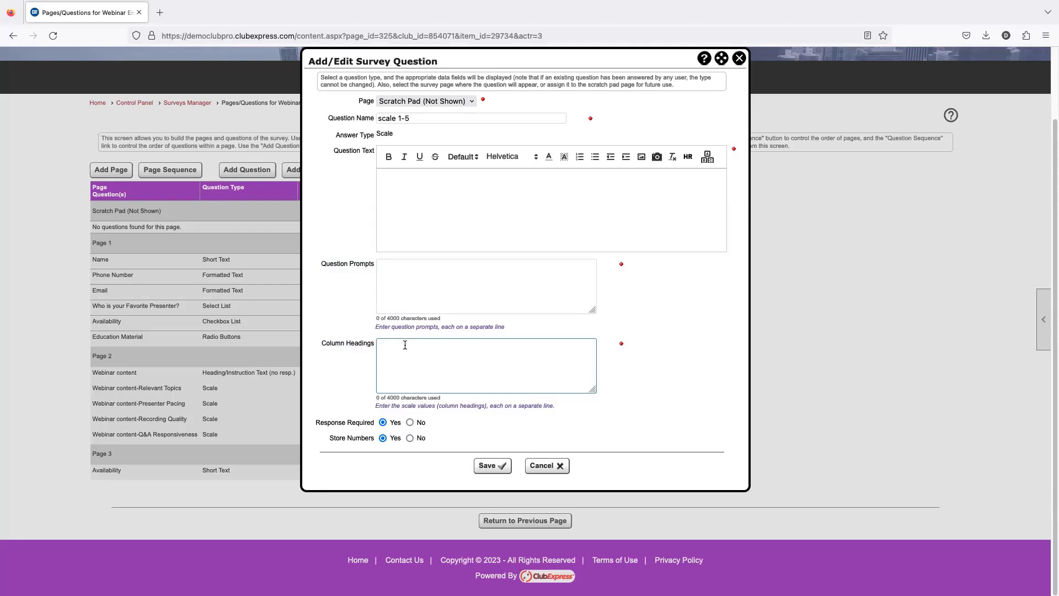
Enter 1, 2, 3, 4 and 5 as column headings on separate lines, and close the scale question without saving
{"action": "left_click_drag", "start_coordinate": [398, 118], "coordinate": [412, 114]}
{"action": "left_click", "coordinate": [395, 363]}
{"action": "type", "text": "1 2 3 4"}
{"action": "key", "text": "Return"}
{"action": "type", "text": "5"}
{"action": "left_click_drag", "start_coordinate": [379, 342], "coordinate": [403, 386]}
{"action": "left_click", "coordinate": [404, 386]}
{"action": "left_click_drag", "start_coordinate": [334, 265], "coordinate": [362, 265]}
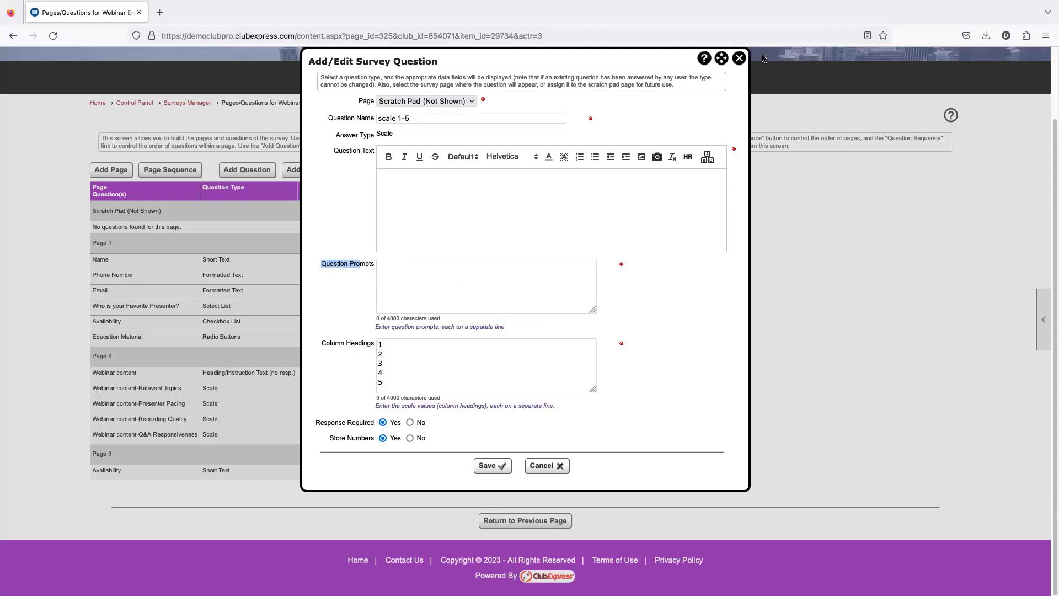
{"action": "left_click", "coordinate": [739, 58]}
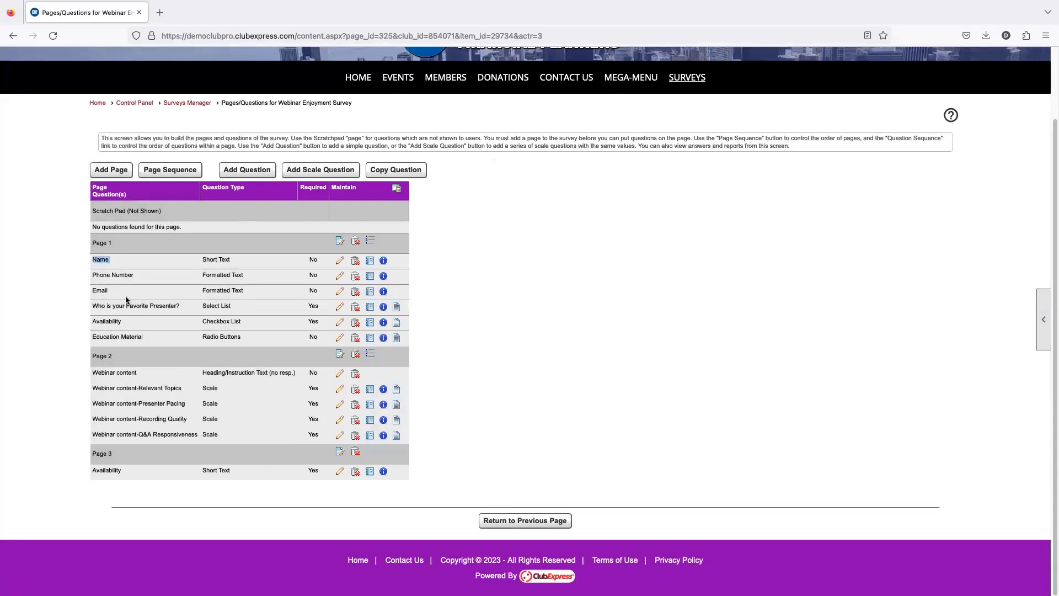
Review the Page 1 contact, availability and education questions and the Page 2 webinar content questions in the list
{"action": "left_click_drag", "start_coordinate": [88, 297], "coordinate": [126, 297]}
{"action": "left_click", "coordinate": [168, 315]}
{"action": "left_click_drag", "start_coordinate": [99, 322], "coordinate": [160, 330]}
{"action": "left_click_drag", "start_coordinate": [96, 337], "coordinate": [170, 336]}
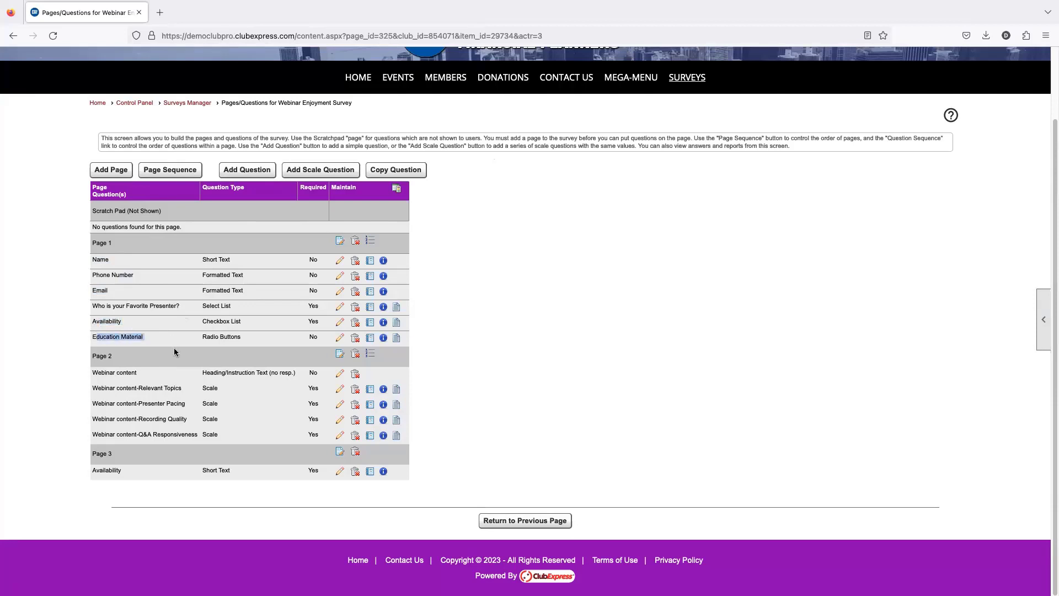
{"action": "left_click_drag", "start_coordinate": [116, 373], "coordinate": [227, 431]}
{"action": "left_click", "coordinate": [227, 433]}
Leave the question list, open the site's Surveys page and start taking the Webinar Enjoyment Survey
{"action": "left_click", "coordinate": [562, 525]}
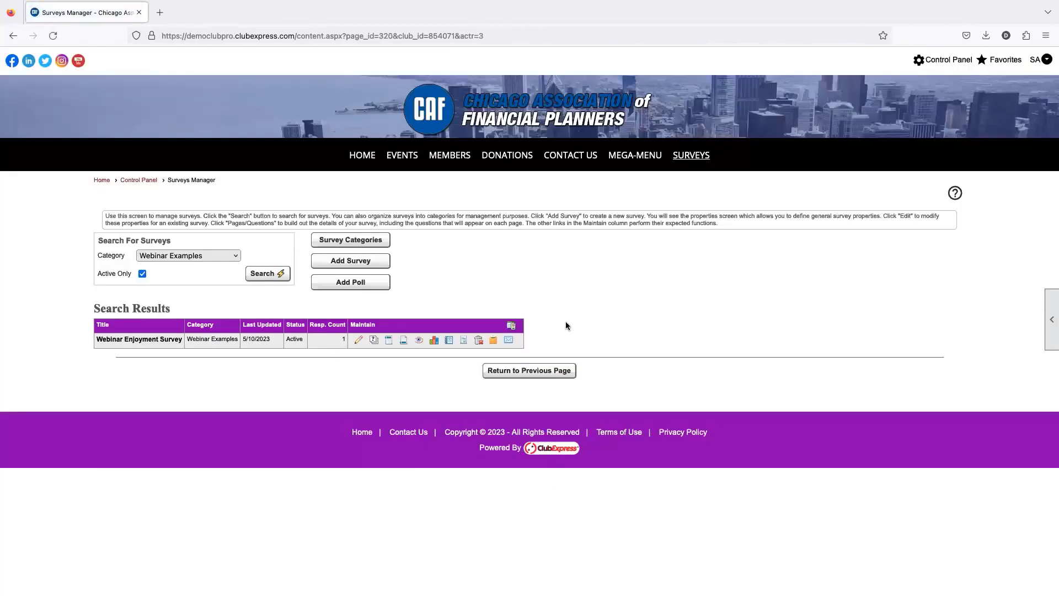
{"action": "left_click", "coordinate": [699, 157]}
{"action": "mouse_move", "coordinate": [120, 238]}
{"action": "left_mouse_down"}
{"action": "mouse_move", "coordinate": [147, 238]}
{"action": "mouse_move", "coordinate": [105, 239]}
{"action": "left_mouse_up"}
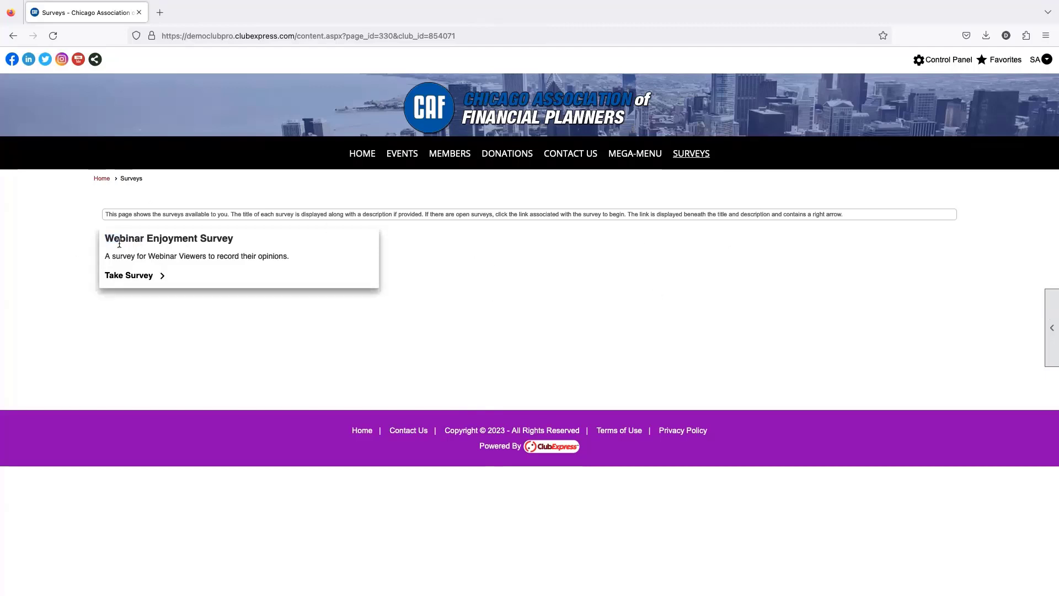
{"action": "left_click_drag", "start_coordinate": [116, 240], "coordinate": [236, 239]}
{"action": "left_click", "coordinate": [248, 236]}
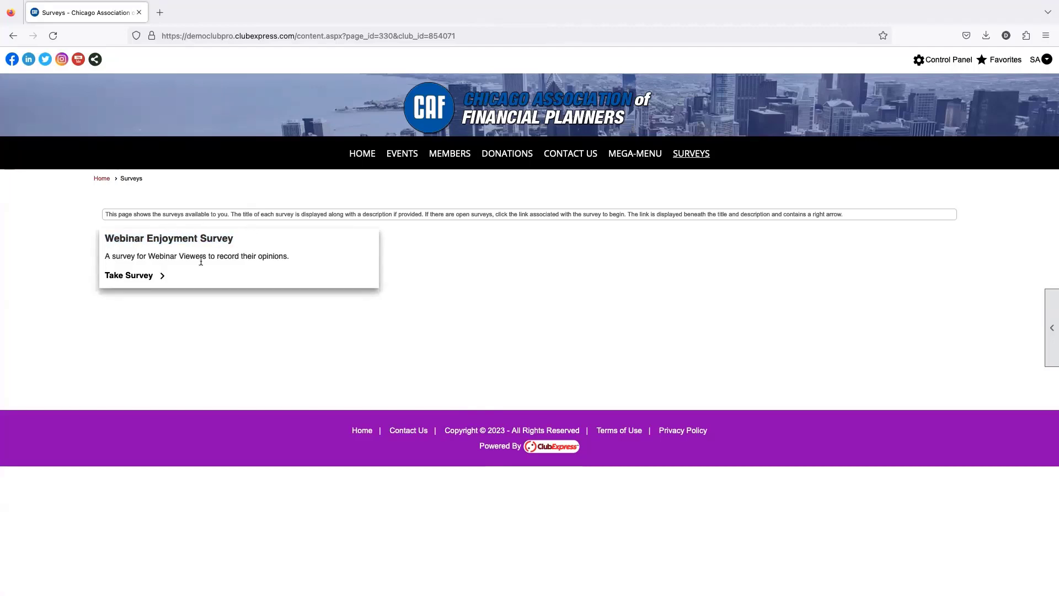
{"action": "left_click_drag", "start_coordinate": [105, 258], "coordinate": [294, 265]}
{"action": "left_click", "coordinate": [297, 257]}
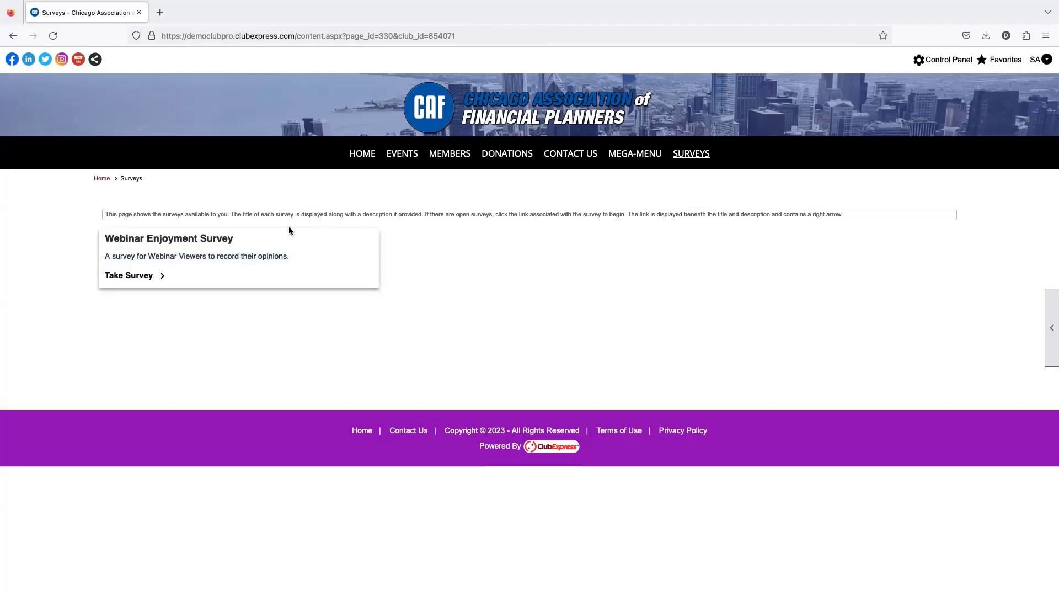
{"action": "left_click", "coordinate": [145, 279]}
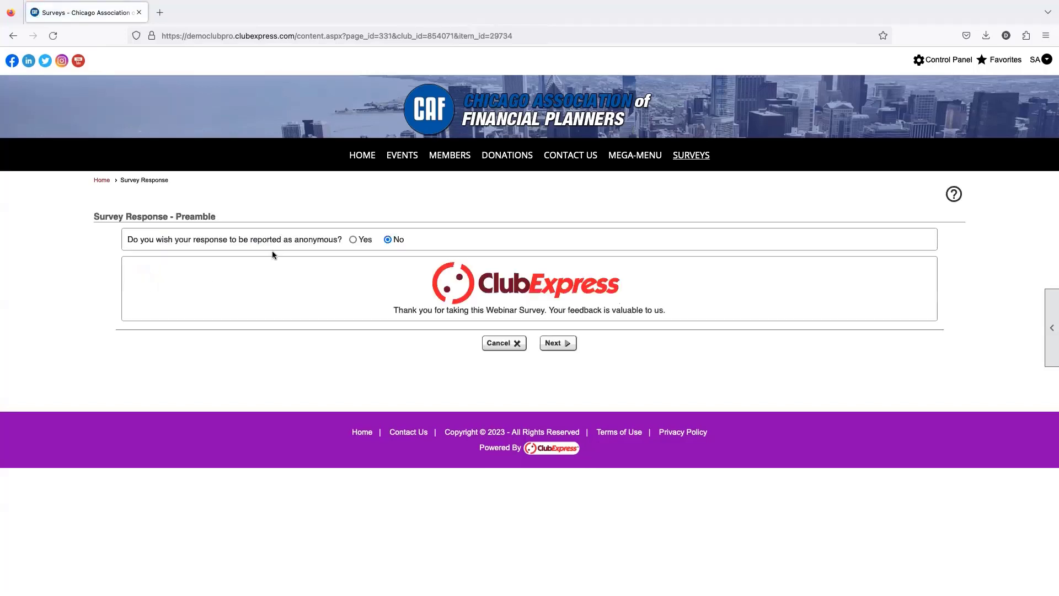
Read the survey preamble, set the response to be reported as anonymous and continue to Page 1
{"action": "left_click_drag", "start_coordinate": [100, 218], "coordinate": [203, 214]}
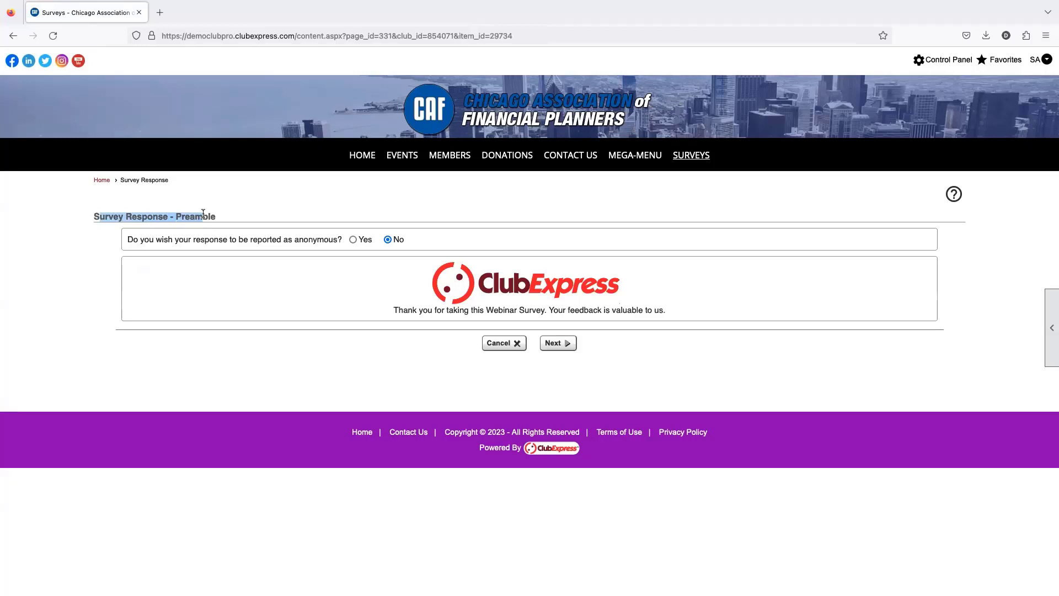
{"action": "left_click_drag", "start_coordinate": [367, 279], "coordinate": [568, 284]}
{"action": "left_click_drag", "start_coordinate": [408, 311], "coordinate": [603, 312]}
{"action": "left_click", "coordinate": [641, 311]}
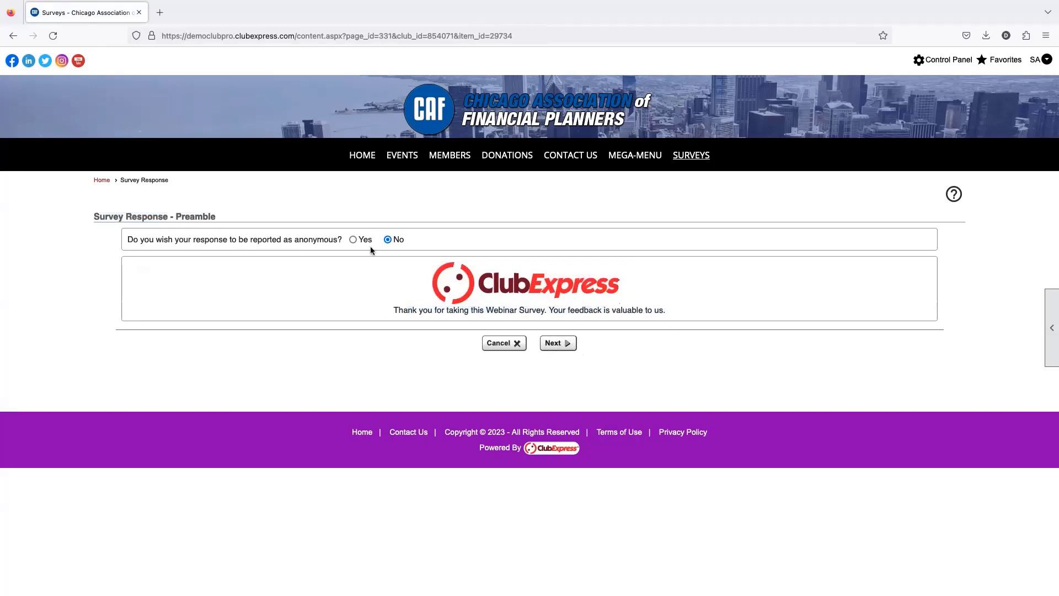
{"action": "left_click", "coordinate": [353, 240]}
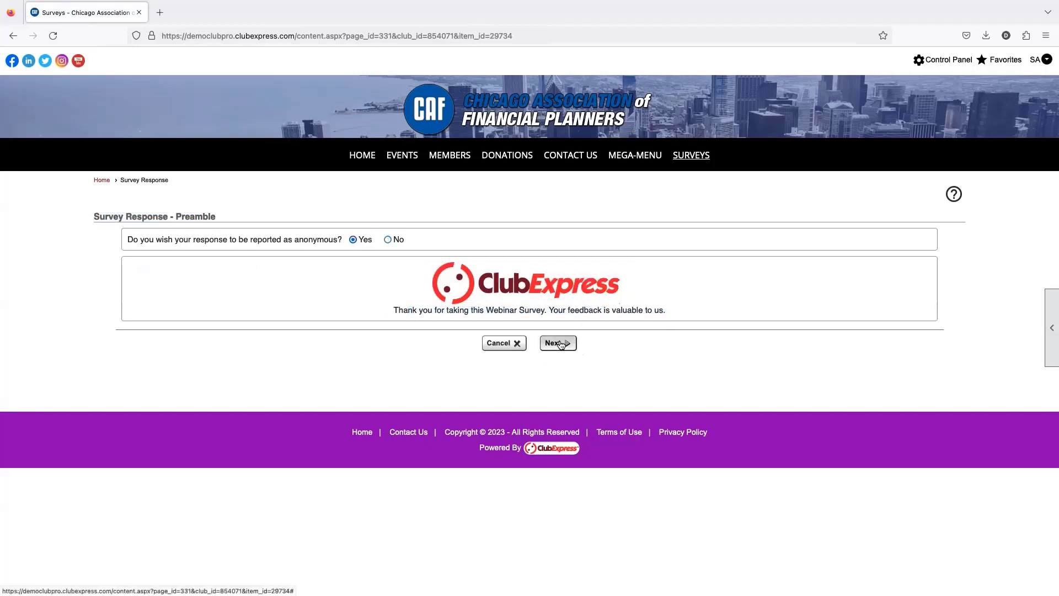
{"action": "left_click", "coordinate": [558, 343]}
Examine the optional Name, Phone Number and Email fields on Page 1 of the survey
{"action": "scroll", "coordinate": [496, 326], "scroll_direction": "down", "scroll_amount": 2}
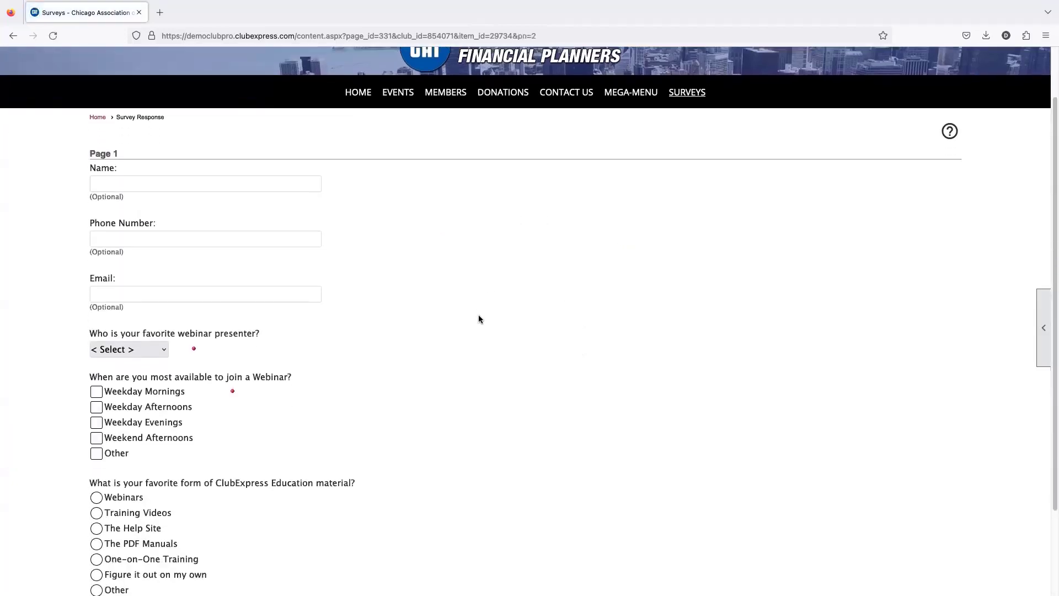
{"action": "scroll", "coordinate": [478, 319], "scroll_direction": "down", "scroll_amount": 1}
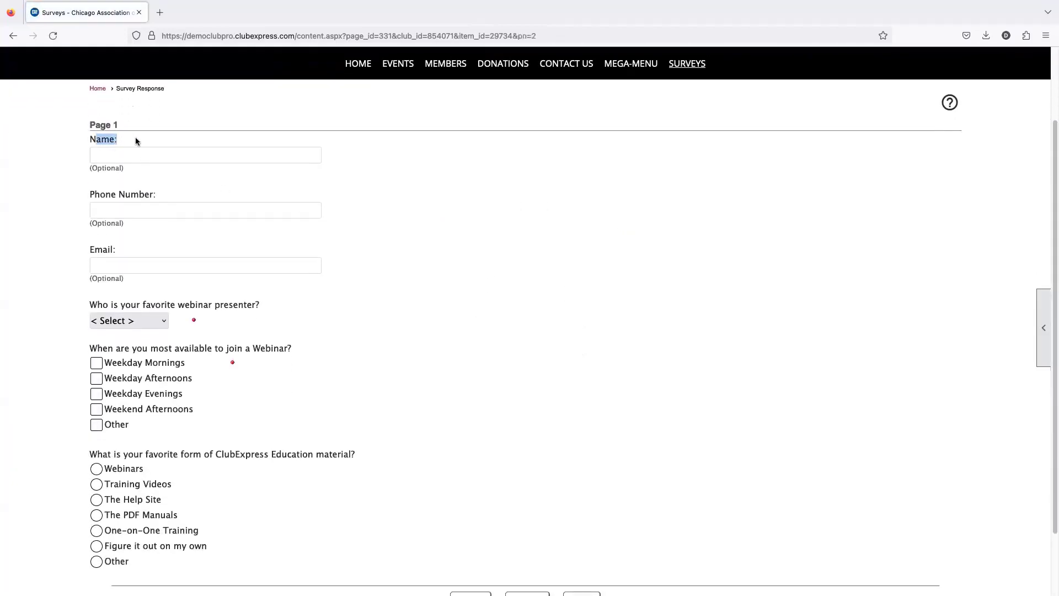
{"action": "left_click", "coordinate": [127, 153]}
{"action": "left_click", "coordinate": [129, 210]}
{"action": "left_click", "coordinate": [128, 264]}
{"action": "left_click", "coordinate": [115, 150]}
{"action": "left_click_drag", "start_coordinate": [93, 176], "coordinate": [119, 169]}
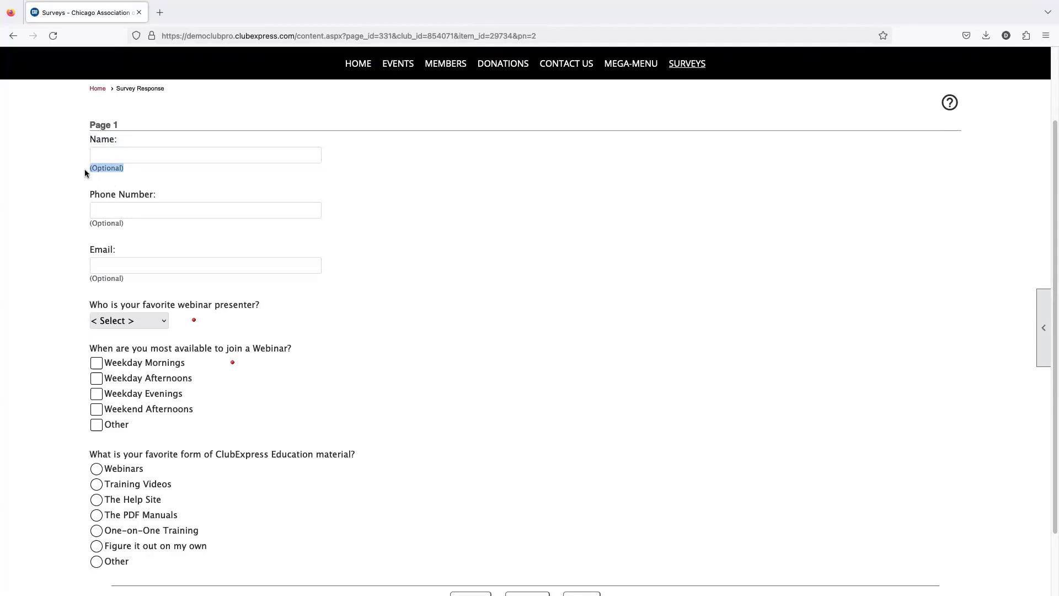
{"action": "left_click_drag", "start_coordinate": [124, 222], "coordinate": [82, 226]}
{"action": "left_click_drag", "start_coordinate": [135, 285], "coordinate": [88, 281]}
Choose the second listed presenter as the favorite webinar presenter
{"action": "scroll", "coordinate": [163, 264], "scroll_direction": "down", "scroll_amount": 3}
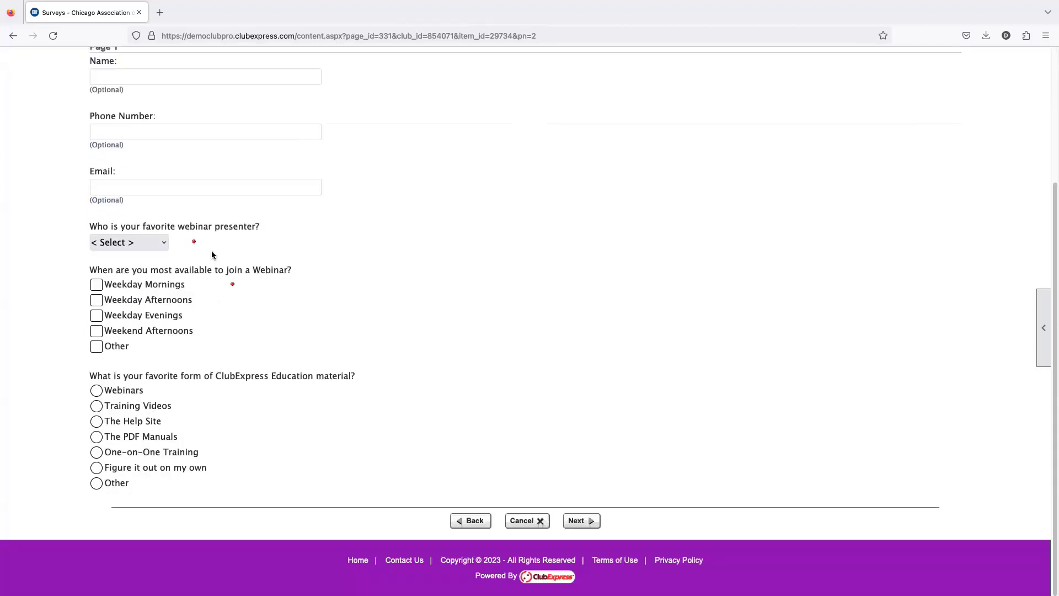
{"action": "left_click_drag", "start_coordinate": [109, 228], "coordinate": [153, 243]}
{"action": "left_click", "coordinate": [152, 245]}
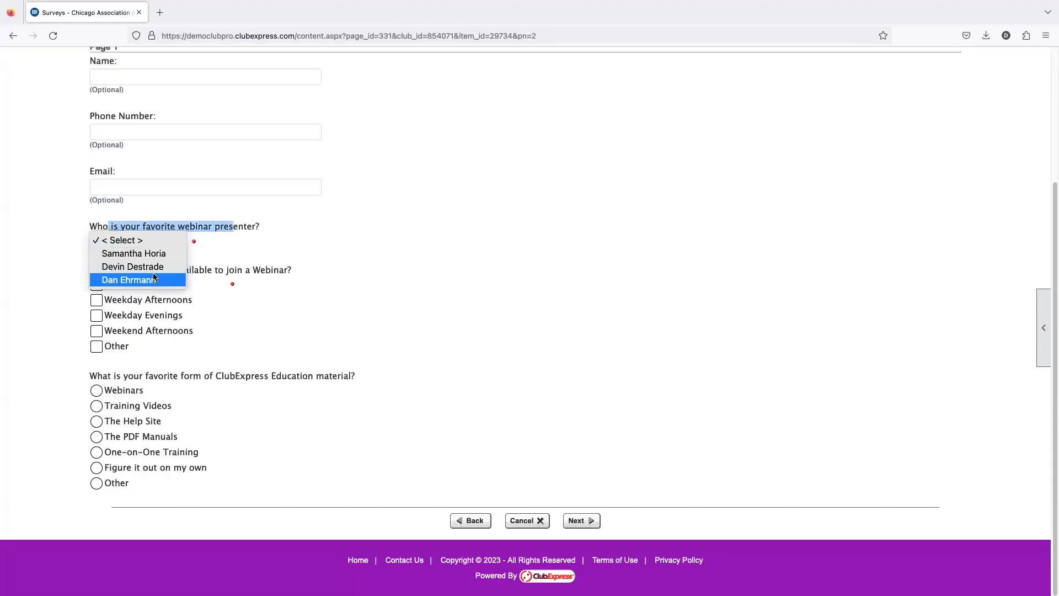
{"action": "left_click", "coordinate": [160, 267]}
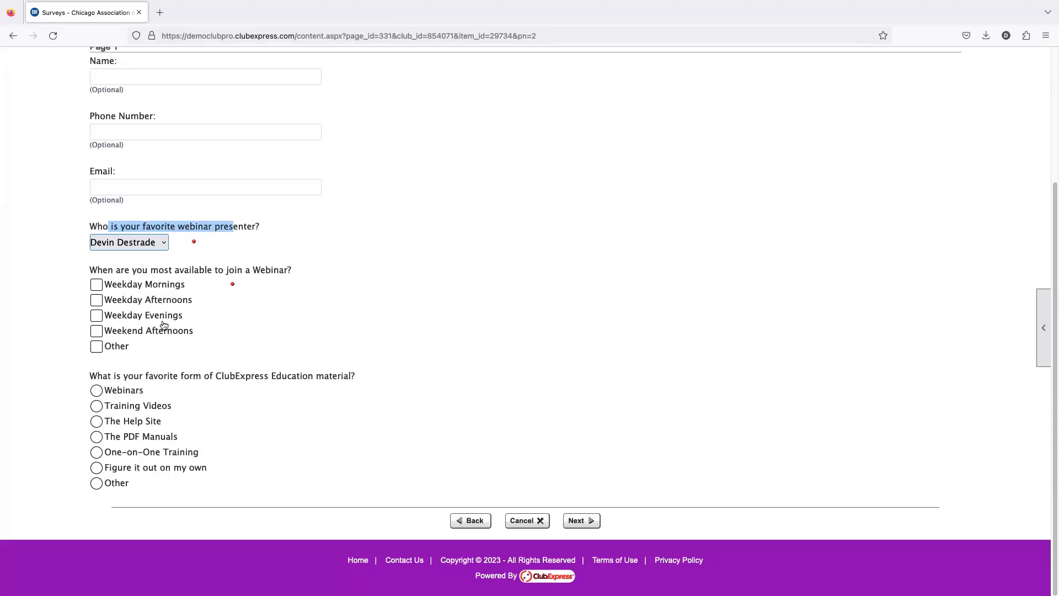
Mark availability as Weekday Mornings, Weekday Afternoons, Weekday Evenings and Other, with "the 5th" as the other answer
{"action": "left_click_drag", "start_coordinate": [102, 269], "coordinate": [271, 267]}
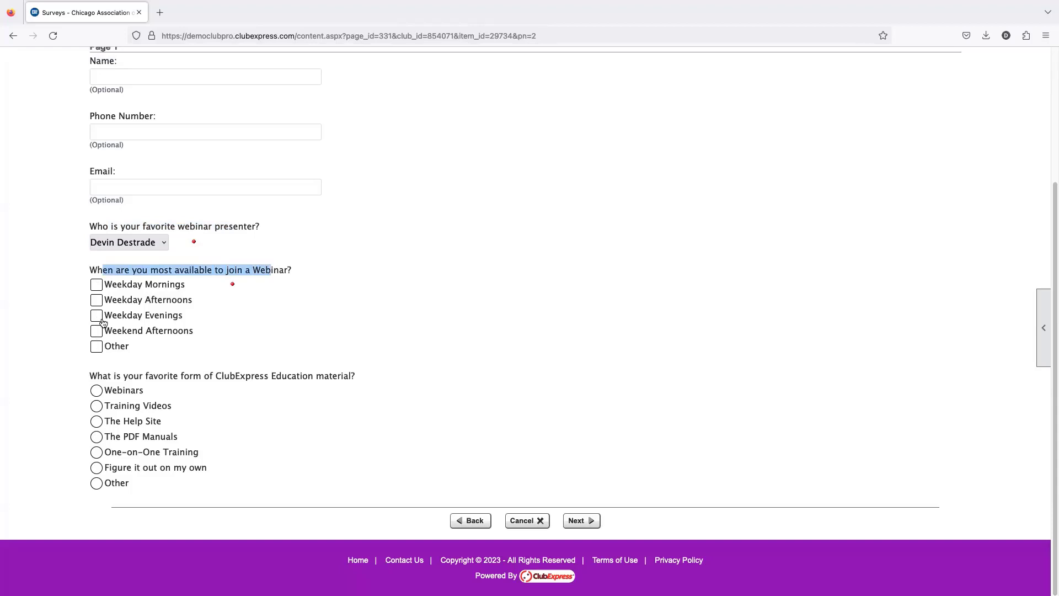
{"action": "left_click", "coordinate": [97, 286]}
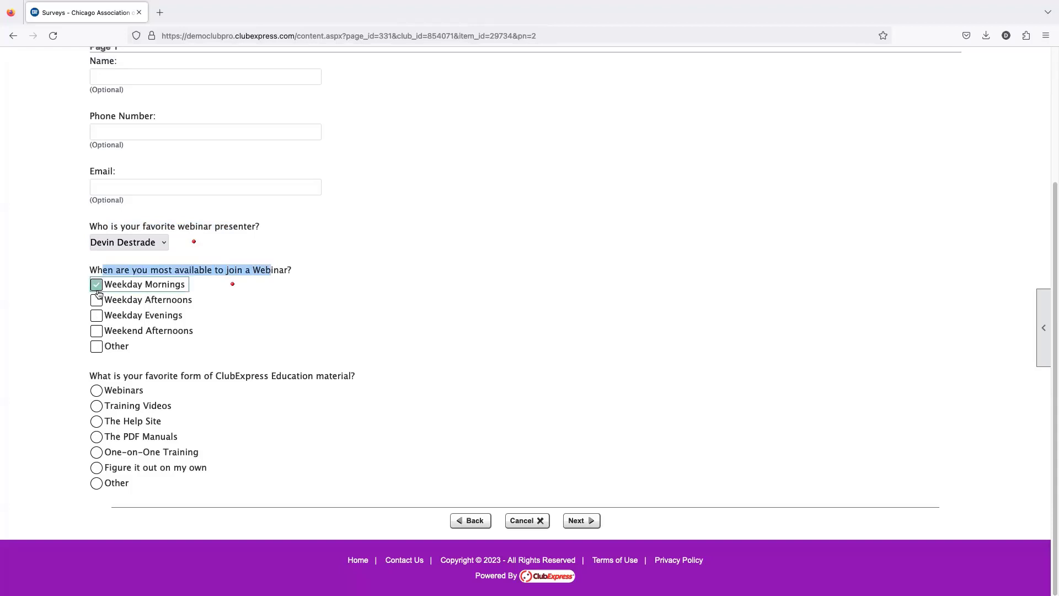
{"action": "left_click", "coordinate": [96, 300]}
{"action": "left_click", "coordinate": [97, 317]}
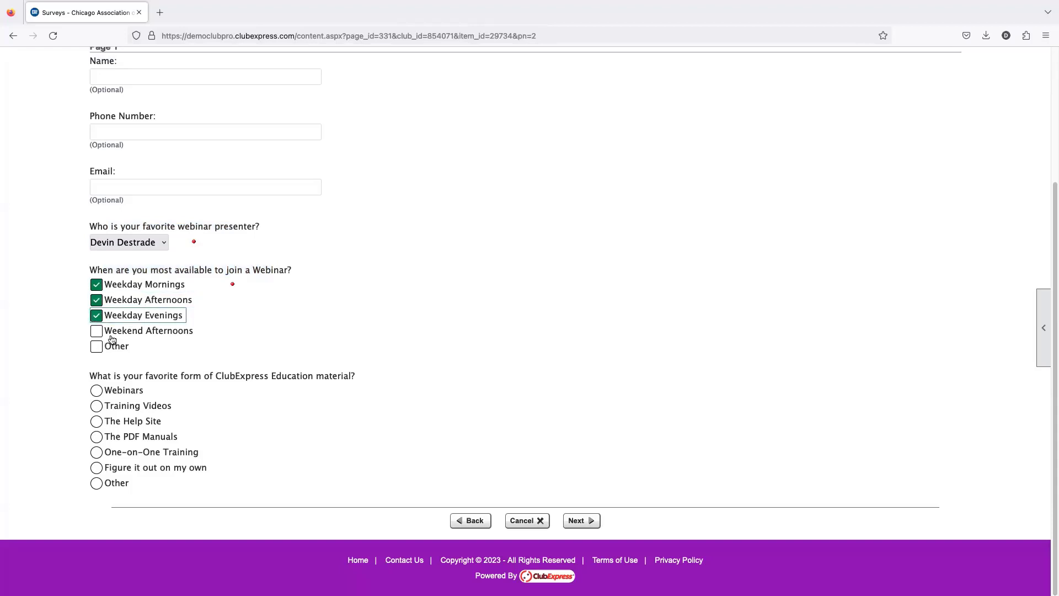
{"action": "left_click", "coordinate": [95, 349]}
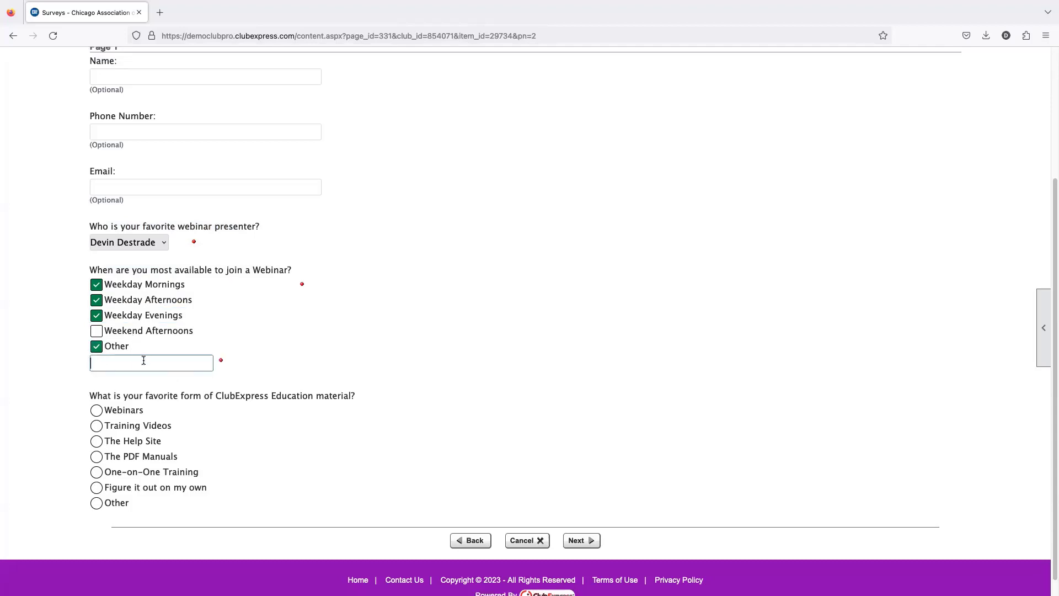
{"action": "type", "text": "the 5th"}
Toggle the Other availability option off and on to demonstrate its extra text field
{"action": "left_click", "coordinate": [96, 348]}
{"action": "left_click", "coordinate": [95, 347]}
{"action": "left_click", "coordinate": [96, 348]}
{"action": "left_click", "coordinate": [96, 348]}
Try several options for the favorite ClubExpress education material and settle on Training Videos
{"action": "scroll", "coordinate": [144, 362], "scroll_direction": "down", "scroll_amount": 1}
{"action": "left_click_drag", "start_coordinate": [107, 385], "coordinate": [345, 383]}
{"action": "left_click", "coordinate": [204, 391]}
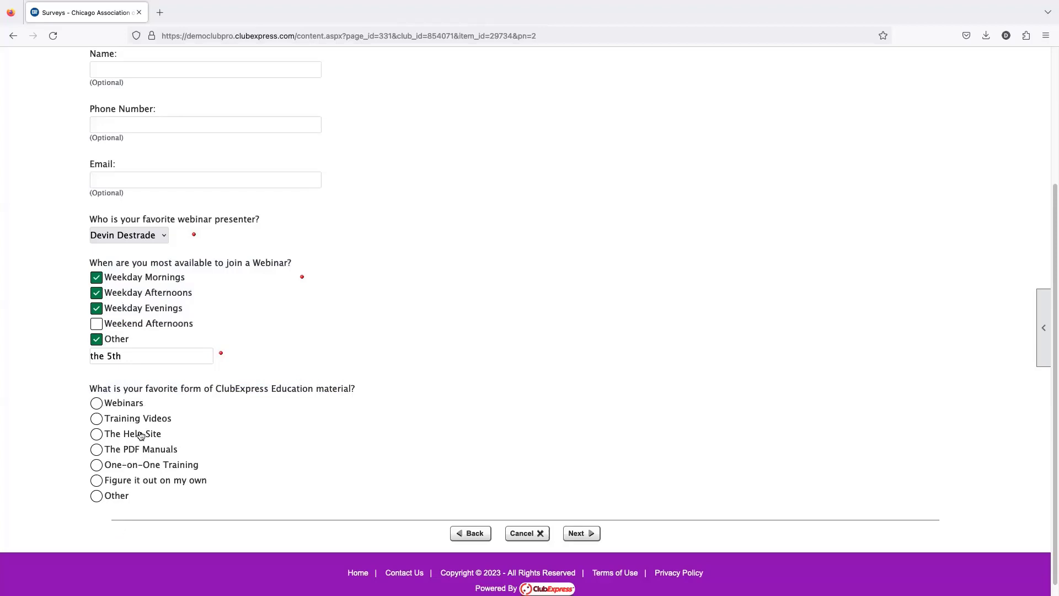
{"action": "double_click", "coordinate": [157, 388]}
{"action": "left_click", "coordinate": [217, 398]}
{"action": "left_click", "coordinate": [96, 465]}
{"action": "left_click", "coordinate": [96, 480]}
{"action": "left_click", "coordinate": [96, 495]}
{"action": "left_click", "coordinate": [96, 434]}
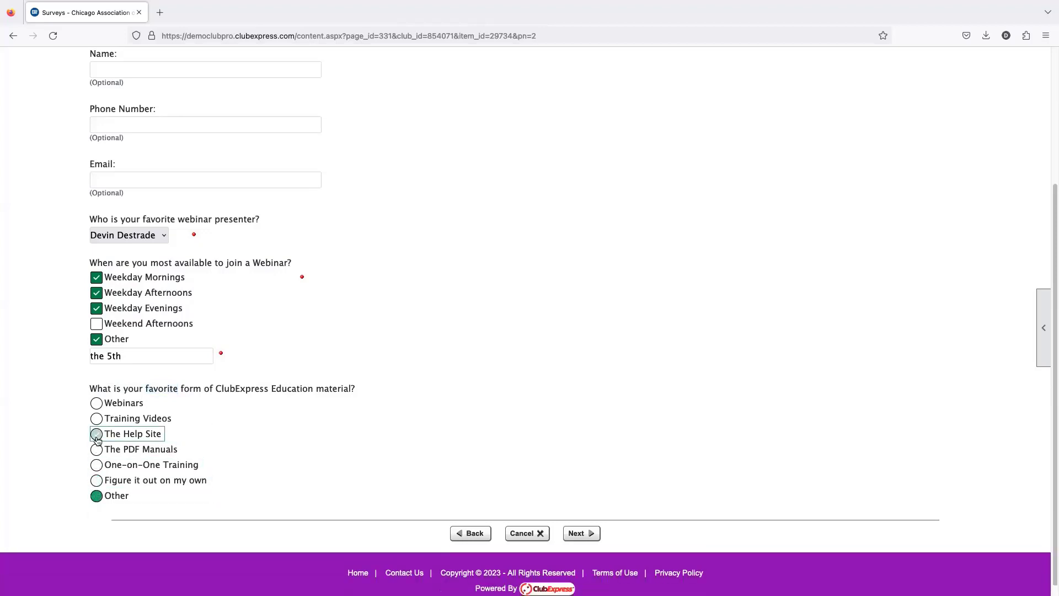
{"action": "left_click", "coordinate": [98, 404]}
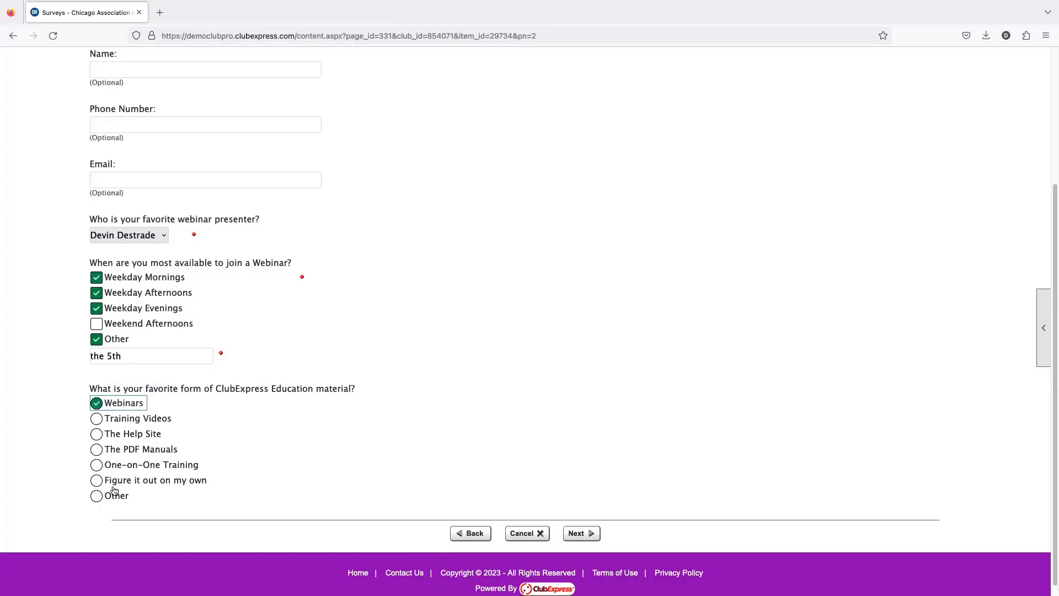
{"action": "left_click", "coordinate": [98, 420]}
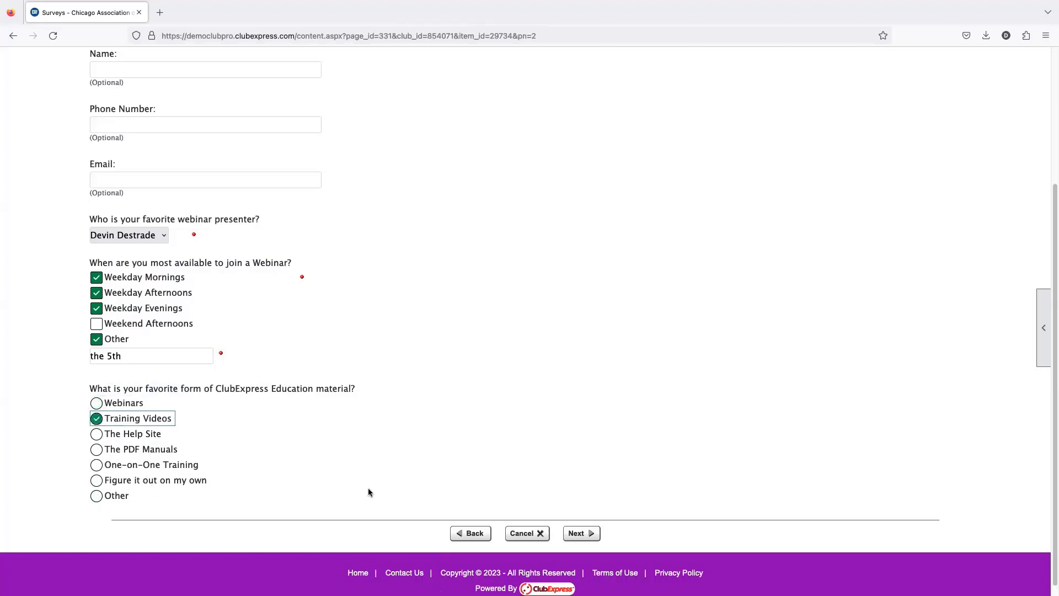
Review the required-question markers and the optional Name field on page 1, and continue to page 2 of the survey
{"action": "scroll", "coordinate": [220, 281], "scroll_direction": "up", "scroll_amount": 1}
{"action": "left_click", "coordinate": [192, 249]}
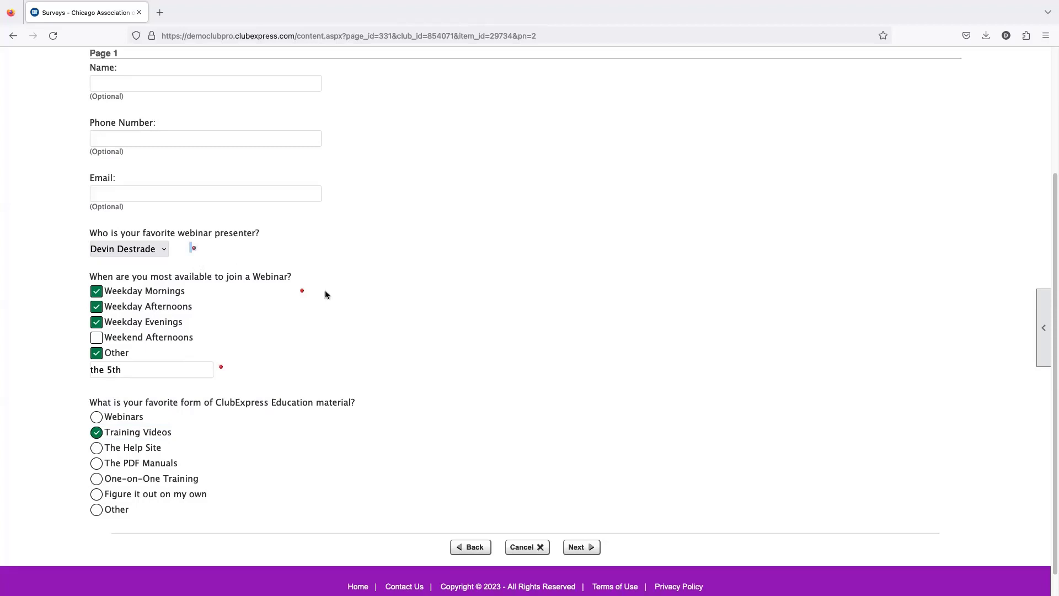
{"action": "triple_click", "coordinate": [300, 293]}
{"action": "left_click", "coordinate": [302, 293]}
{"action": "scroll", "coordinate": [290, 402], "scroll_direction": "up", "scroll_amount": 1}
{"action": "left_click_drag", "start_coordinate": [84, 115], "coordinate": [137, 120]}
{"action": "left_click", "coordinate": [355, 99]}
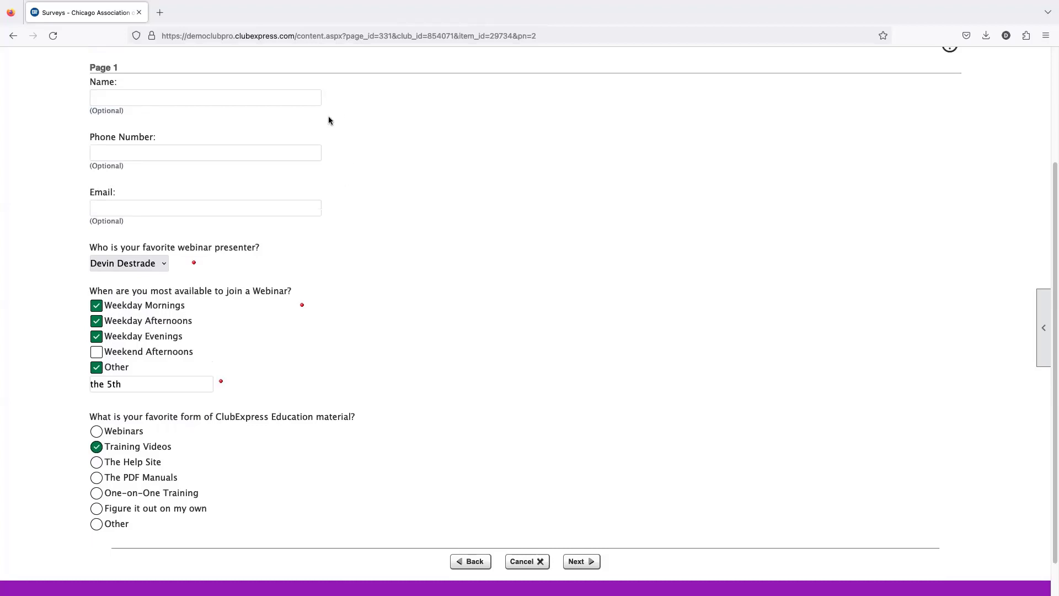
{"action": "scroll", "coordinate": [356, 249], "scroll_direction": "down", "scroll_amount": 1}
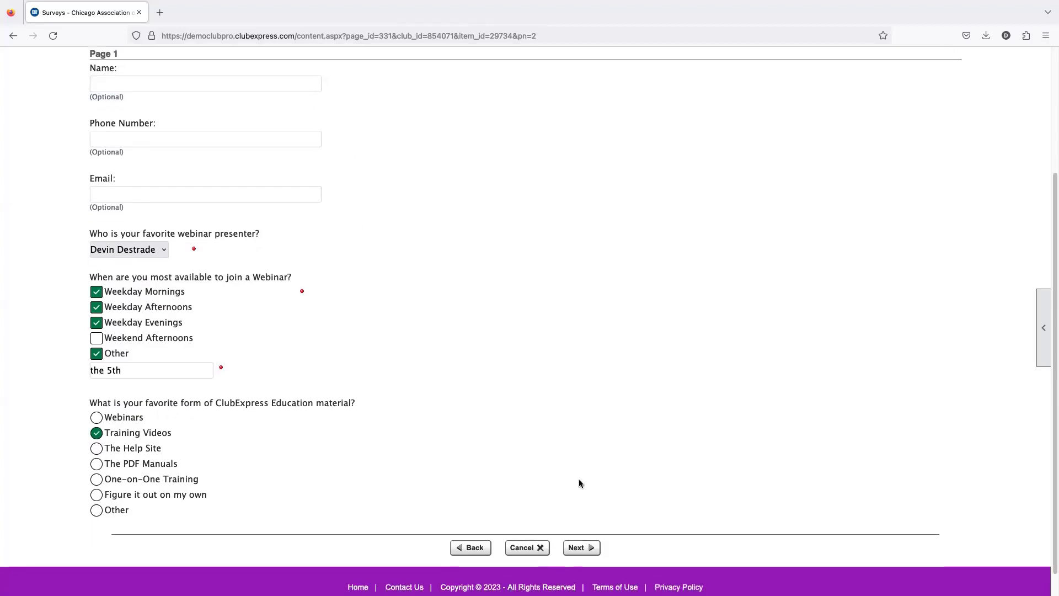
{"action": "left_click", "coordinate": [579, 547]}
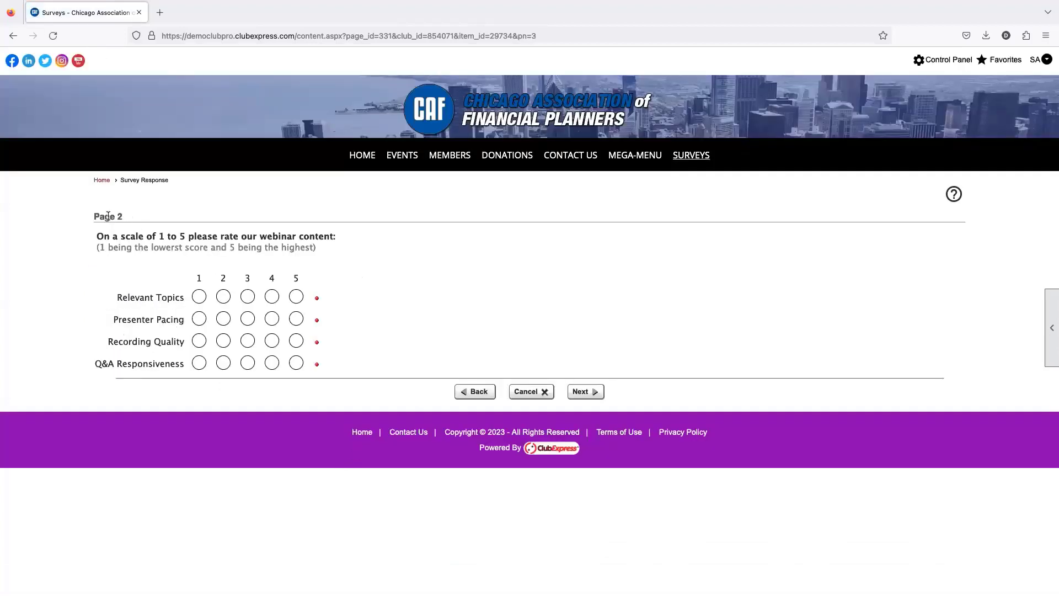
Examine the webinar content rating question, its 1 to 5 scale and the four criteria from Relevant Topics to Q&A Responsiveness
{"action": "left_click_drag", "start_coordinate": [92, 246], "coordinate": [390, 234]}
{"action": "left_click", "coordinate": [390, 235]}
{"action": "left_click_drag", "start_coordinate": [96, 236], "coordinate": [222, 230]}
{"action": "left_click", "coordinate": [349, 232]}
{"action": "left_click_drag", "start_coordinate": [193, 276], "coordinate": [313, 273]}
{"action": "left_click", "coordinate": [314, 275]}
{"action": "left_click_drag", "start_coordinate": [210, 280], "coordinate": [320, 279]}
{"action": "left_click", "coordinate": [319, 279]}
{"action": "left_click_drag", "start_coordinate": [120, 298], "coordinate": [170, 295]}
{"action": "left_click", "coordinate": [159, 313]}
{"action": "left_click_drag", "start_coordinate": [116, 319], "coordinate": [185, 319]}
{"action": "left_click_drag", "start_coordinate": [94, 342], "coordinate": [188, 338]}
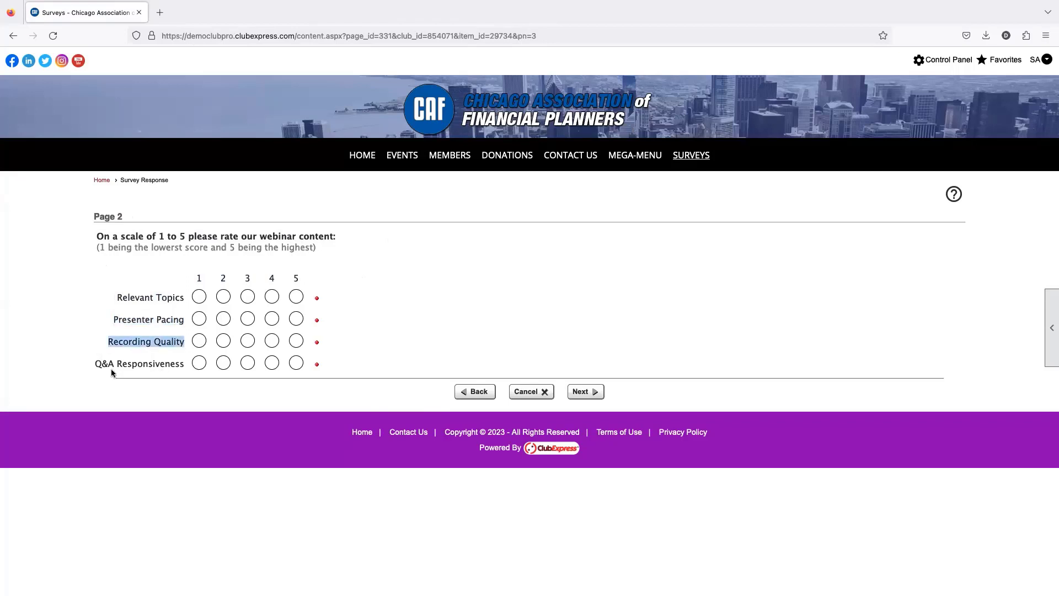
{"action": "left_click_drag", "start_coordinate": [95, 365], "coordinate": [165, 363]}
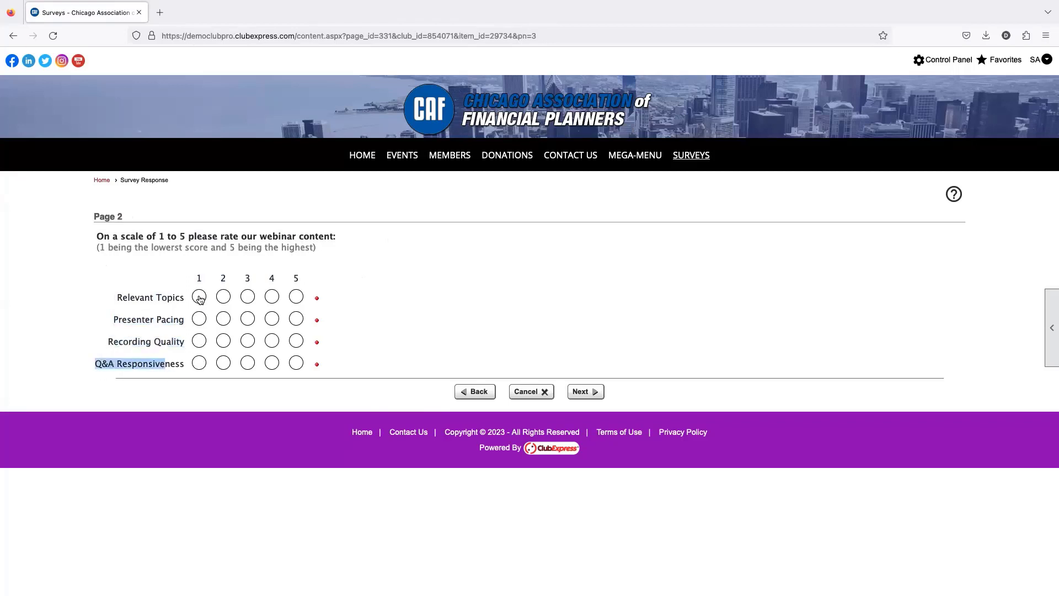
Try mixed ratings: Relevant Topics 5, Presenter Pacing 3, Recording Quality 5 and Q&A Responsiveness 2, after rating all four criteria 4
{"action": "left_click", "coordinate": [271, 297]}
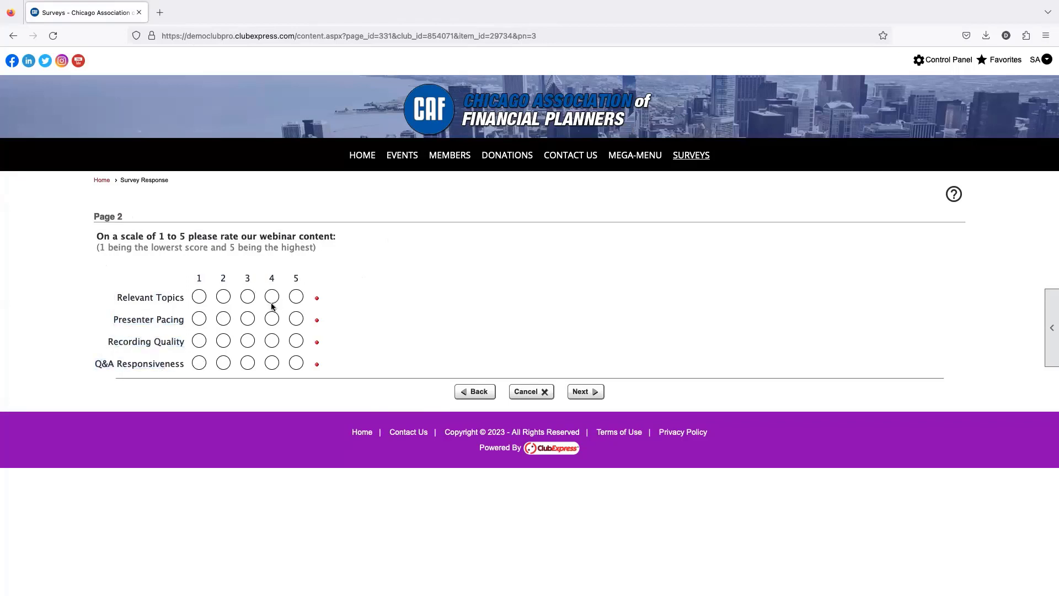
{"action": "left_click", "coordinate": [272, 340]}
{"action": "left_click", "coordinate": [272, 363]}
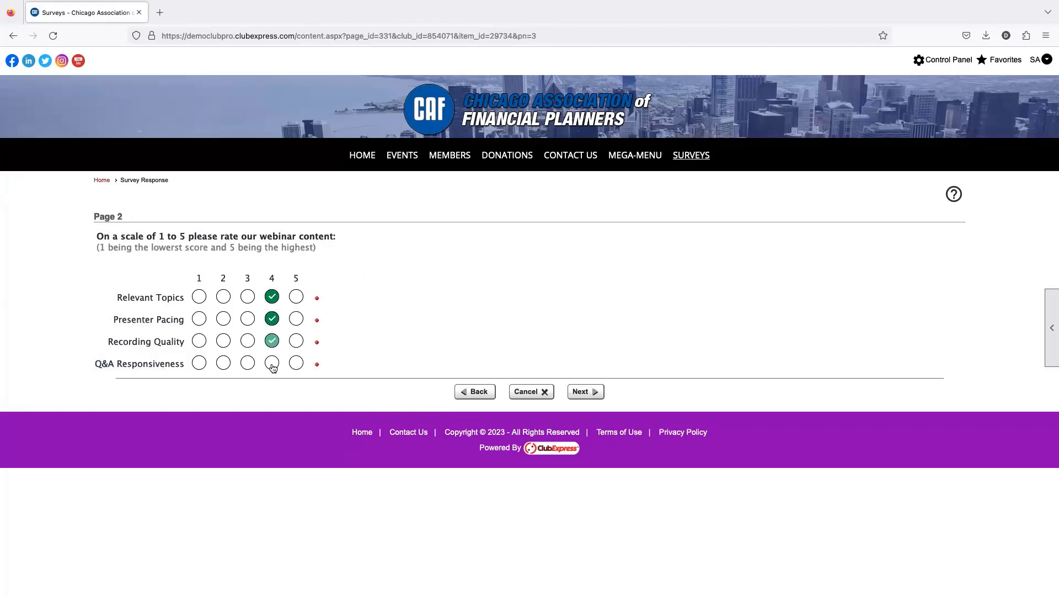
{"action": "left_click", "coordinate": [247, 319]}
{"action": "left_click", "coordinate": [296, 296]}
{"action": "left_click", "coordinate": [296, 340]}
{"action": "left_click", "coordinate": [247, 362]}
{"action": "left_click", "coordinate": [227, 365]}
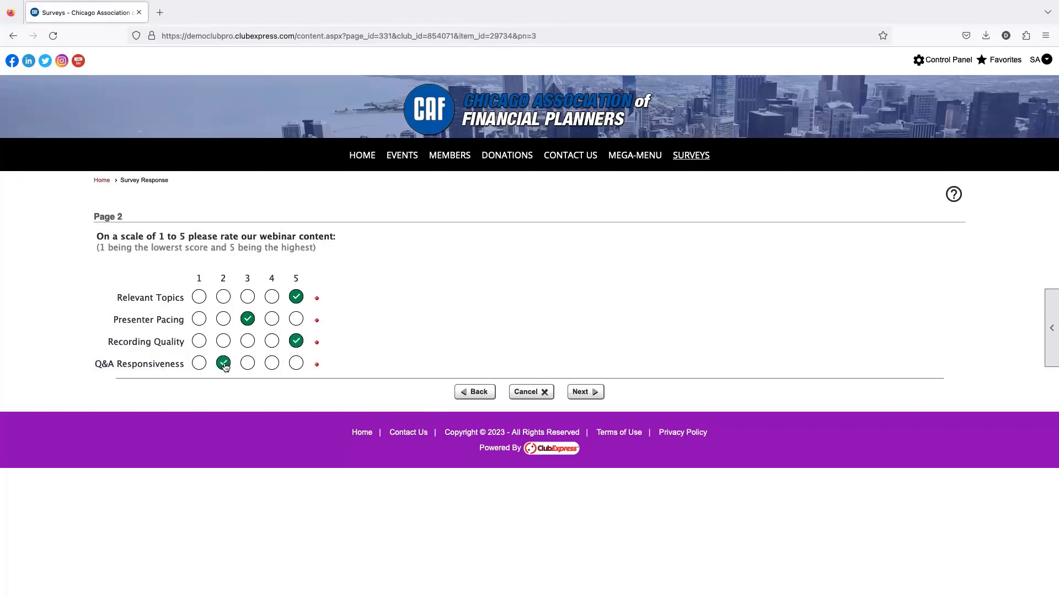
Try each rating from 5 down to 1 for Q&A Responsiveness and settle on 5
{"action": "left_click", "coordinate": [296, 364]}
{"action": "left_click", "coordinate": [272, 364]}
{"action": "left_click", "coordinate": [248, 364]}
{"action": "left_click", "coordinate": [223, 364]}
{"action": "left_click", "coordinate": [199, 364]}
{"action": "left_click", "coordinate": [248, 364]}
{"action": "left_click", "coordinate": [296, 364]}
Rate Relevant Topics, Presenter Pacing, Recording Quality and Q&A Responsiveness 4 each
{"action": "left_click", "coordinate": [272, 297]}
{"action": "left_click", "coordinate": [271, 318]}
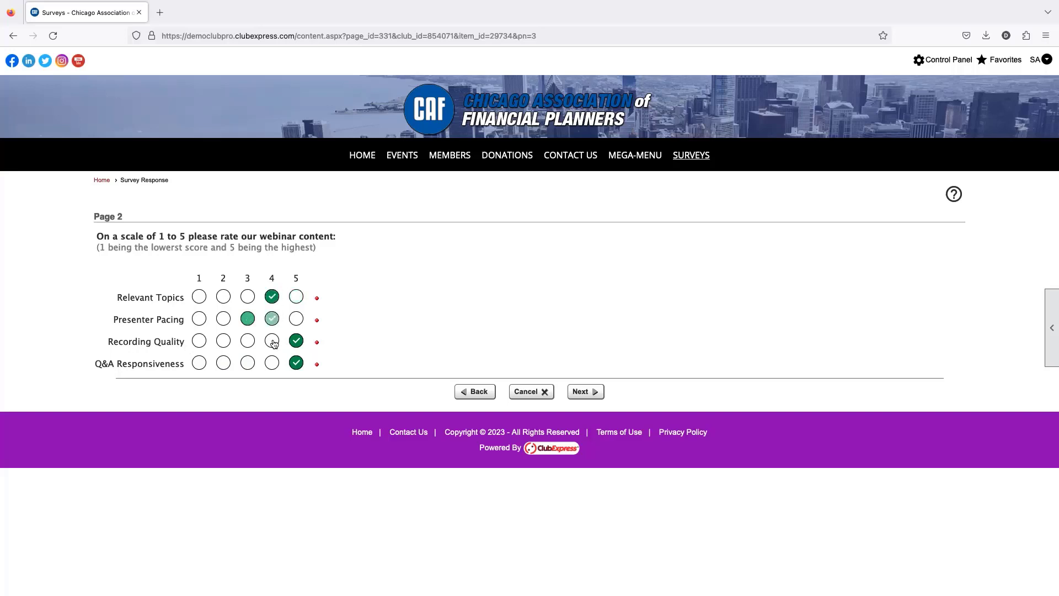
{"action": "left_click", "coordinate": [272, 340]}
{"action": "left_click", "coordinate": [275, 364]}
Set all four webinar content criteria to a rating of 5 and continue to page 3
{"action": "left_click", "coordinate": [296, 362]}
{"action": "left_click", "coordinate": [296, 340]}
{"action": "left_click", "coordinate": [298, 319]}
{"action": "left_click", "coordinate": [296, 297]}
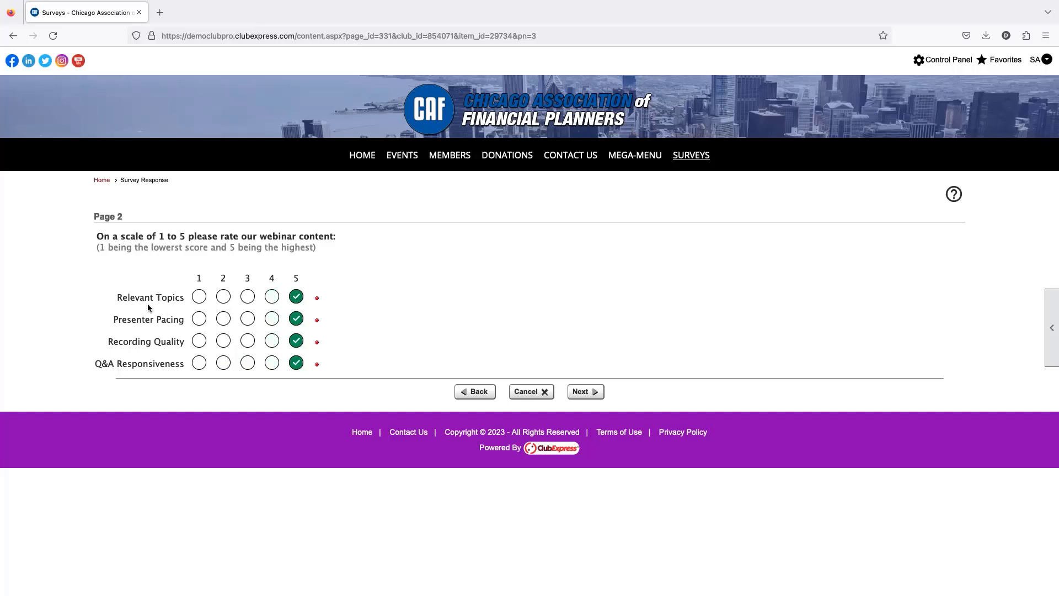
{"action": "left_click_drag", "start_coordinate": [114, 296], "coordinate": [189, 298]}
{"action": "left_click", "coordinate": [114, 315]}
{"action": "left_click", "coordinate": [579, 392]}
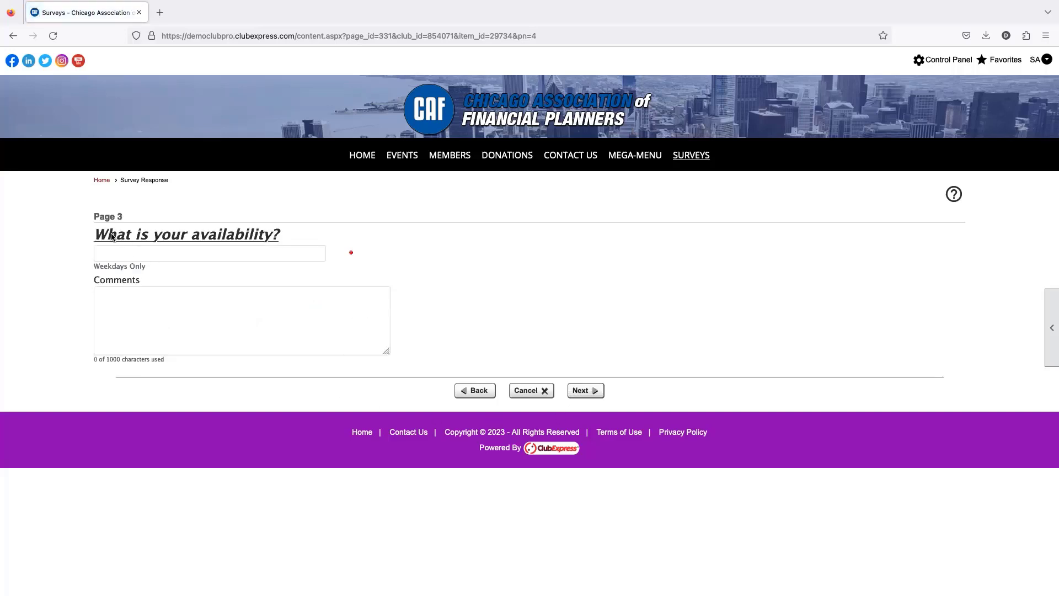
Examine the formatted availability question, its answer field and the Weekdays Only note on page 3
{"action": "left_click_drag", "start_coordinate": [95, 235], "coordinate": [296, 230]}
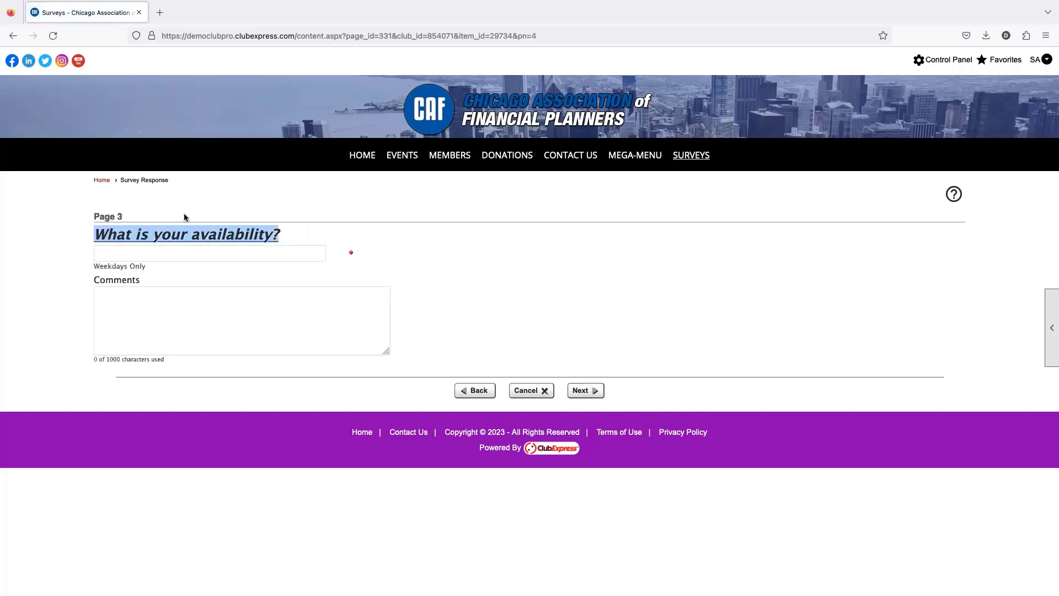
{"action": "left_click", "coordinate": [118, 255]}
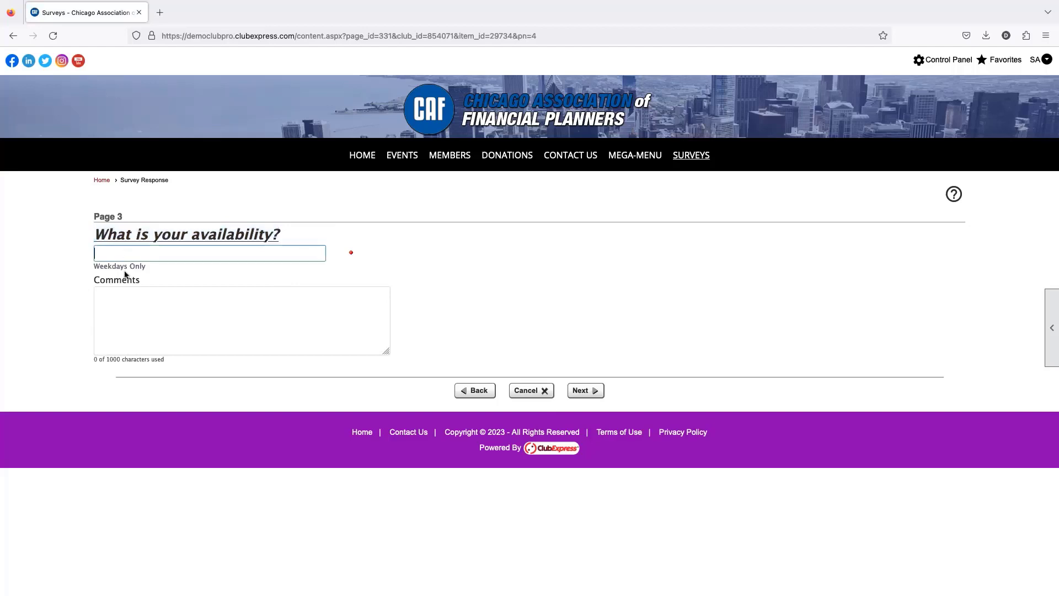
{"action": "triple_click", "coordinate": [125, 273]}
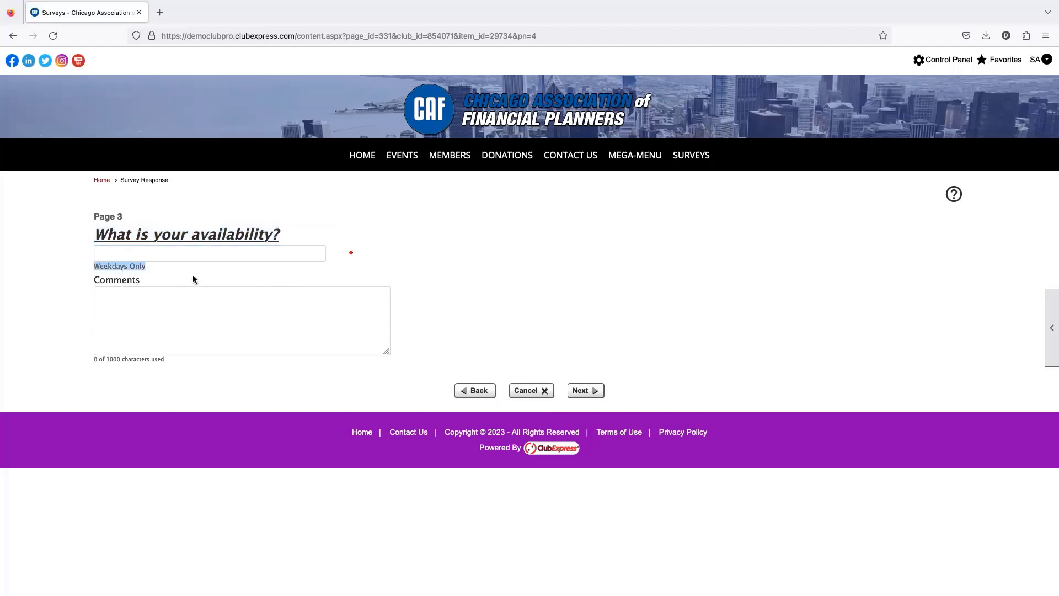
{"action": "left_click", "coordinate": [163, 267]}
{"action": "left_click", "coordinate": [123, 256]}
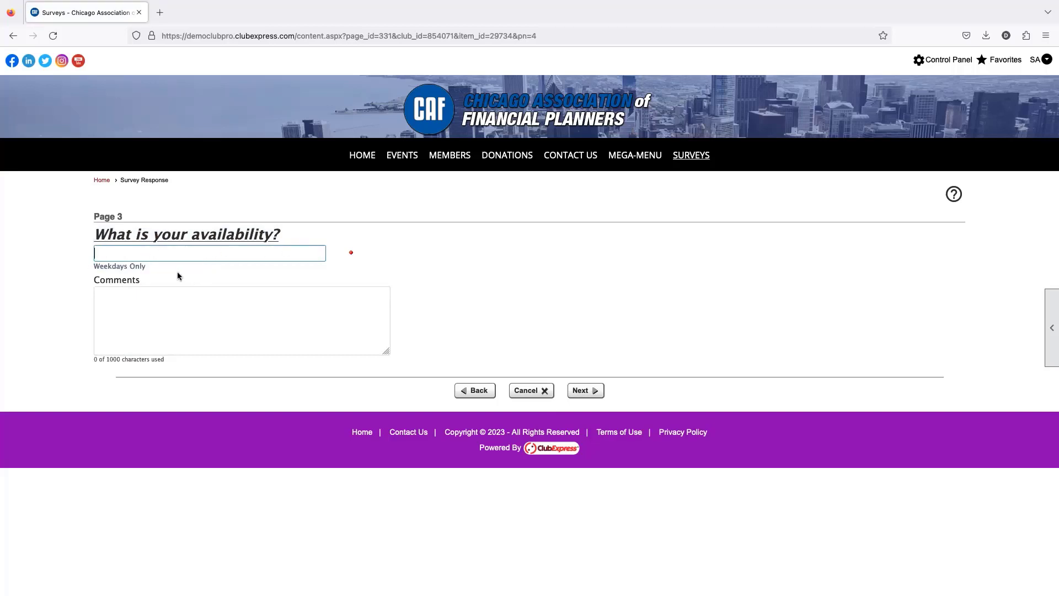
Examine the Comments label and the character counter, and shrink the comments box to demonstrate resizing
{"action": "double_click", "coordinate": [133, 281]}
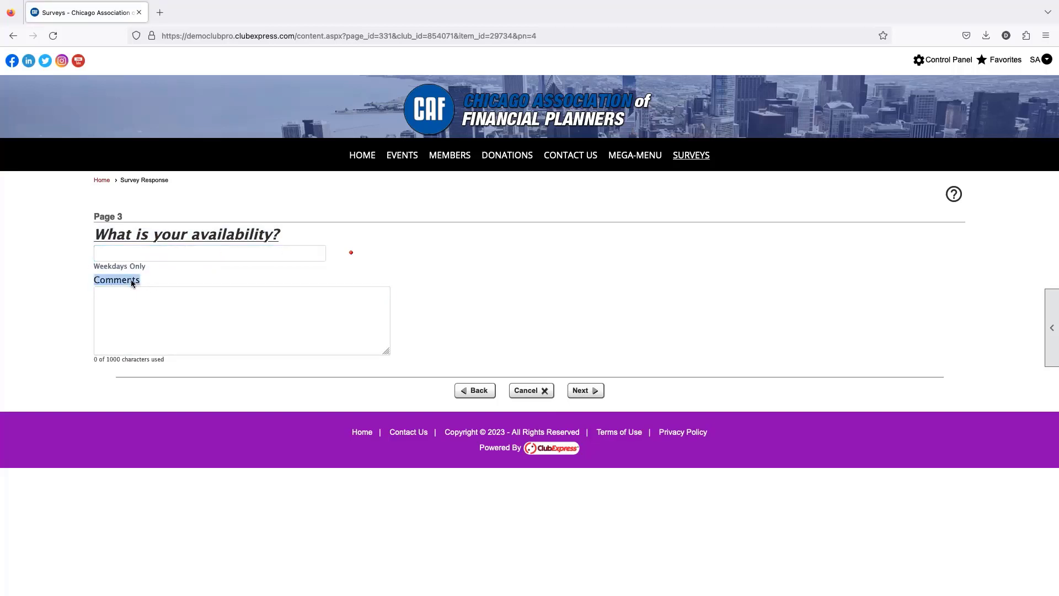
{"action": "left_click", "coordinate": [126, 360]}
{"action": "left_click_drag", "start_coordinate": [94, 279], "coordinate": [158, 281]}
{"action": "left_click", "coordinate": [90, 364]}
{"action": "triple_click", "coordinate": [167, 362]}
{"action": "left_click", "coordinate": [171, 360]}
{"action": "left_click_drag", "start_coordinate": [171, 359], "coordinate": [91, 363]}
{"action": "left_click", "coordinate": [366, 372]}
{"action": "left_click_drag", "start_coordinate": [385, 352], "coordinate": [324, 331]}
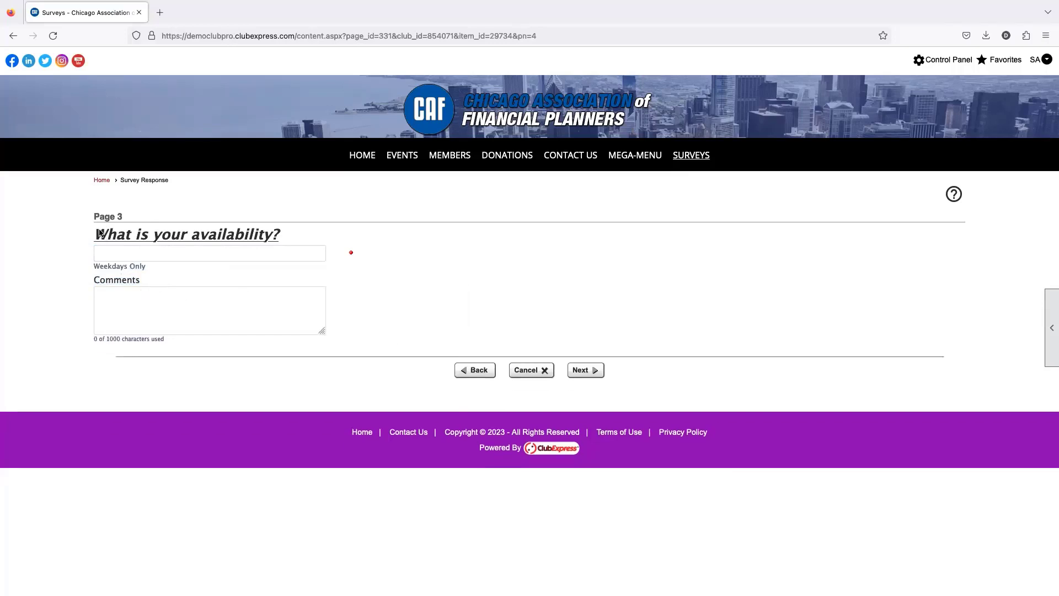
Try to continue past page 3 with the required availability question unanswered
{"action": "left_click_drag", "start_coordinate": [100, 233], "coordinate": [284, 234]}
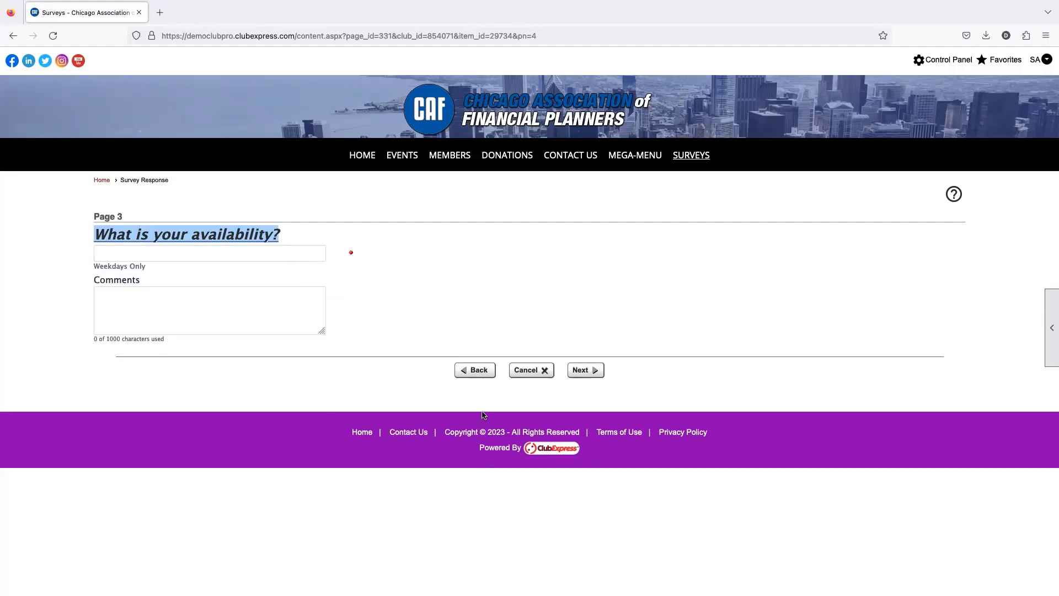
{"action": "left_click", "coordinate": [596, 375]}
{"action": "left_click", "coordinate": [530, 347]}
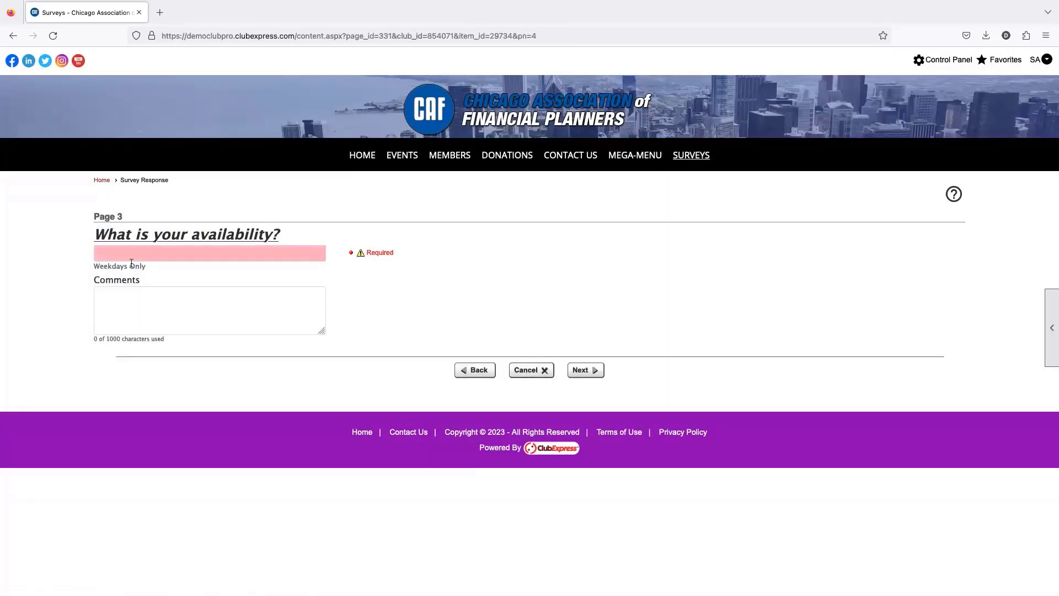
Answer the availability question with "test" and continue to the survey response summary
{"action": "left_click", "coordinate": [254, 254]}
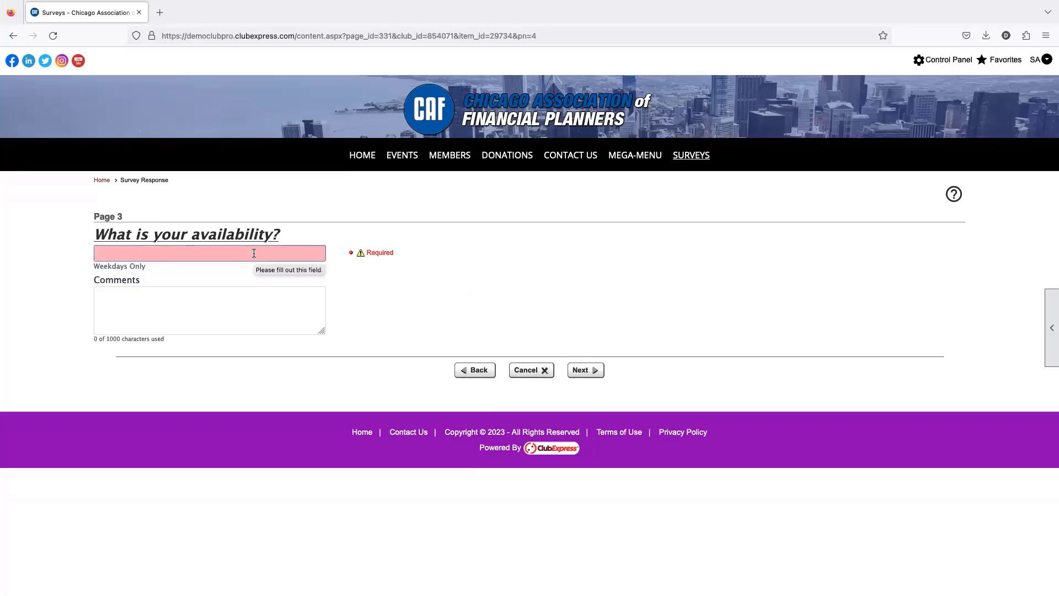
{"action": "type", "text": "test"}
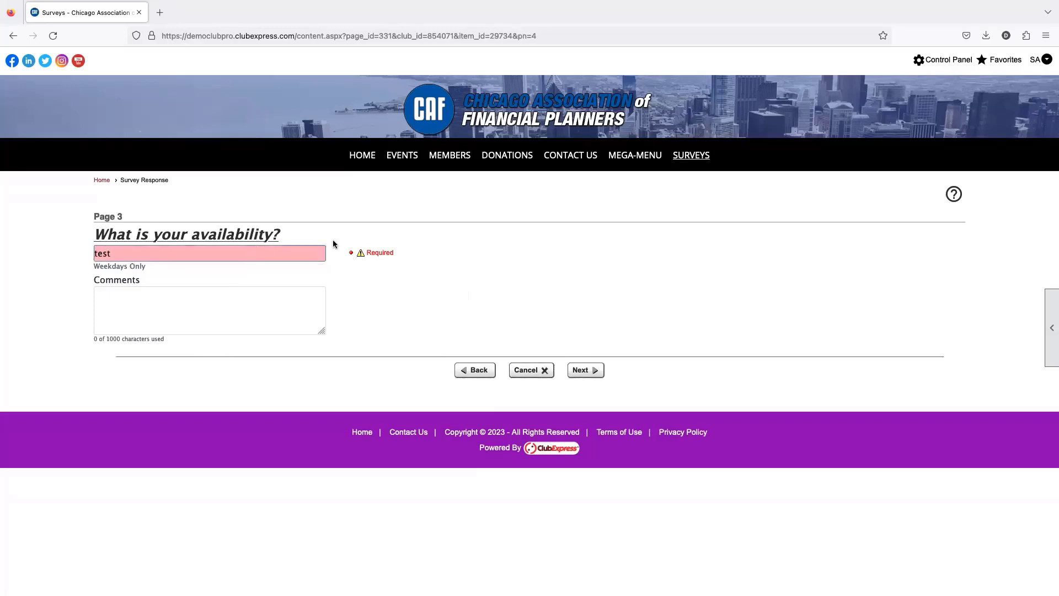
{"action": "left_click", "coordinate": [585, 369]}
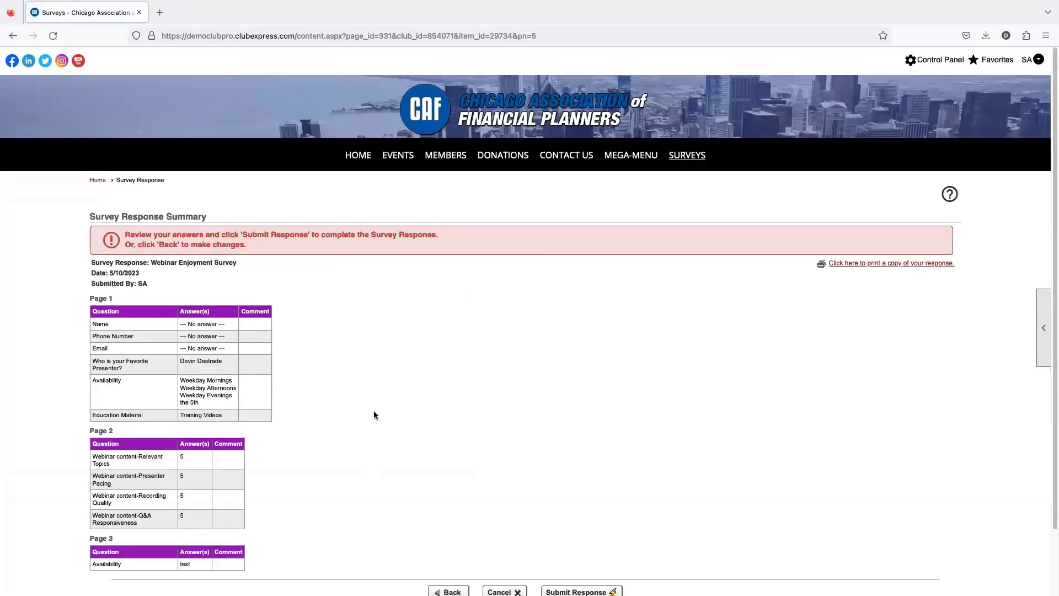
Review the answers listed for pages 1, 2 and 3 in the survey response summary
{"action": "scroll", "coordinate": [379, 406], "scroll_direction": "down", "scroll_amount": 3}
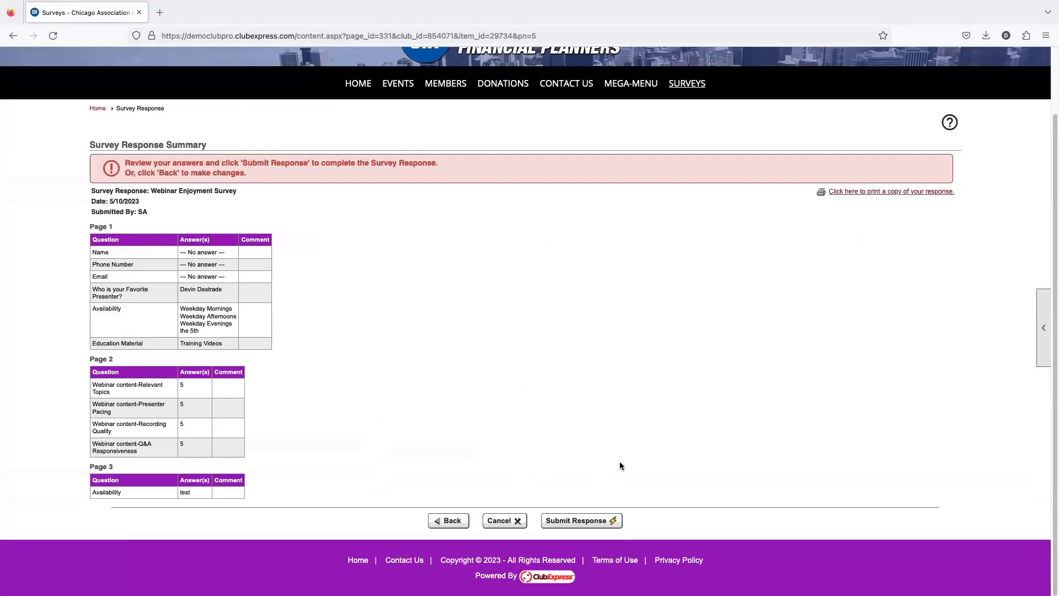
{"action": "triple_click", "coordinate": [128, 226]}
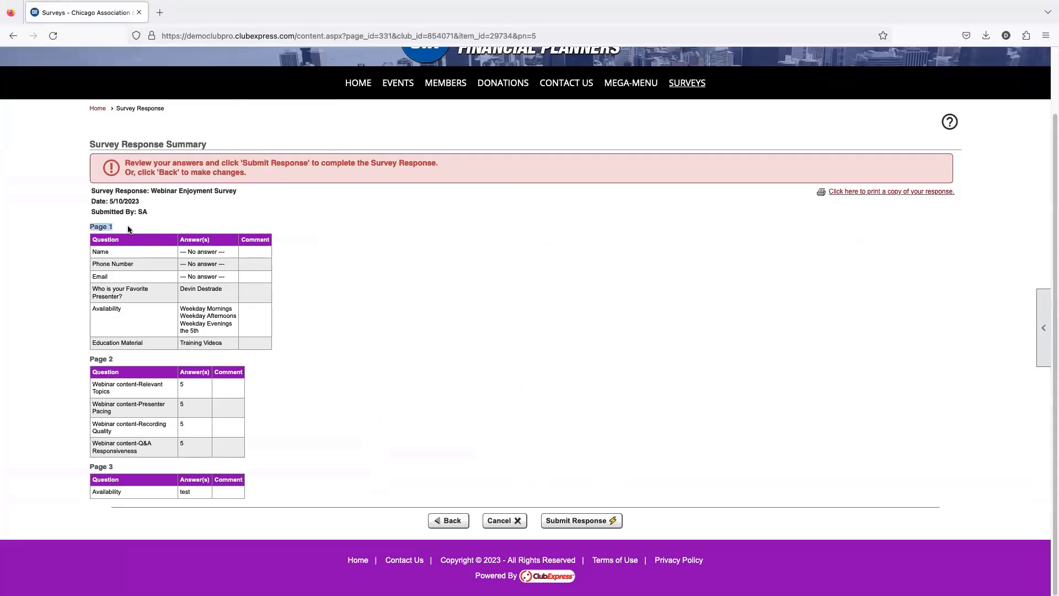
{"action": "left_click", "coordinate": [92, 258]}
{"action": "left_click_drag", "start_coordinate": [224, 260], "coordinate": [215, 290]}
{"action": "left_click_drag", "start_coordinate": [205, 339], "coordinate": [93, 309]}
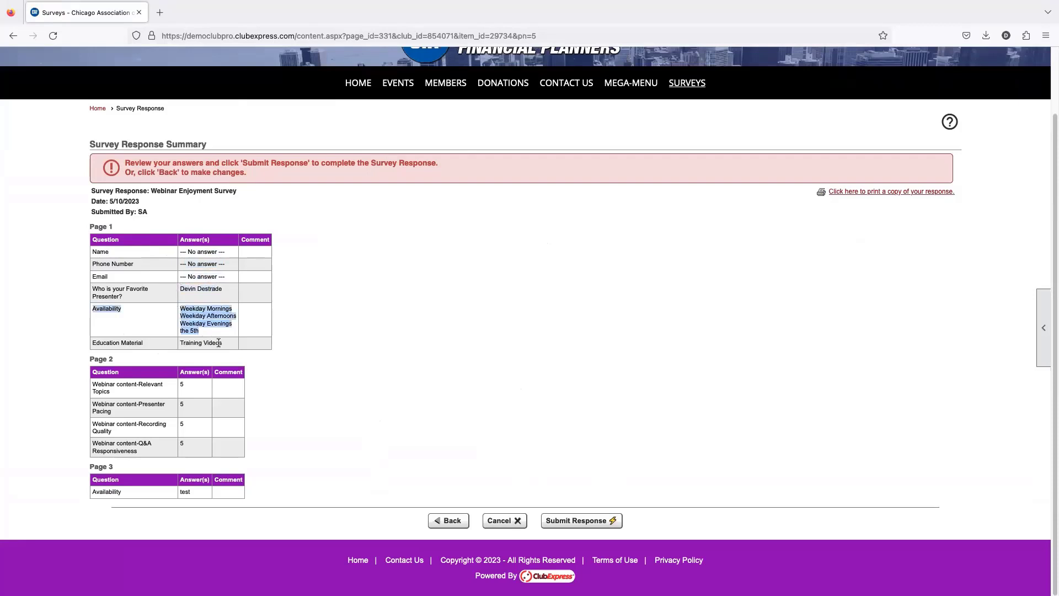
{"action": "left_click", "coordinate": [215, 343]}
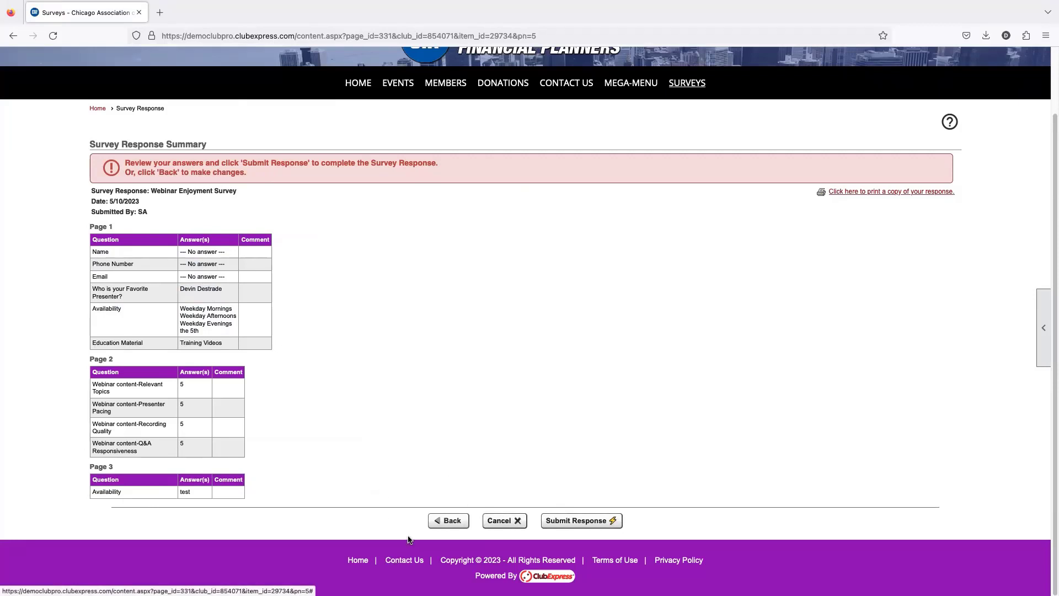
{"action": "left_click_drag", "start_coordinate": [136, 384], "coordinate": [219, 382]}
{"action": "left_click", "coordinate": [196, 440]}
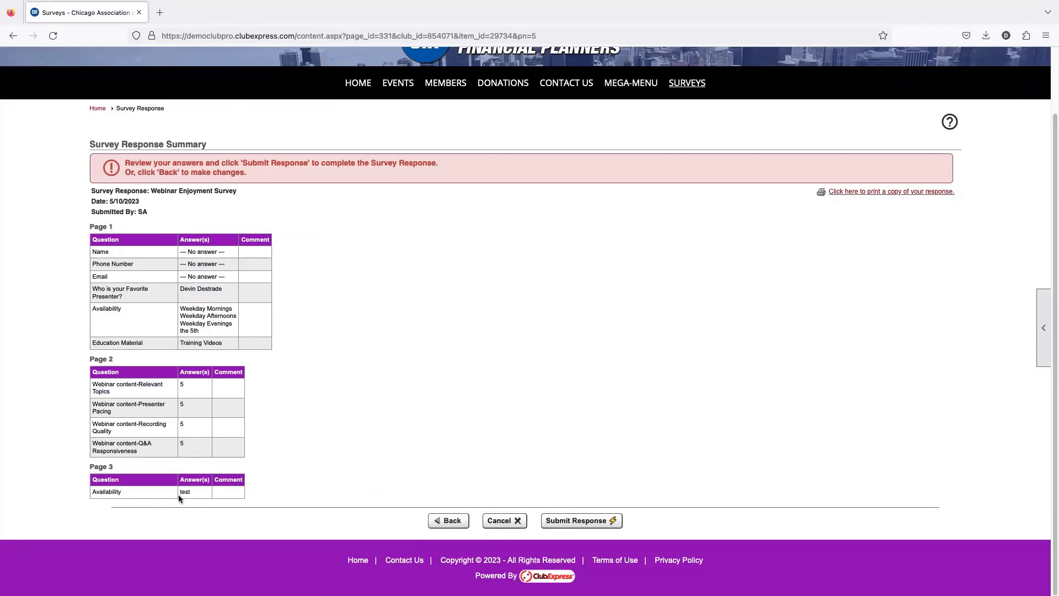
Go back through the survey to page 1 and return through the pages to the response summary without changing answers
{"action": "left_click", "coordinate": [443, 520]}
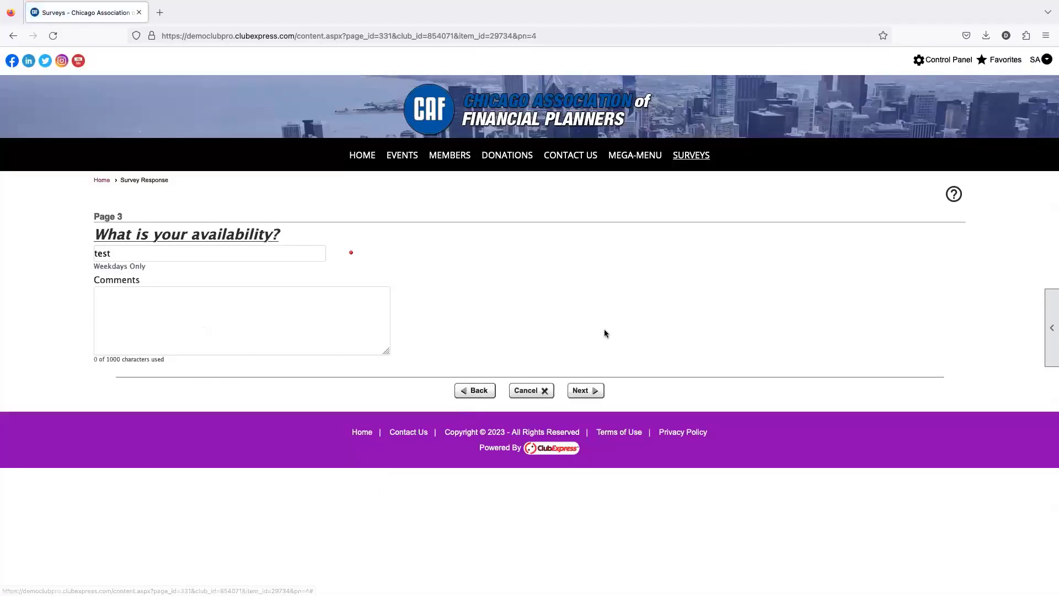
{"action": "left_click", "coordinate": [475, 390]}
{"action": "left_click", "coordinate": [473, 390]}
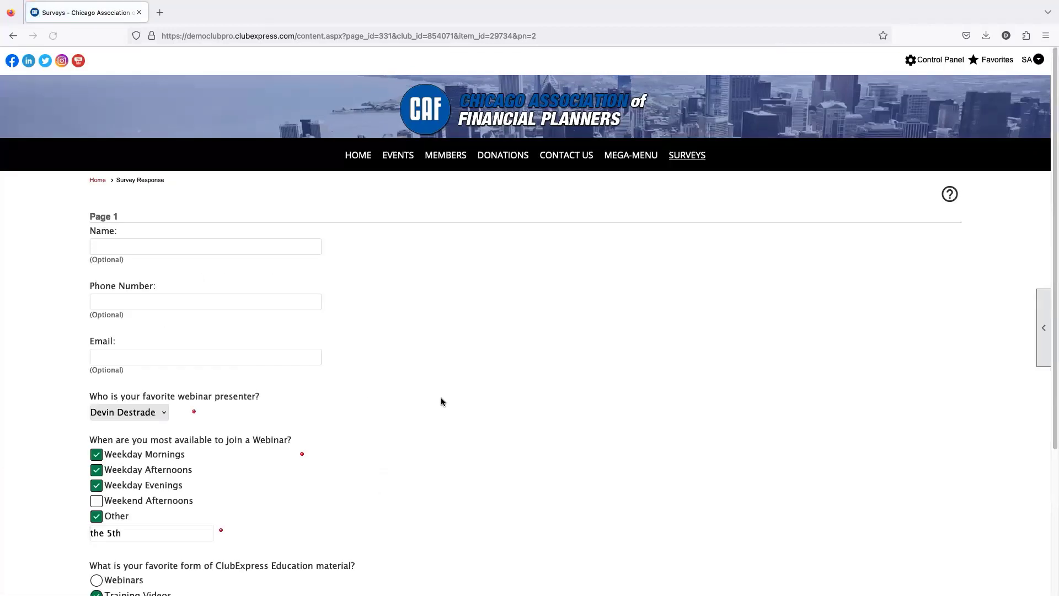
{"action": "scroll", "coordinate": [408, 397], "scroll_direction": "down", "scroll_amount": 5}
{"action": "left_click", "coordinate": [587, 524]}
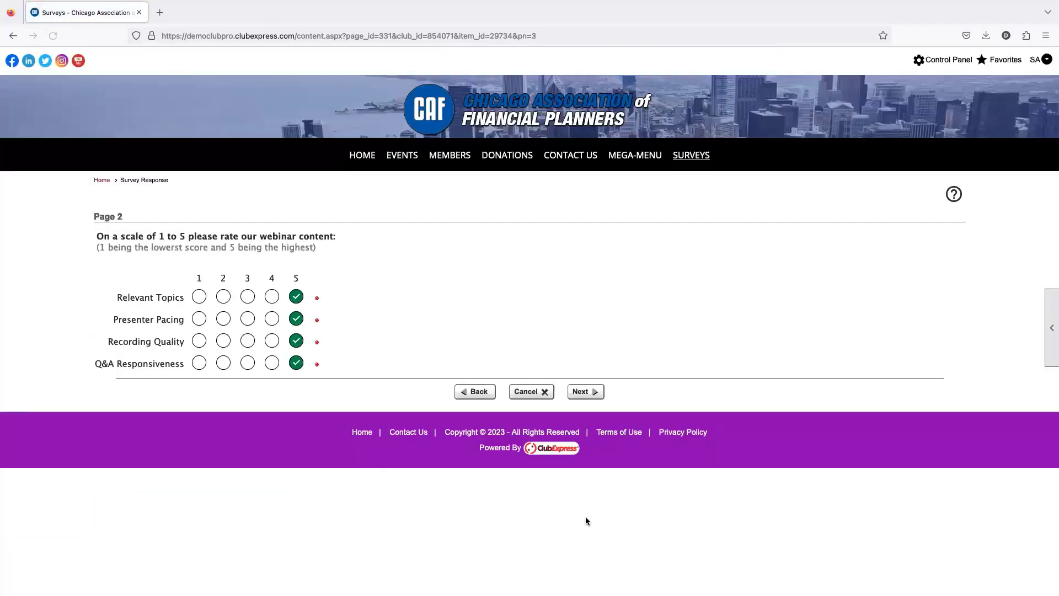
{"action": "left_click", "coordinate": [586, 393]}
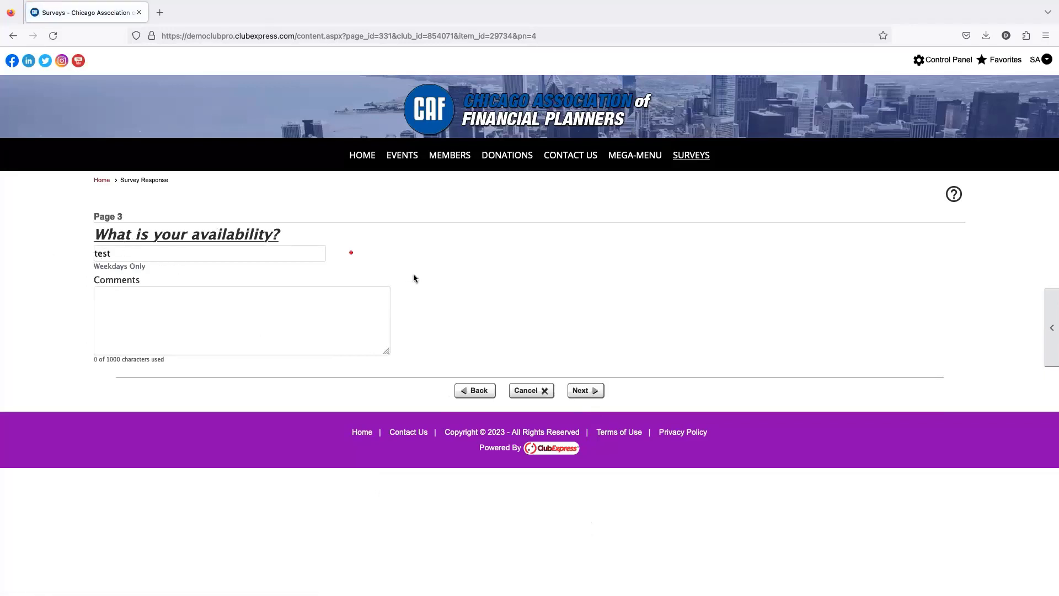
{"action": "left_click", "coordinate": [585, 390]}
{"action": "scroll", "coordinate": [574, 538], "scroll_direction": "down", "scroll_amount": 2}
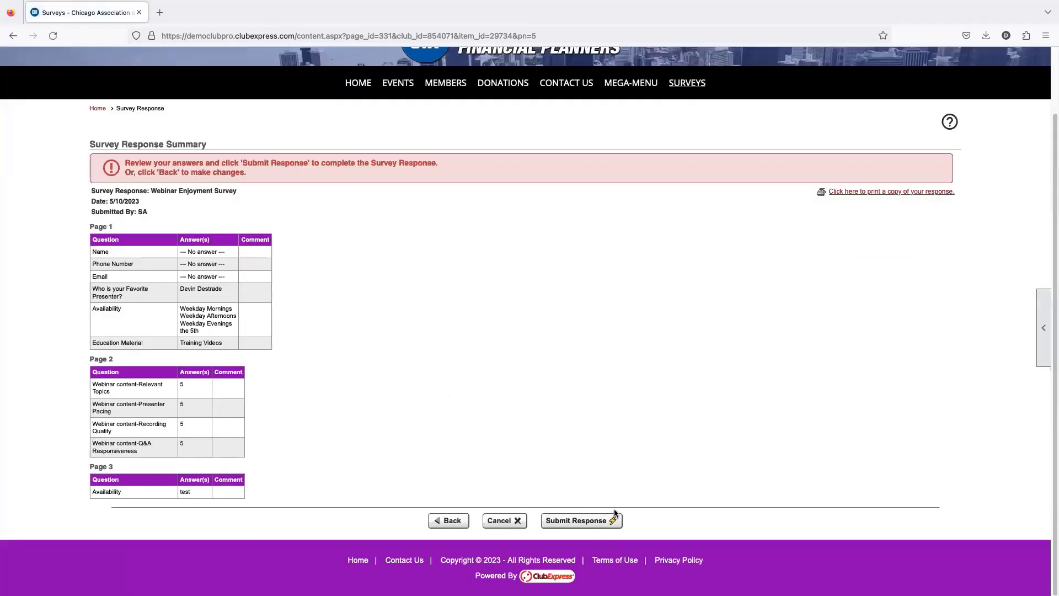
Cancel the Webinar Enjoyment Survey response from the summary page and confirm discarding it
{"action": "left_click", "coordinate": [507, 521]}
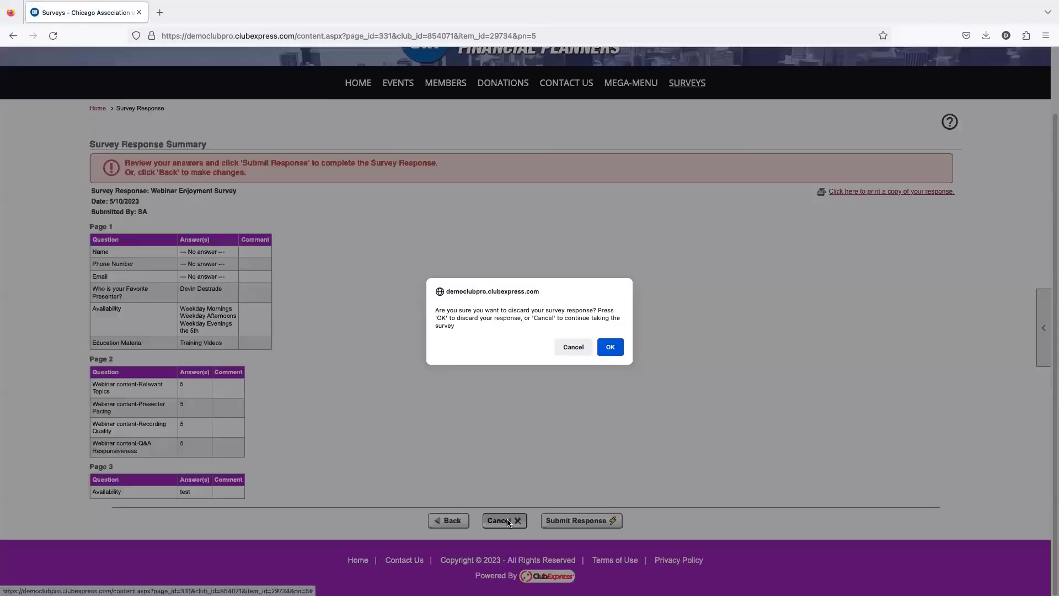
{"action": "left_click", "coordinate": [581, 347]}
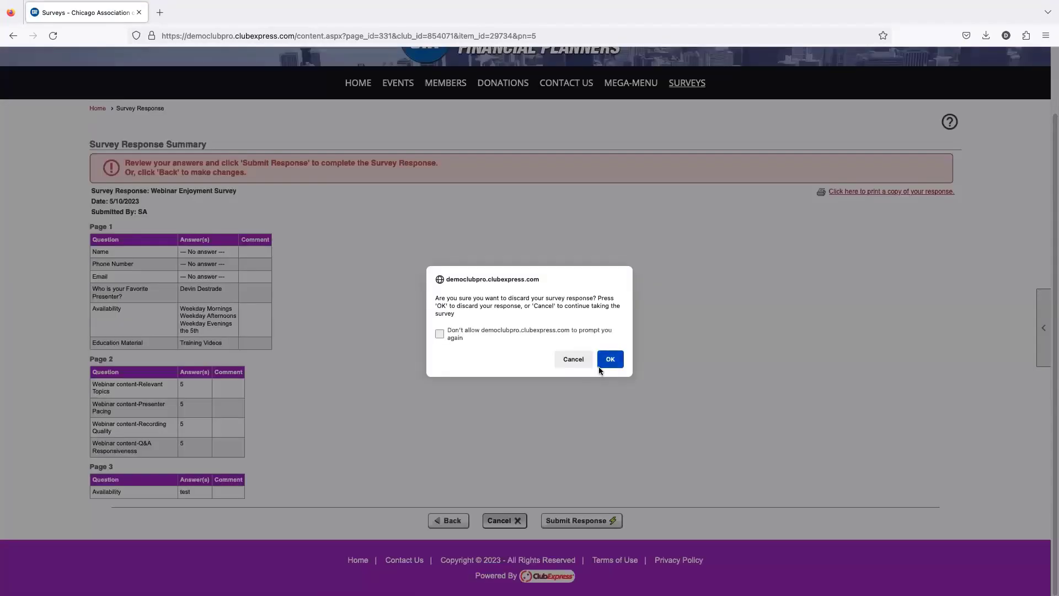
{"action": "left_click", "coordinate": [602, 363]}
{"action": "left_click", "coordinate": [527, 349]}
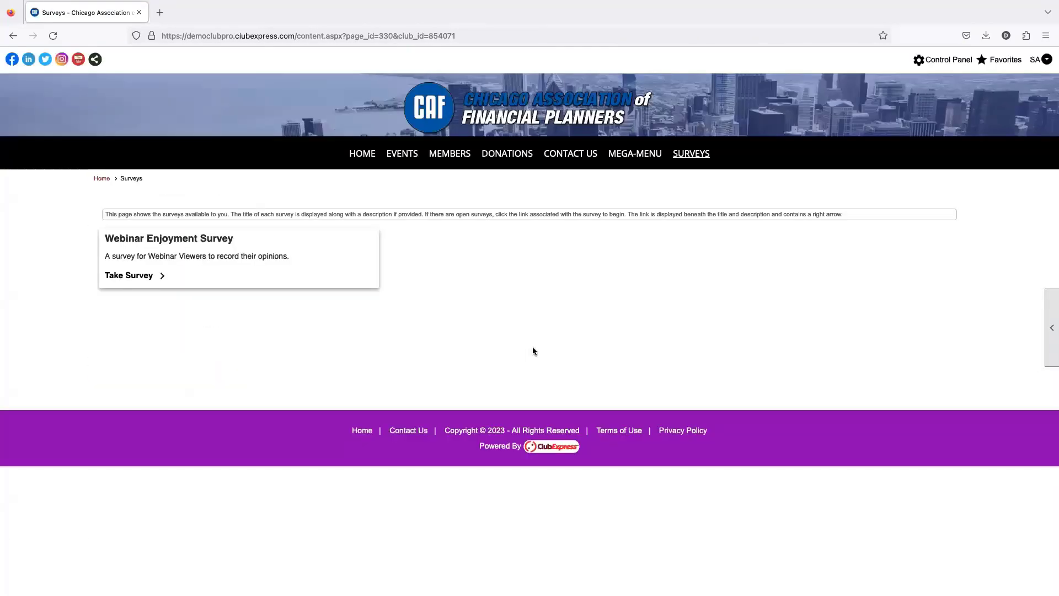
Open the Webinar Enjoyment Survey's preamble from the Surveys Manager and examine its logo and introductory text
{"action": "left_click", "coordinate": [939, 62]}
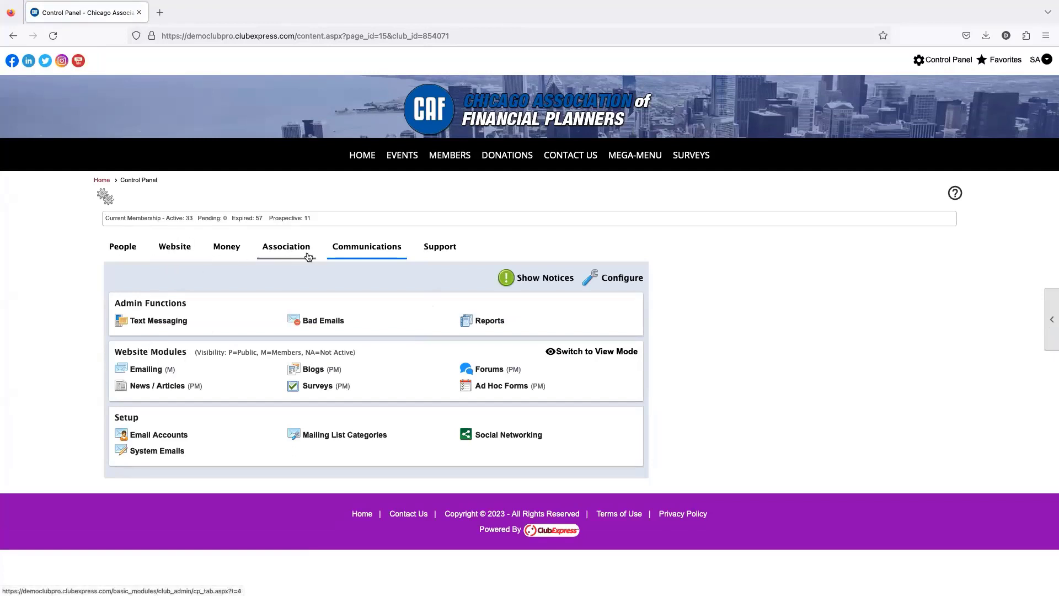
{"action": "left_click", "coordinate": [319, 386]}
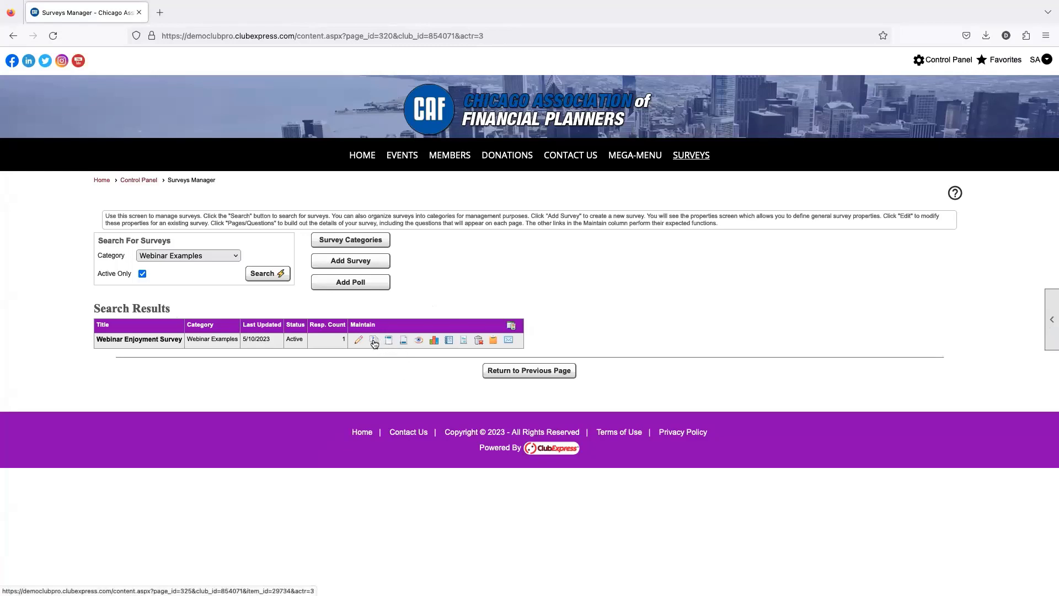
{"action": "left_click", "coordinate": [388, 340]}
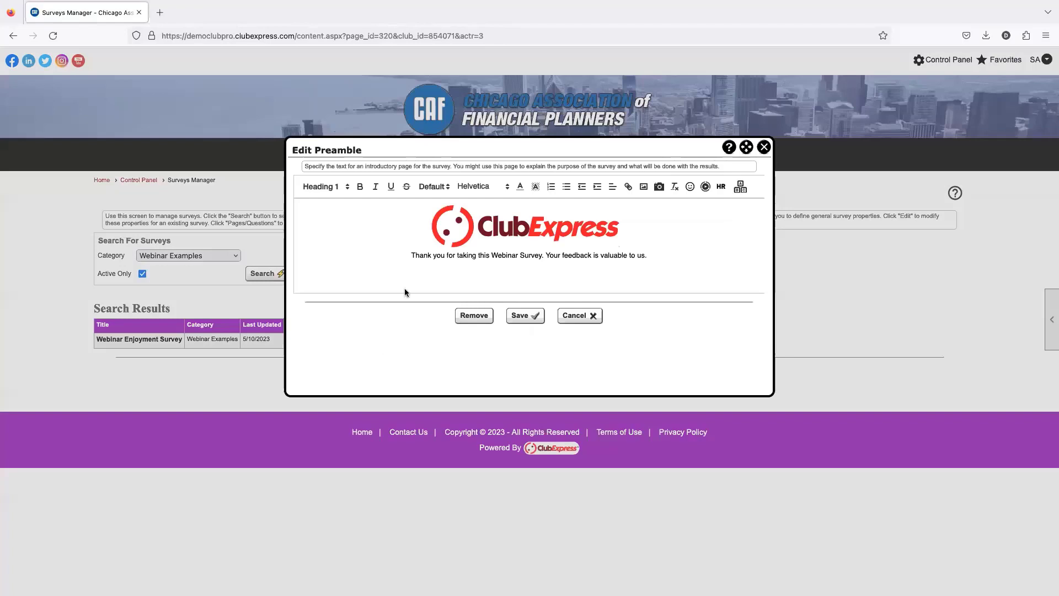
{"action": "left_click_drag", "start_coordinate": [409, 218], "coordinate": [550, 219]}
{"action": "left_click_drag", "start_coordinate": [661, 237], "coordinate": [664, 253]}
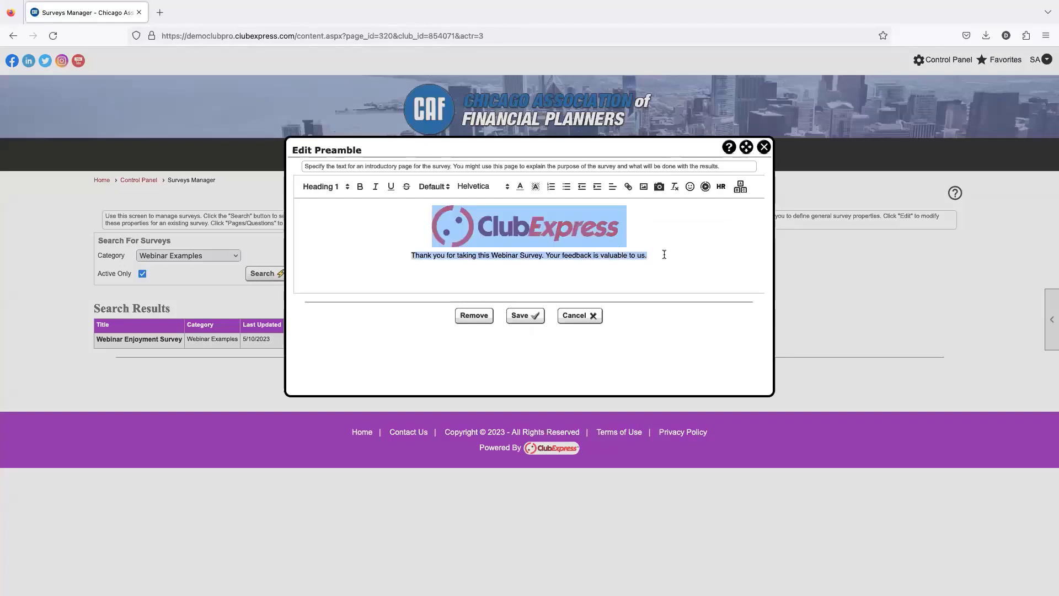
{"action": "left_click", "coordinate": [664, 253]}
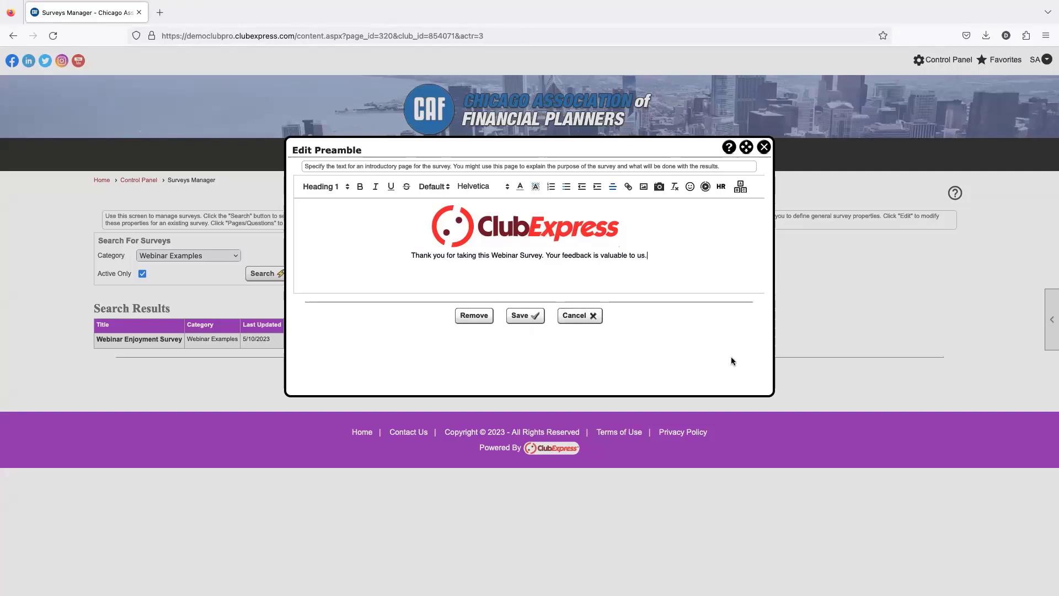
Enlarge the preamble editor, look over its text and formatting tools, and close it without saving
{"action": "left_click_drag", "start_coordinate": [773, 395], "coordinate": [808, 415]}
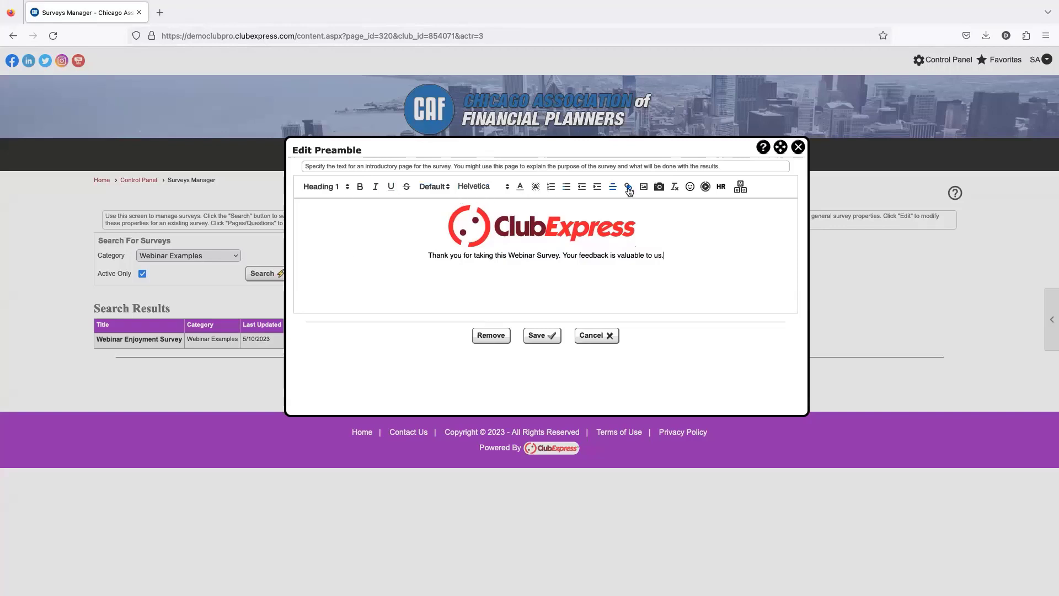
{"action": "left_click_drag", "start_coordinate": [483, 262], "coordinate": [596, 260]}
{"action": "left_click", "coordinate": [599, 263]}
{"action": "left_click", "coordinate": [798, 148]}
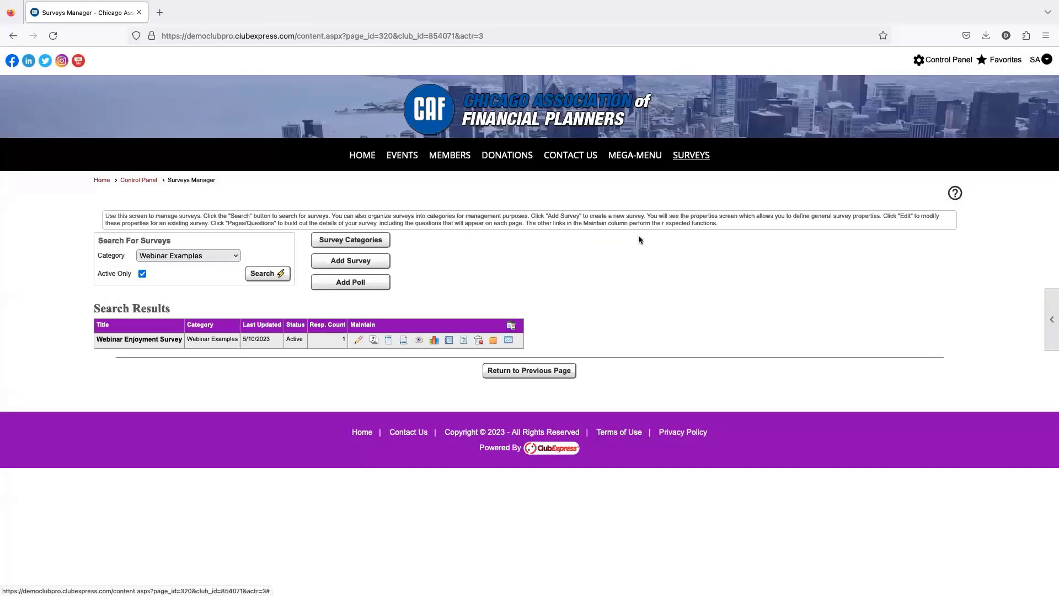
Open the Webinar Enjoyment Survey's postamble, review its concluding message, and close it without saving
{"action": "left_click", "coordinate": [403, 343]}
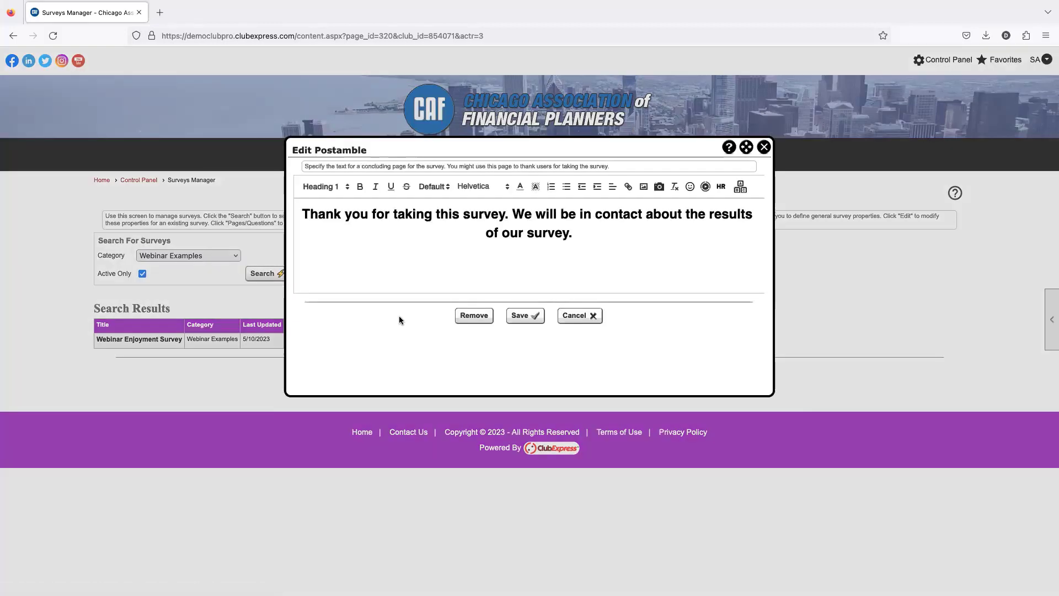
{"action": "left_click_drag", "start_coordinate": [310, 209], "coordinate": [659, 229]}
{"action": "left_click", "coordinate": [659, 230]}
{"action": "left_click", "coordinate": [764, 147]}
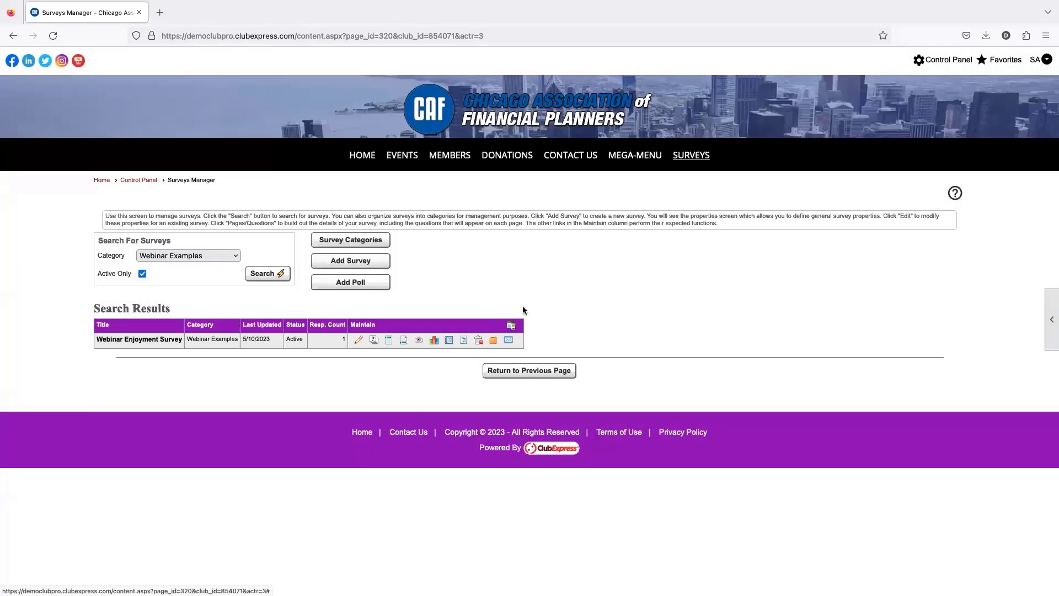
Check the Show Postamble Last option in the Webinar Enjoyment Survey's general properties and close them without saving
{"action": "left_click", "coordinate": [358, 341]}
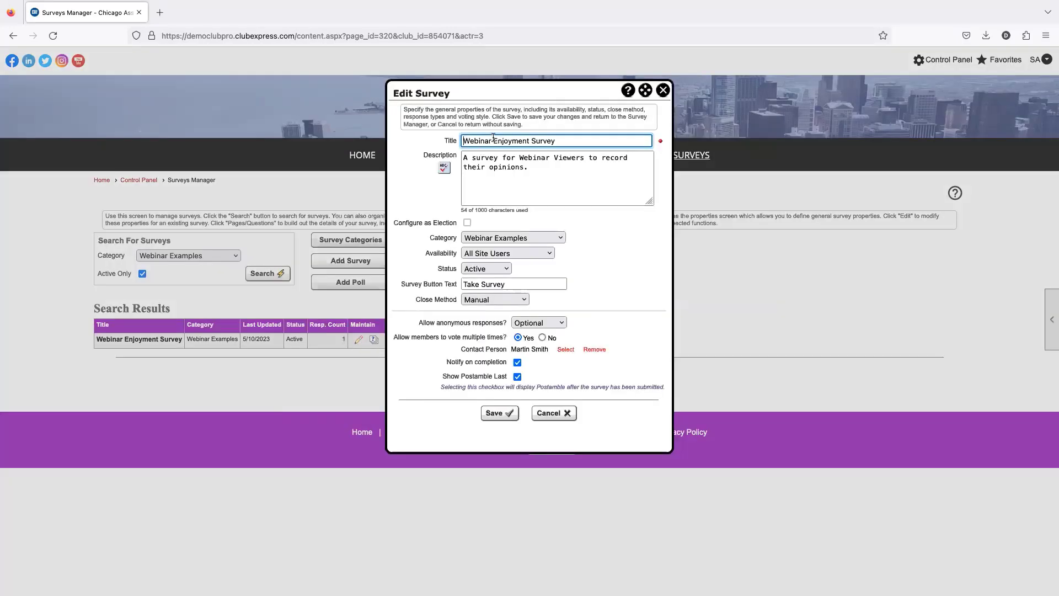
{"action": "left_click", "coordinate": [445, 381]}
{"action": "left_click_drag", "start_coordinate": [446, 380], "coordinate": [518, 379]}
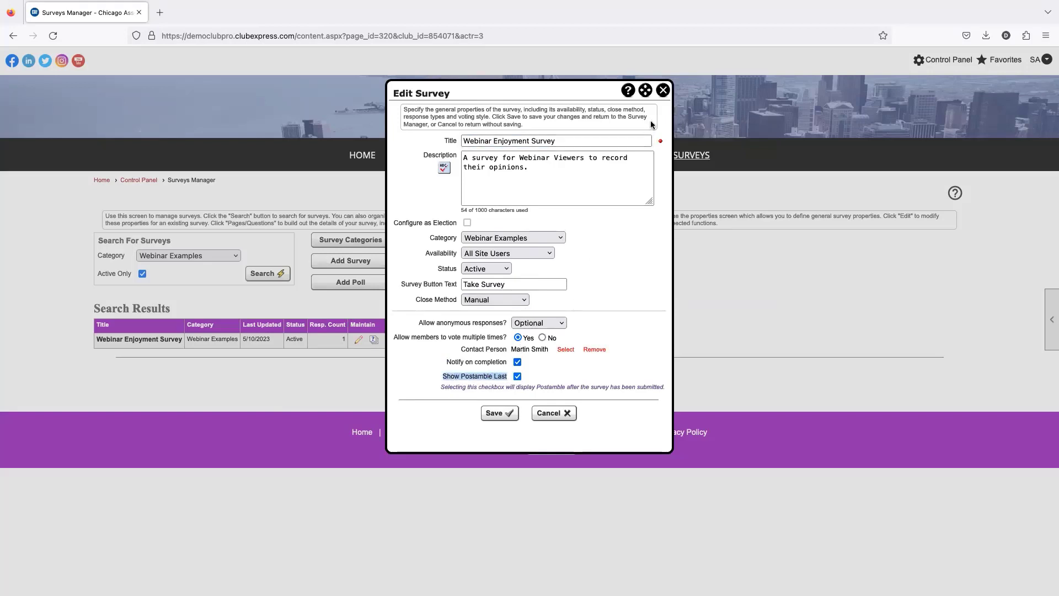
{"action": "left_click", "coordinate": [663, 89]}
Reopen the Webinar Enjoyment Survey's postamble and examine the closing text again
{"action": "left_click", "coordinate": [404, 341]}
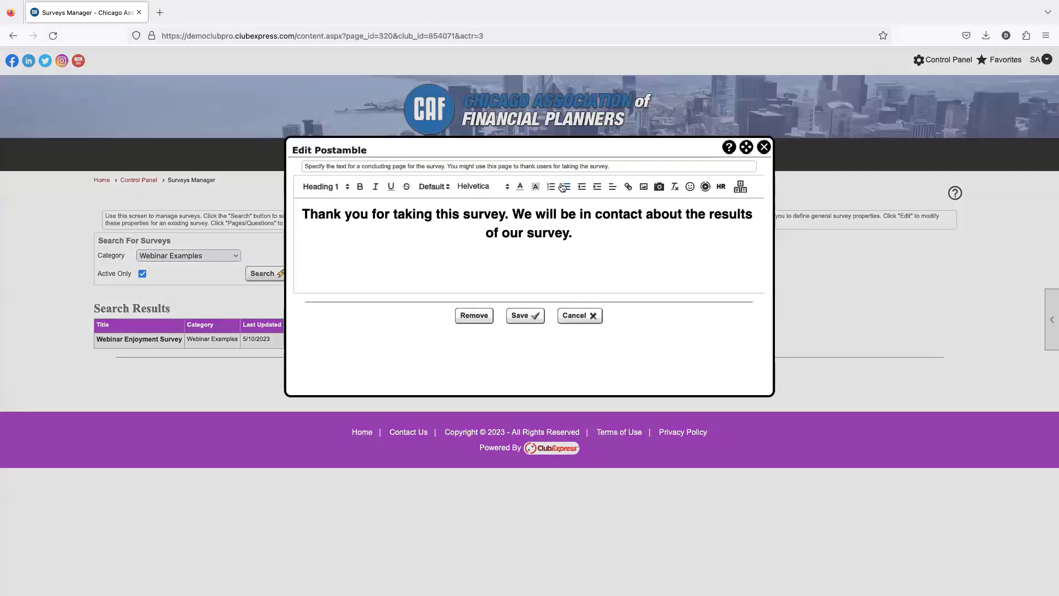
{"action": "left_click_drag", "start_coordinate": [320, 215], "coordinate": [586, 232]}
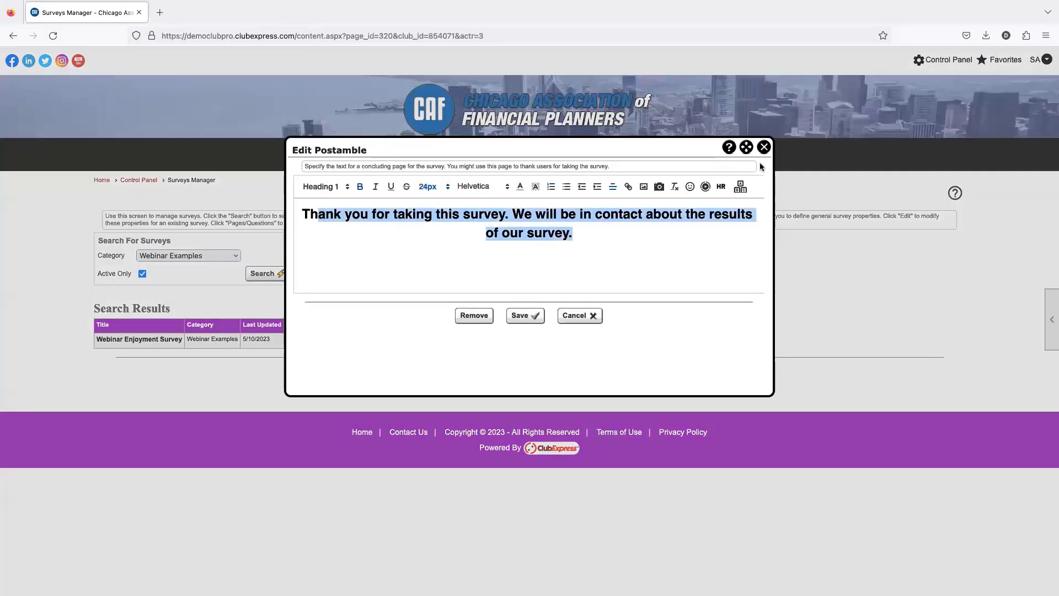